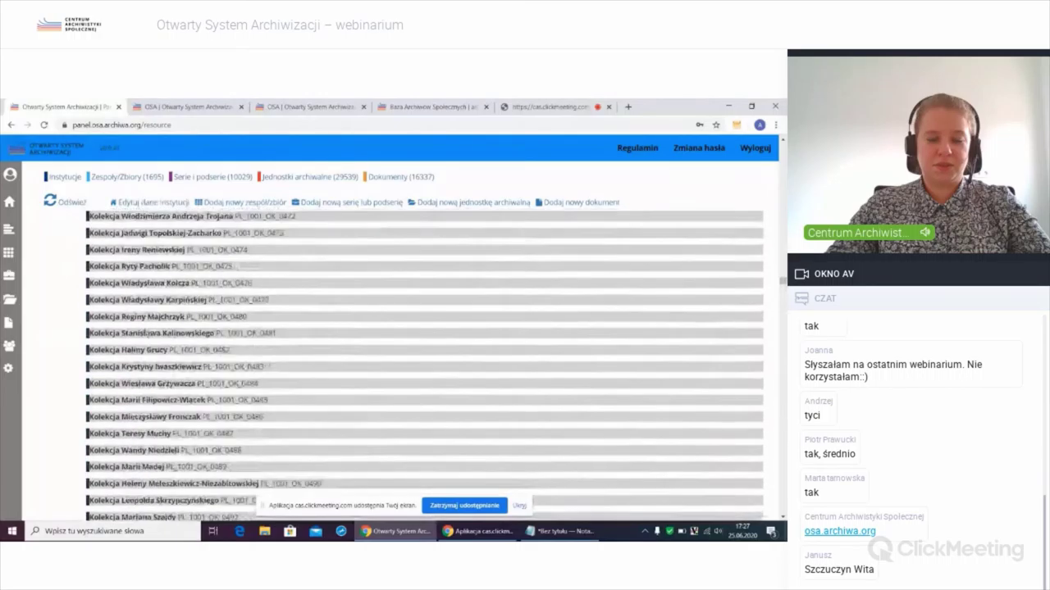
scroll(150, 336, "up", 5)
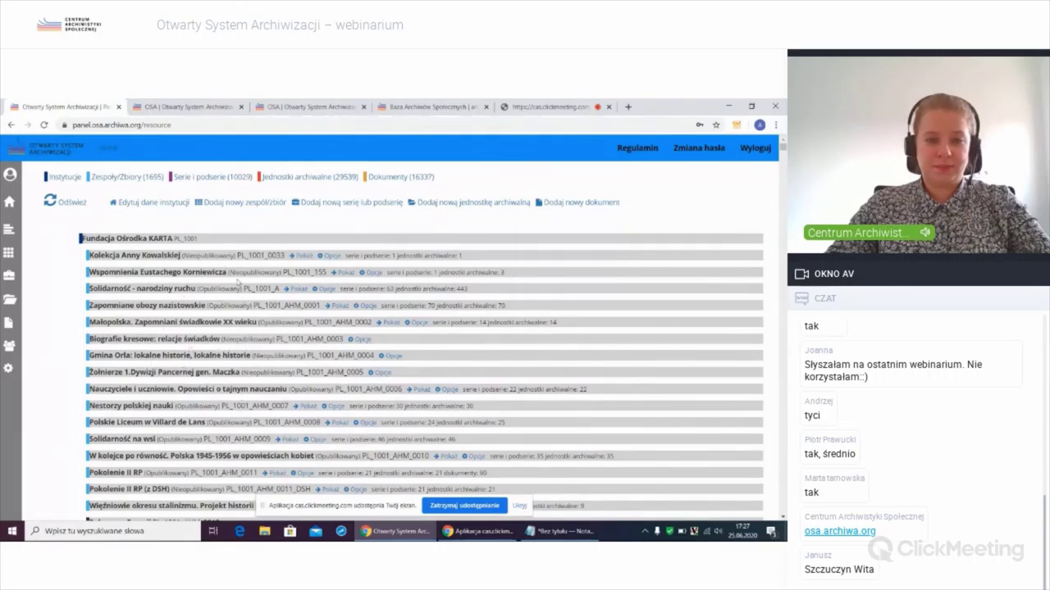
Scroll the Fundacja Ośrodka KARTA list to W kolejce po równość and expand that collection.
scroll(421, 364, "down", 1)
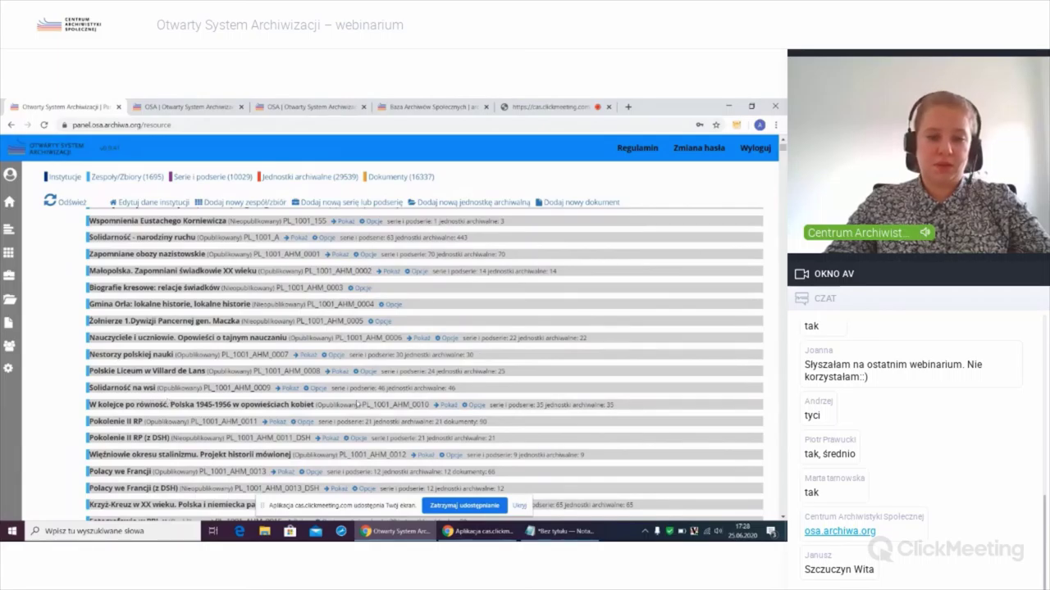
scroll(583, 320, "down", 1)
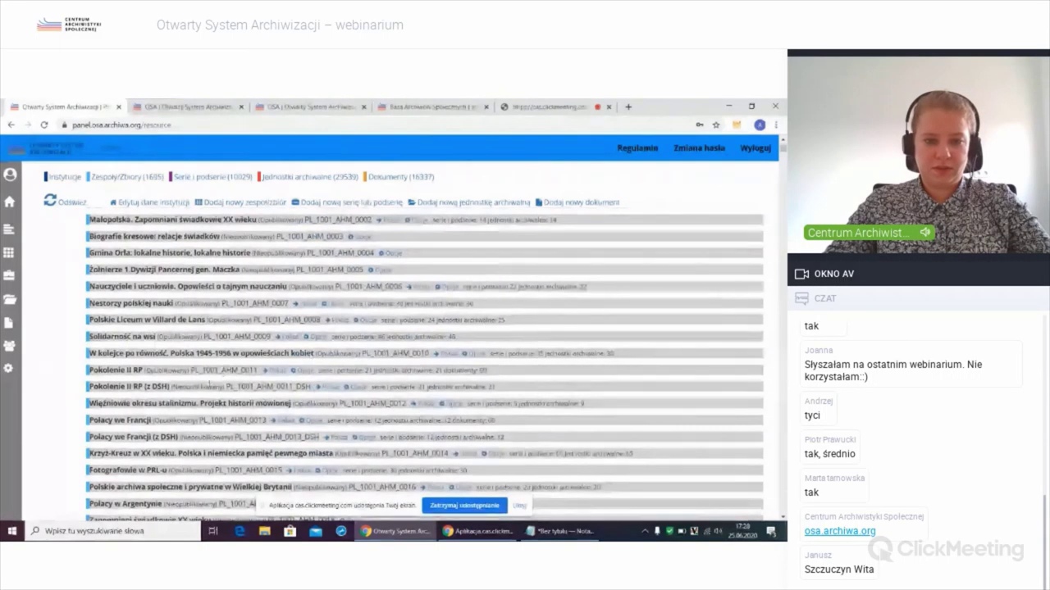
left_click(449, 353)
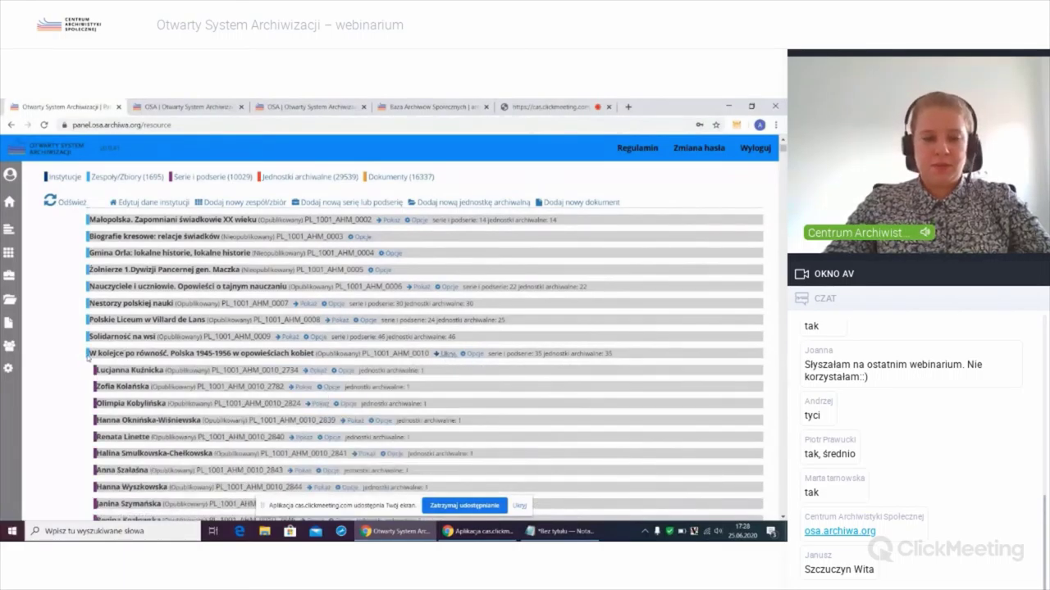
Highlight the W kolejce po równość title and its series row to point them out.
left_click_drag(87, 358, 319, 361)
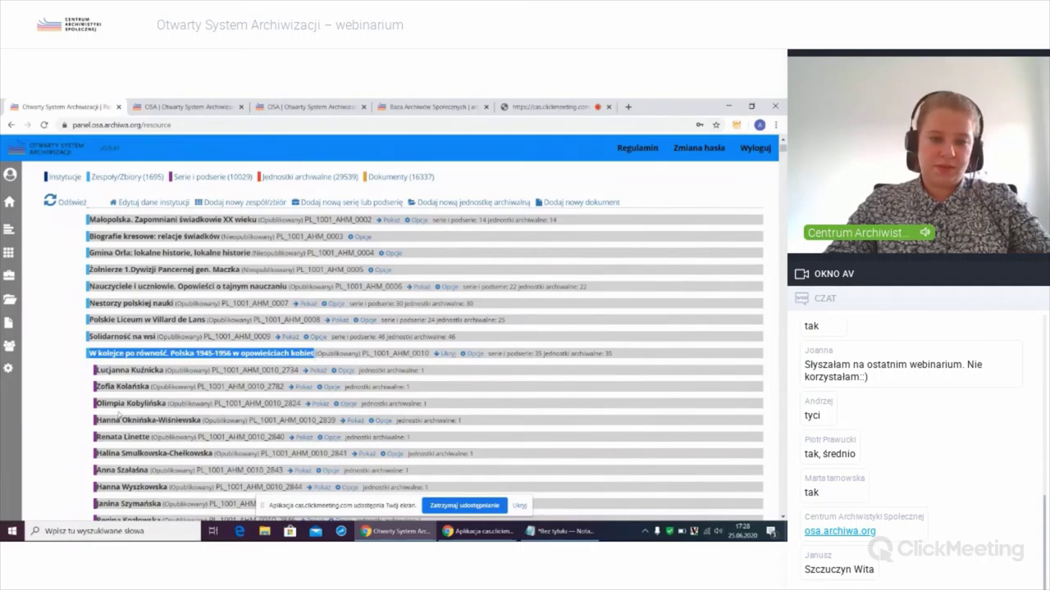
left_click(73, 403)
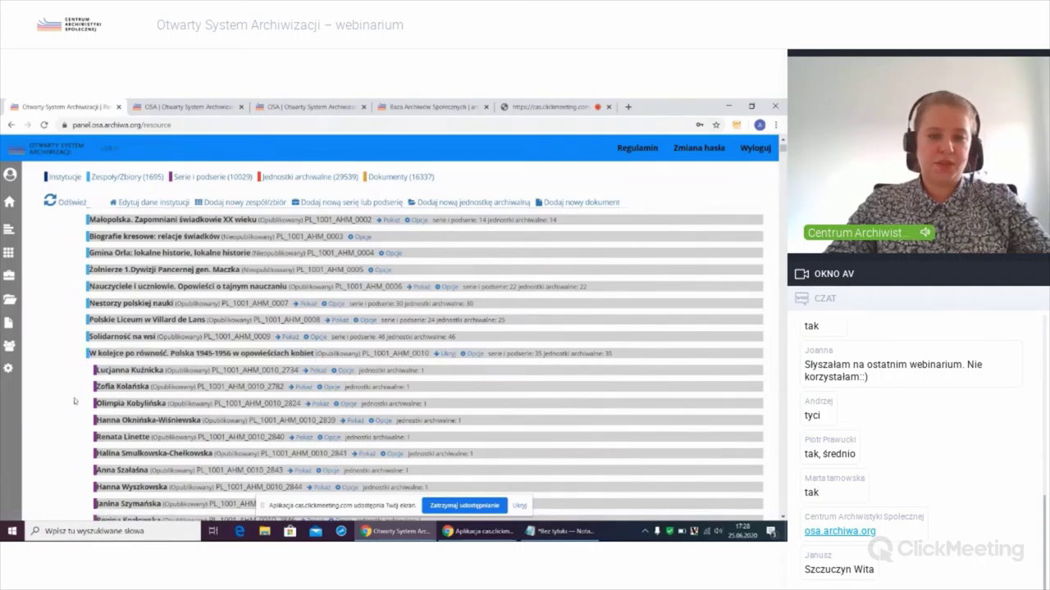
scroll(74, 404, "down", 1)
left_click_drag(89, 302, 633, 294)
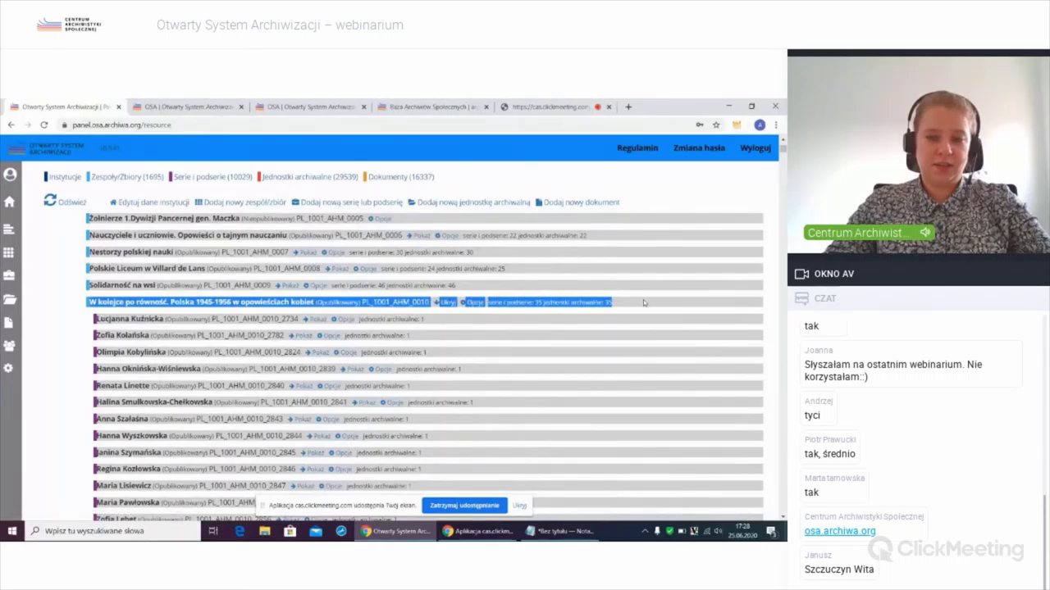
left_click(643, 299)
Highlight the series row and then the first five unit rows, scrolling further down.
mouse_move(10, 300)
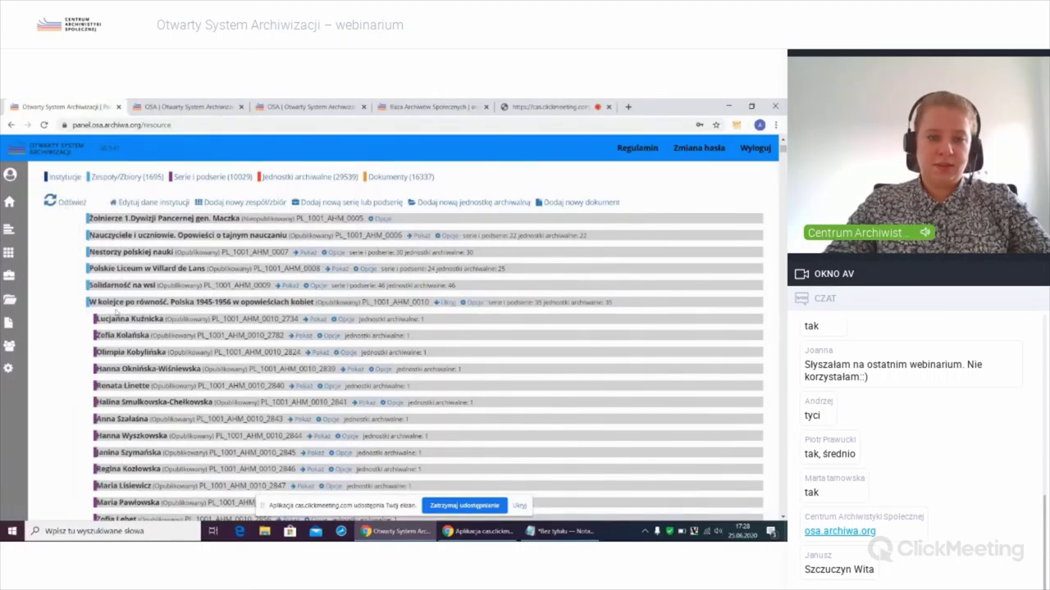
left_click_drag(89, 305, 613, 305)
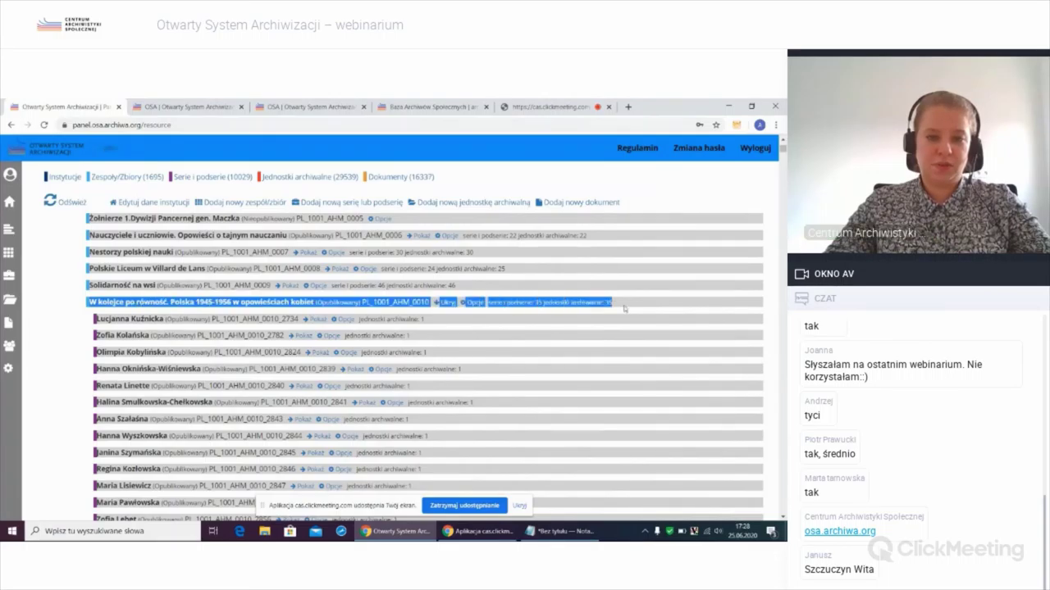
mouse_move(17, 391)
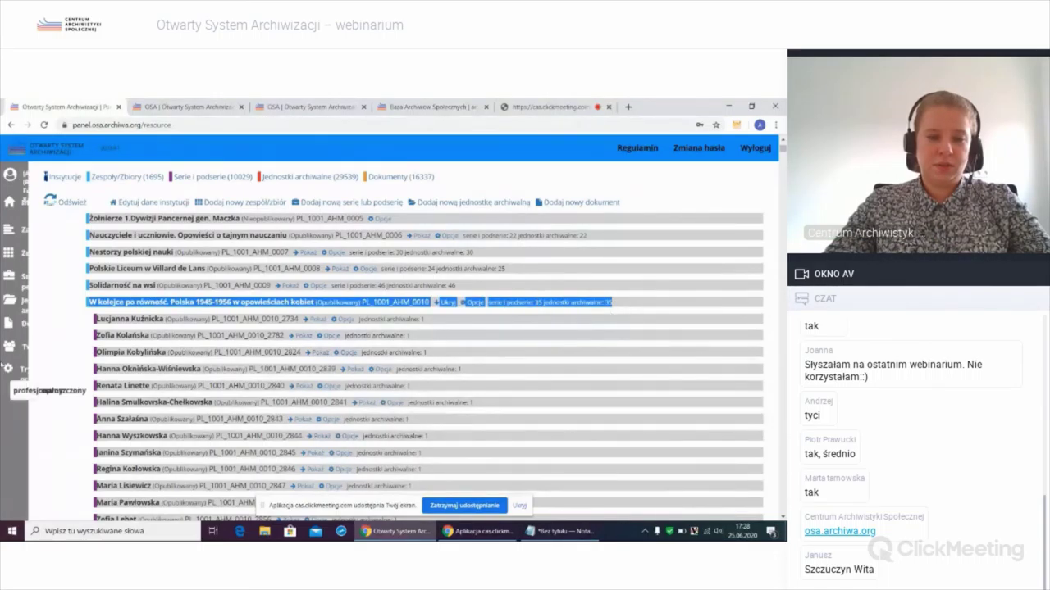
left_click(84, 366)
left_click_drag(96, 318, 168, 352)
left_click(68, 371)
left_click_drag(93, 318, 172, 387)
left_click(82, 401)
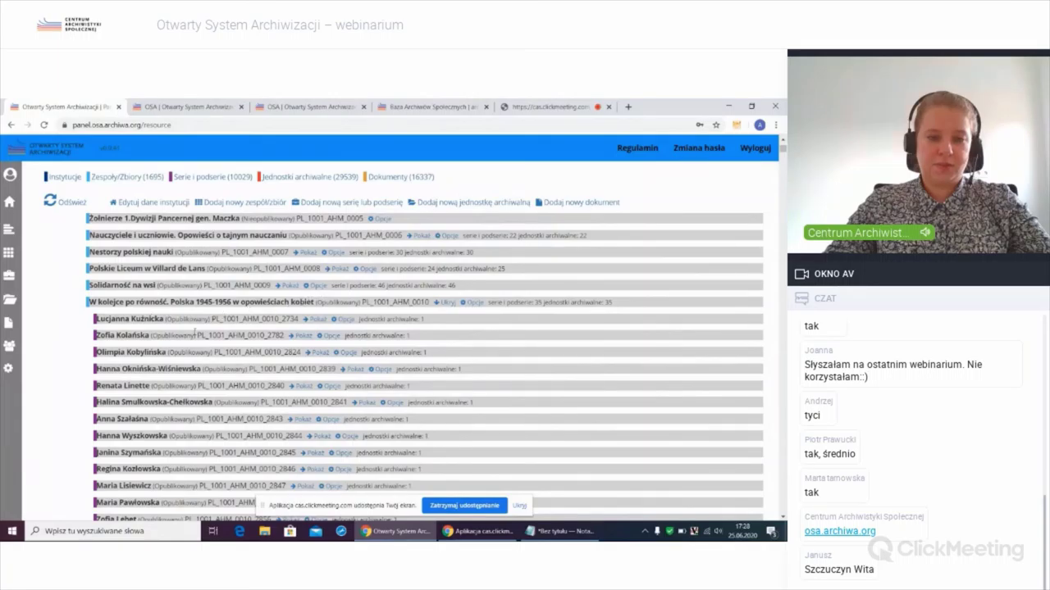
scroll(118, 363, "down", 1)
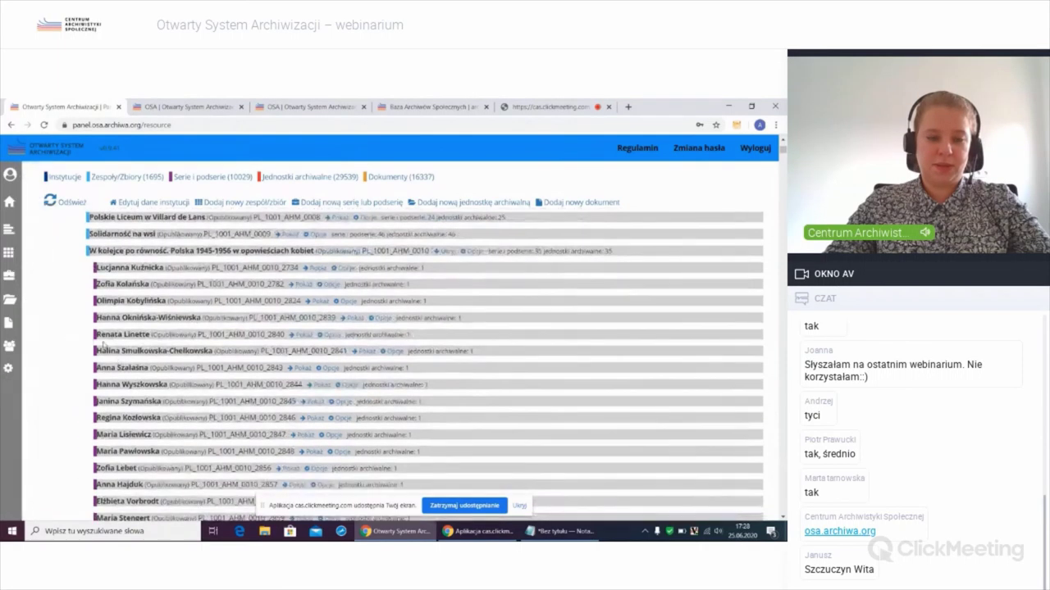
Expand the first archival unit and highlight its biographical account document's title.
left_click(316, 267)
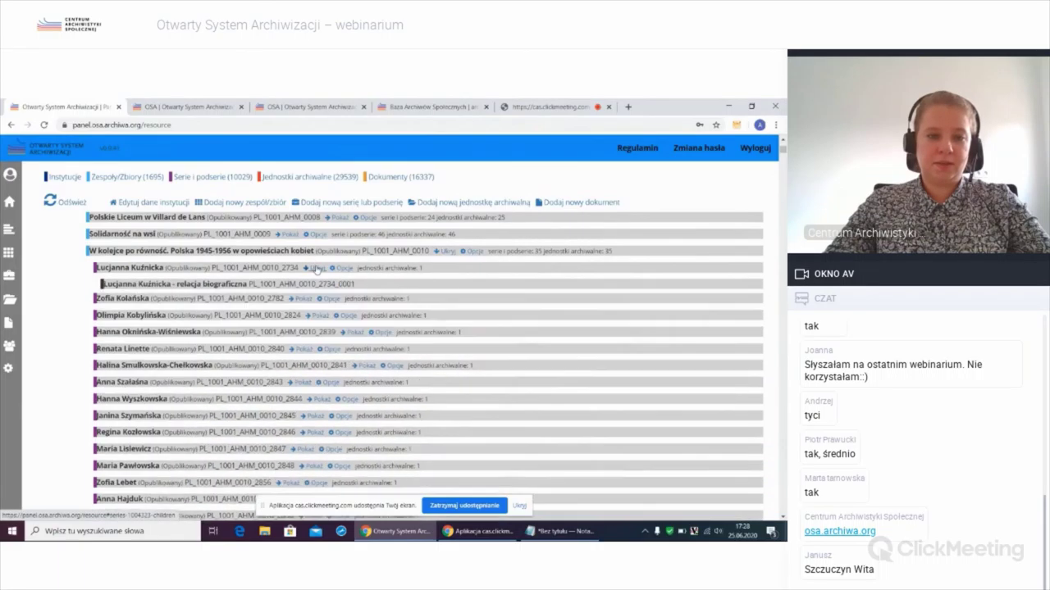
left_click_drag(100, 285, 265, 294)
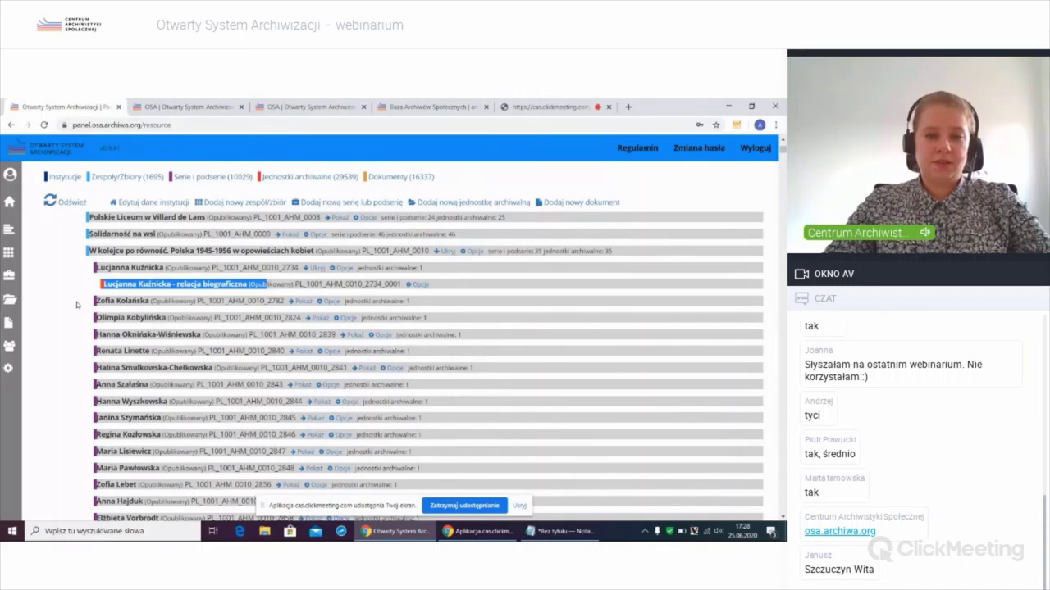
left_click(78, 305)
left_click_drag(105, 283, 254, 281)
left_click(255, 282)
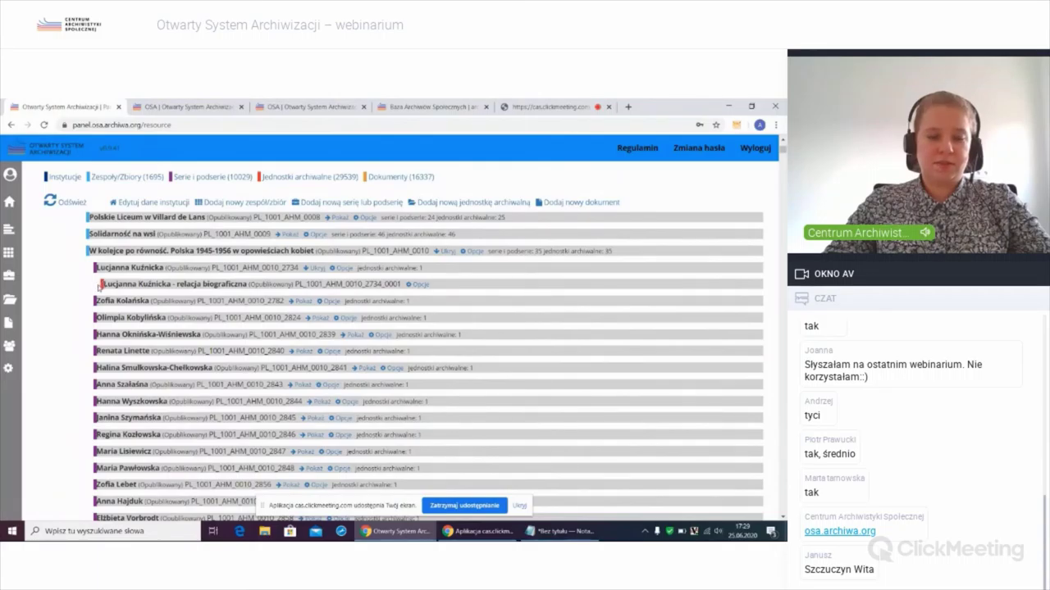
Toggle the first unit's options and the second unit, re-expand the first, and highlight PL_1001.
left_click(347, 268)
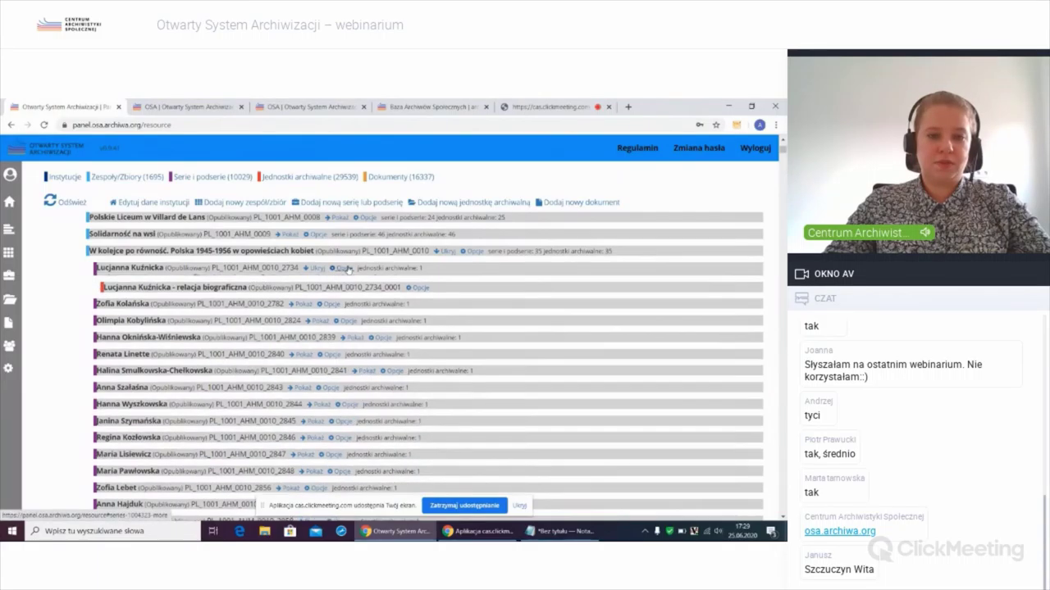
left_click(347, 268)
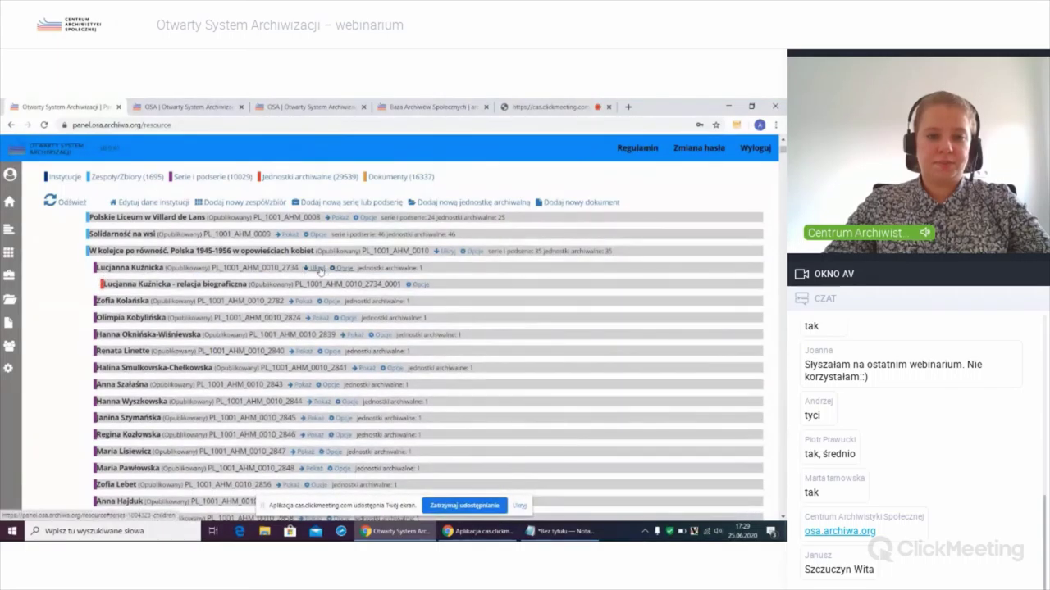
left_click(316, 268)
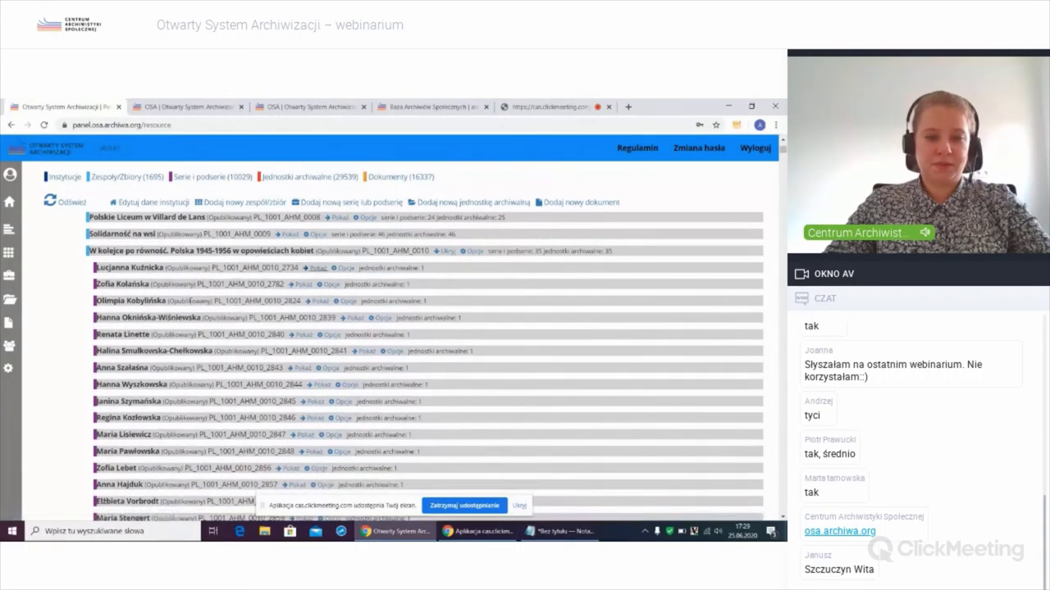
left_click(301, 284)
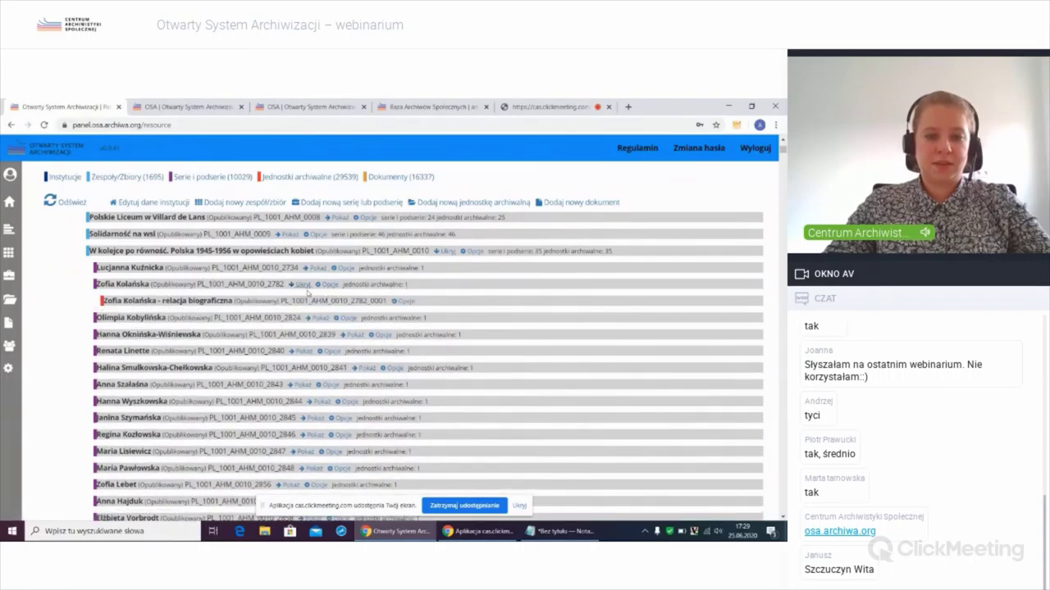
left_click(300, 285)
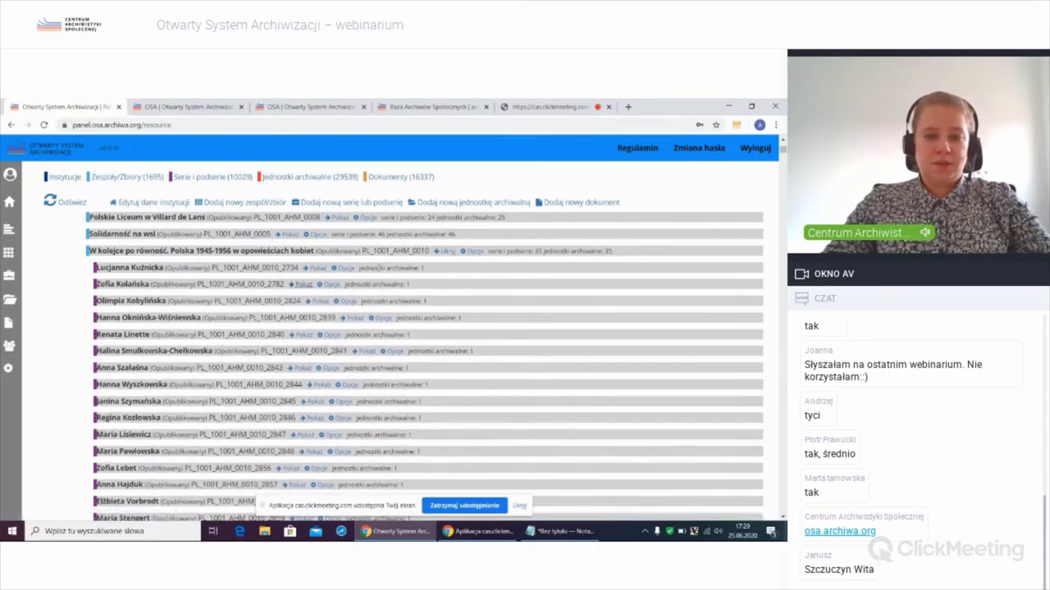
left_click(319, 269)
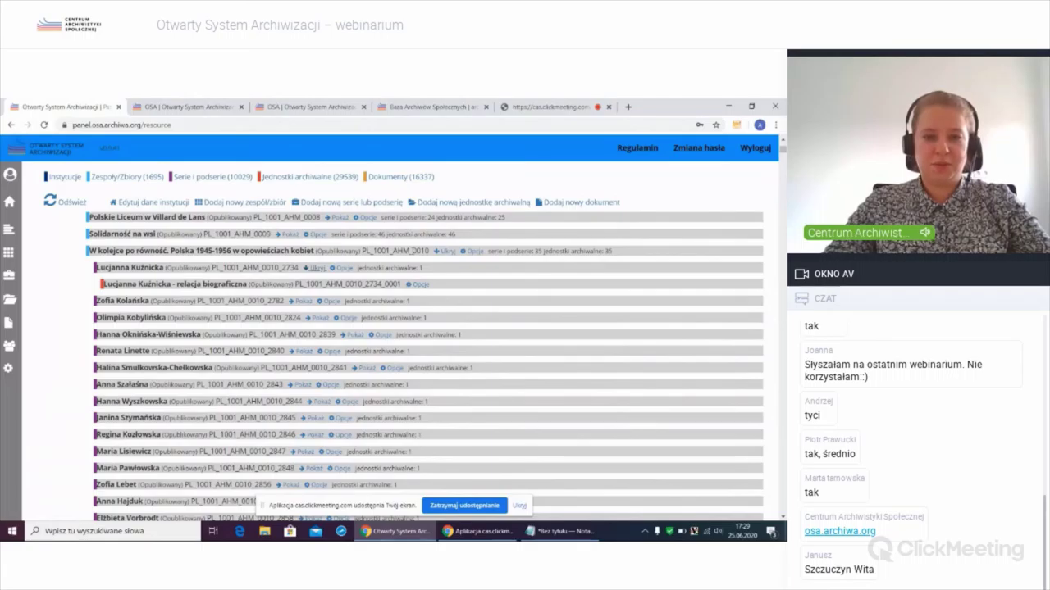
left_click_drag(392, 251, 362, 251)
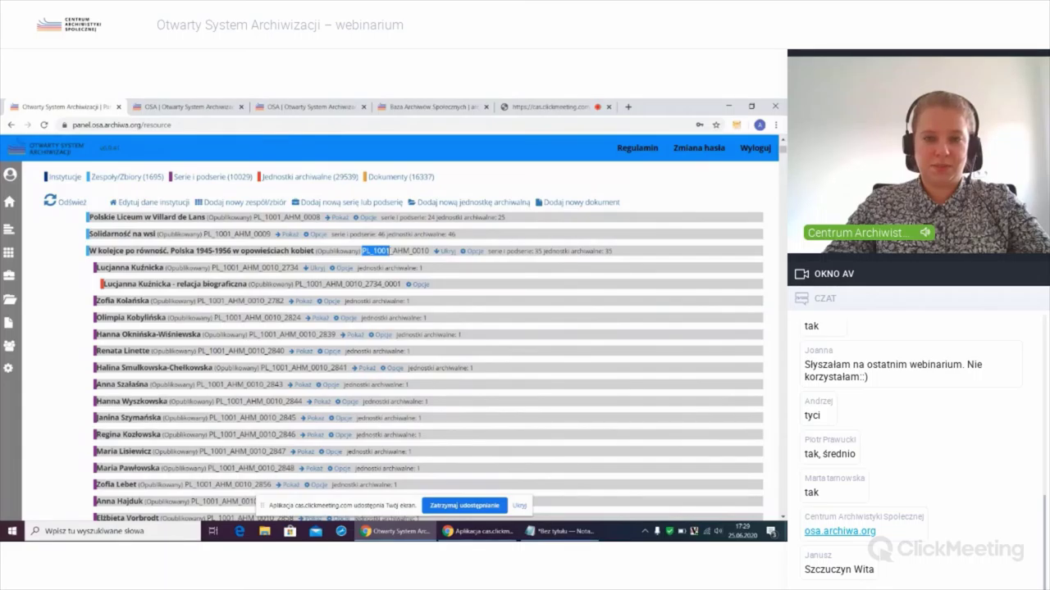
Highlight the parts of the series code in turn: AHM_0010, AHM and 0010.
left_click_drag(394, 251, 429, 251)
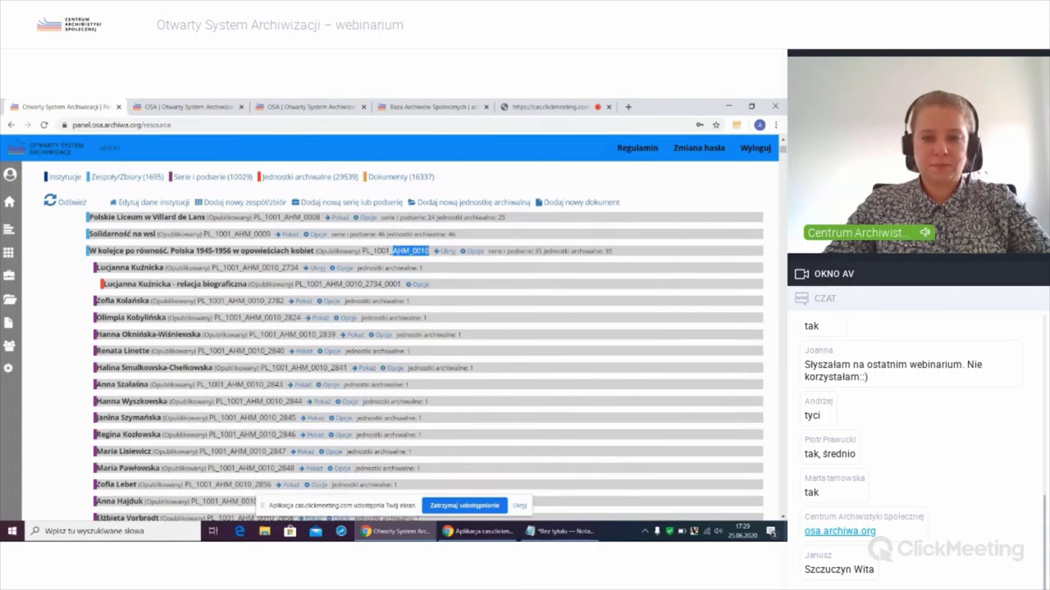
left_click(395, 251)
left_click_drag(393, 251, 410, 251)
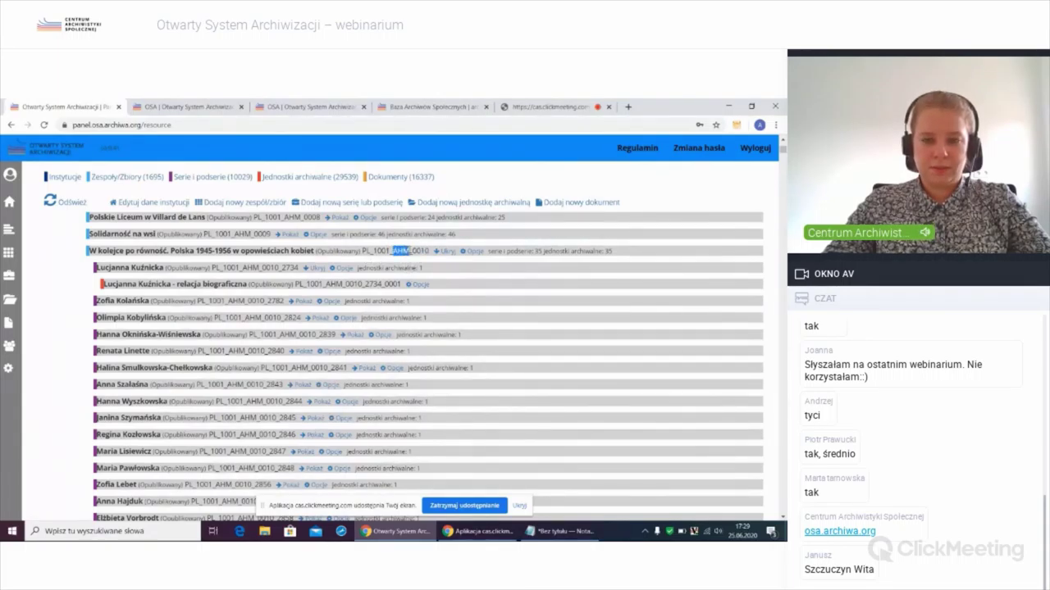
left_click(393, 251)
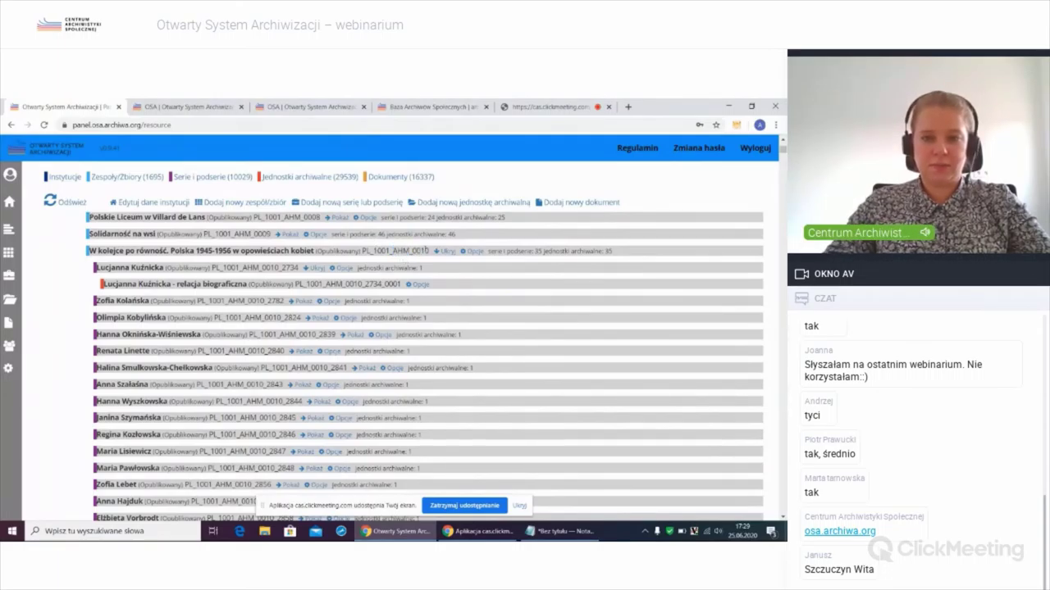
left_click_drag(411, 251, 425, 252)
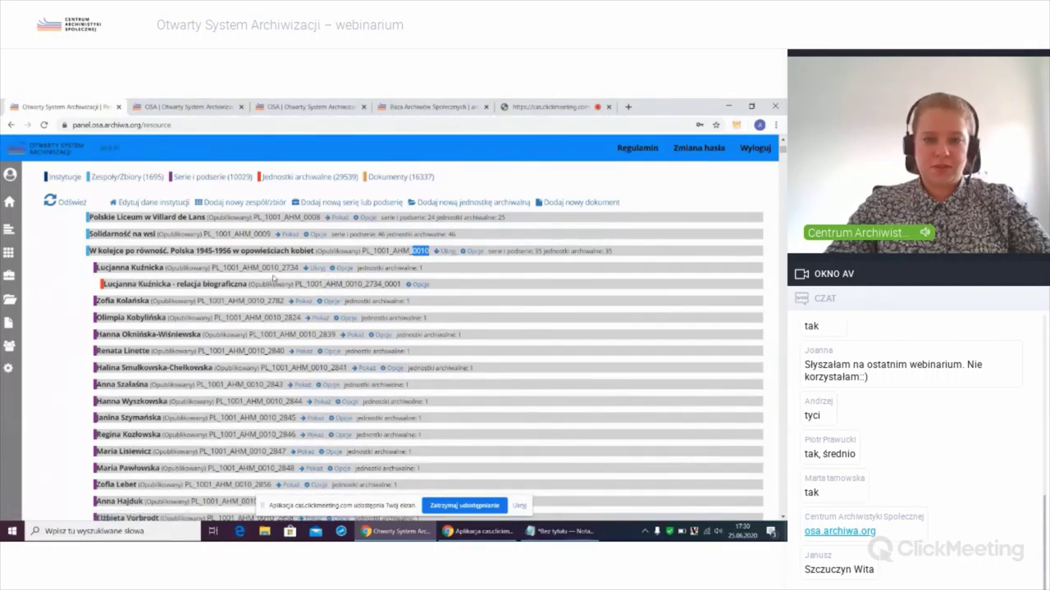
Highlight 2734 in the unit and relacja reference codes, then collapse the first unit.
left_click_drag(280, 268, 299, 268)
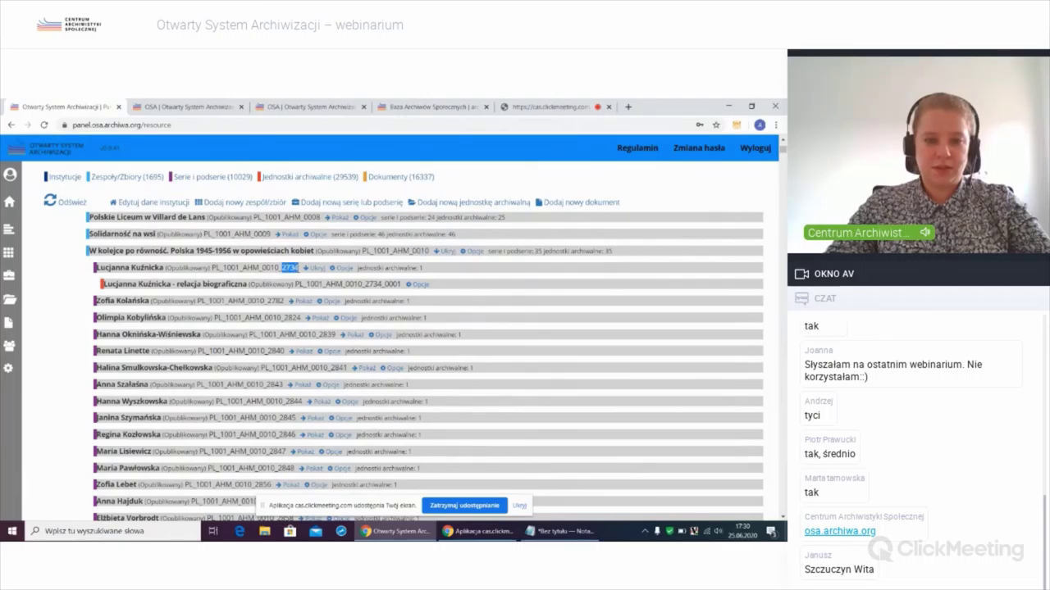
left_click(363, 284)
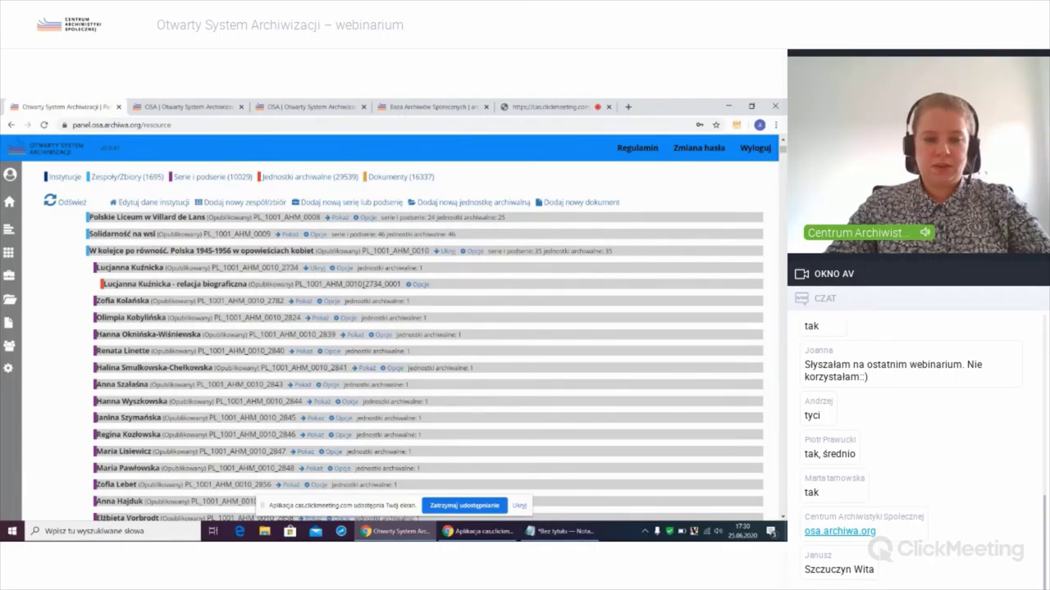
left_click_drag(363, 284, 383, 283)
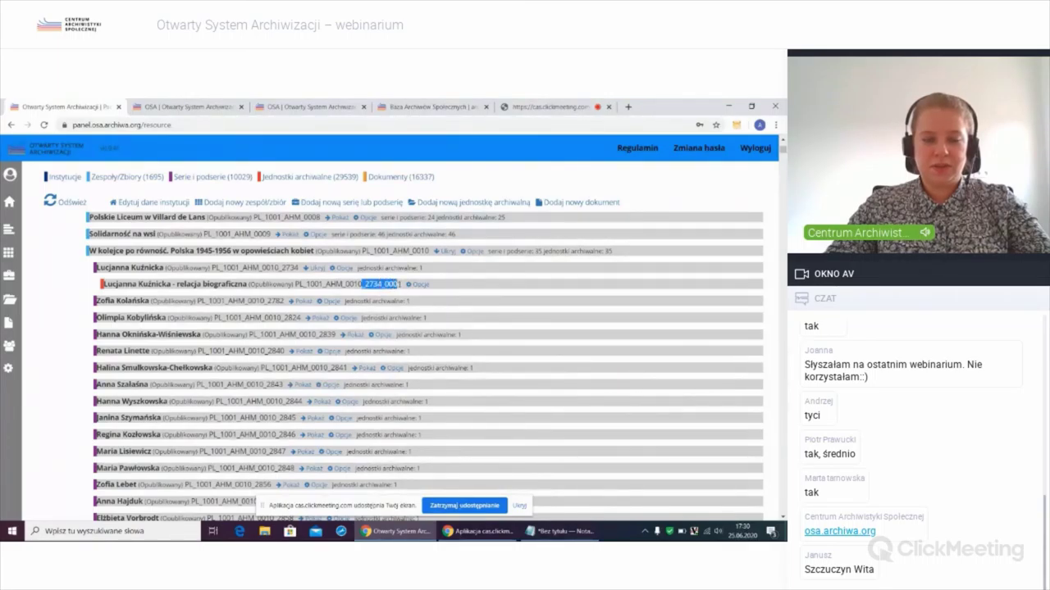
left_click(399, 284)
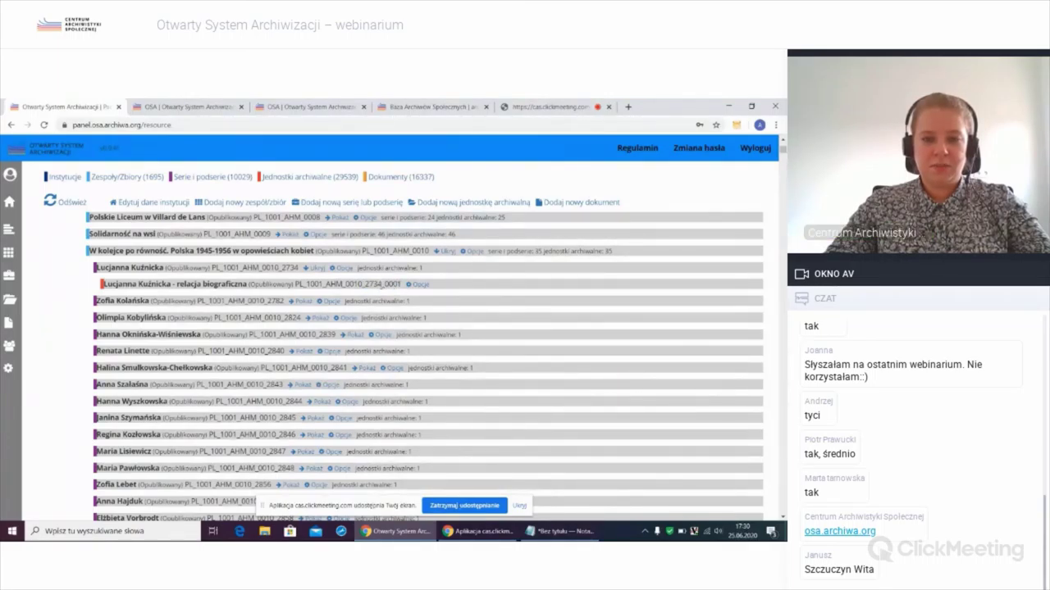
left_click_drag(372, 284, 397, 284)
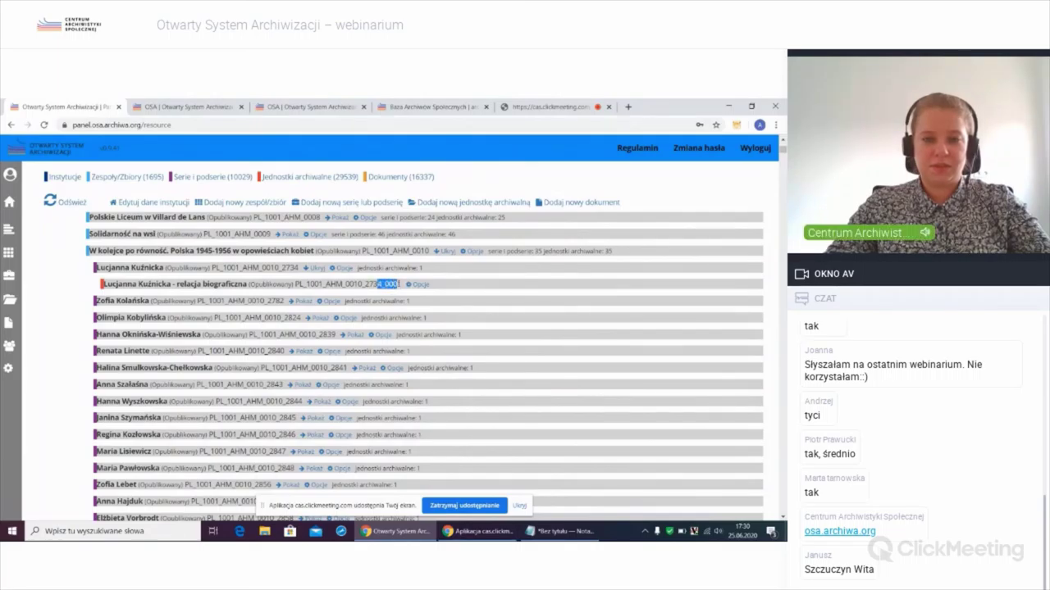
left_click(465, 299)
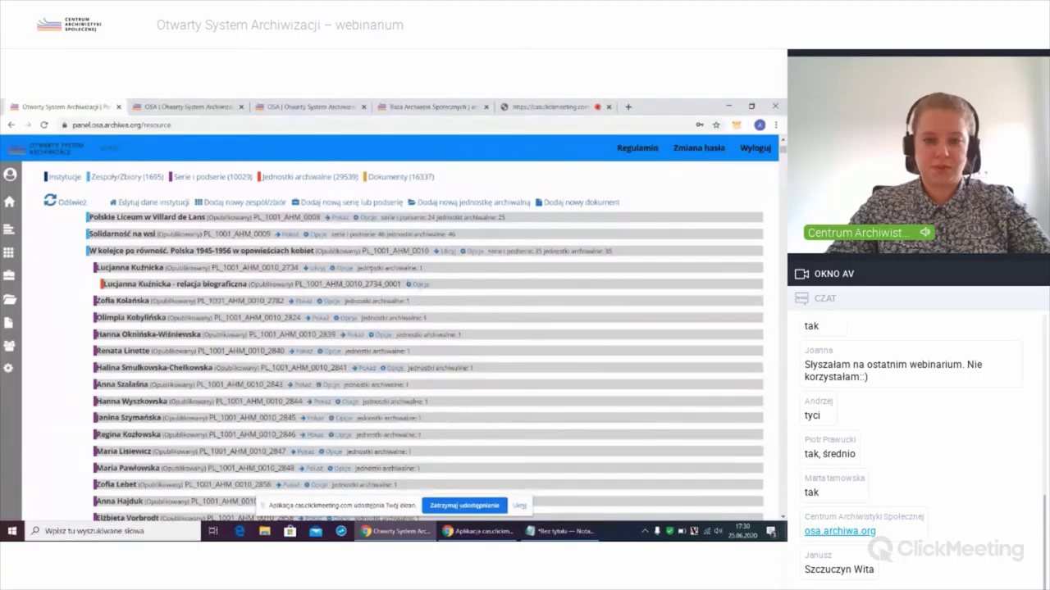
left_click(315, 269)
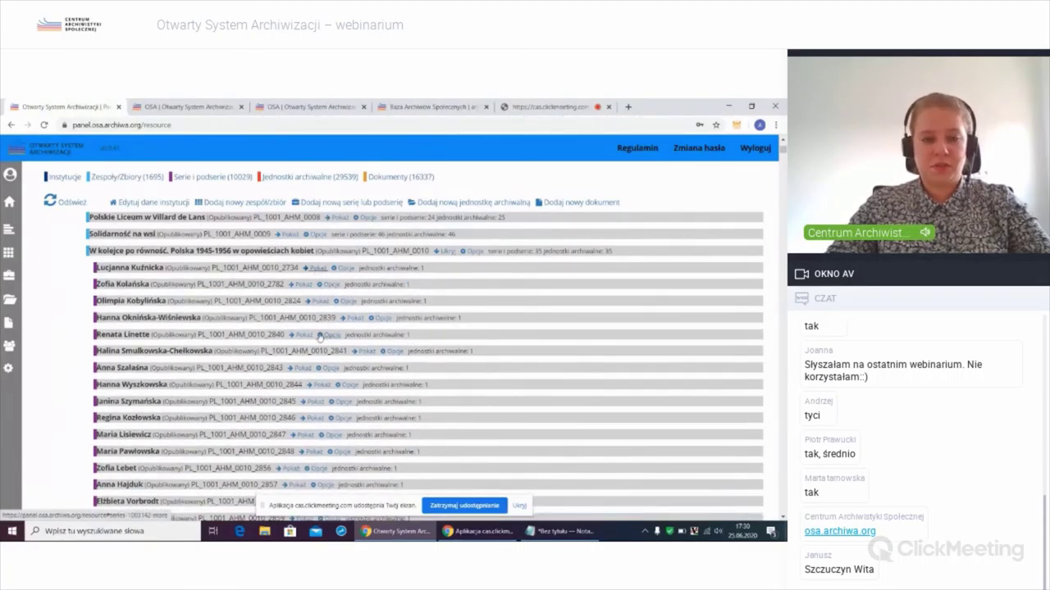
Expand two further narrators' units to show their biographical accounts, then collapse W kolejce po równość.
mouse_move(37, 384)
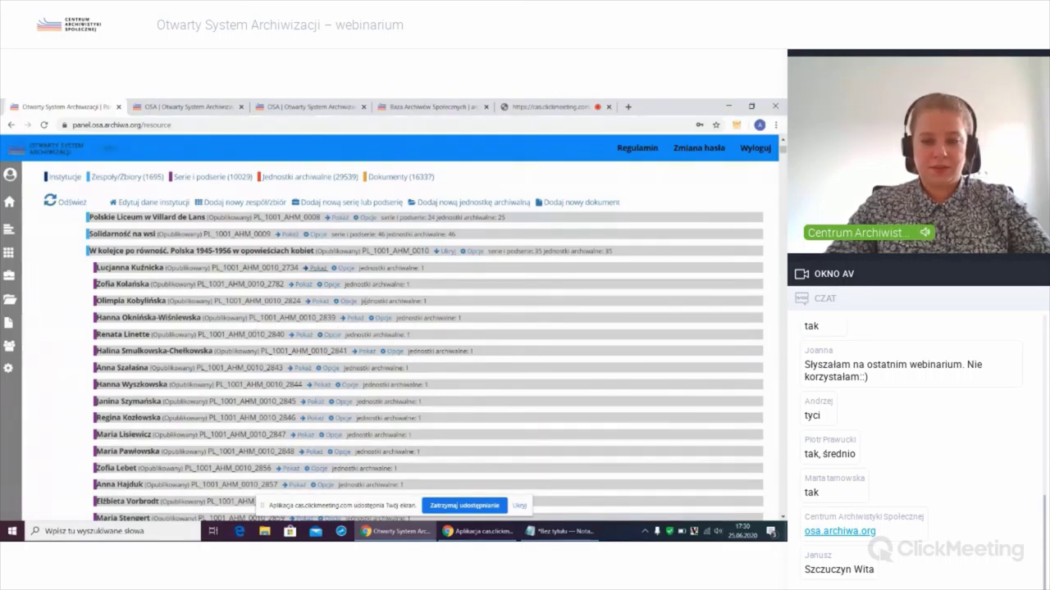
scroll(302, 402, "down", 1)
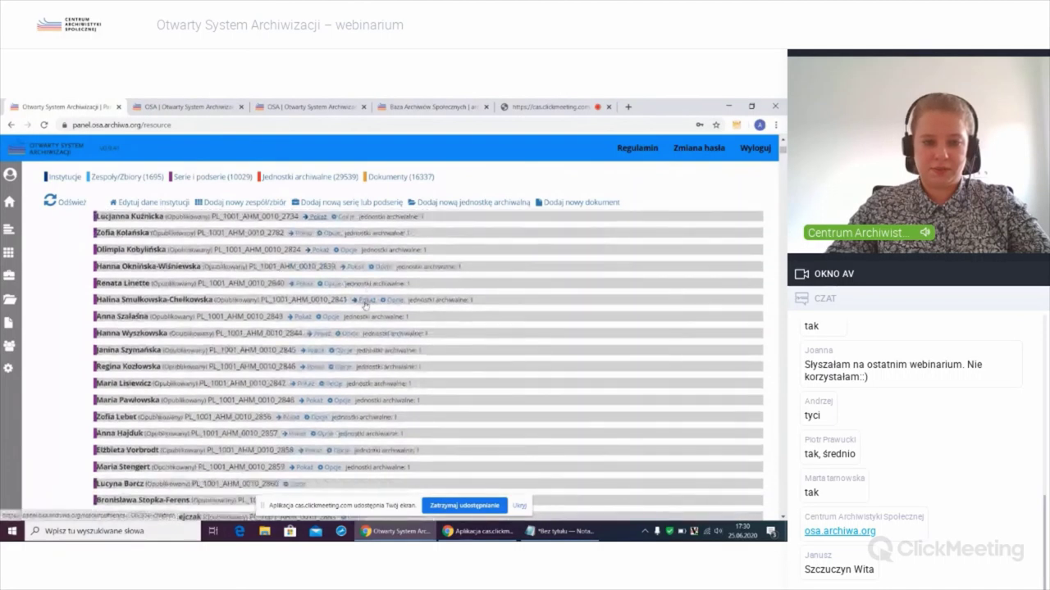
left_click(302, 402)
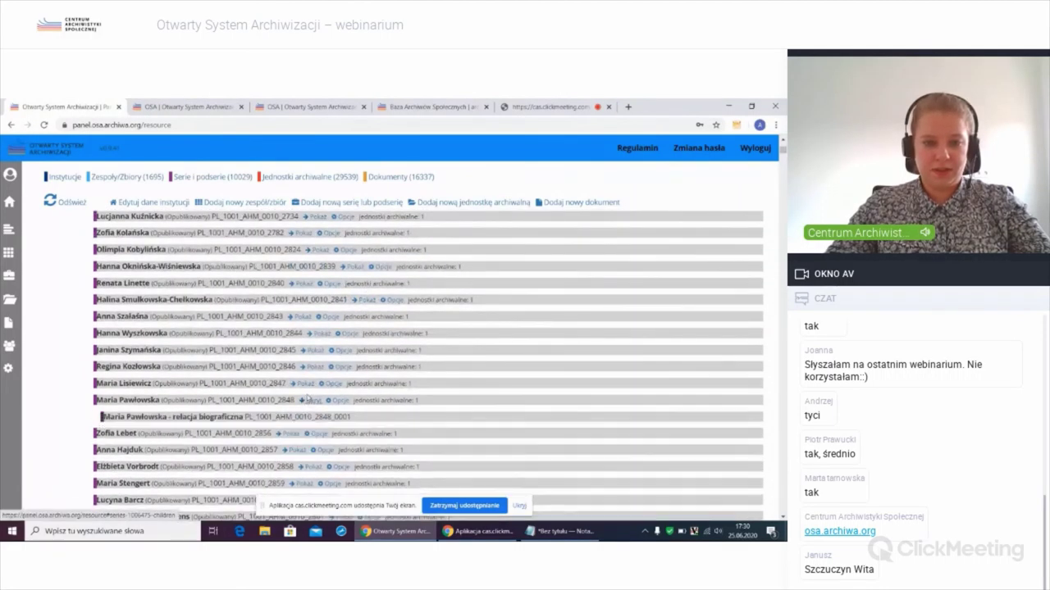
scroll(225, 414, "down", 1)
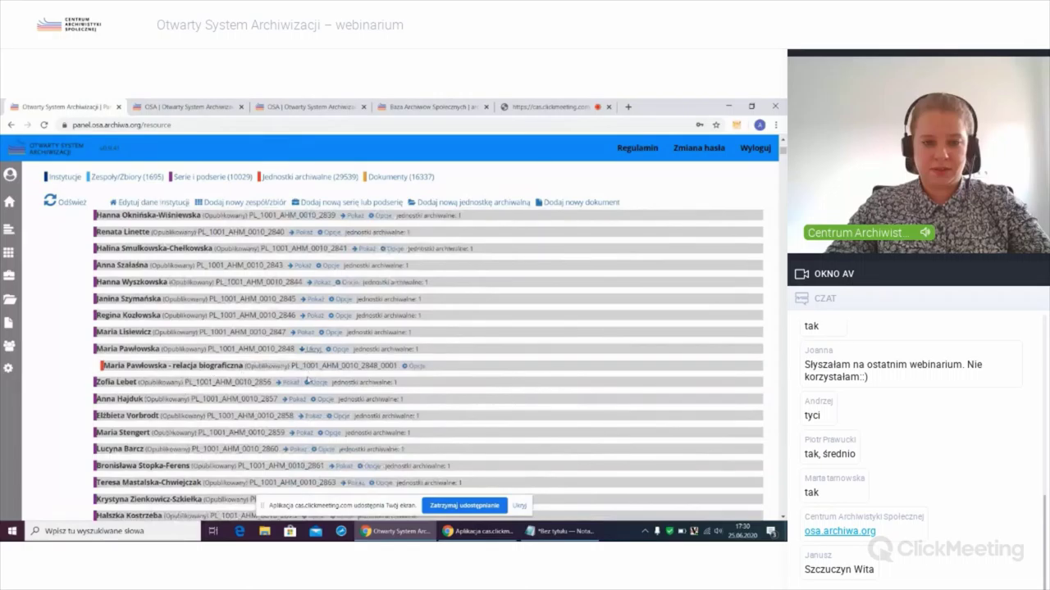
left_click(291, 383)
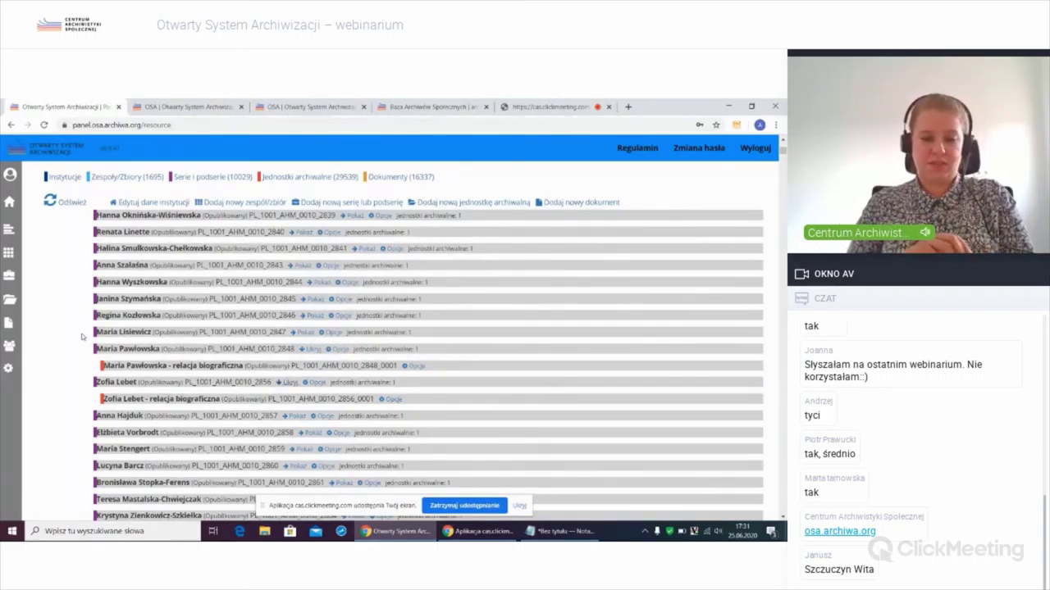
scroll(55, 337, "up", 5)
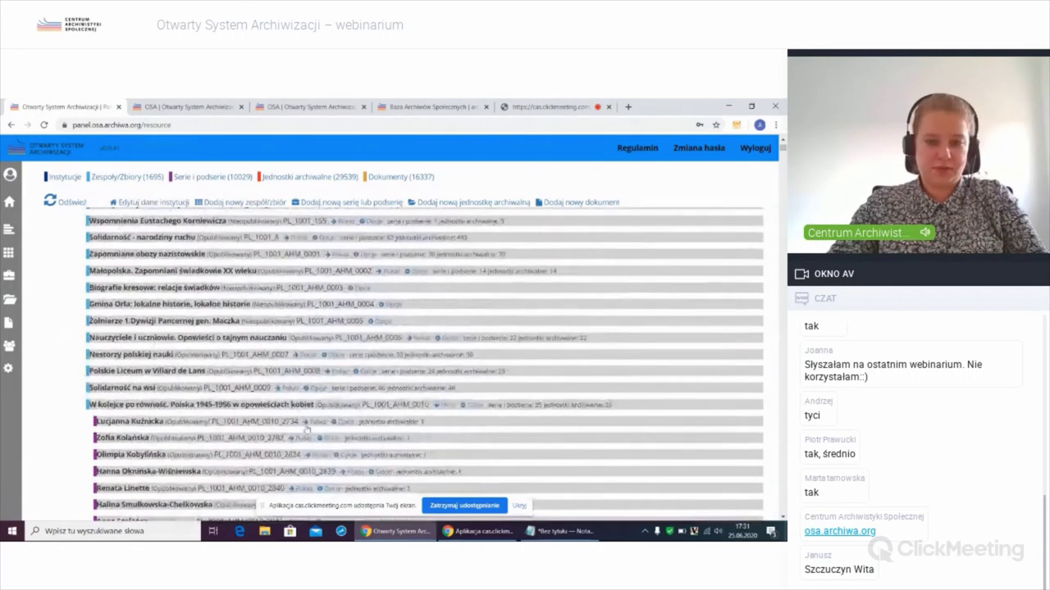
left_click(448, 406)
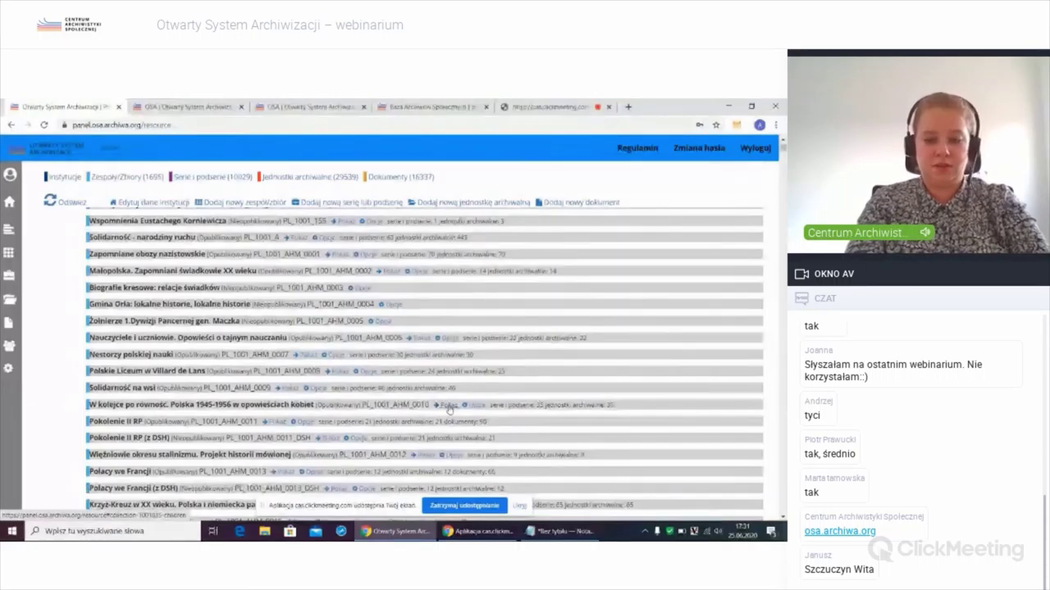
Find 'polacy na ws' on the page and expand Polacy na Wschodzie and a narrator's unit.
key("ctrl+f")
type("polacy na ws")
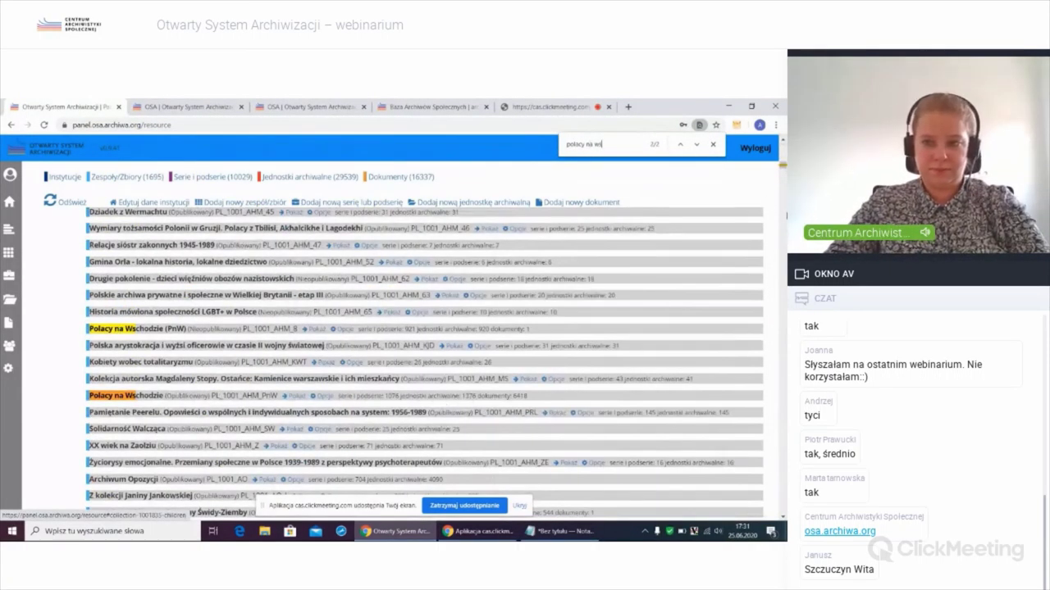
left_click(712, 145)
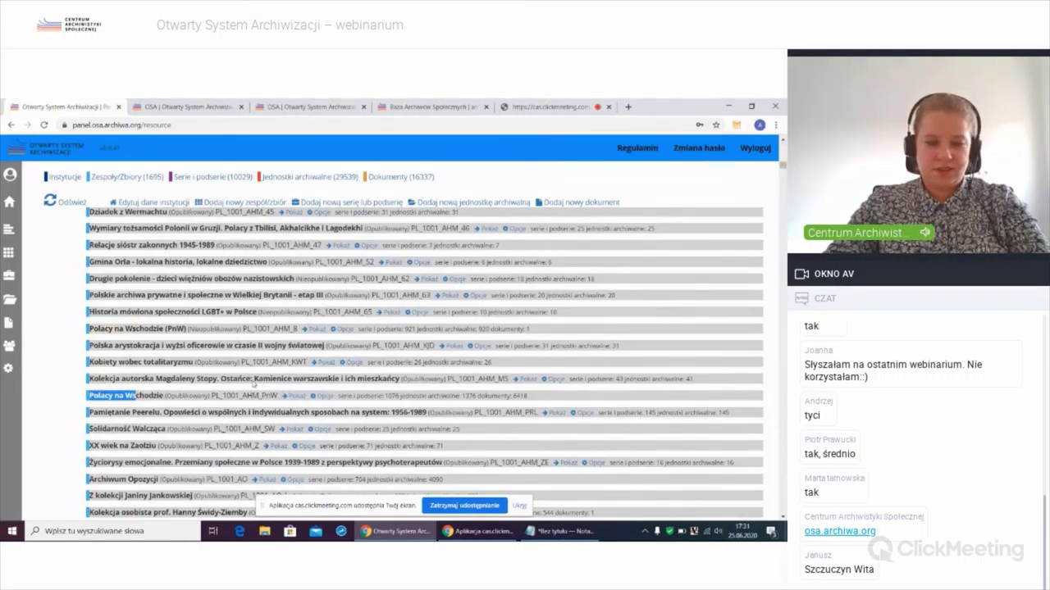
left_click(296, 396)
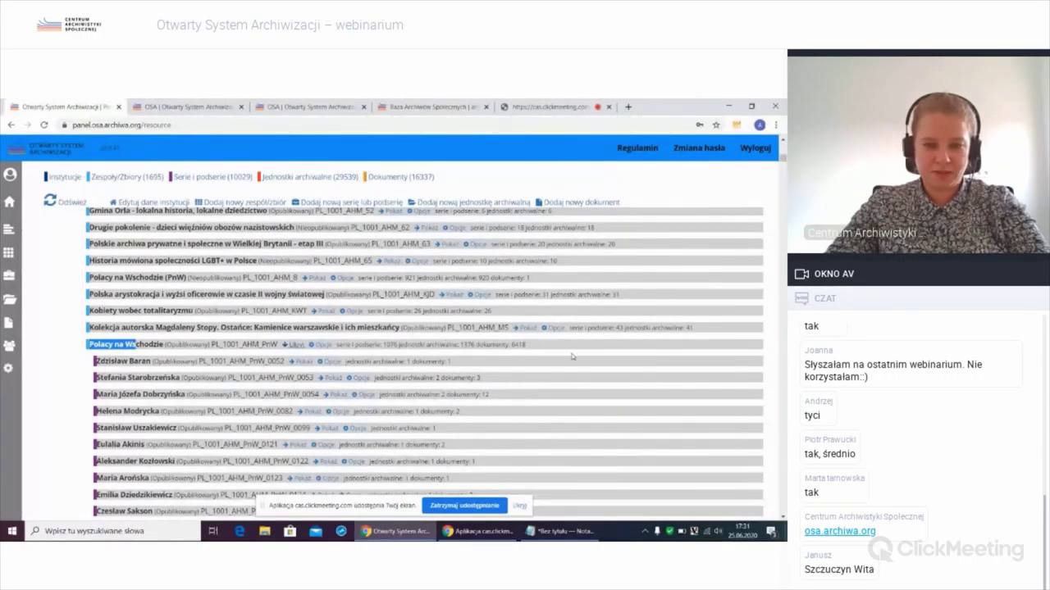
scroll(492, 354, "down", 1)
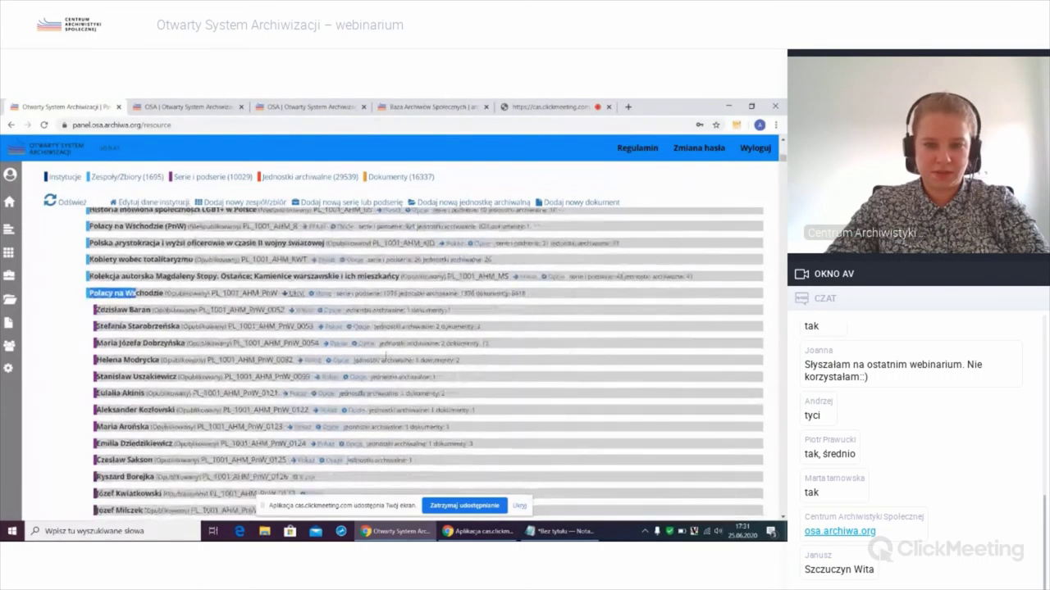
left_click(338, 343)
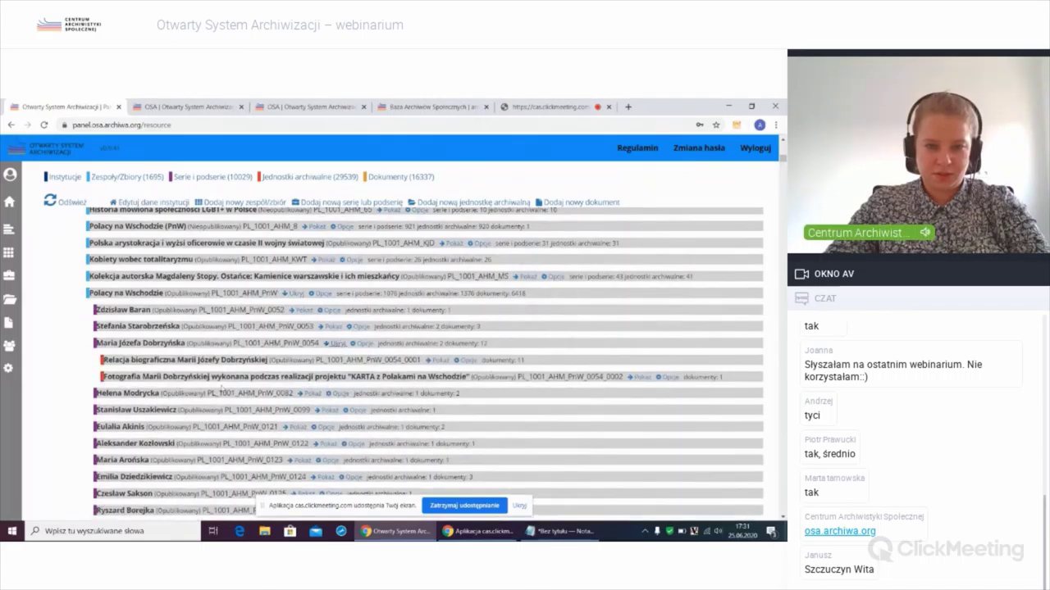
left_click(640, 377)
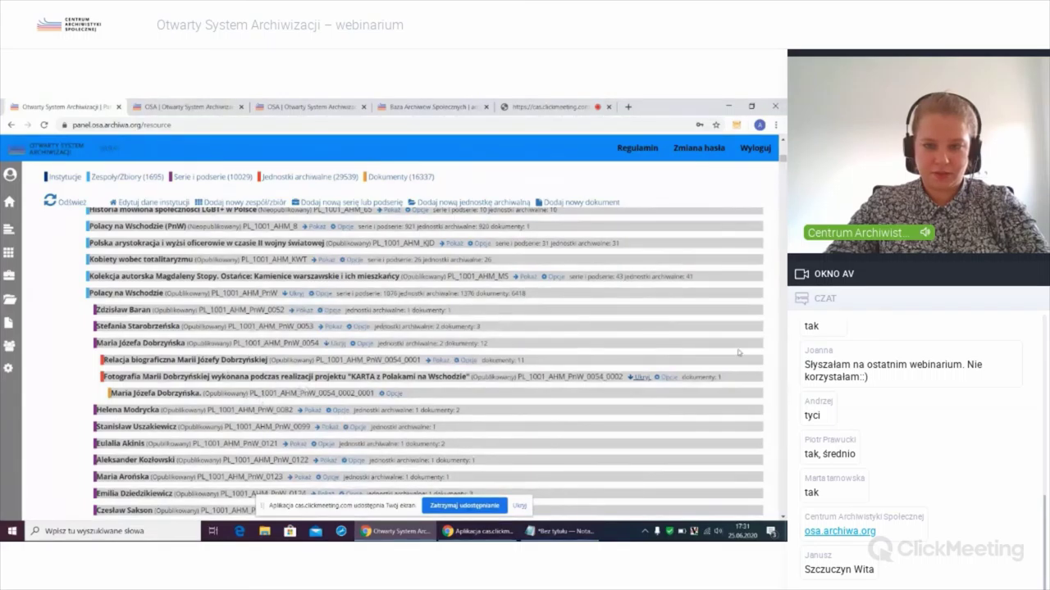
left_click(641, 377)
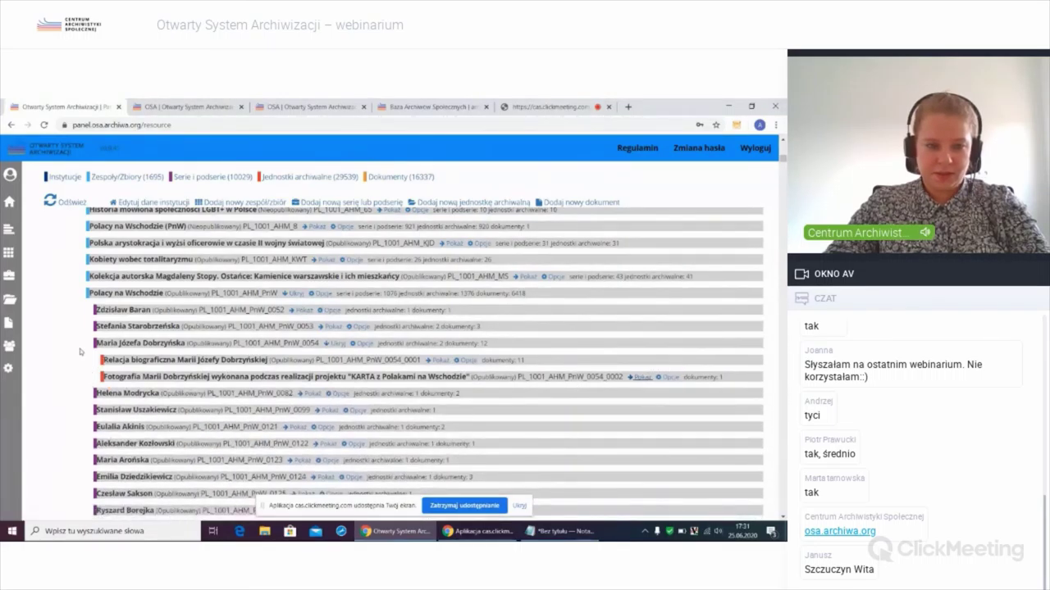
Highlight the narrator's name, the photograph document title and the biographical account's document count.
left_click_drag(91, 344, 491, 343)
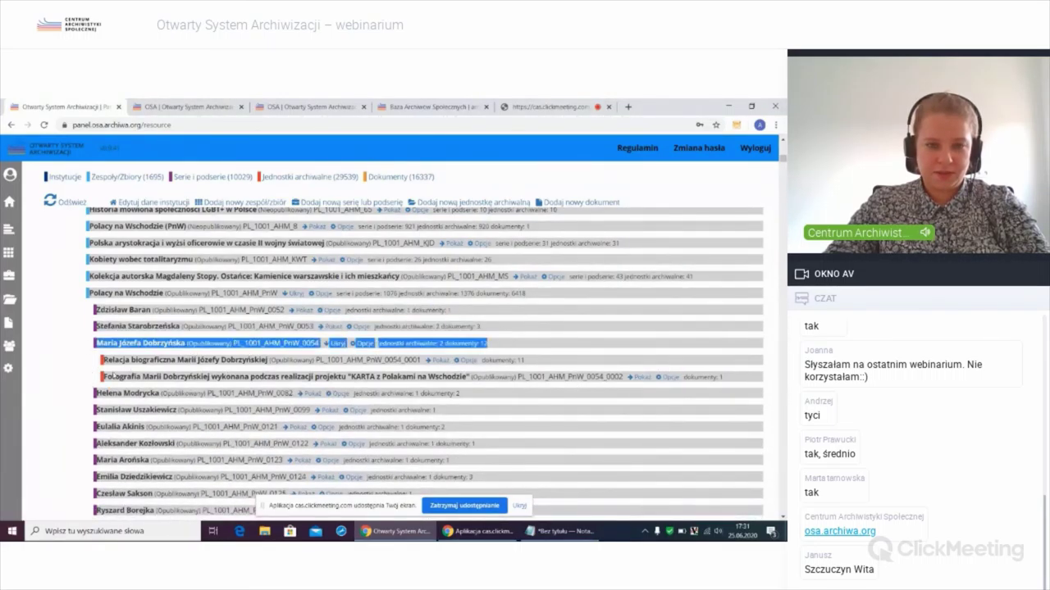
left_click(90, 372)
left_click_drag(90, 372, 239, 369)
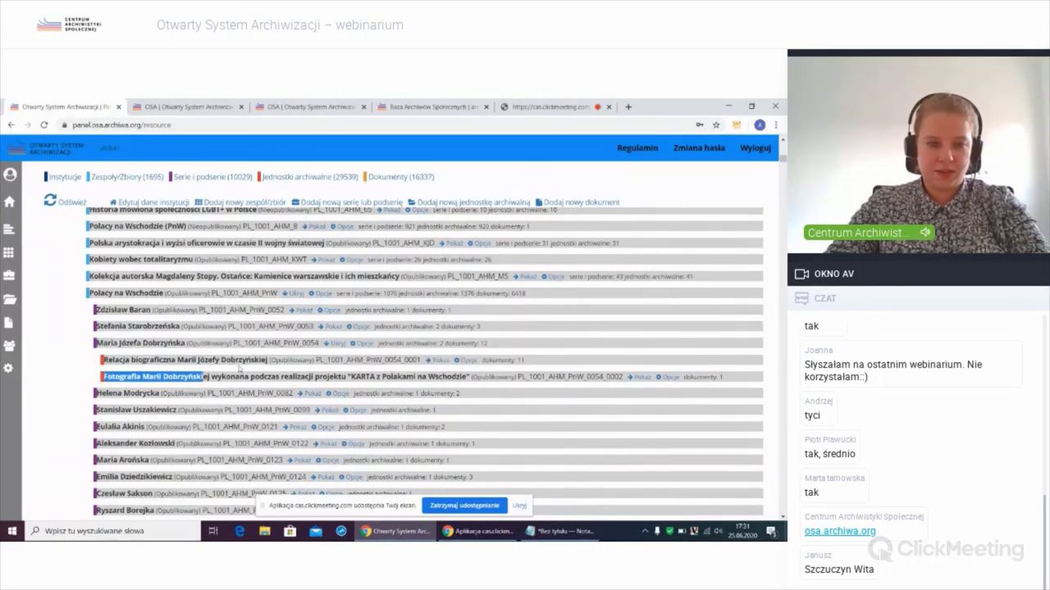
left_click_drag(450, 360, 525, 360)
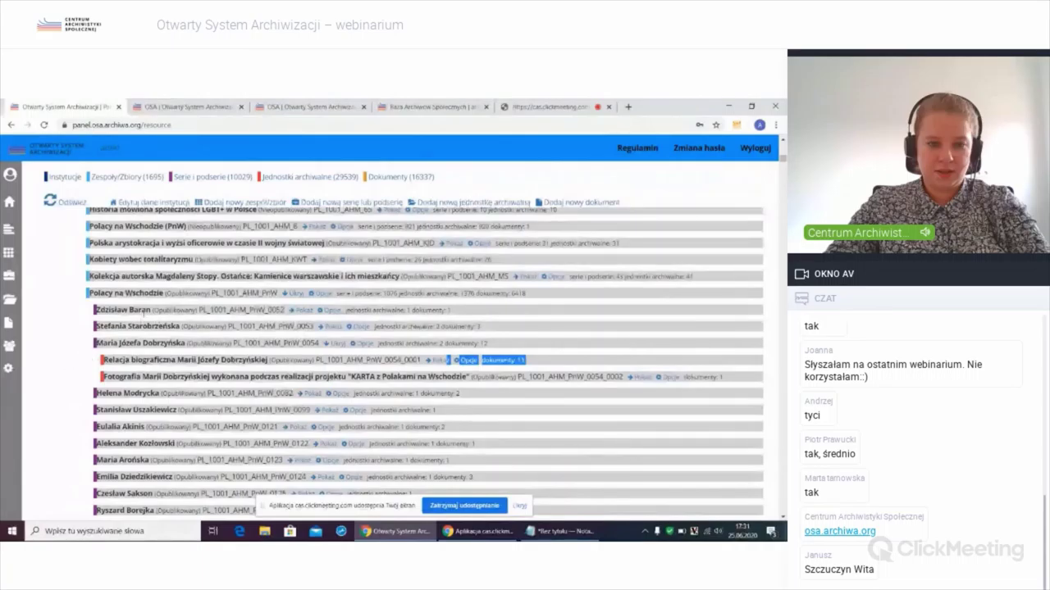
left_click(321, 333)
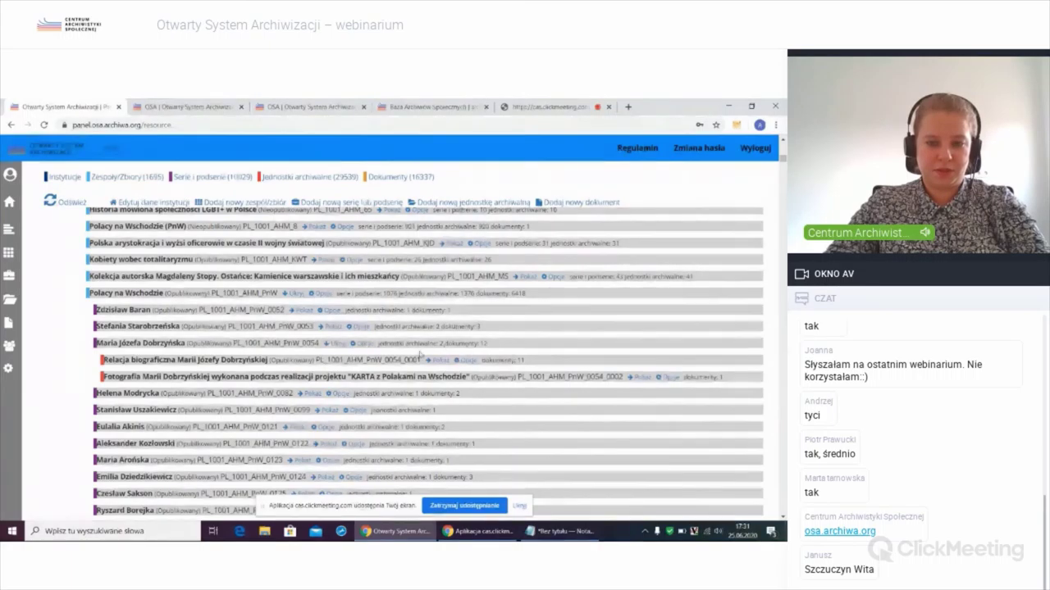
left_click(168, 104)
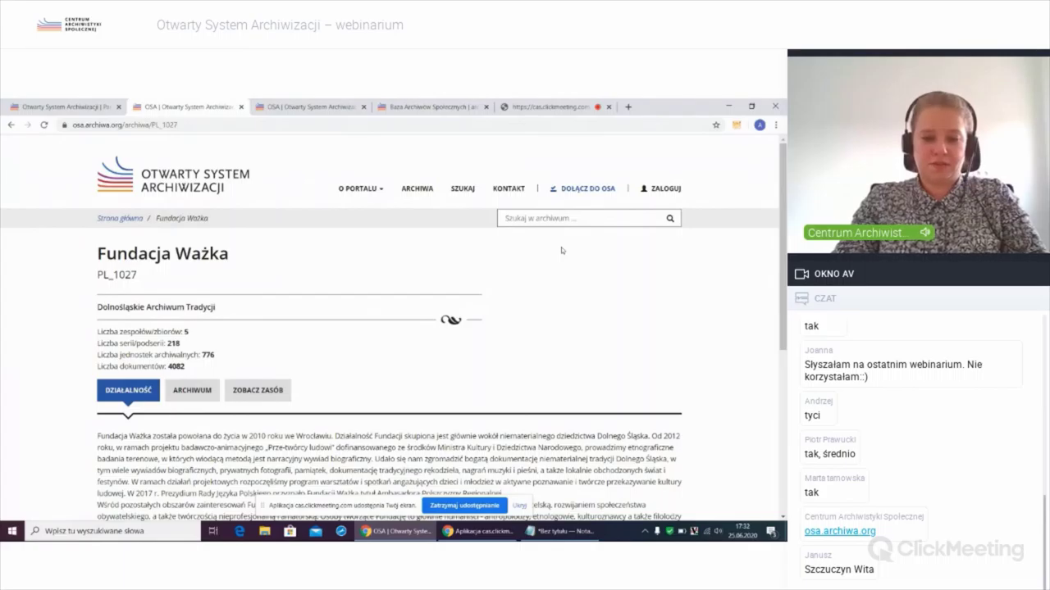
Copy the Fundacja Ważka address osa.archiwa.org/archiwa/PL_1027 and send it in the ClickMeeting chat.
key("alt+Tab")
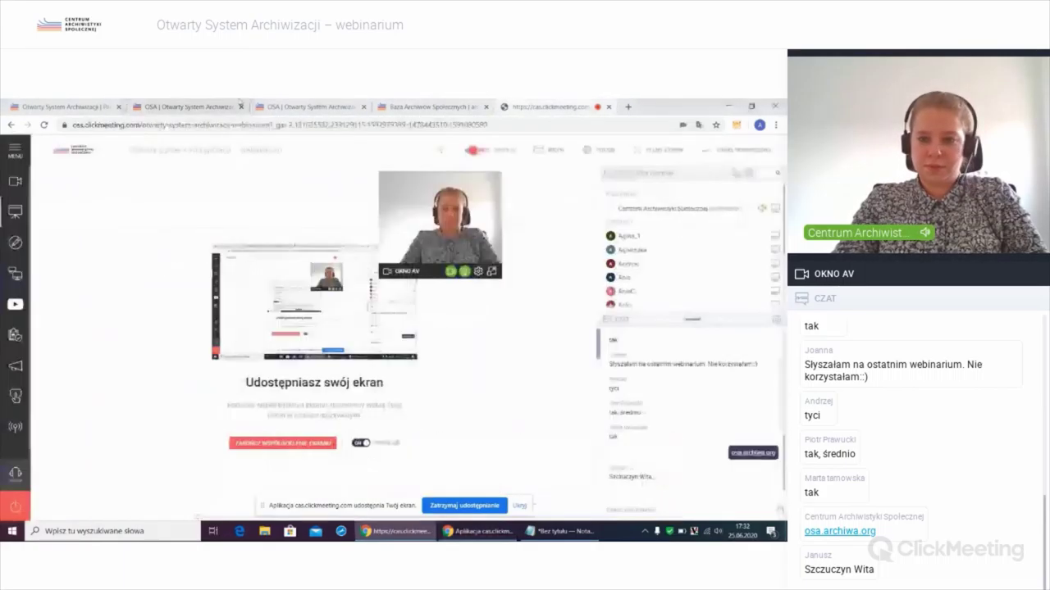
left_click(523, 104)
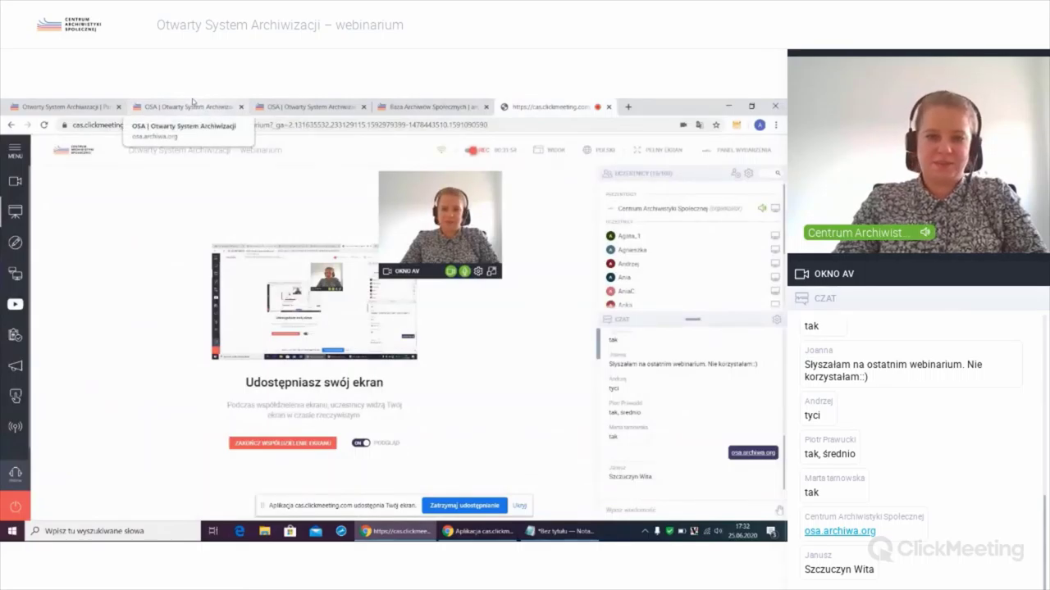
left_click(207, 111)
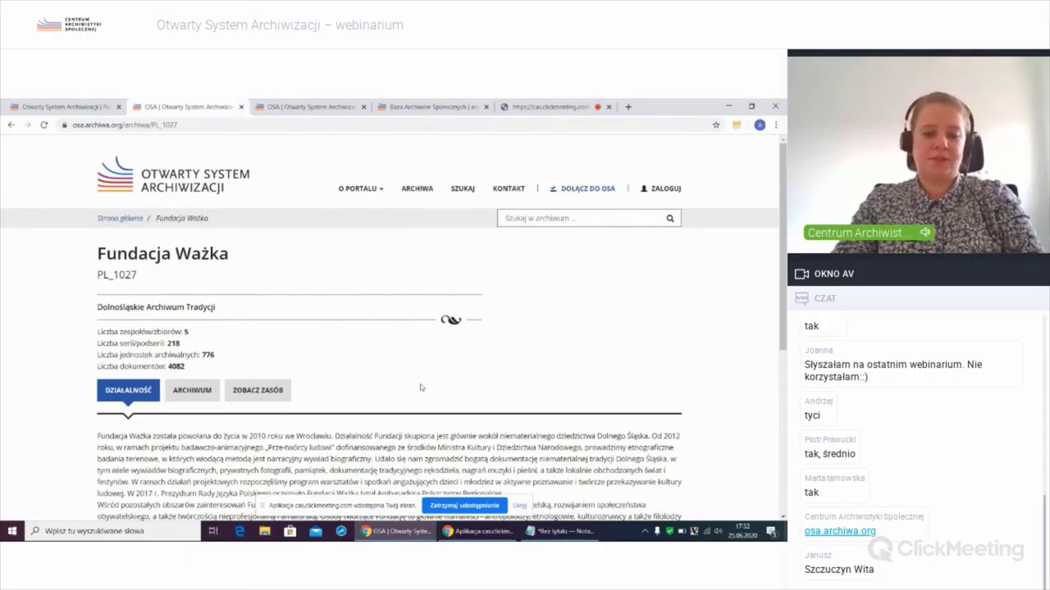
scroll(420, 387, "down", 2)
left_click(123, 124)
key("ctrl+c")
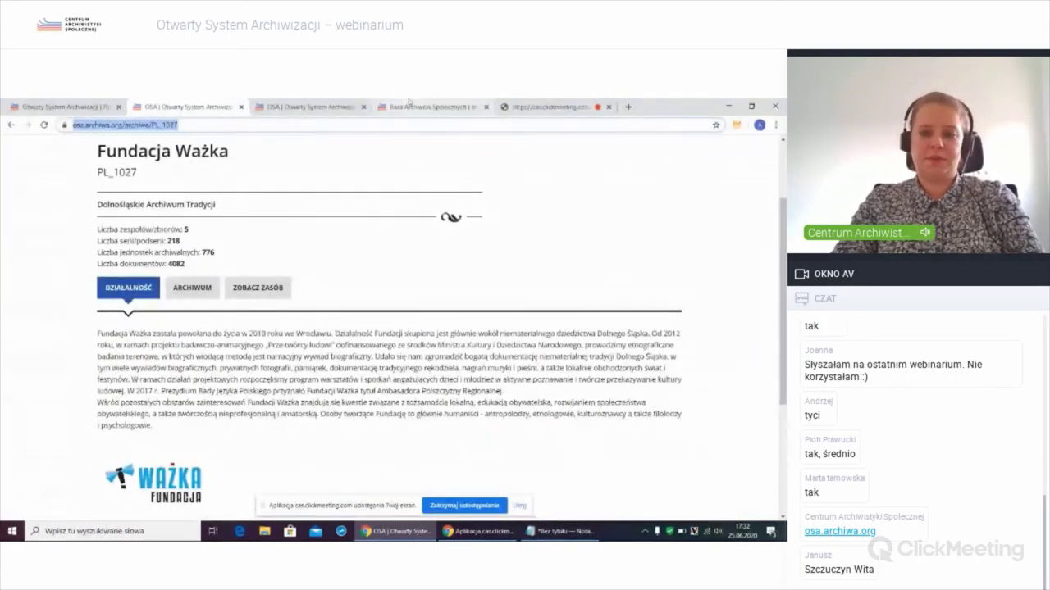
left_click(545, 106)
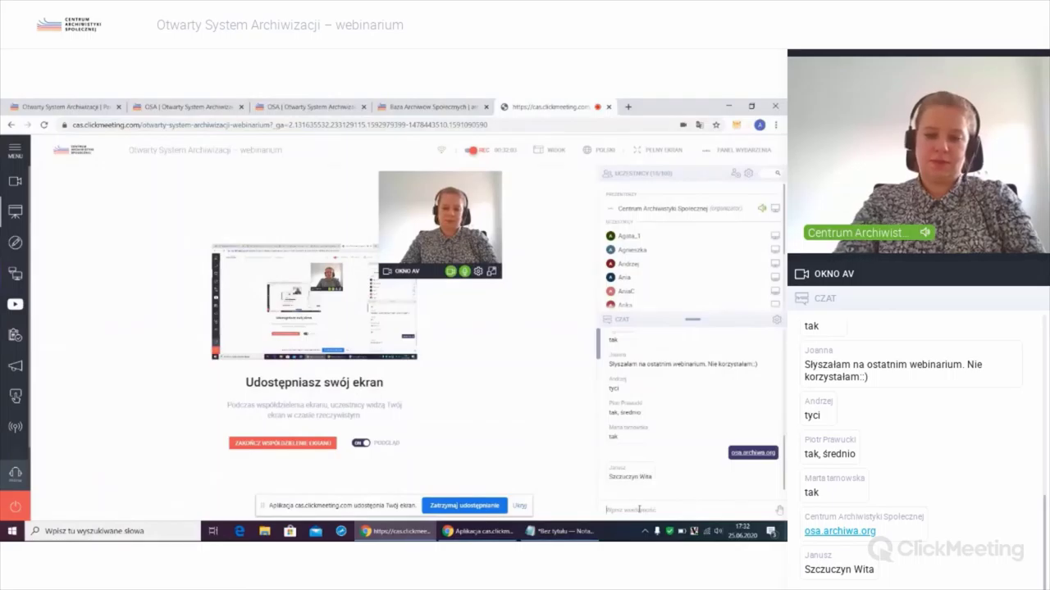
key("ctrl+v")
key("Return")
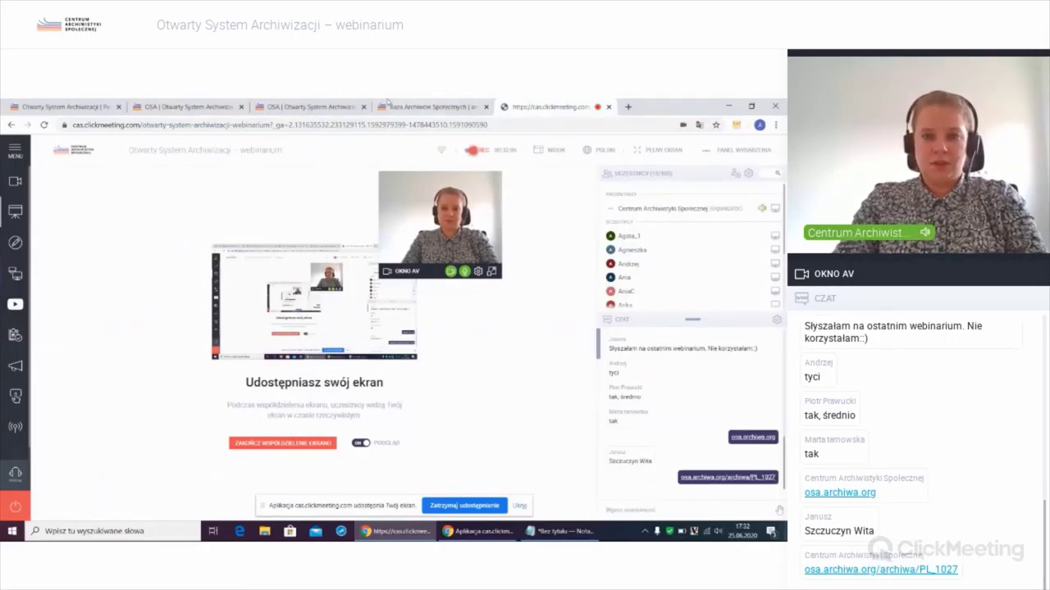
left_click(345, 107)
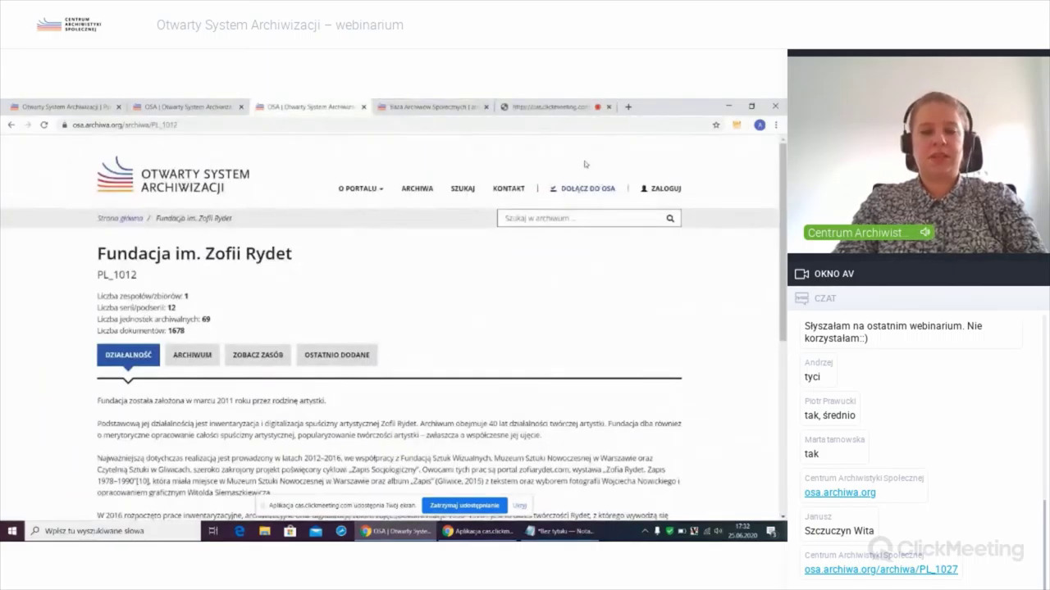
Close the duplicate tab, list Fundacja Ważka's collections and open Dolnośląscy twórcy nieprofesjonalni.
left_click(189, 107)
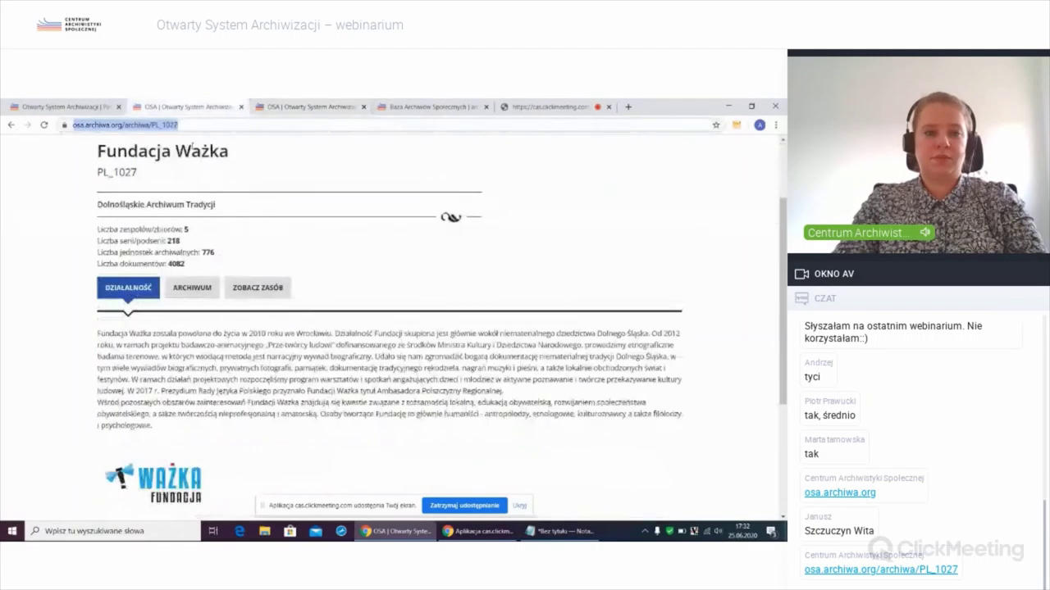
left_click(363, 107)
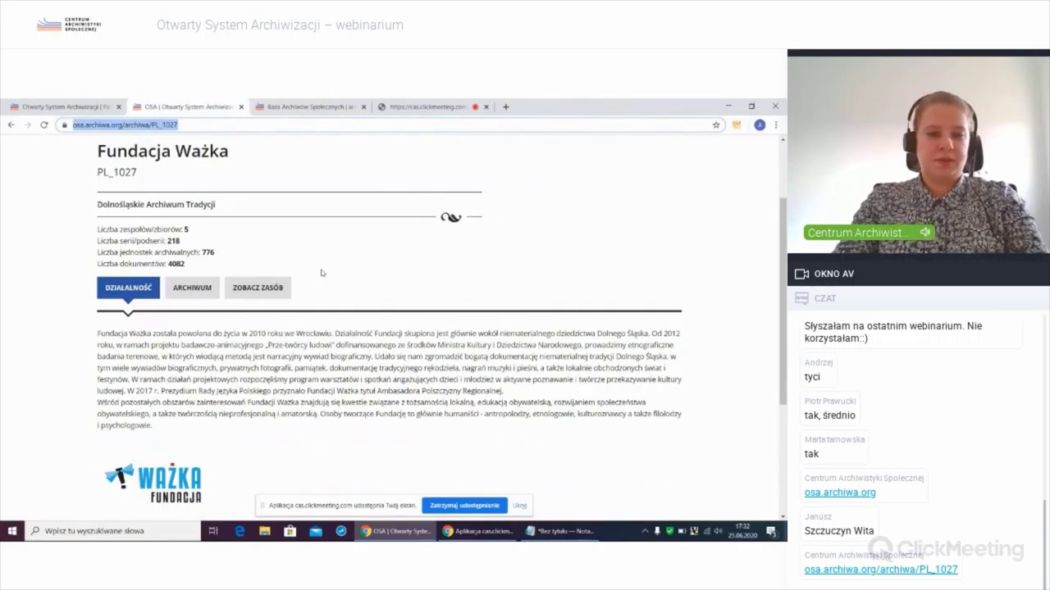
left_click(258, 287)
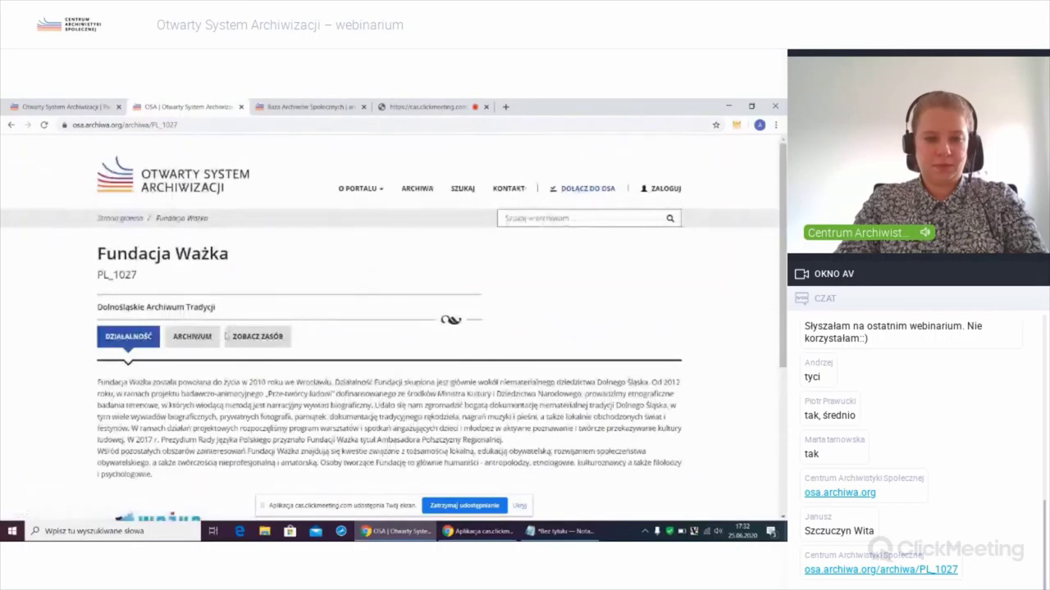
left_click(261, 392)
scroll(630, 347, "down", 1)
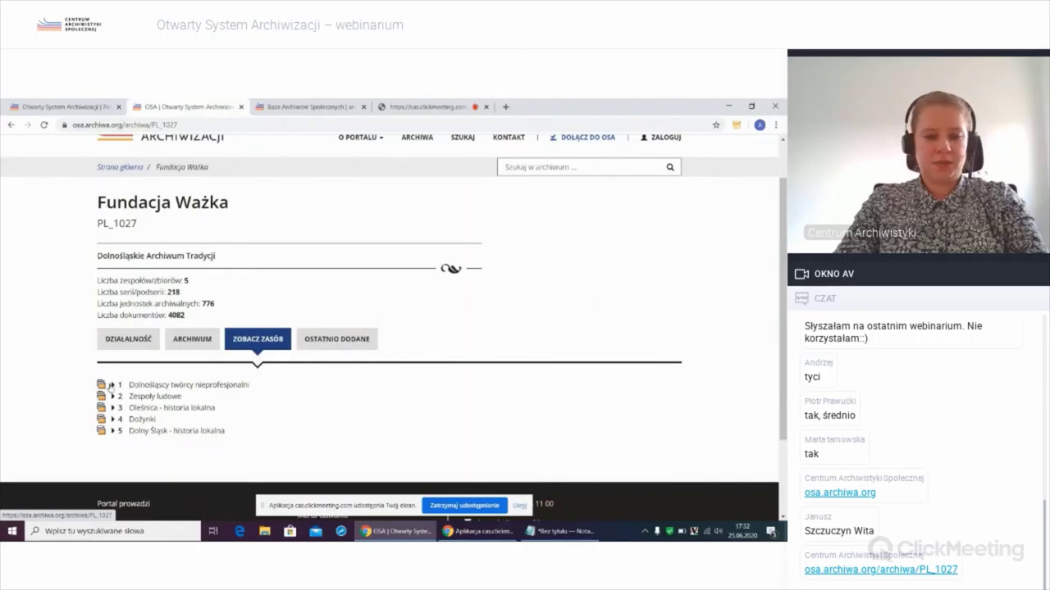
left_click(216, 389)
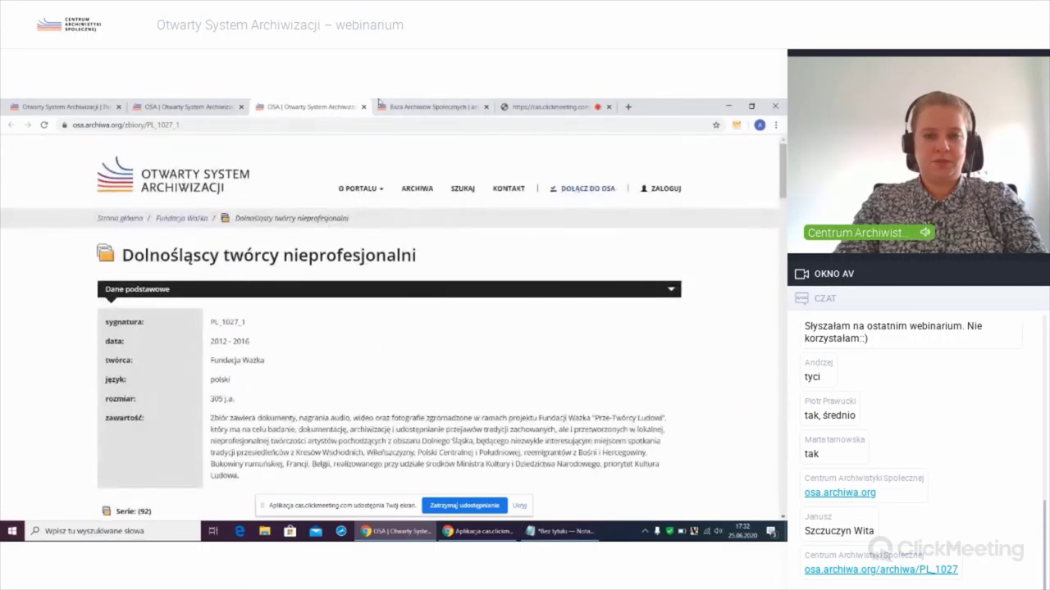
scroll(243, 250, "down", 1)
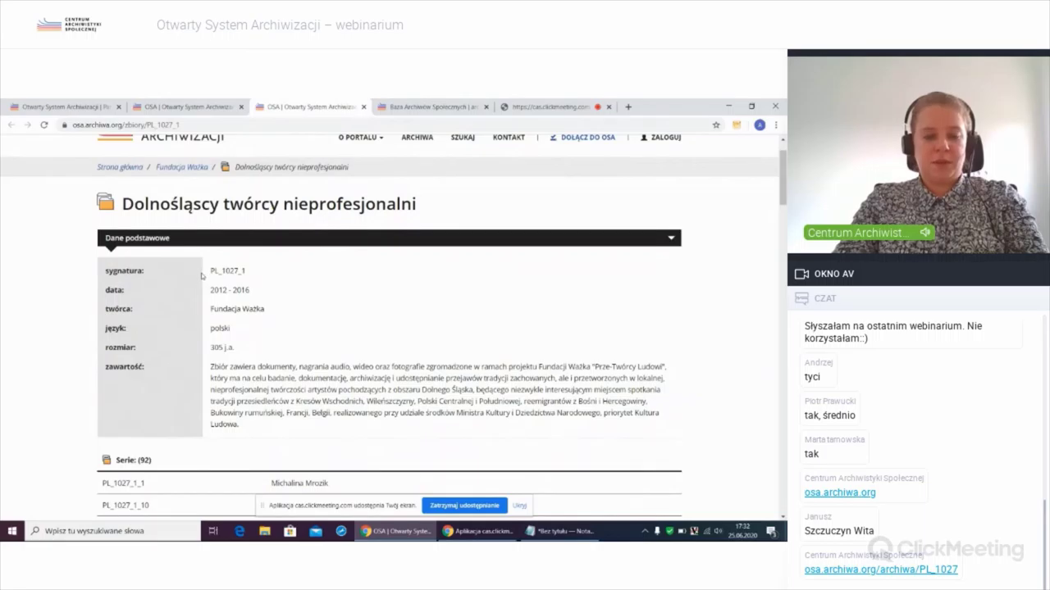
left_click_drag(95, 266, 154, 370)
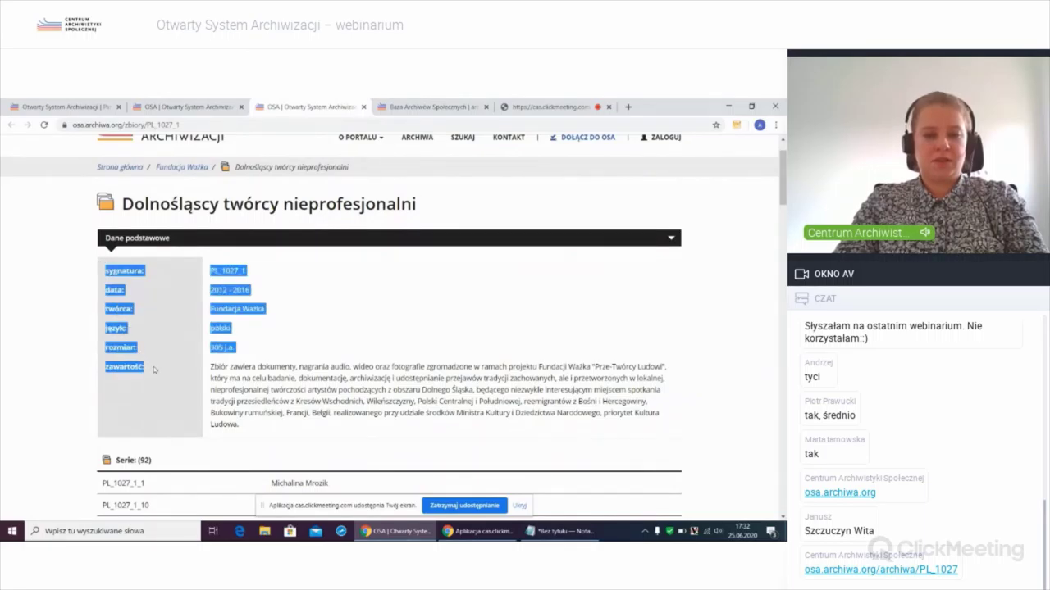
left_click(95, 382)
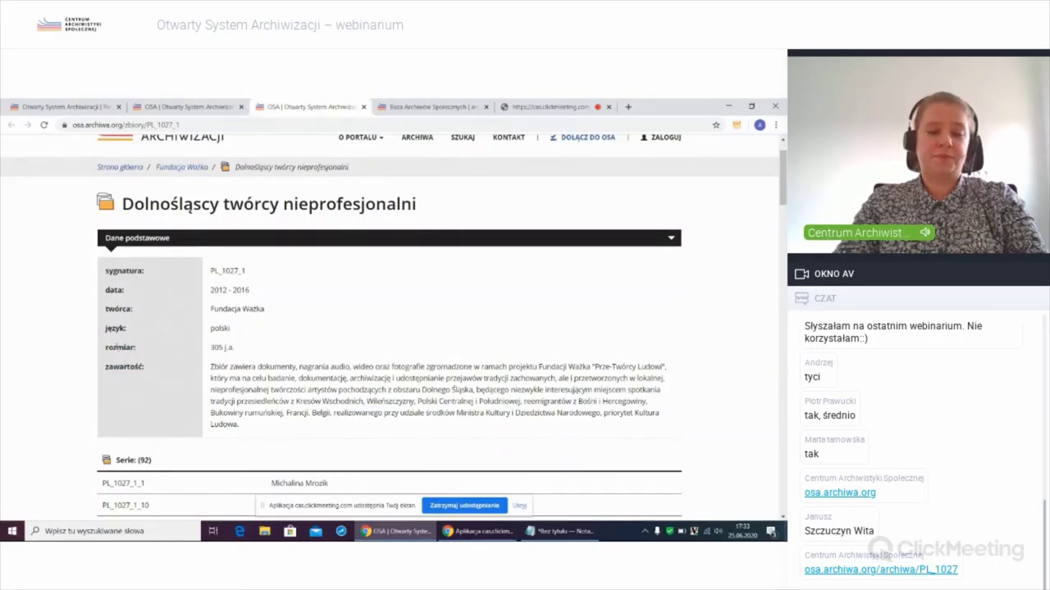
left_click_drag(107, 268, 145, 396)
left_click(144, 398)
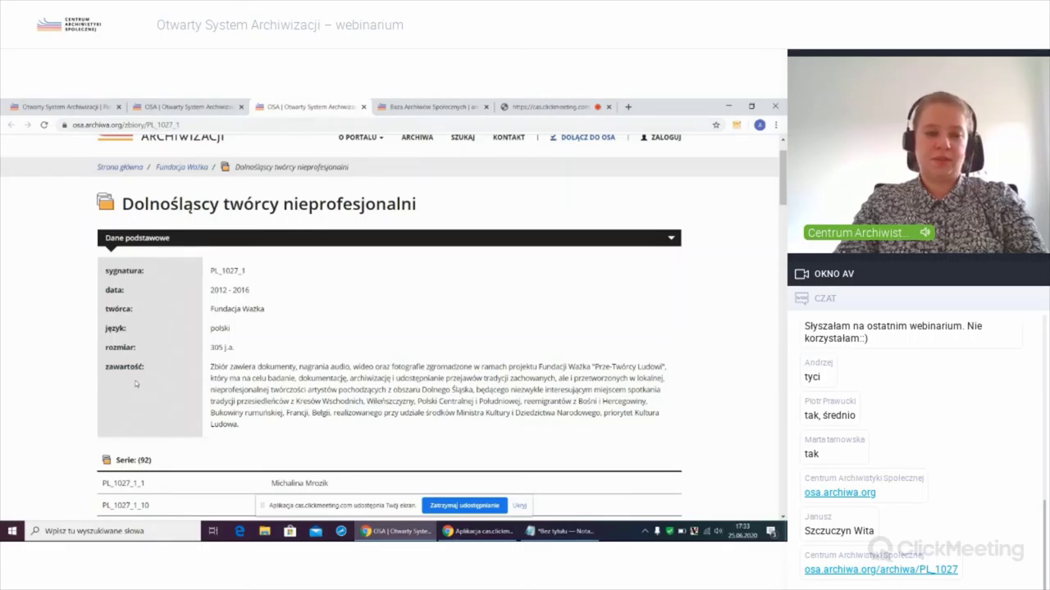
left_click_drag(148, 373, 62, 297)
left_click(53, 306)
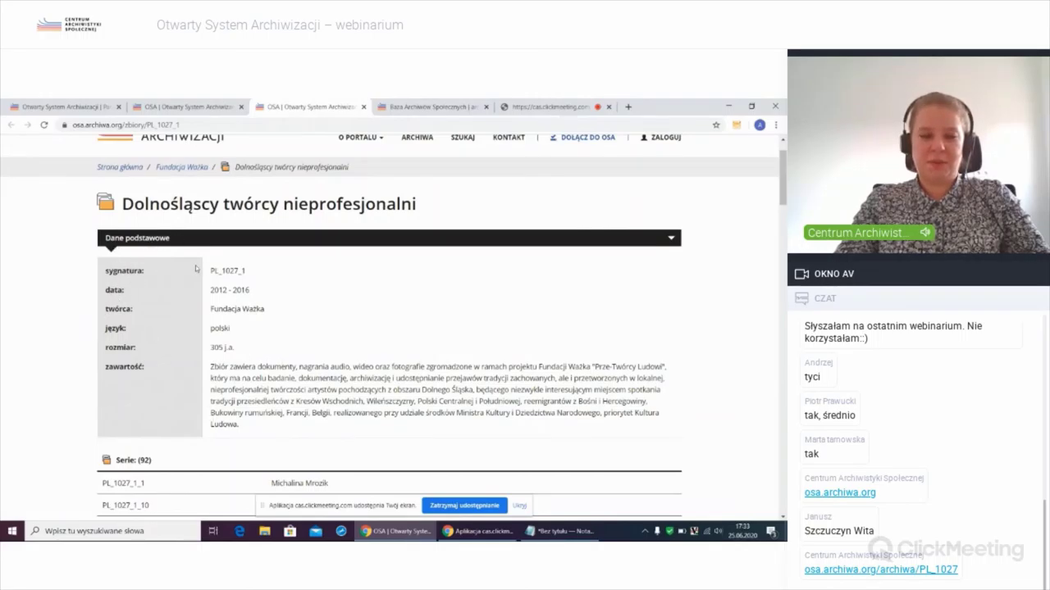
left_click_drag(211, 269, 256, 291)
left_click(253, 291)
left_click(254, 299)
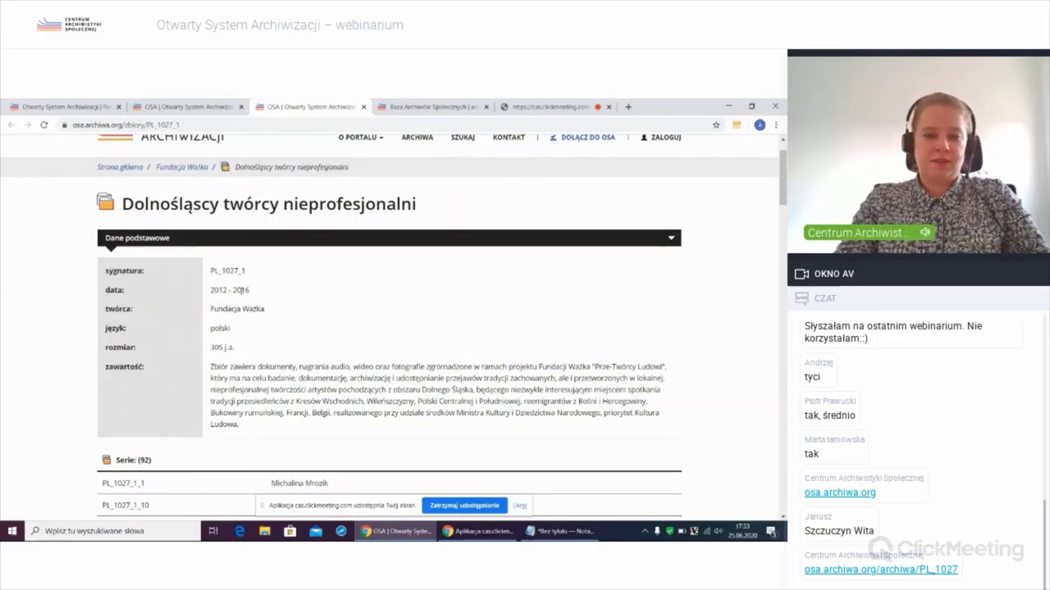
scroll(226, 305, "down", 1)
scroll(207, 283, "up", 1)
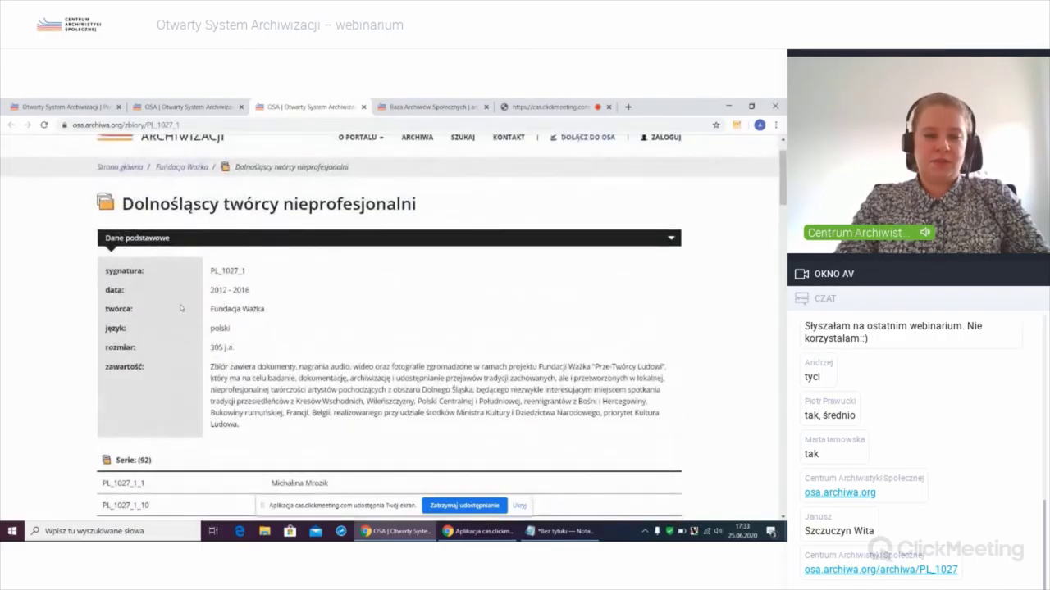
left_click_drag(210, 290, 256, 291)
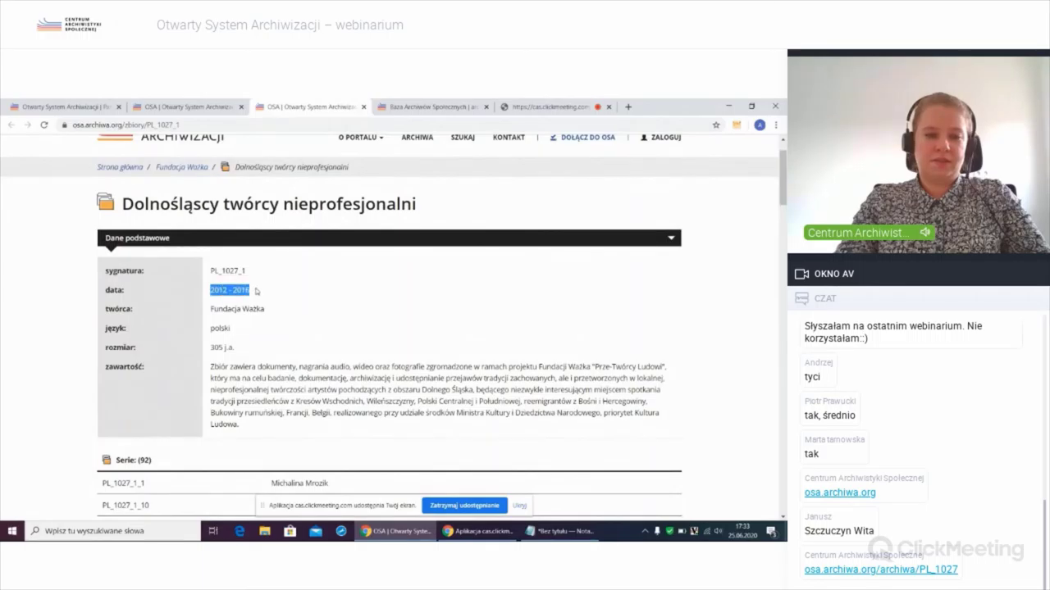
left_click(248, 299)
left_click_drag(211, 290, 263, 287)
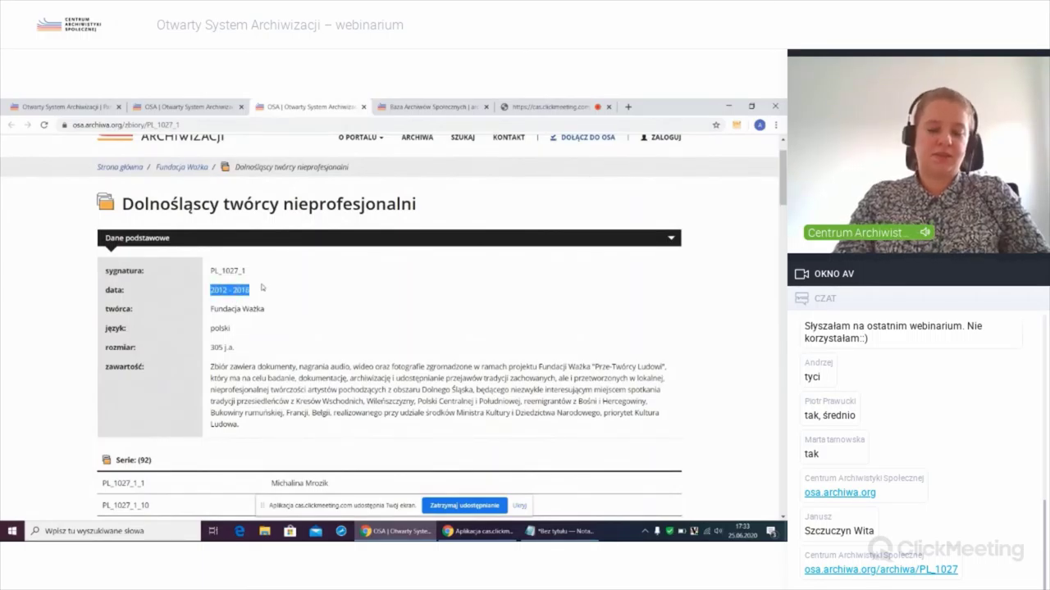
scroll(261, 287, "down", 1)
left_click_drag(210, 258, 275, 265)
left_click(276, 265)
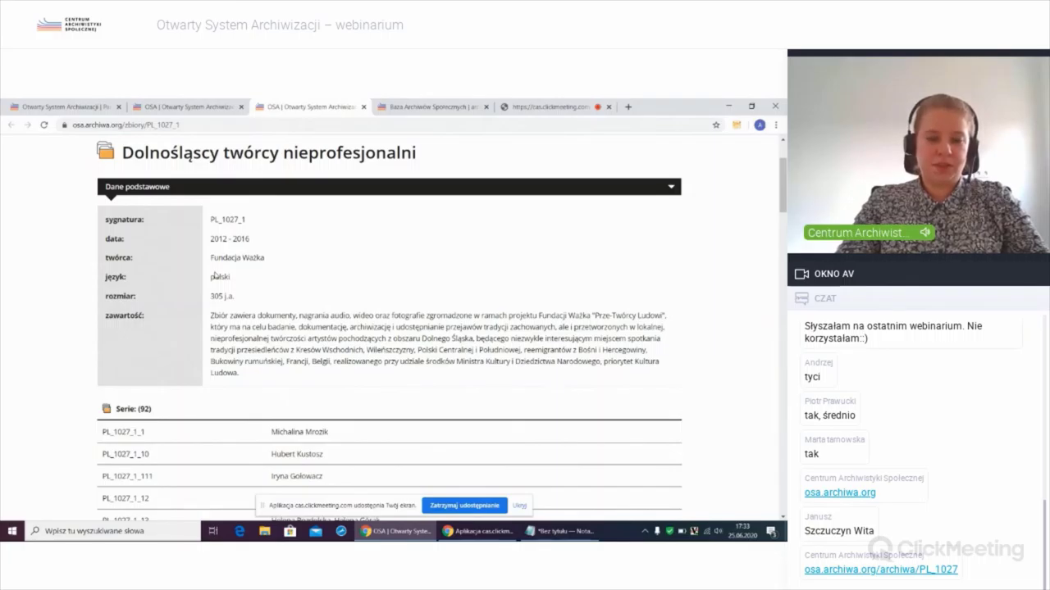
left_click_drag(220, 316, 246, 350)
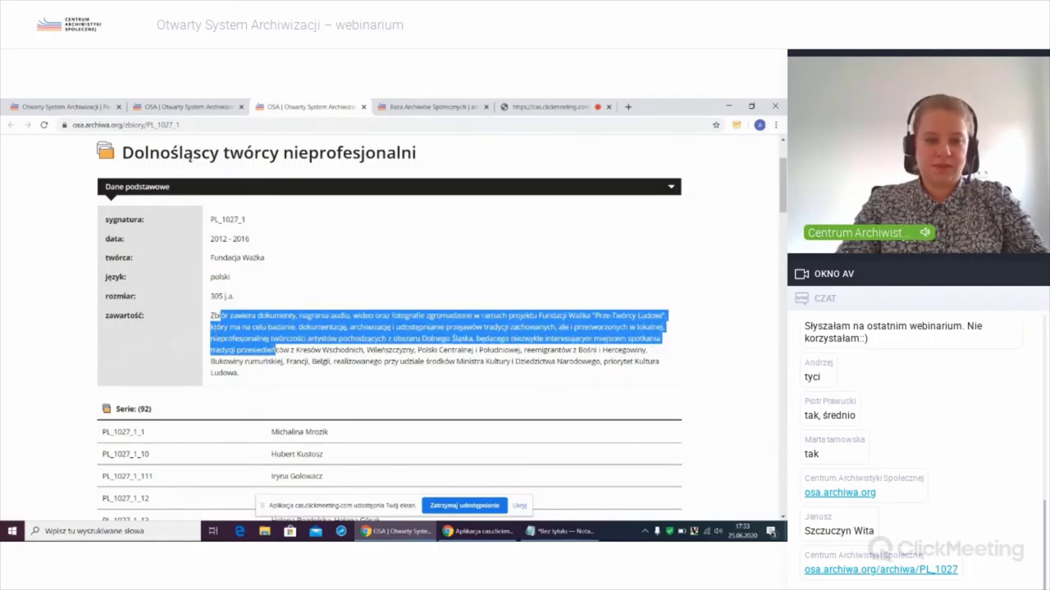
left_click(259, 327)
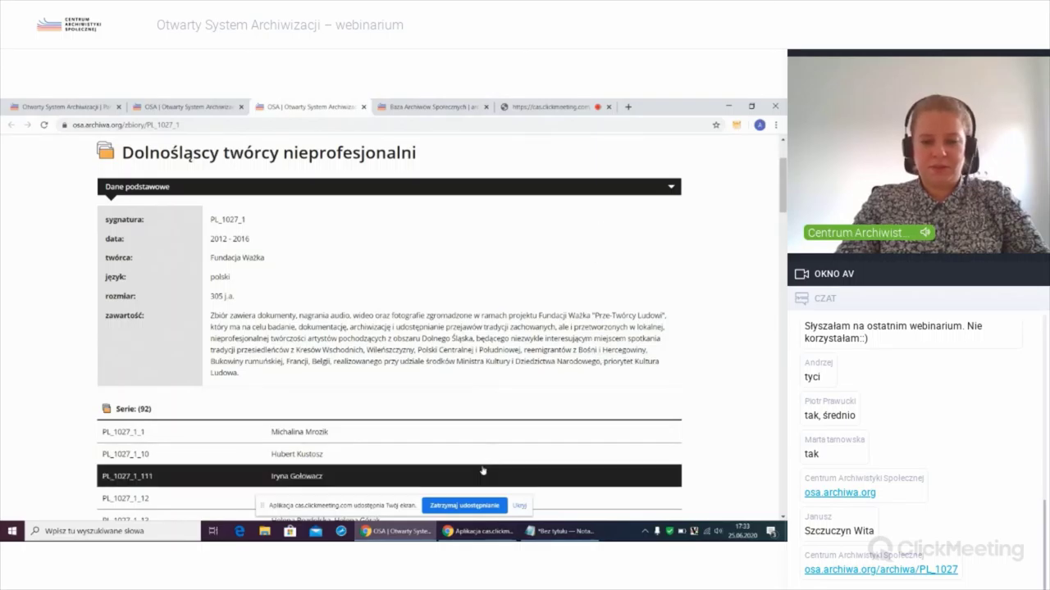
left_click(524, 103)
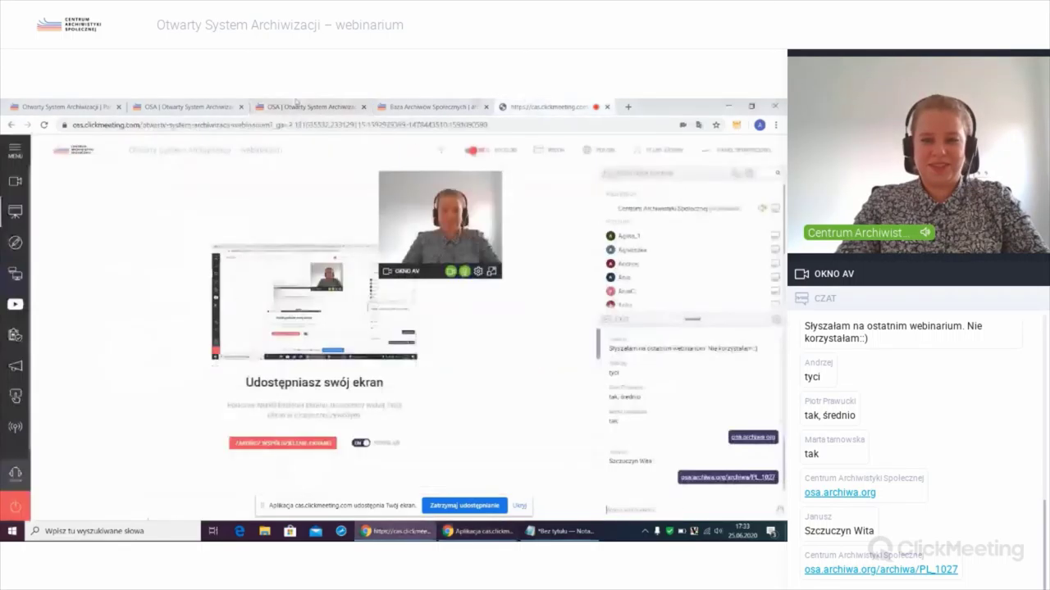
left_click(310, 106)
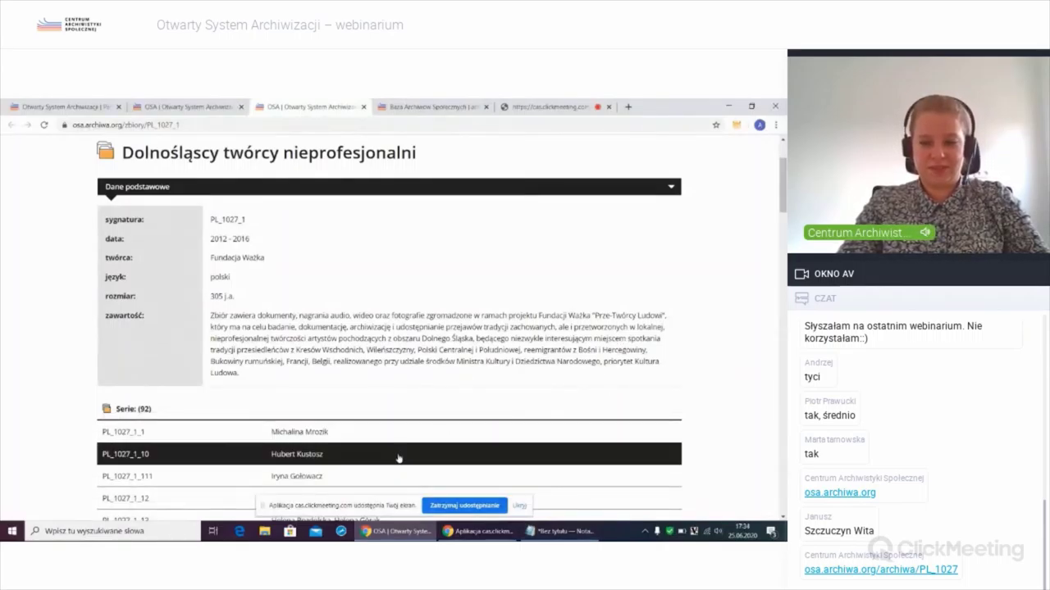
scroll(651, 376, "down", 2)
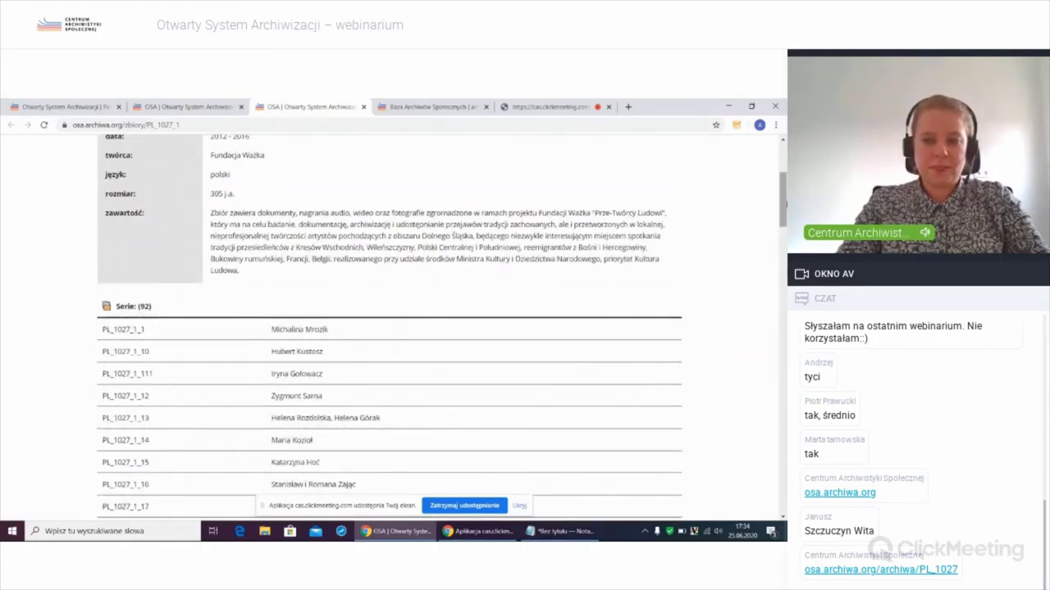
scroll(784, 201, "down", 1)
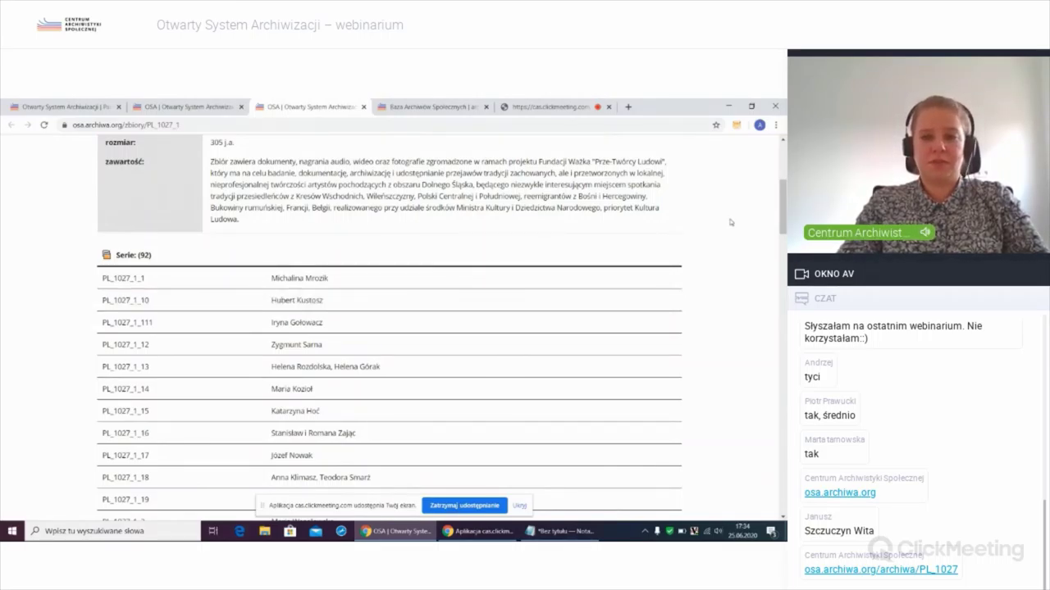
scroll(496, 319, "up", 1)
scroll(496, 318, "up", 2)
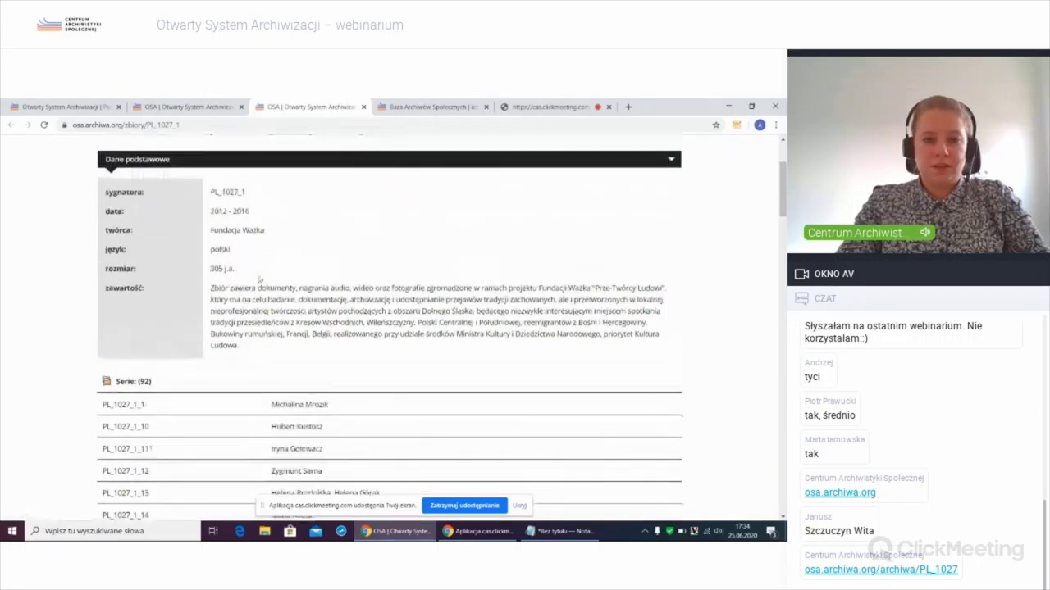
left_click_drag(218, 204, 455, 180)
left_click(521, 289)
left_click_drag(783, 164, 784, 182)
scroll(436, 389, "down", 2)
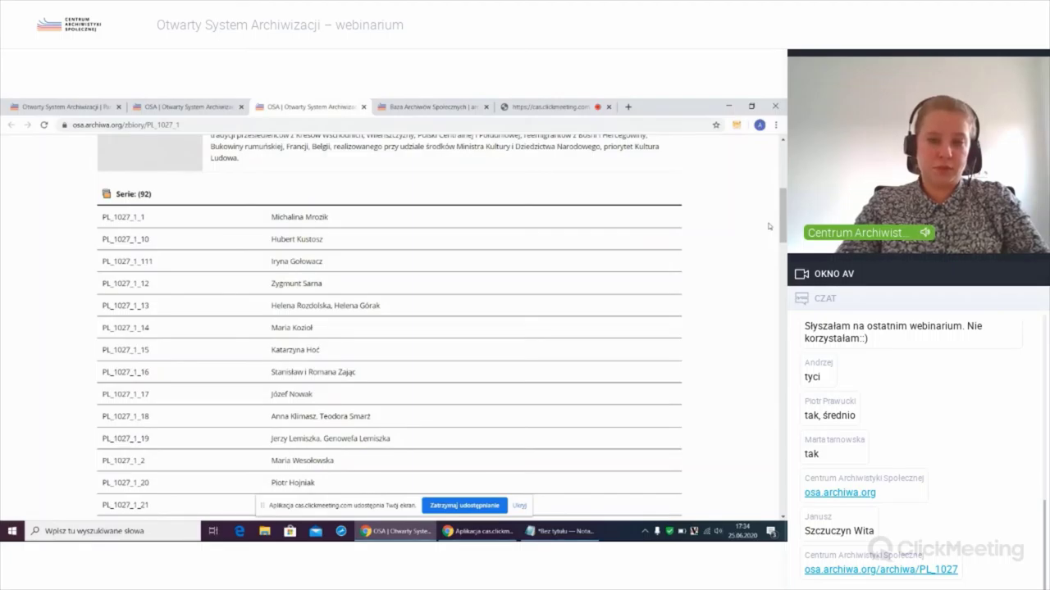
scroll(236, 187, "up", 5)
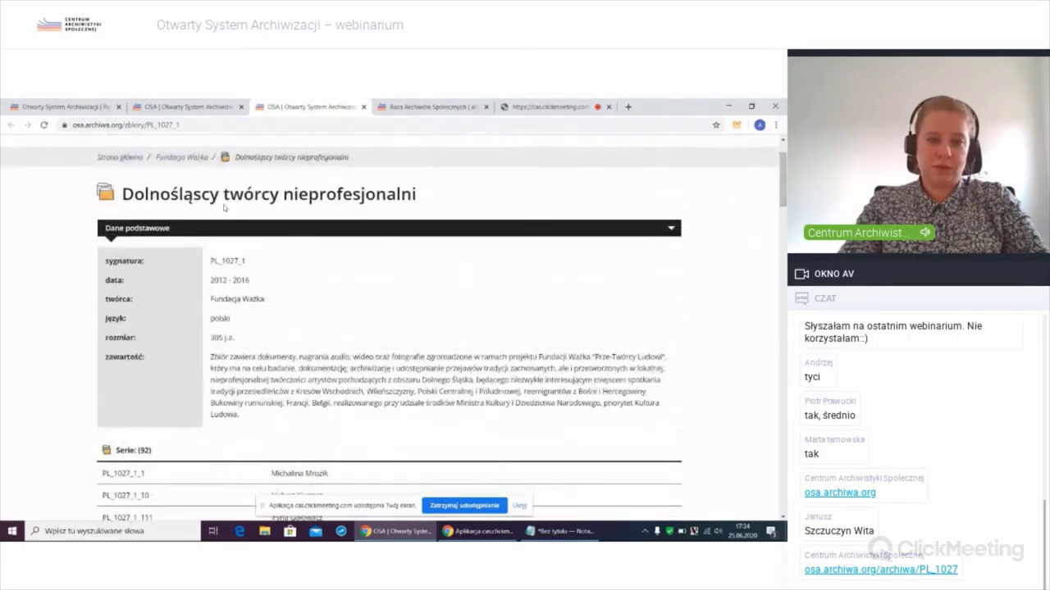
left_click_drag(223, 193, 453, 172)
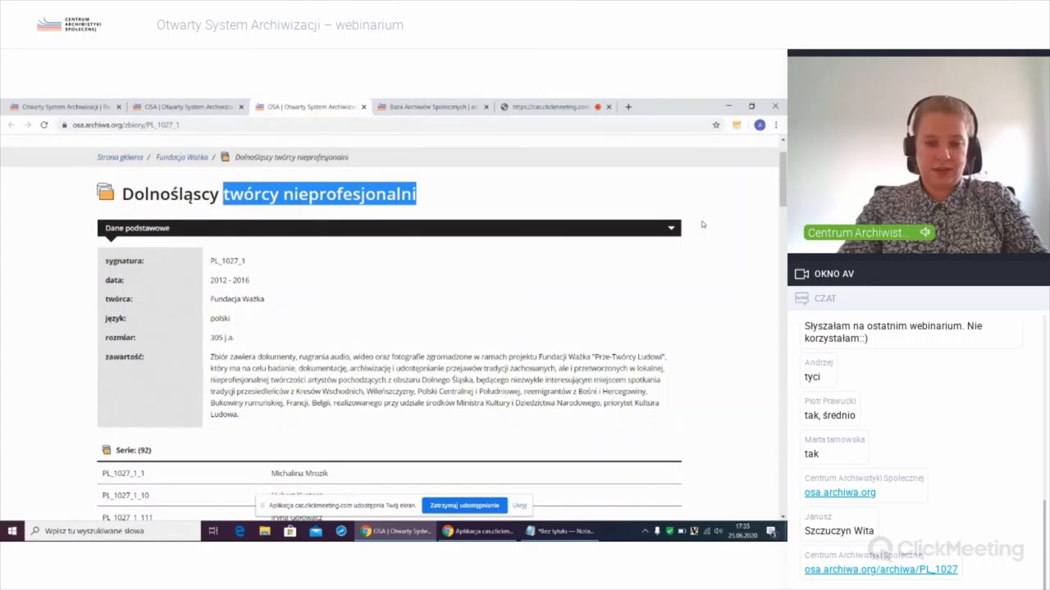
scroll(701, 224, "down", 3)
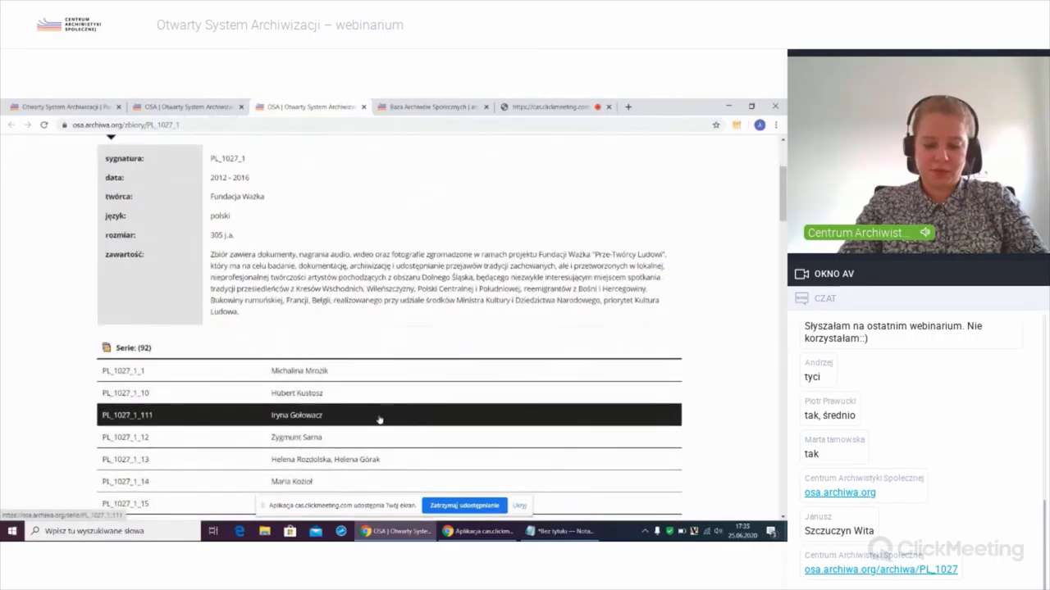
left_click(254, 379)
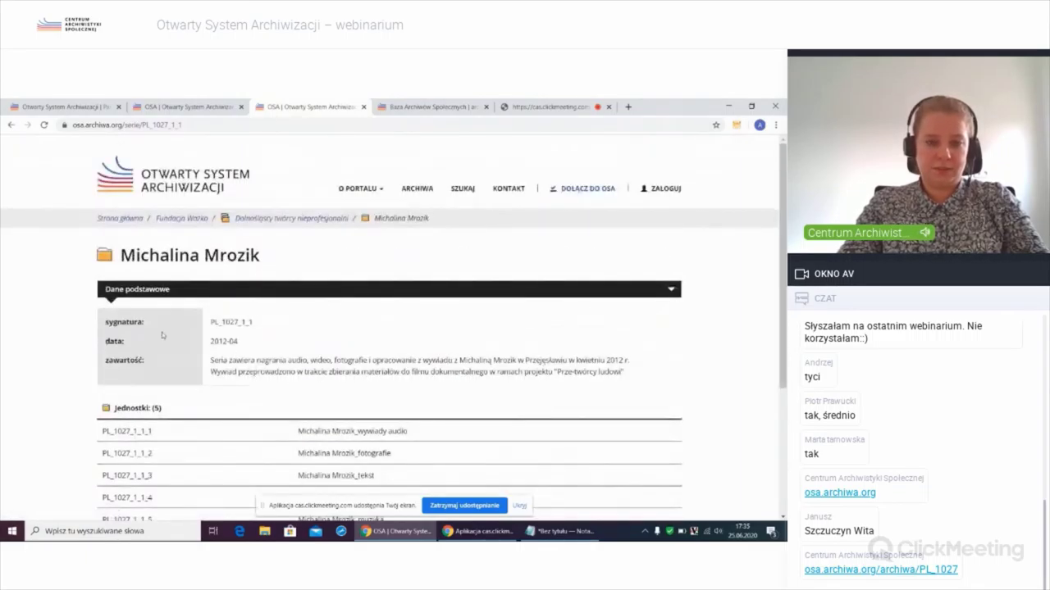
On series PL_1027_1_1, highlight the title and open the text unit PL_1027_1_1_3.
scroll(161, 332, "down", 1)
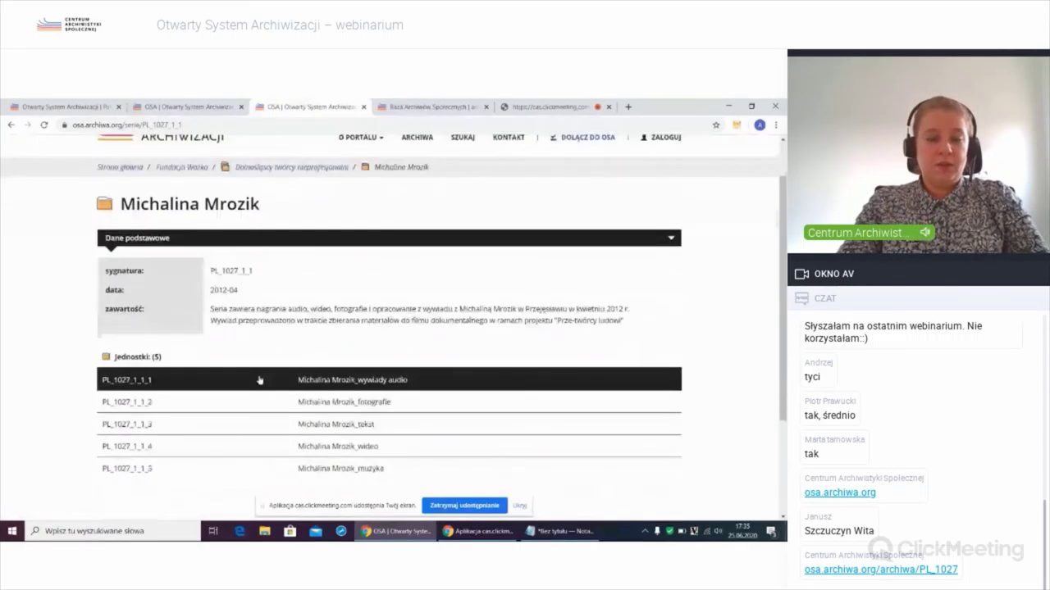
left_click_drag(118, 210, 302, 188)
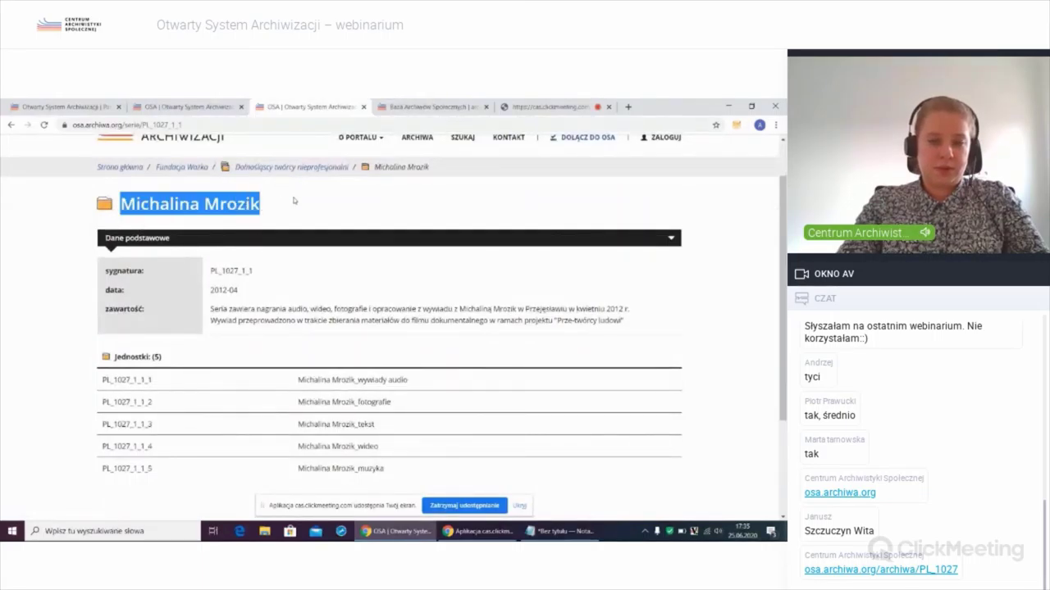
left_click(215, 210)
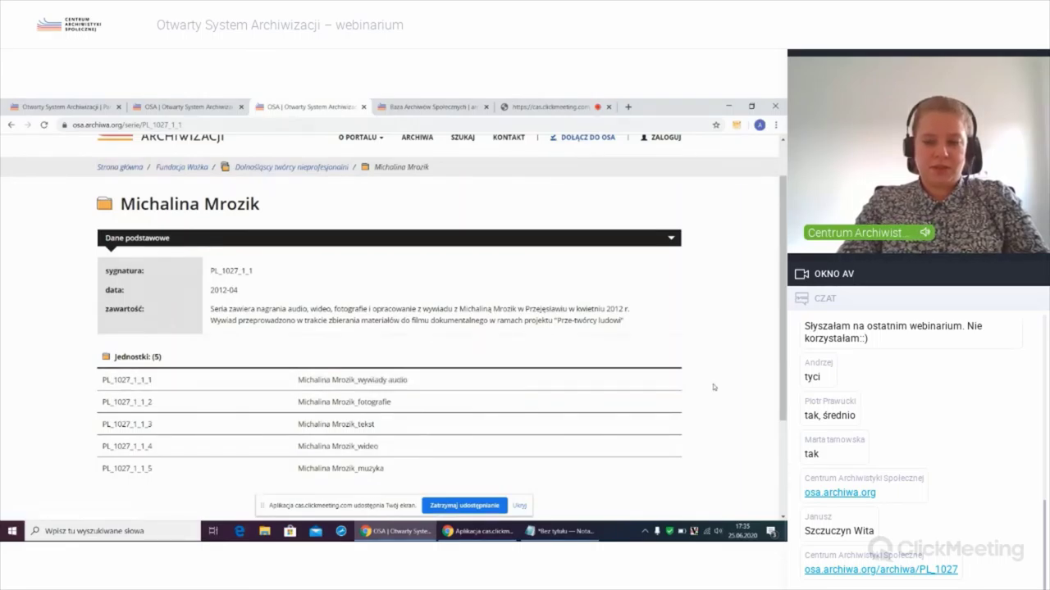
scroll(706, 361, "down", 1)
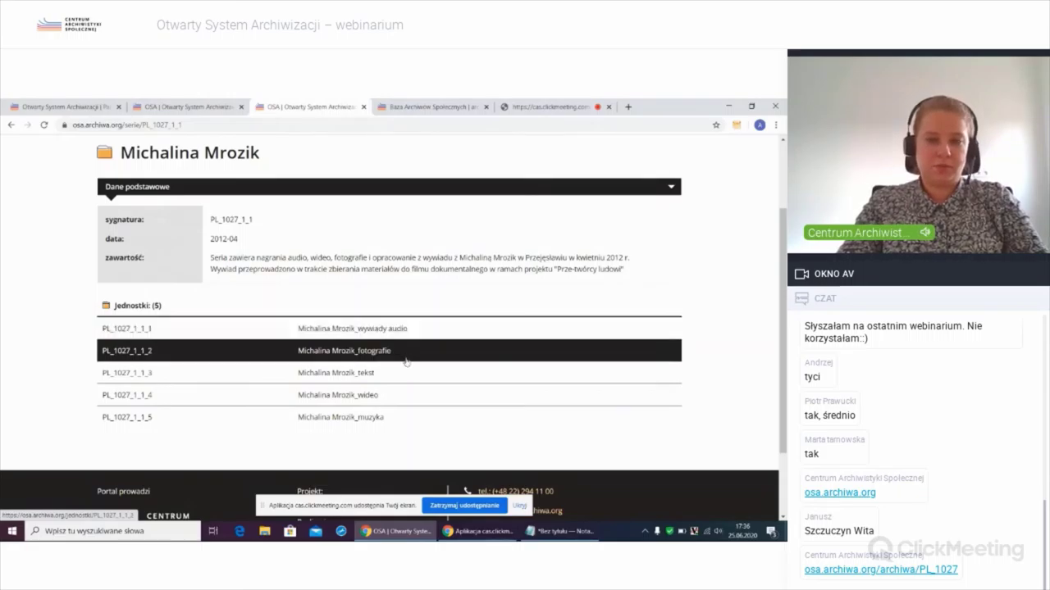
left_click(355, 379)
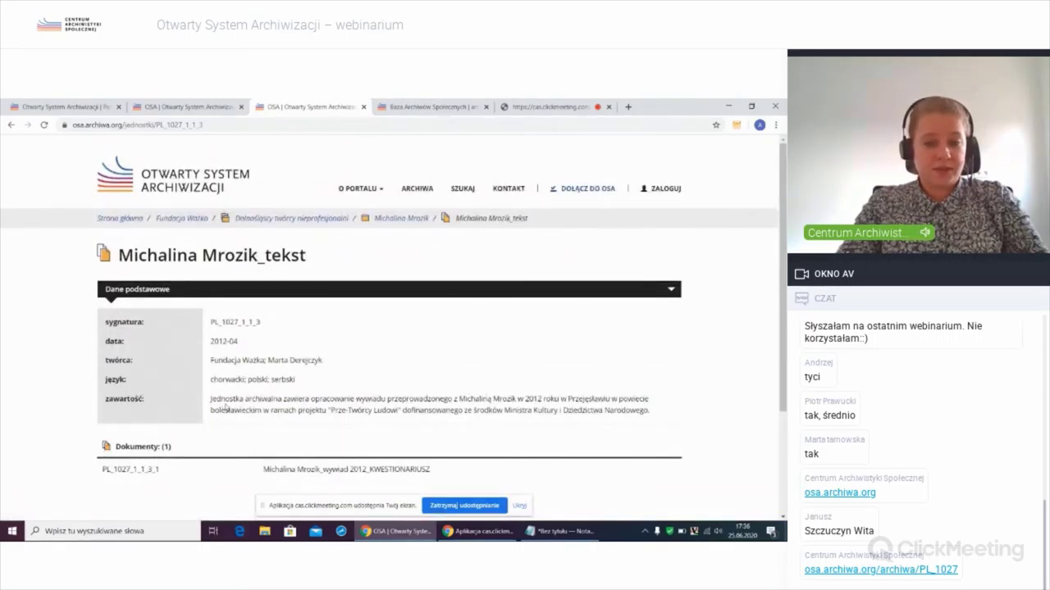
Highlight part of the text unit description, then view its KWESTIONARIUSZ document and come back.
left_click_drag(225, 402, 536, 394)
left_click(536, 394)
left_click_drag(656, 410, 246, 410)
scroll(309, 419, "down", 1)
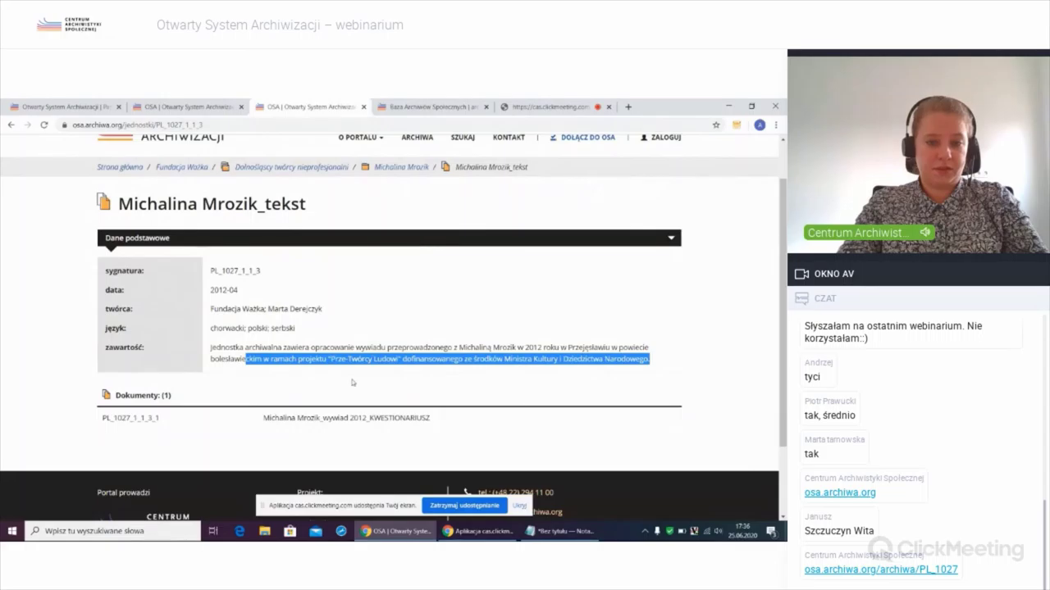
left_click(348, 417)
scroll(345, 389, "down", 2)
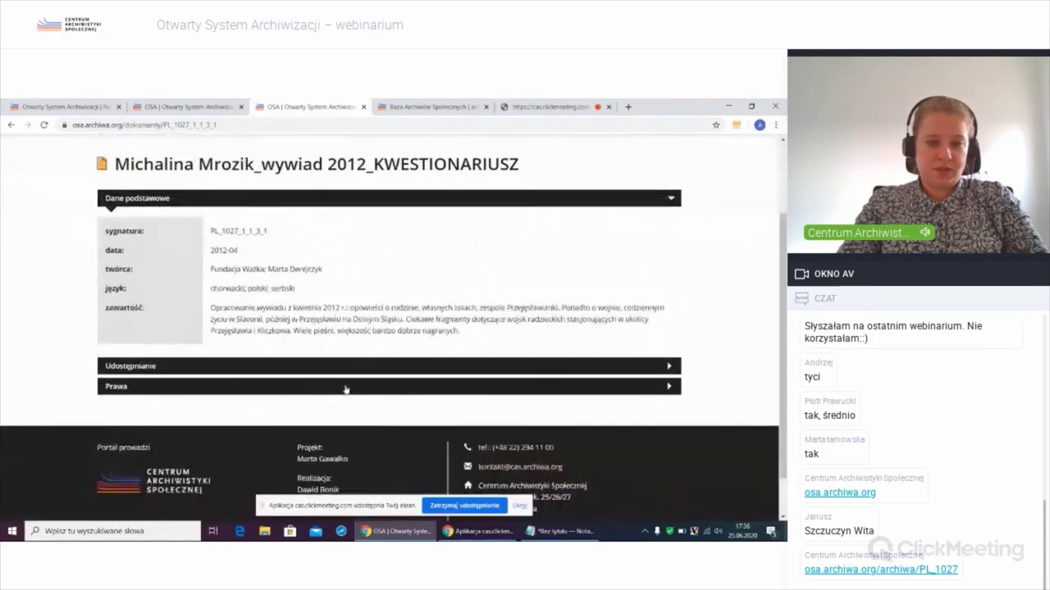
left_click(10, 124)
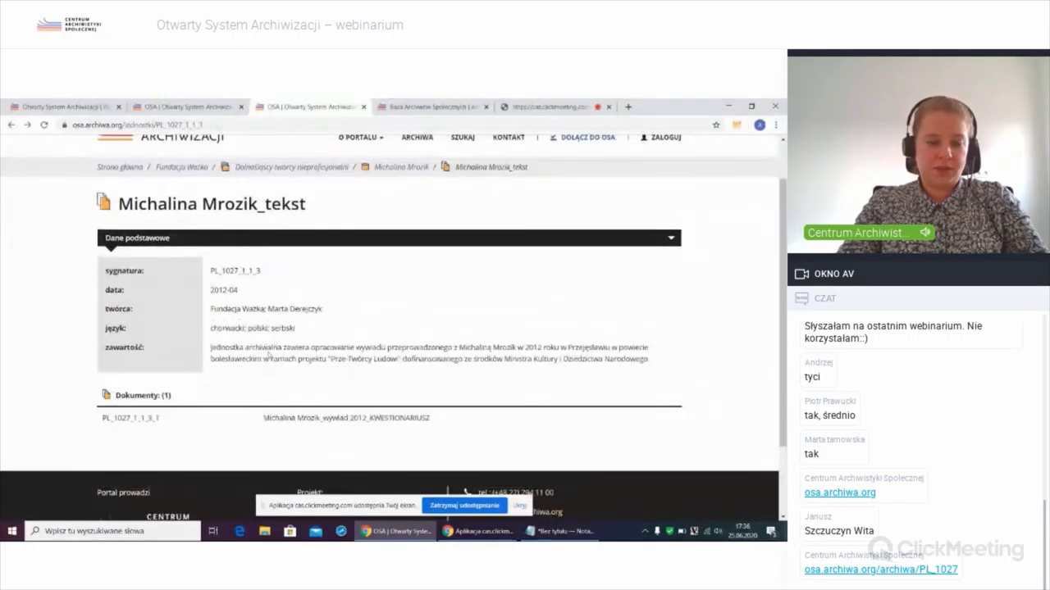
Highlight phrases in the text unit's zawartość description, then return to the series page.
left_click_drag(225, 345, 218, 328)
left_click(549, 343)
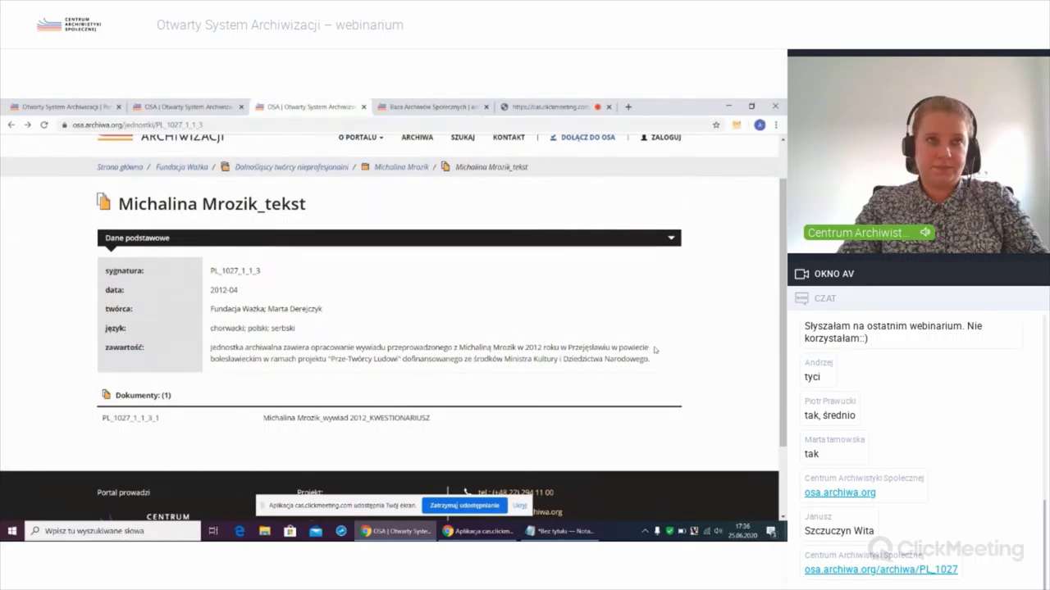
left_click_drag(651, 361, 210, 347)
left_click(263, 372)
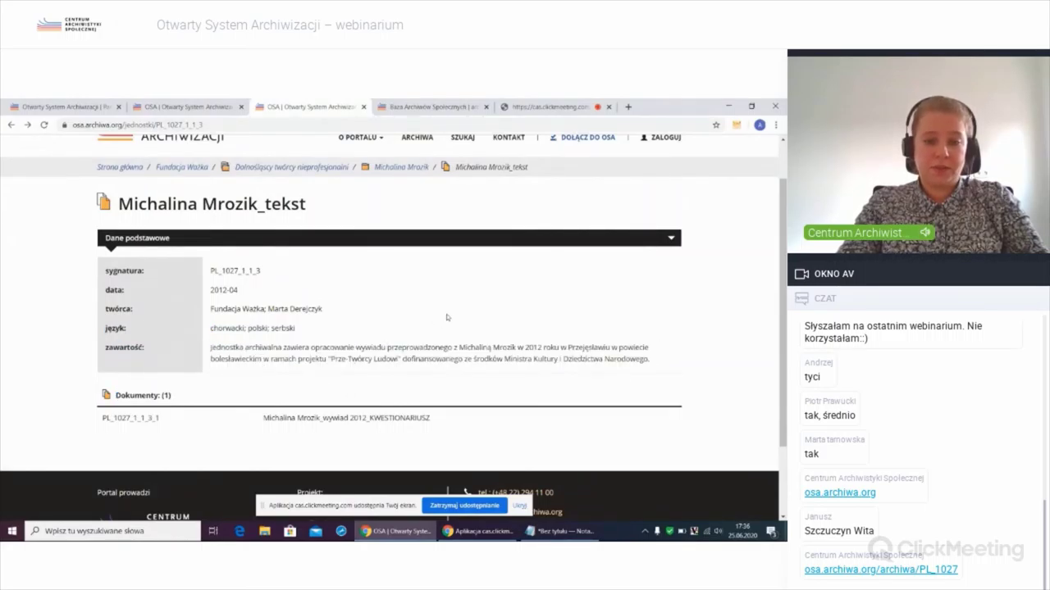
left_click_drag(382, 347, 431, 348)
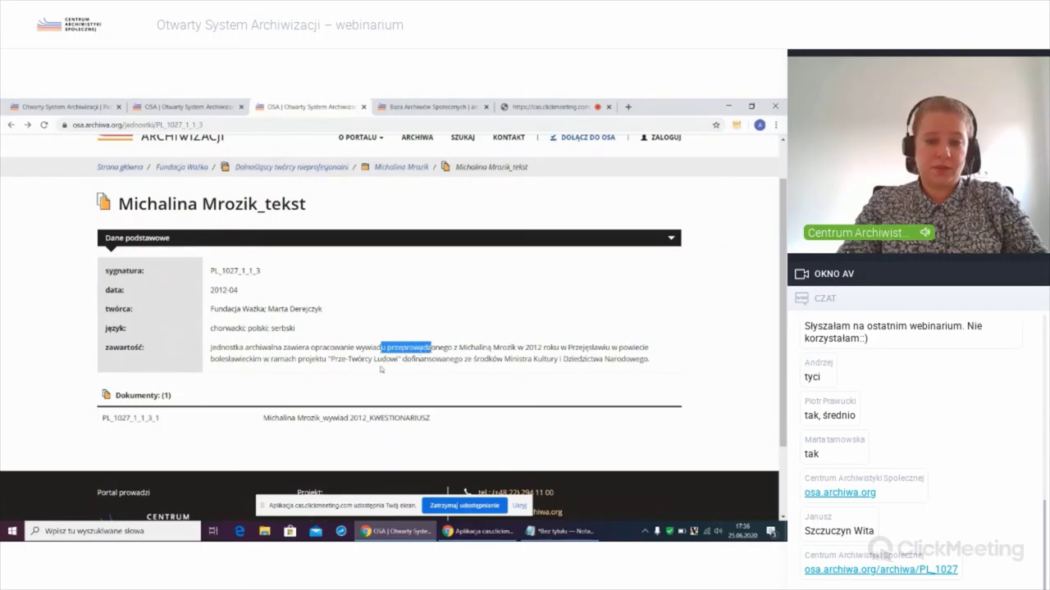
left_click(367, 329)
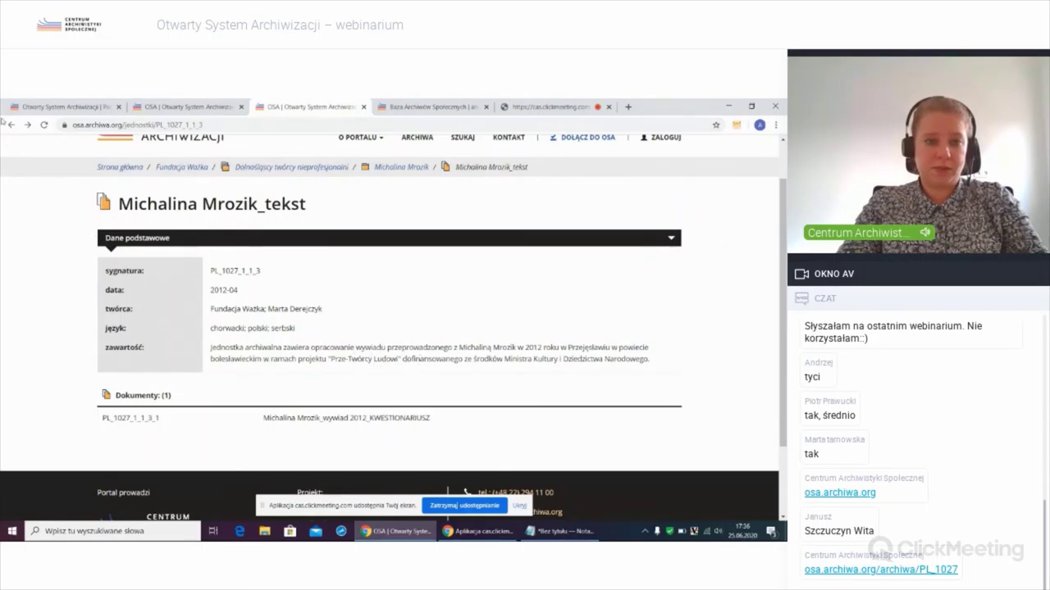
left_click(11, 125)
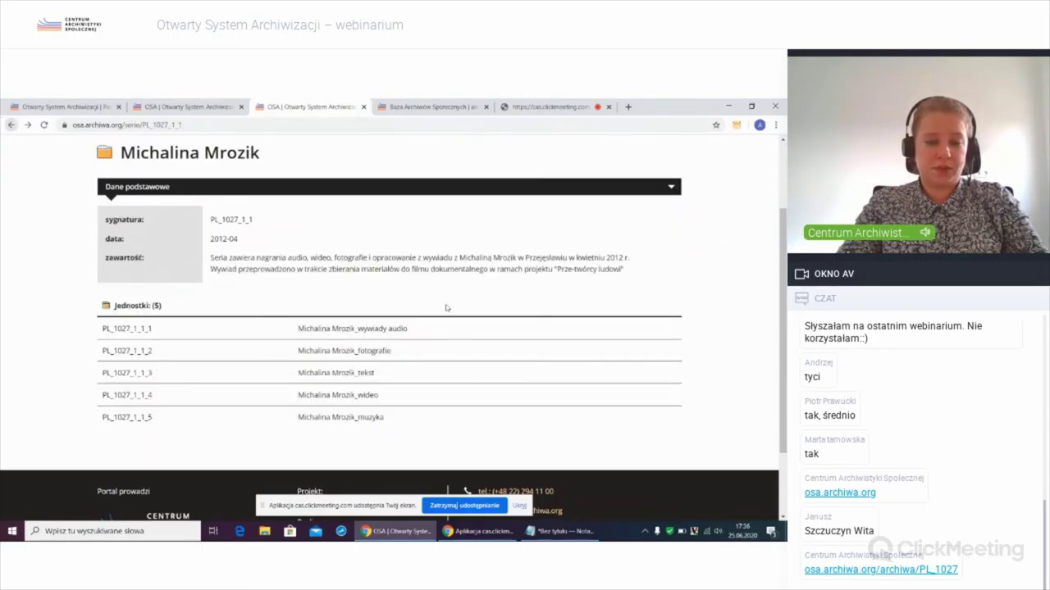
Browse the audio interviews unit PL_1027_1_1_1, then open the music unit PL_1027_1_1_5.
left_click(380, 329)
scroll(380, 331, "down", 3)
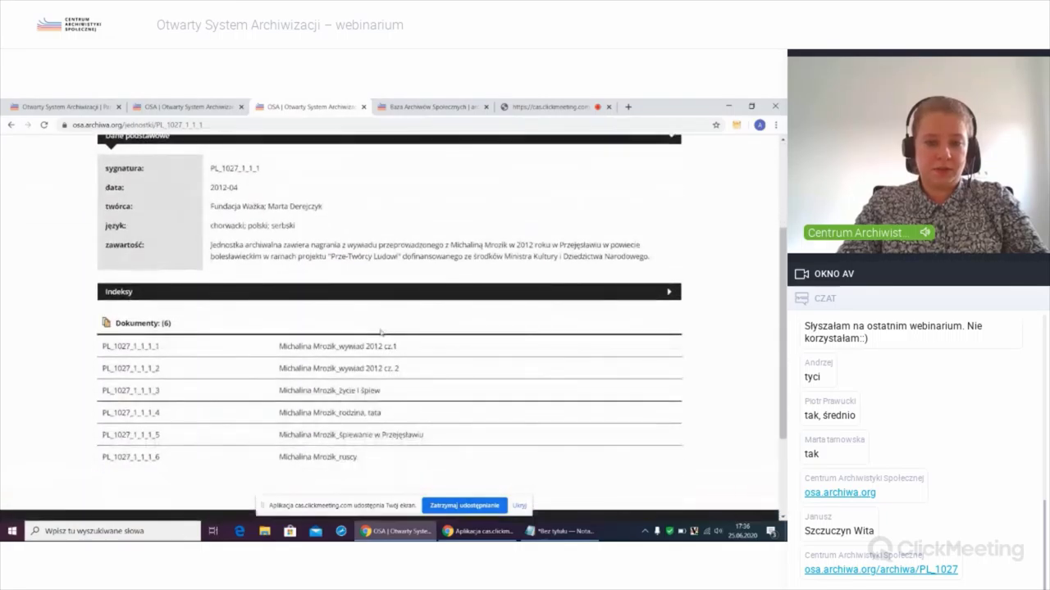
scroll(380, 332, "down", 2)
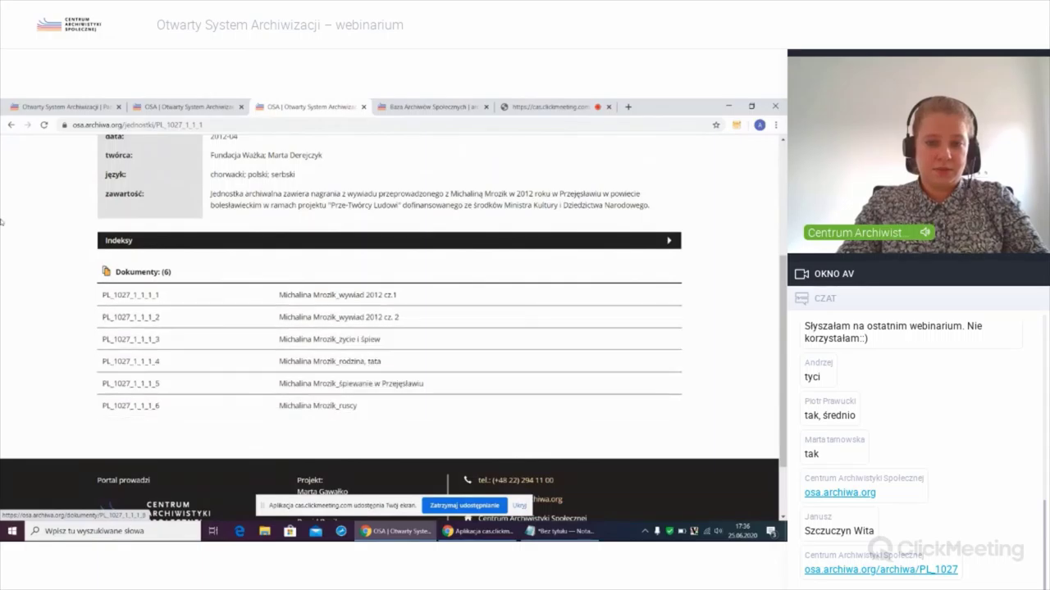
left_click(11, 125)
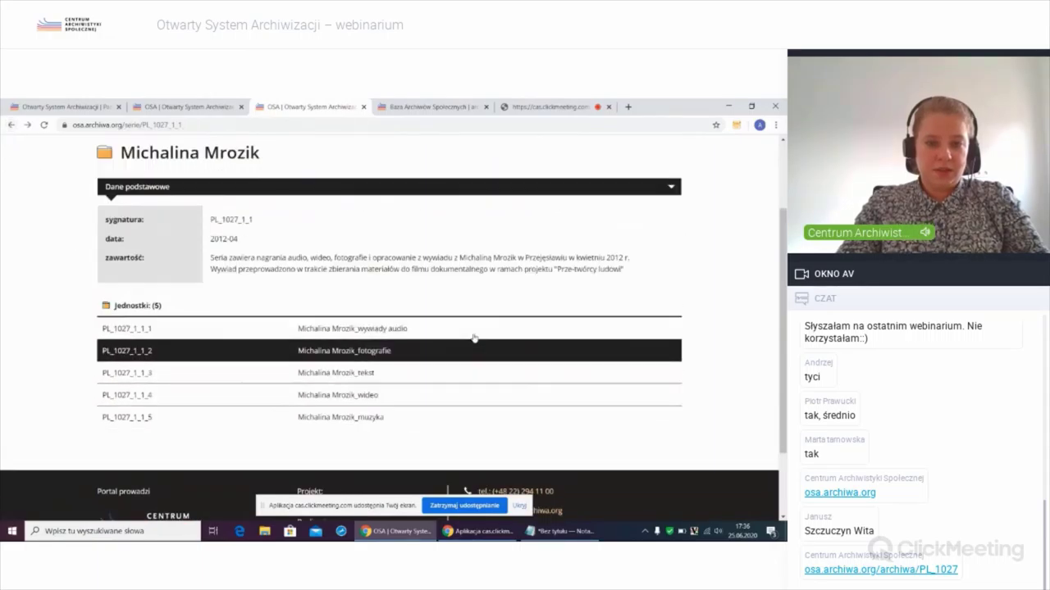
left_click(342, 418)
scroll(424, 350, "down", 1)
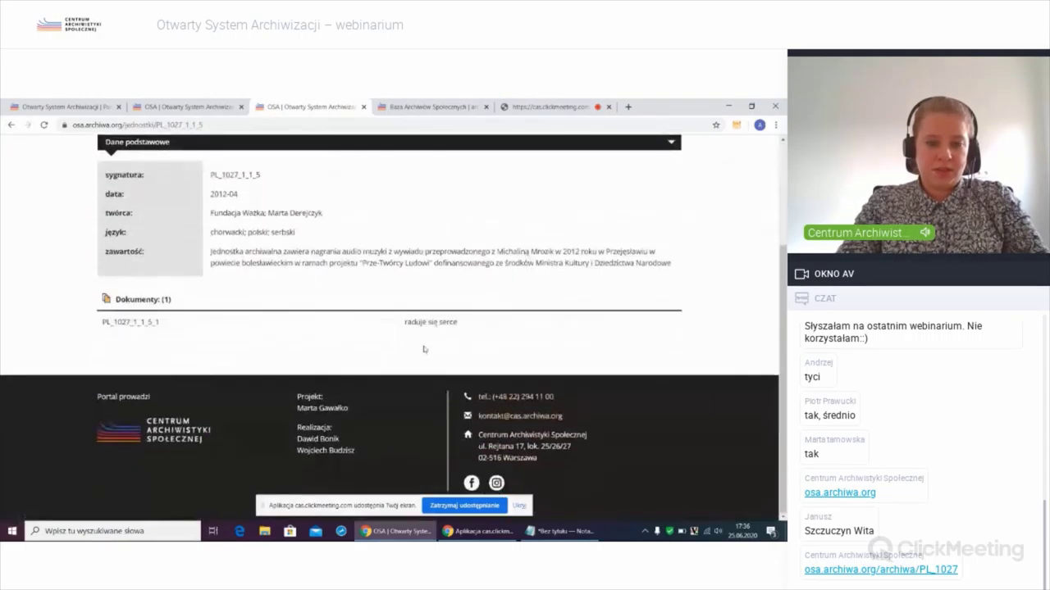
Open the raduje się serce document and highlight its zawartość description line.
left_click(381, 333)
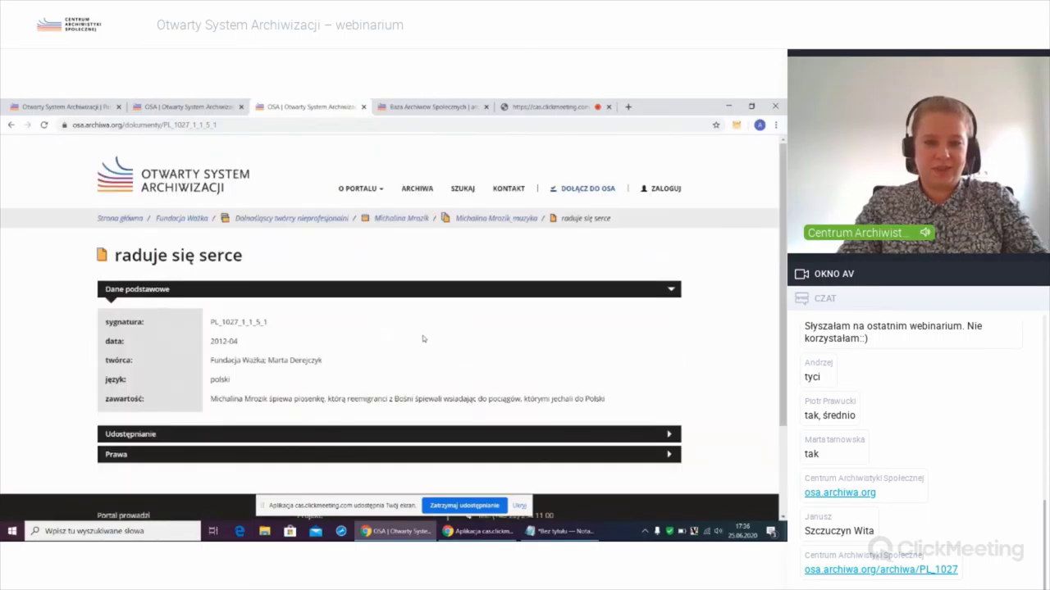
scroll(423, 338, "down", 1)
left_click_drag(209, 352, 105, 347)
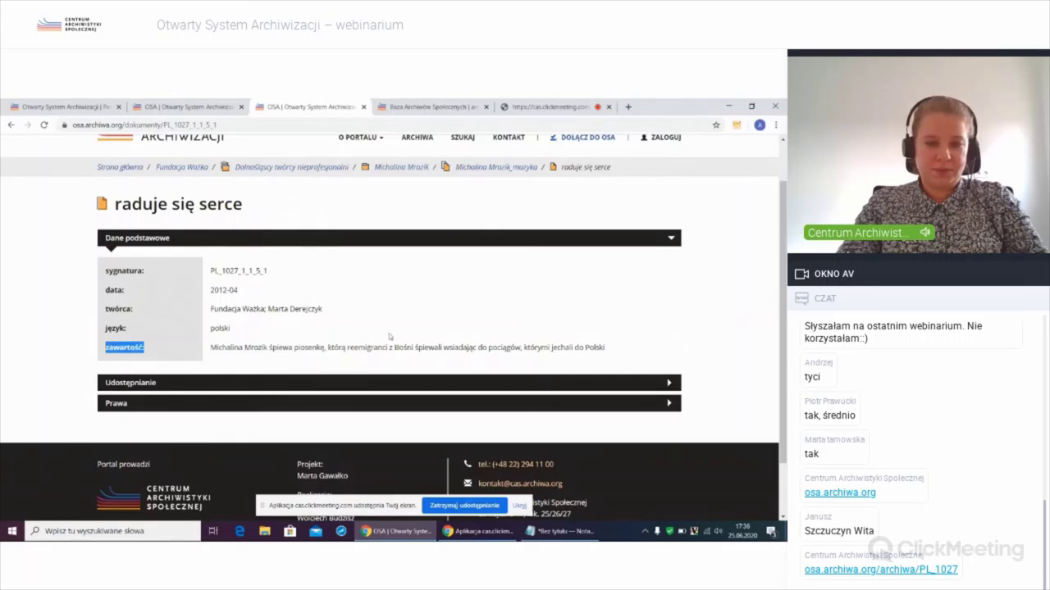
left_click(250, 357)
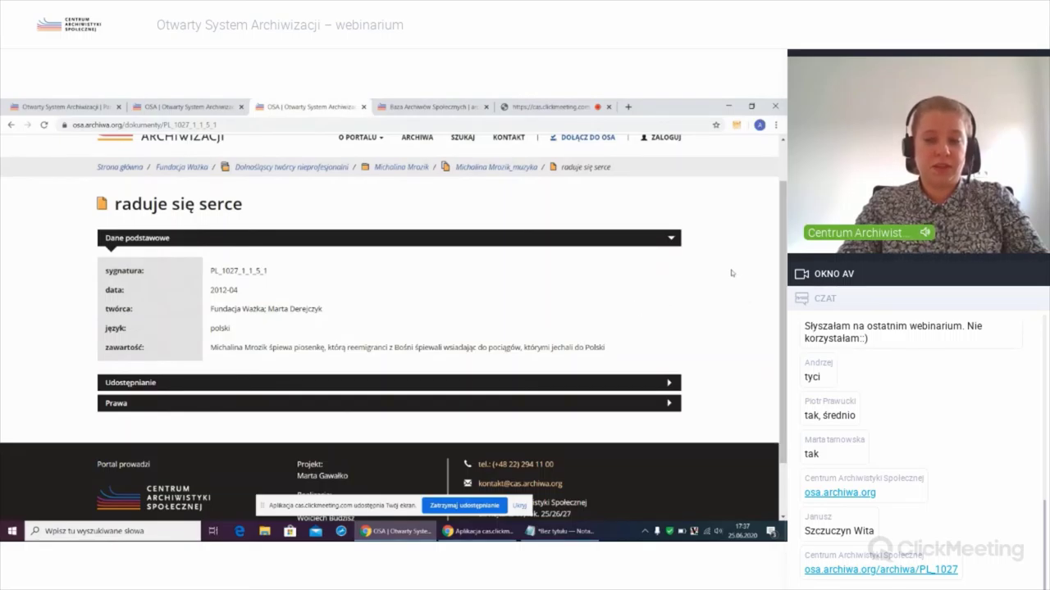
left_click_drag(620, 356, 211, 361)
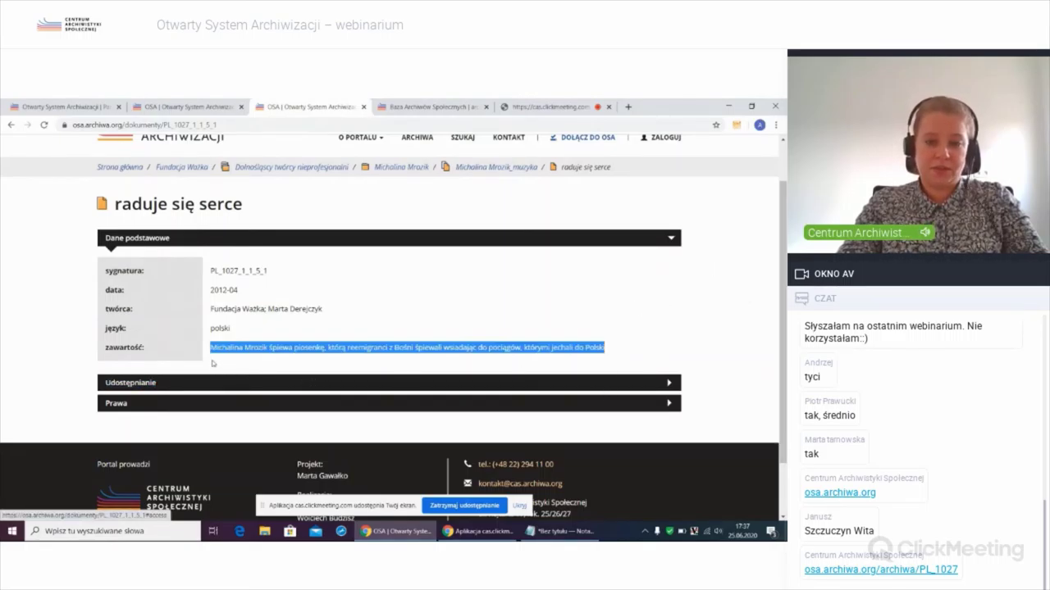
left_click_drag(105, 347, 621, 349)
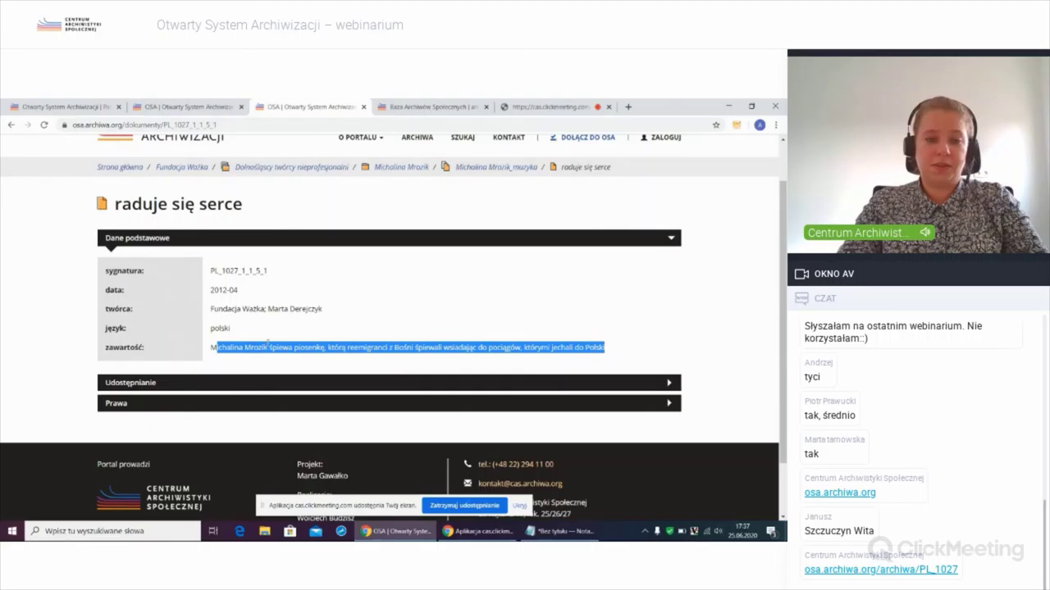
left_click(217, 348)
left_click_drag(217, 348, 630, 351)
left_click(630, 350)
Go back through the music unit to series PL_1027_1_1's unit listing.
scroll(164, 246, "up", 1)
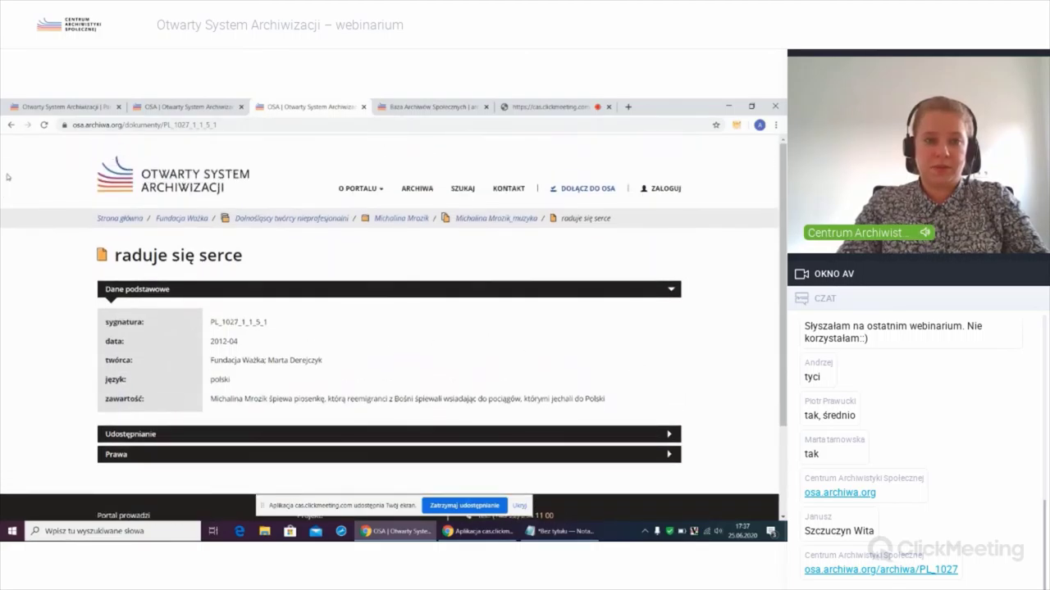
left_click(10, 127)
left_click(10, 126)
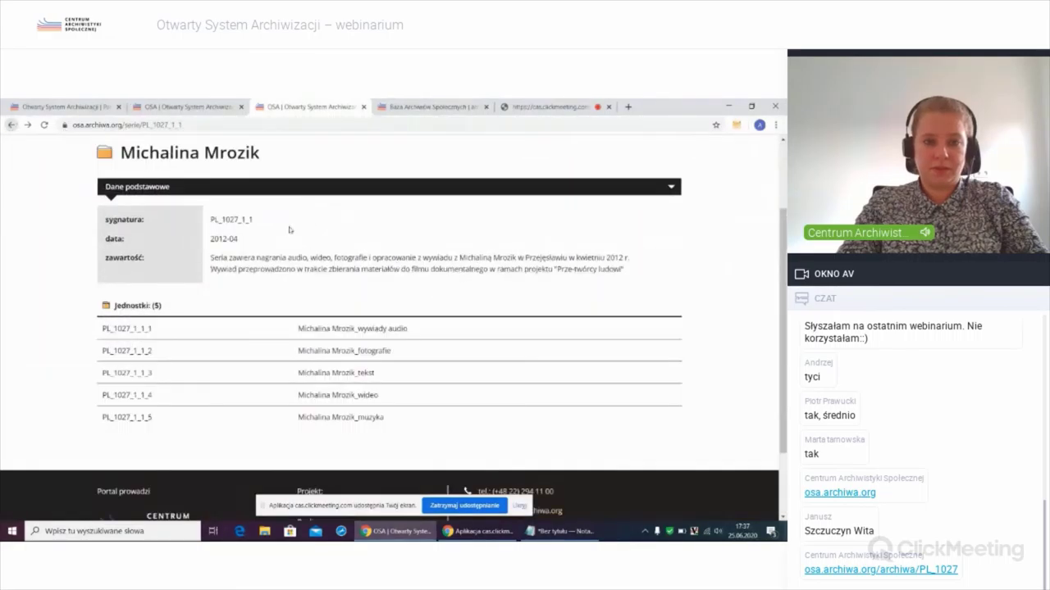
Go up to the Dolnośląscy twórcy nieprofesjonalni collection via the breadcrumb and scroll its Serie table.
scroll(224, 237, "up", 2)
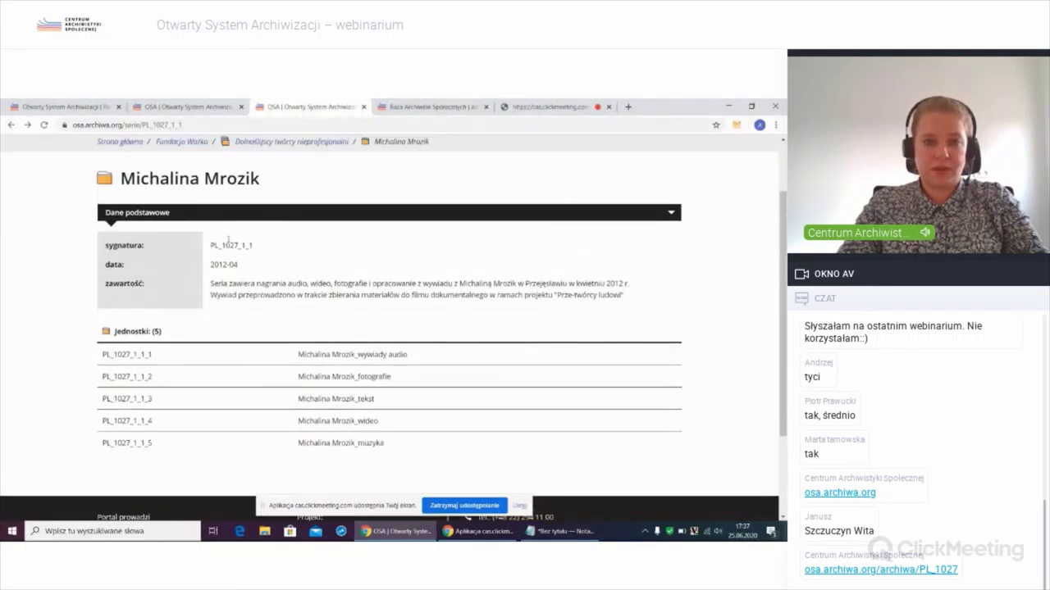
scroll(300, 173, "down", 1)
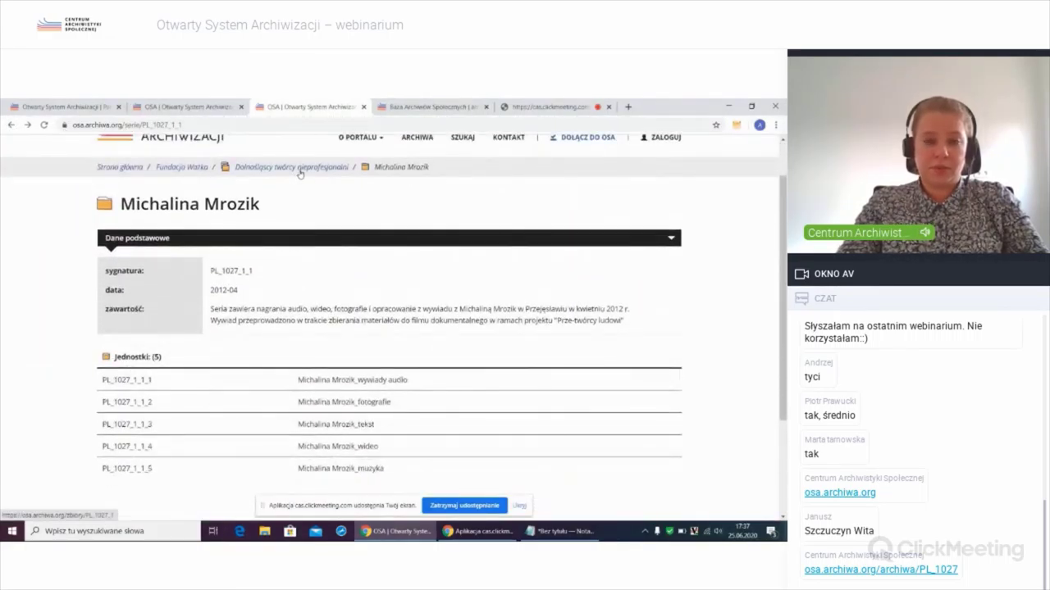
left_click(300, 170)
scroll(369, 246, "down", 1)
scroll(444, 329, "down", 1)
scroll(443, 329, "down", 1)
scroll(369, 311, "down", 1)
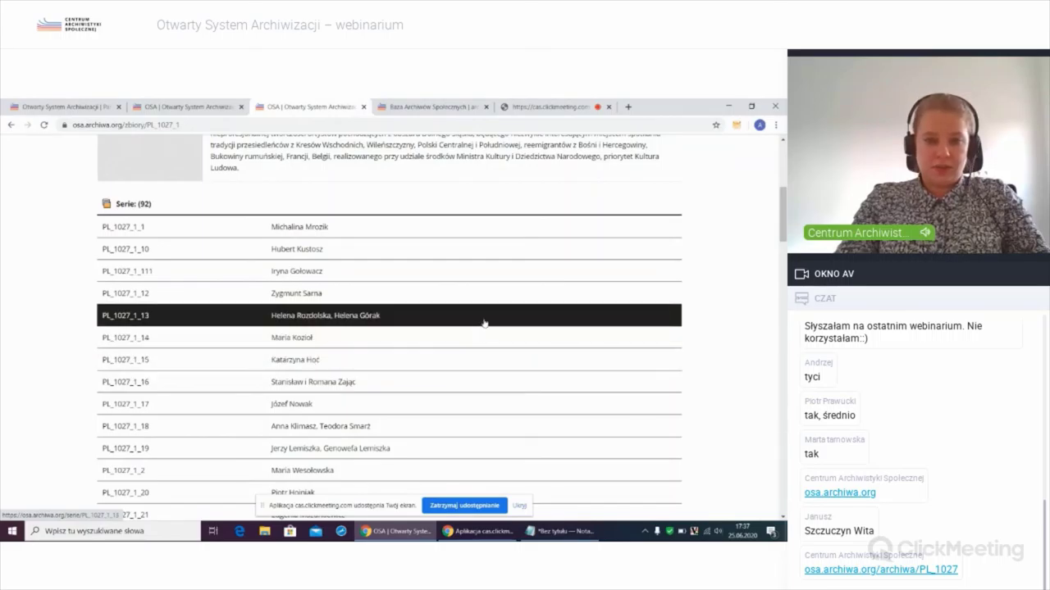
Scroll further down the 92 series and open series PL_1027_1_31.
scroll(484, 323, "down", 1)
scroll(484, 323, "down", 6)
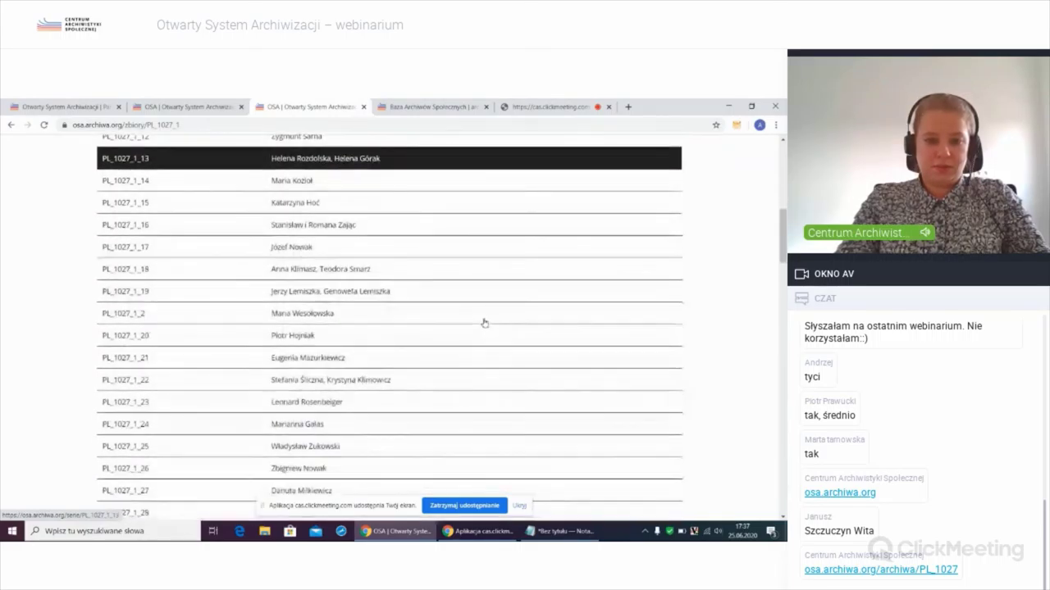
scroll(369, 328, "down", 2)
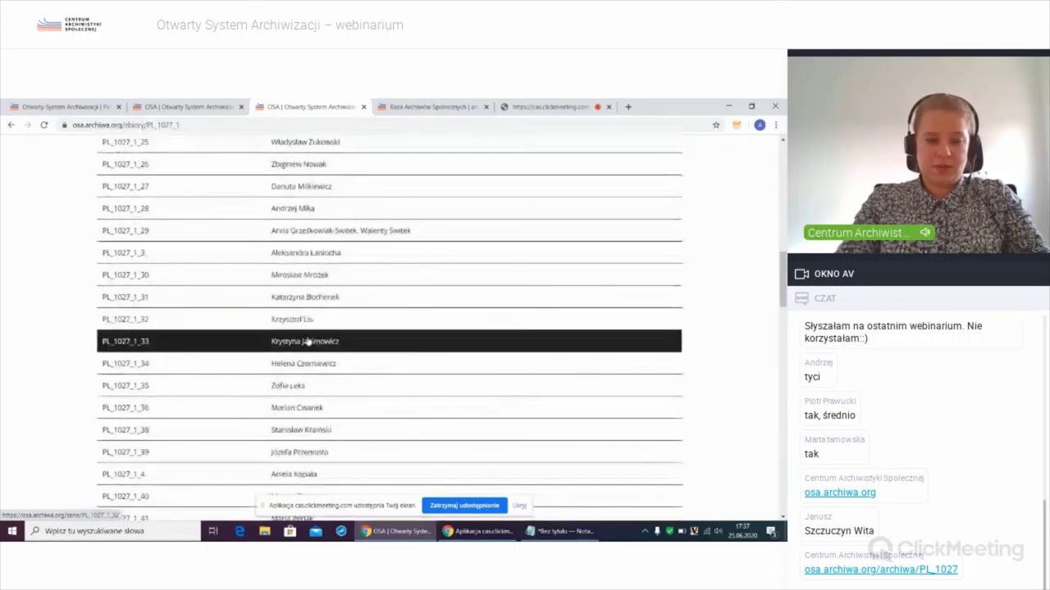
left_click(301, 297)
Open music unit PL_1027_1_31_4, view the Mój koniku, mój bułany document, and return.
scroll(498, 304, "down", 2)
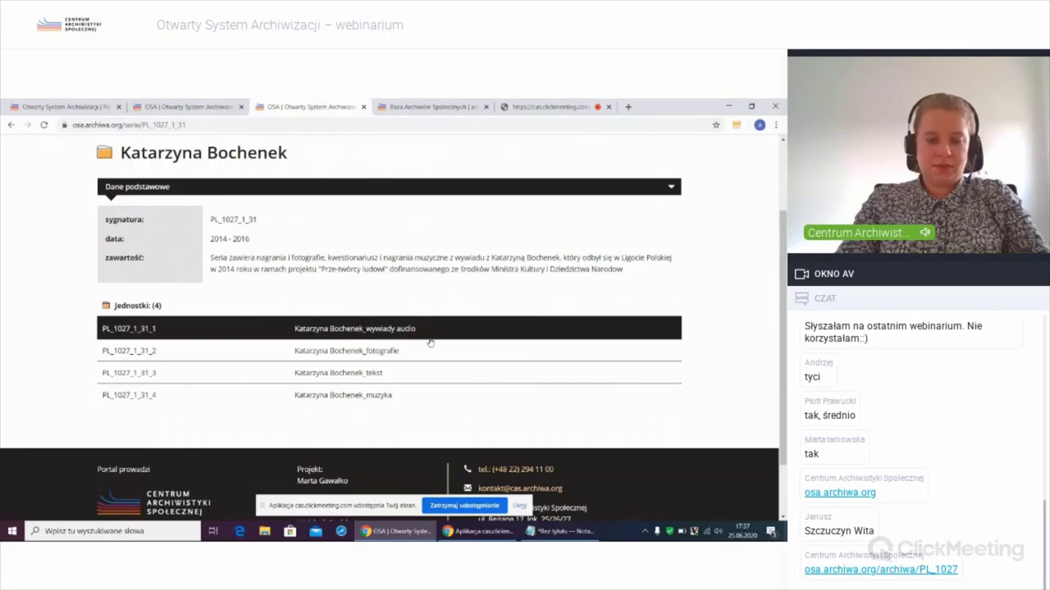
left_click(384, 395)
scroll(378, 396, "down", 1)
scroll(378, 396, "down", 1)
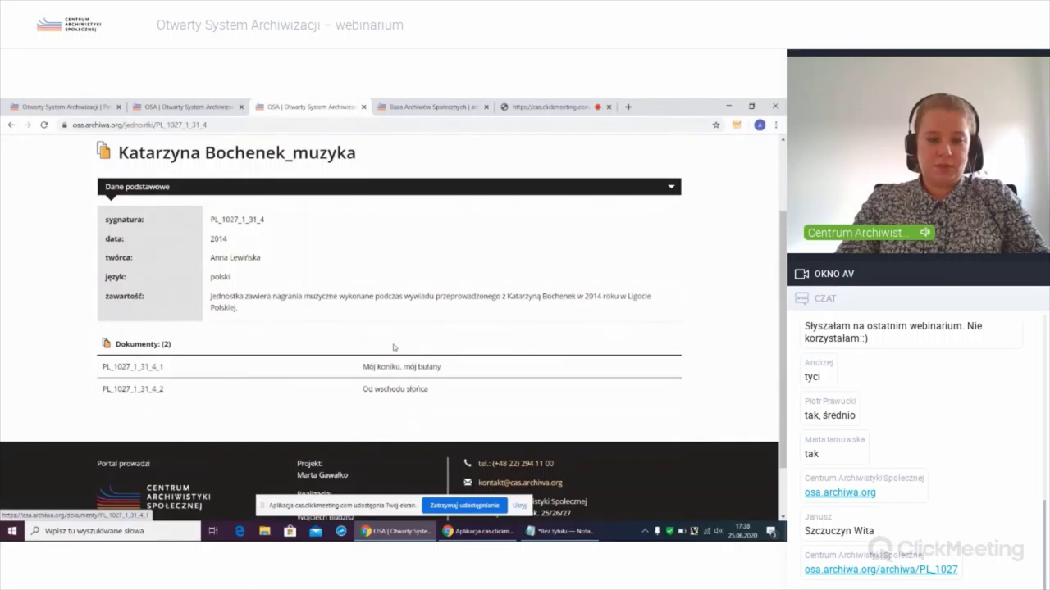
left_click(390, 377)
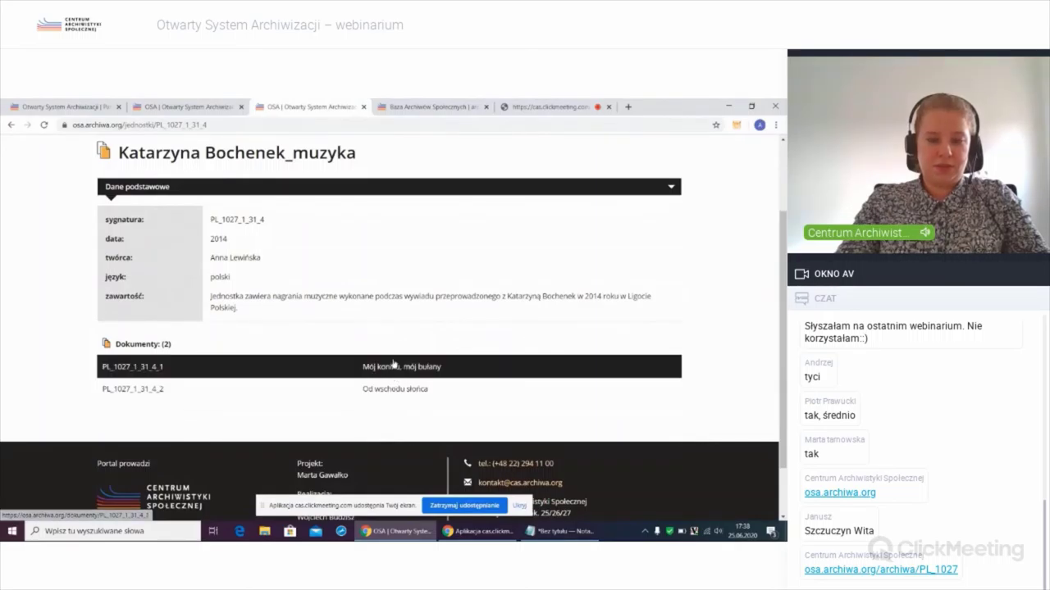
key("alt+Left")
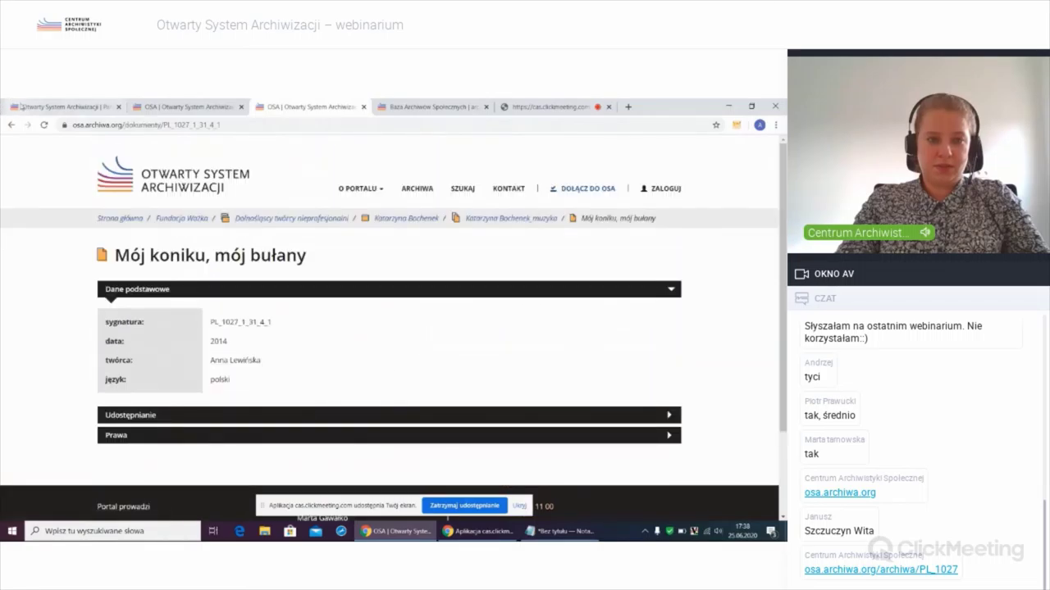
View the Od wschodu słońca document, then go back to the Katarzyna Bochenek series page.
left_click(397, 391)
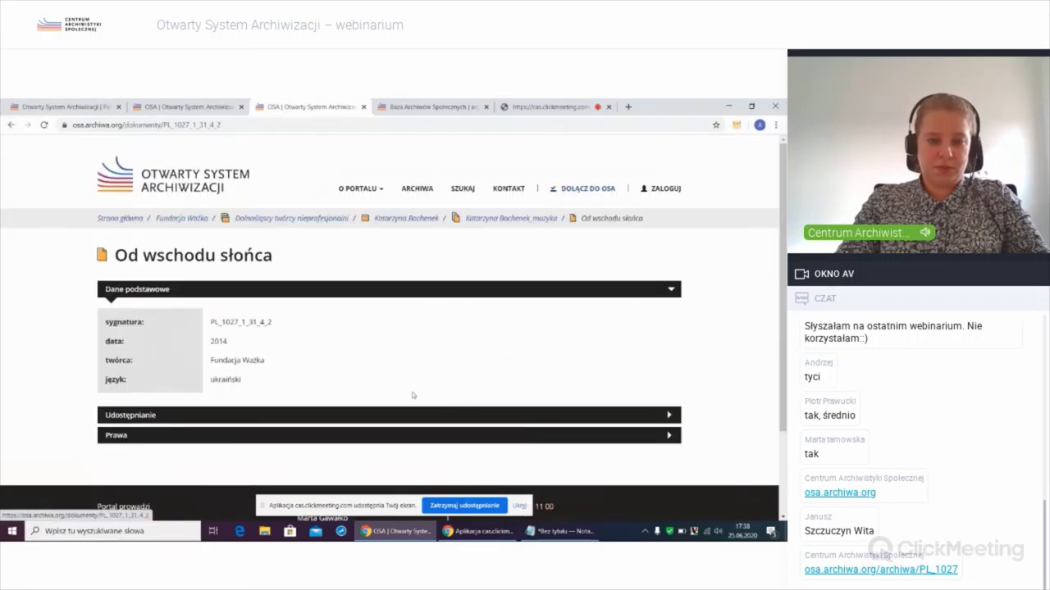
scroll(3, 246, "down", 1)
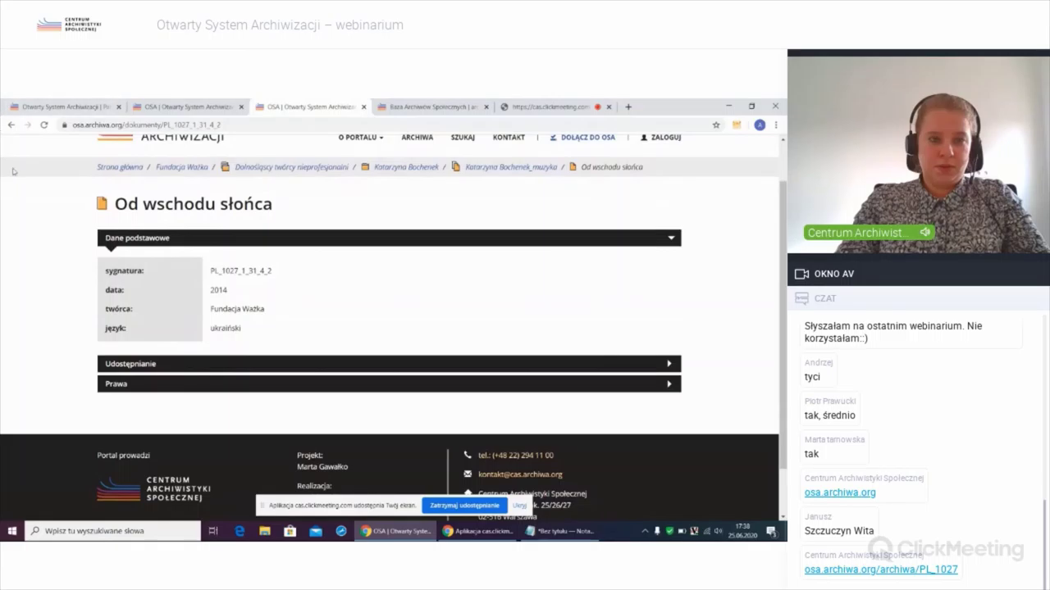
left_click(11, 125)
left_click(11, 125)
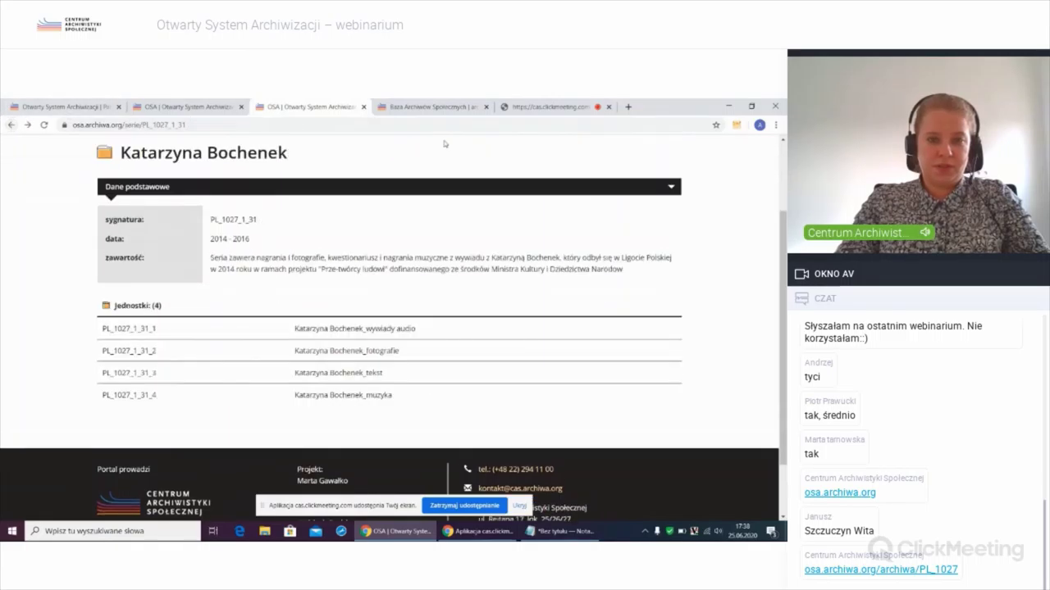
Inspect the Katarzyna Bochenek_tekst unit's content description, then return to the Dolnośląscy twórcy nieprofesjonalni collection.
left_click(344, 373)
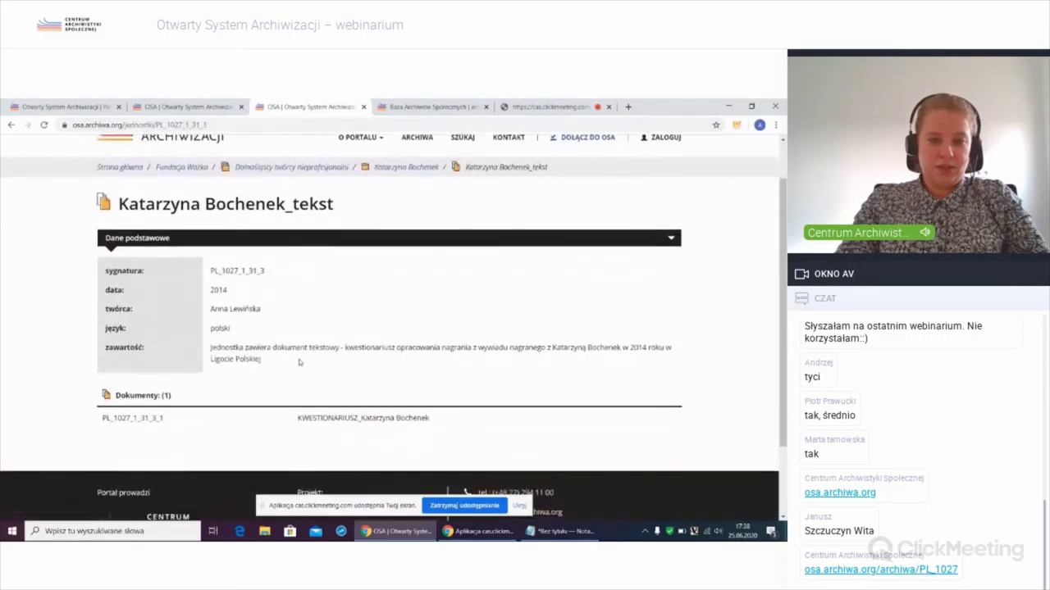
left_click_drag(289, 355, 400, 348)
left_click(390, 359)
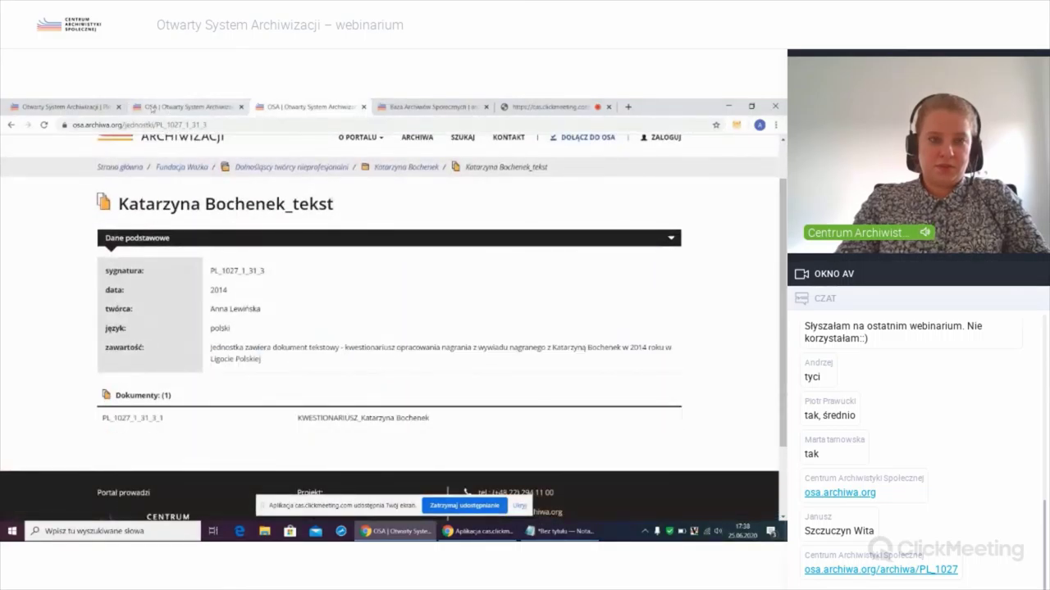
left_click(8, 127)
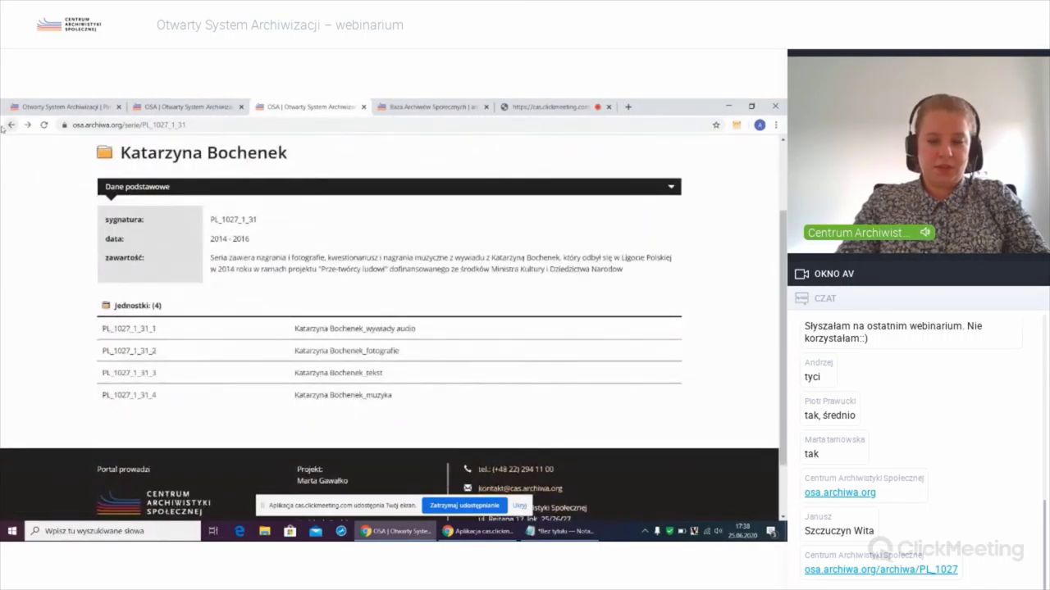
left_click(9, 126)
Scroll up and down the current OSA page to review its listing.
scroll(401, 340, "up", 10)
scroll(285, 416, "up", 1)
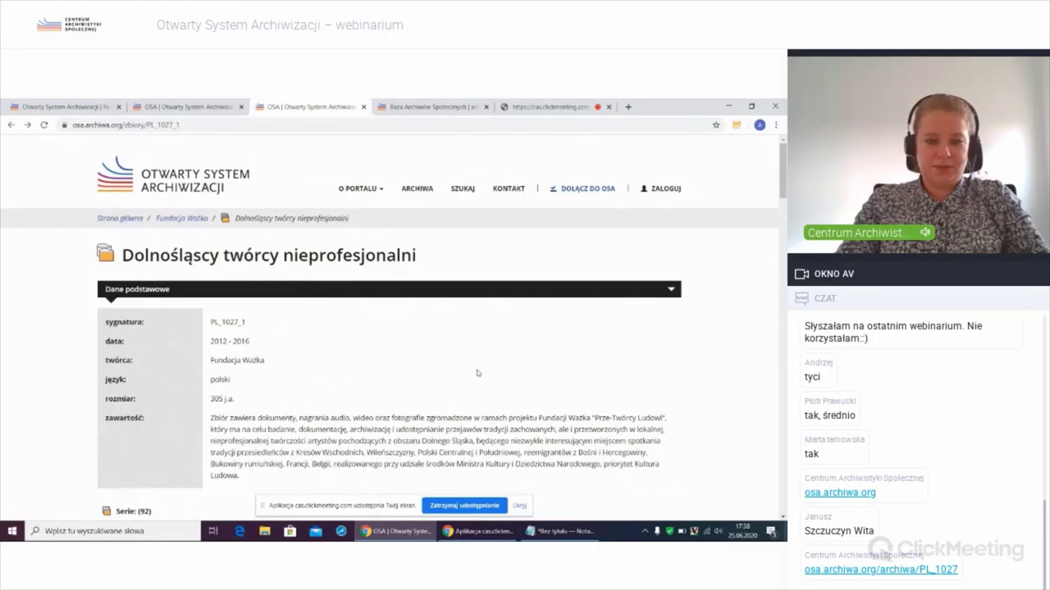
scroll(494, 440, "down", 2)
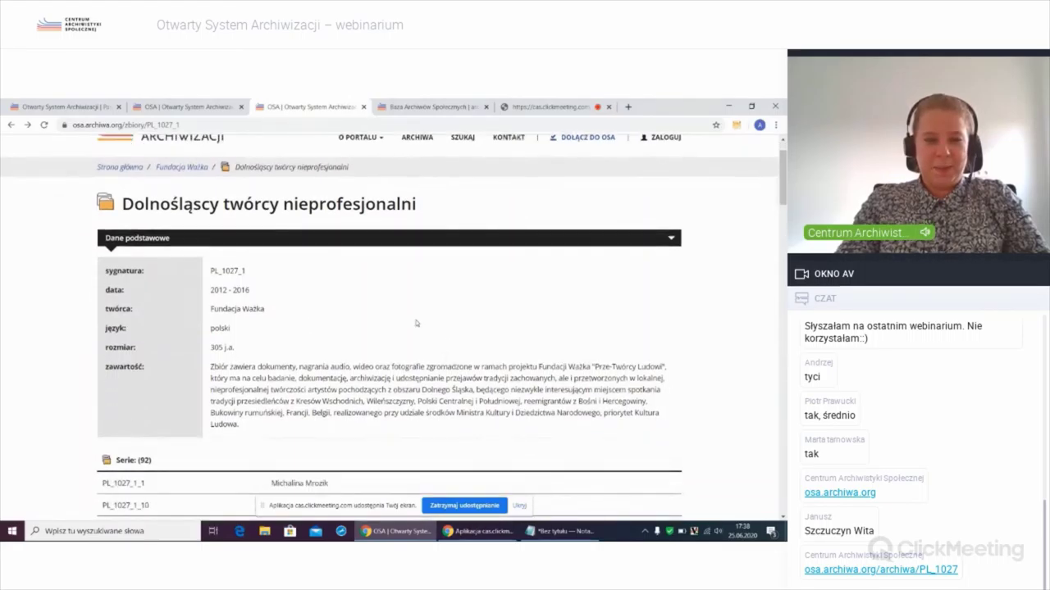
scroll(341, 354, "up", 2)
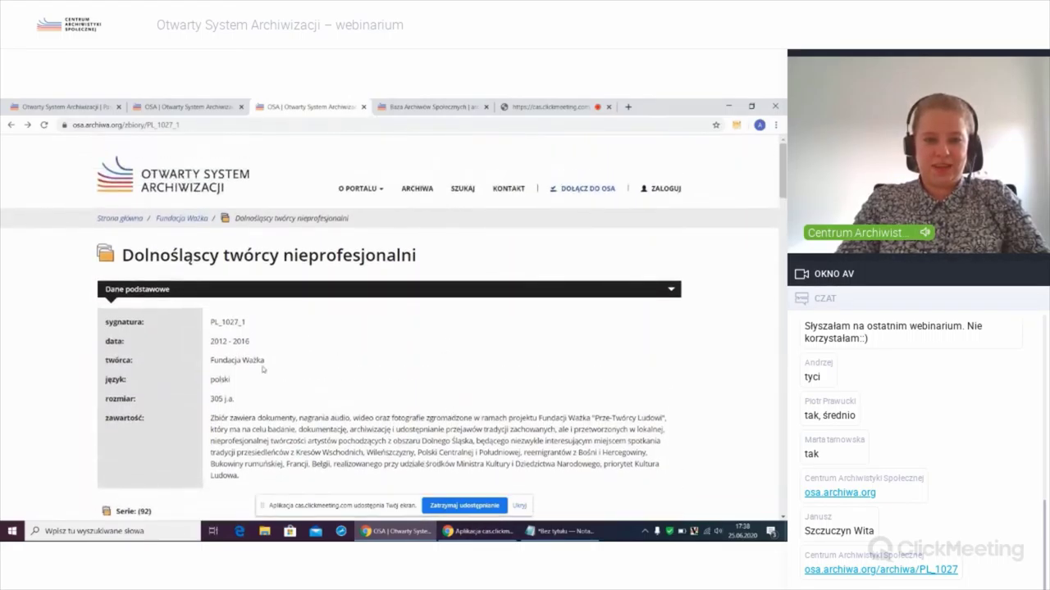
scroll(263, 369, "down", 2)
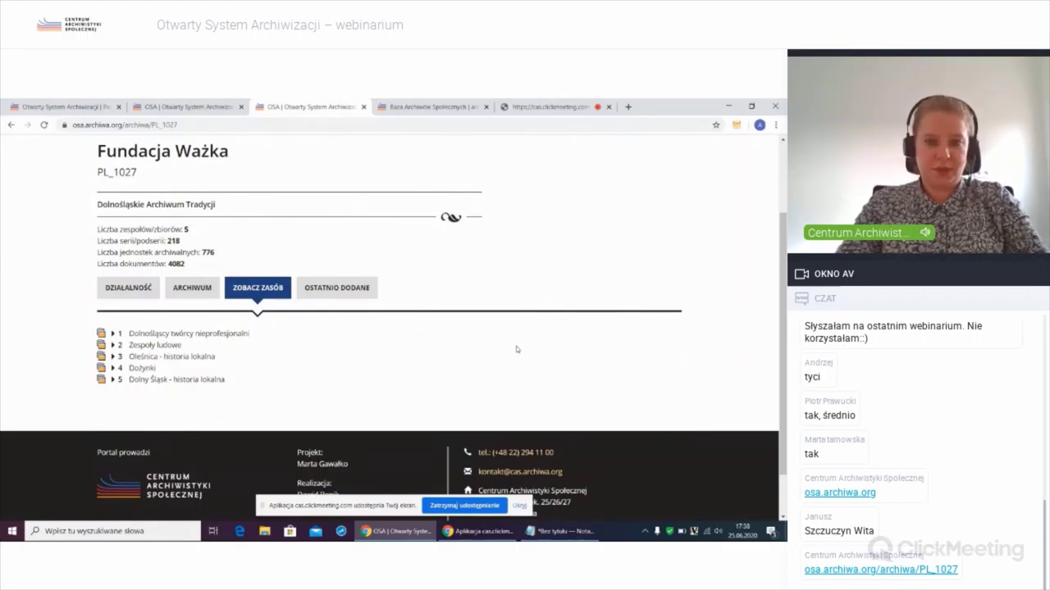
Open the Dożynki collection in a new tab and scroll through its five series.
left_click(141, 369)
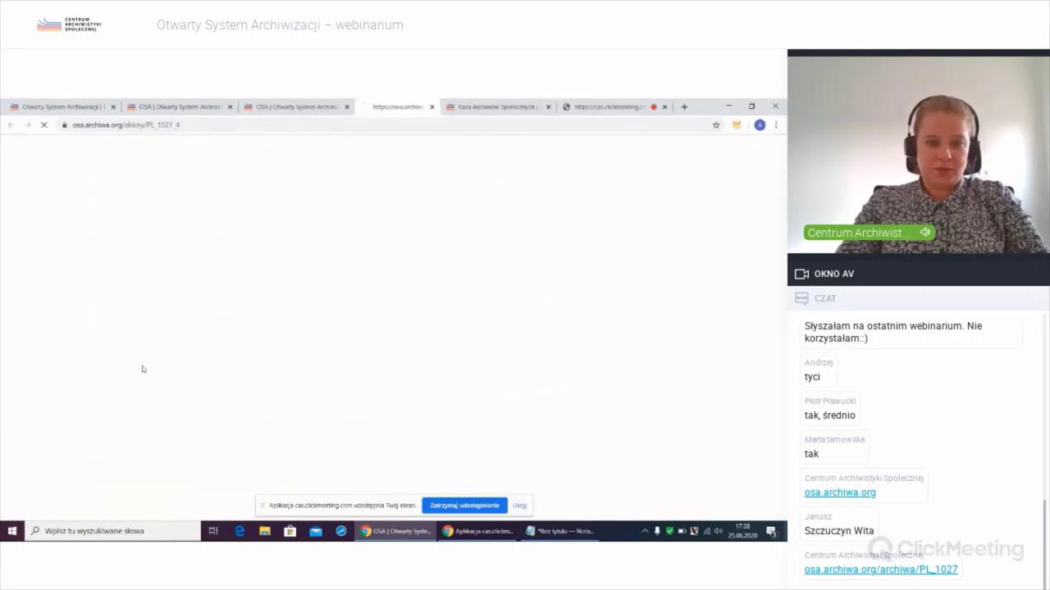
scroll(425, 381, "down", 2)
scroll(425, 380, "down", 2)
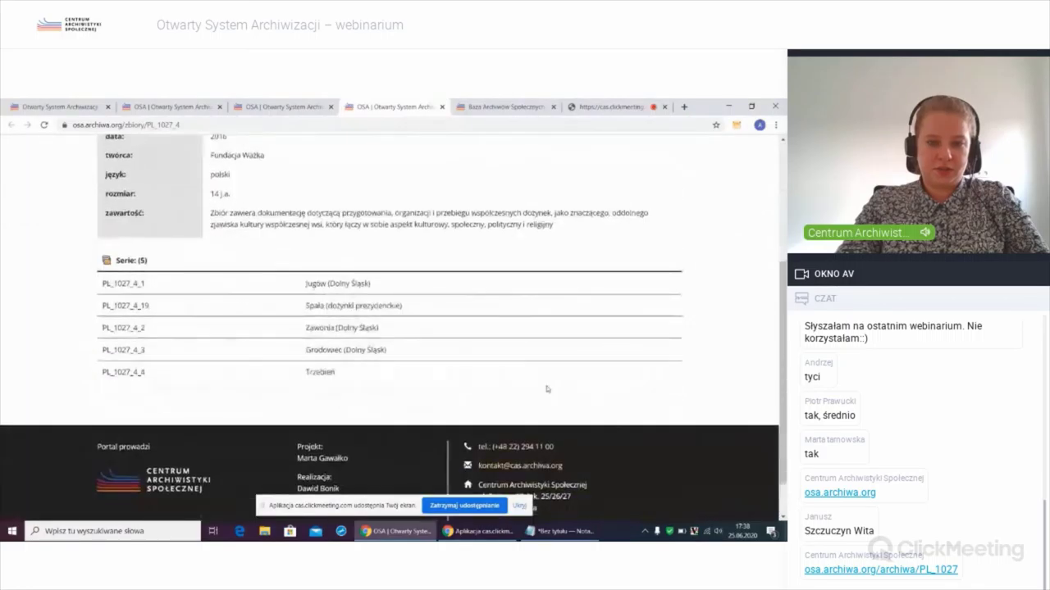
scroll(546, 389, "up", 1)
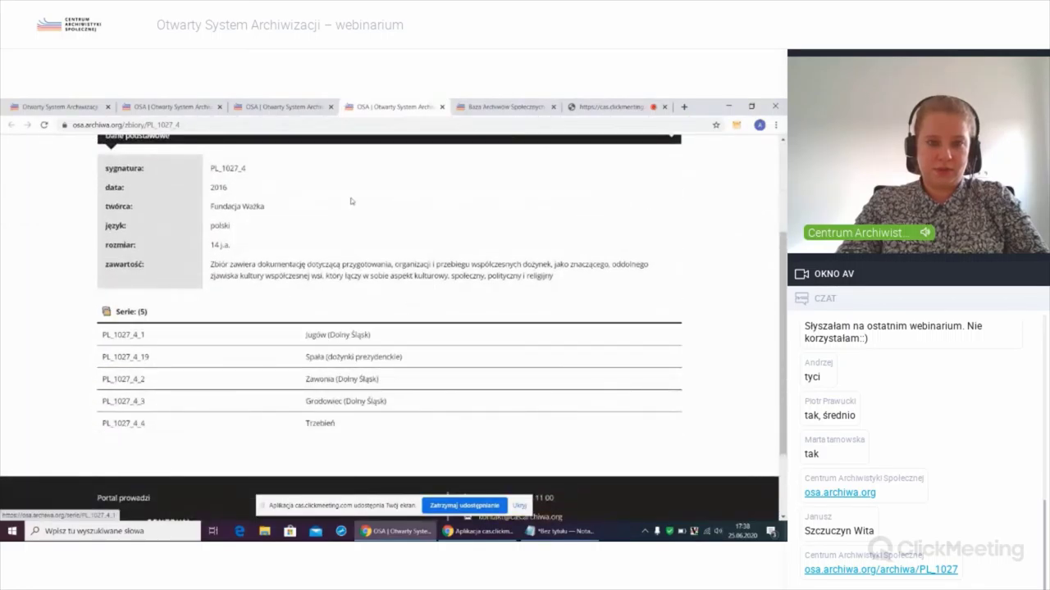
scroll(258, 310, "up", 2)
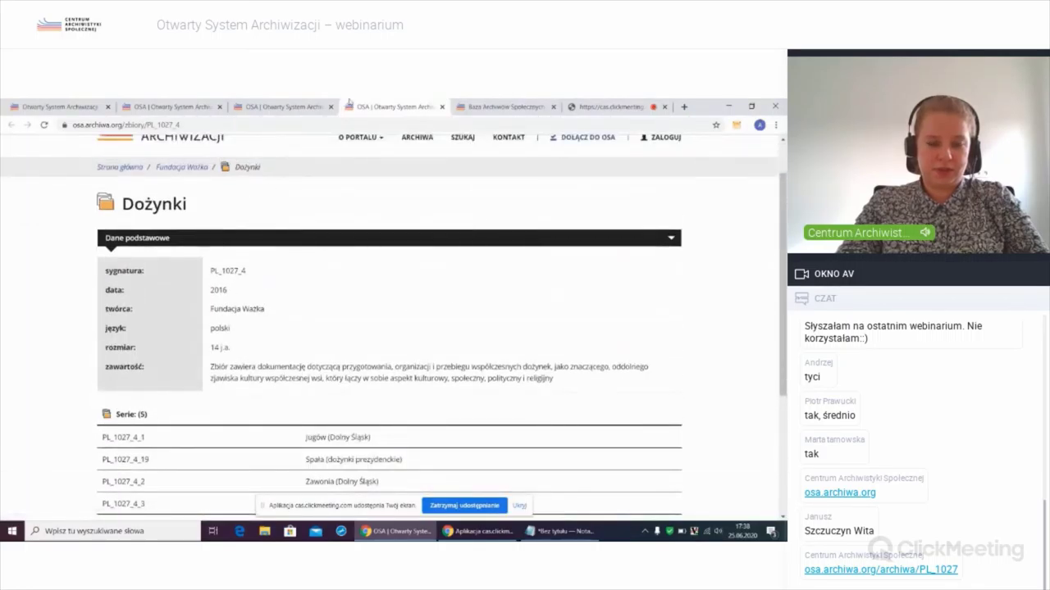
scroll(250, 352, "down", 2)
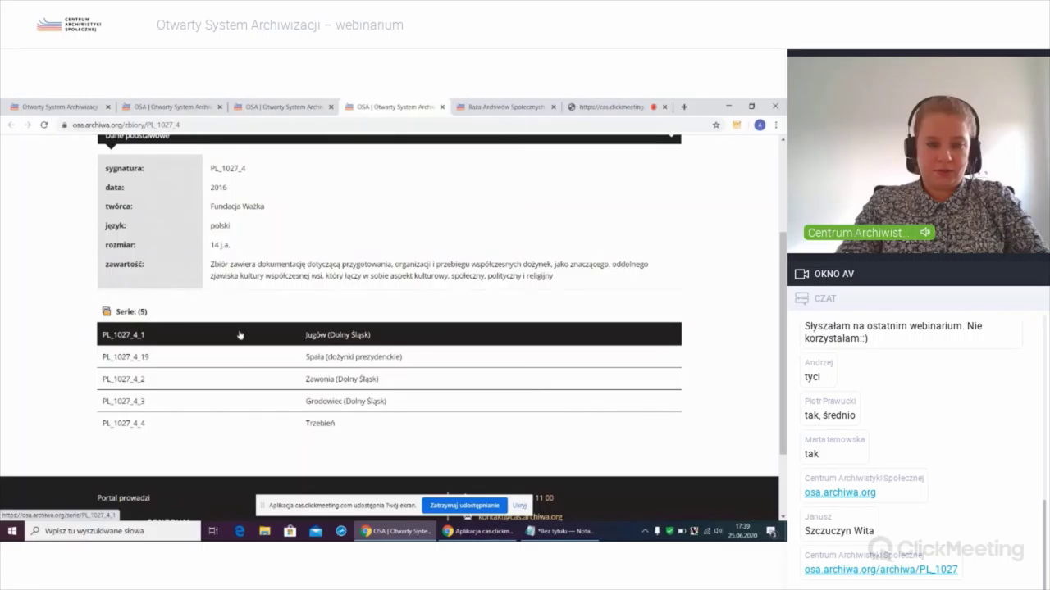
View the Jugów (Dolny Śląsk) series' five units, then return to Dożynki.
left_click(323, 342)
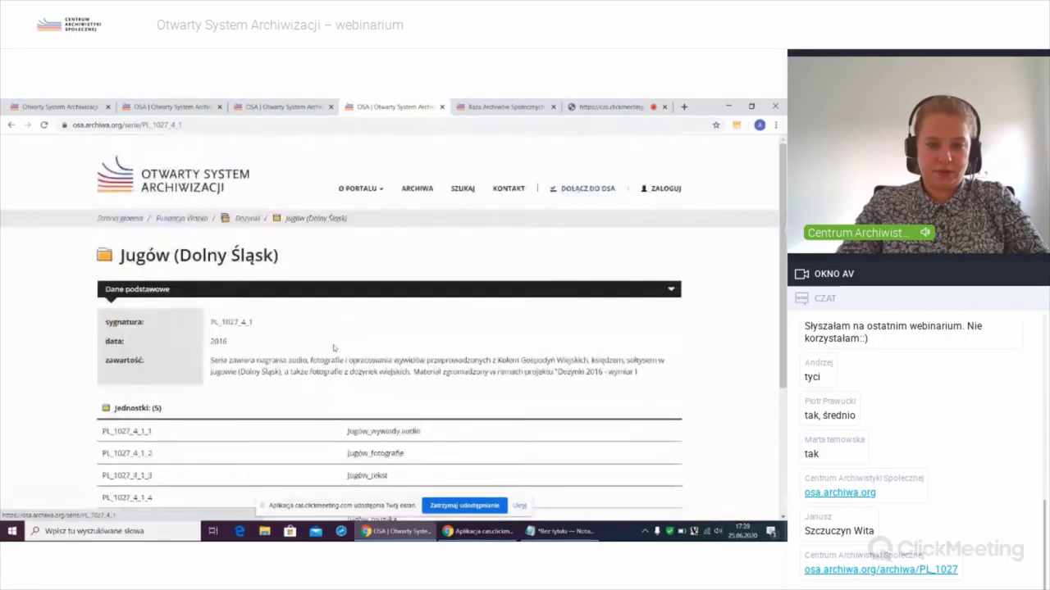
scroll(401, 365, "down", 2)
scroll(403, 369, "down", 1)
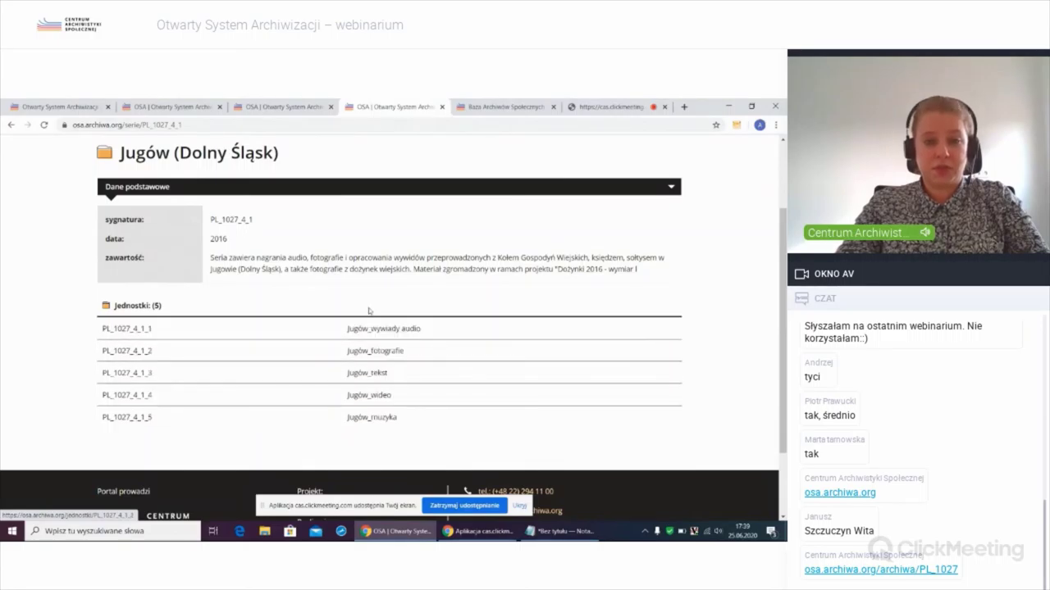
scroll(256, 279, "up", 2)
left_click(248, 219)
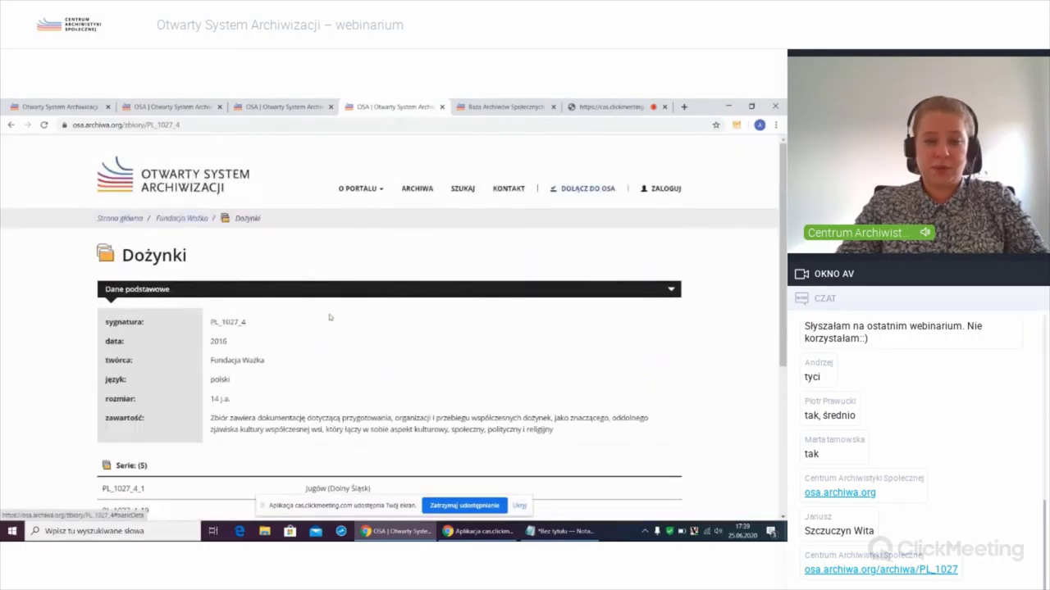
Open the Jugów_wywiady audio unit from the Jugów series and scroll its nine interview documents.
scroll(312, 435, "down", 1)
left_click(343, 440)
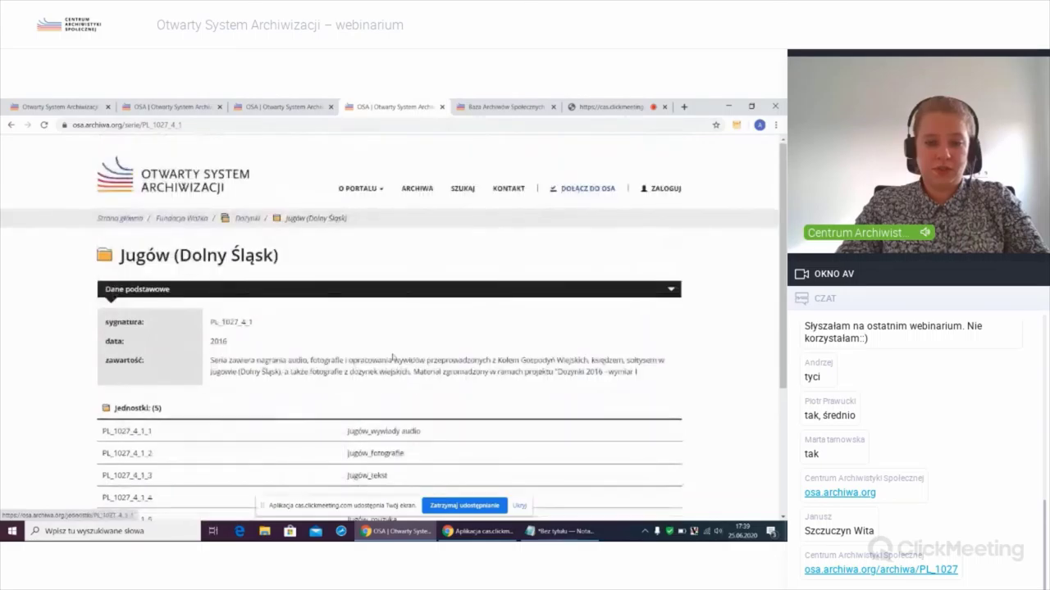
scroll(364, 349, "down", 2)
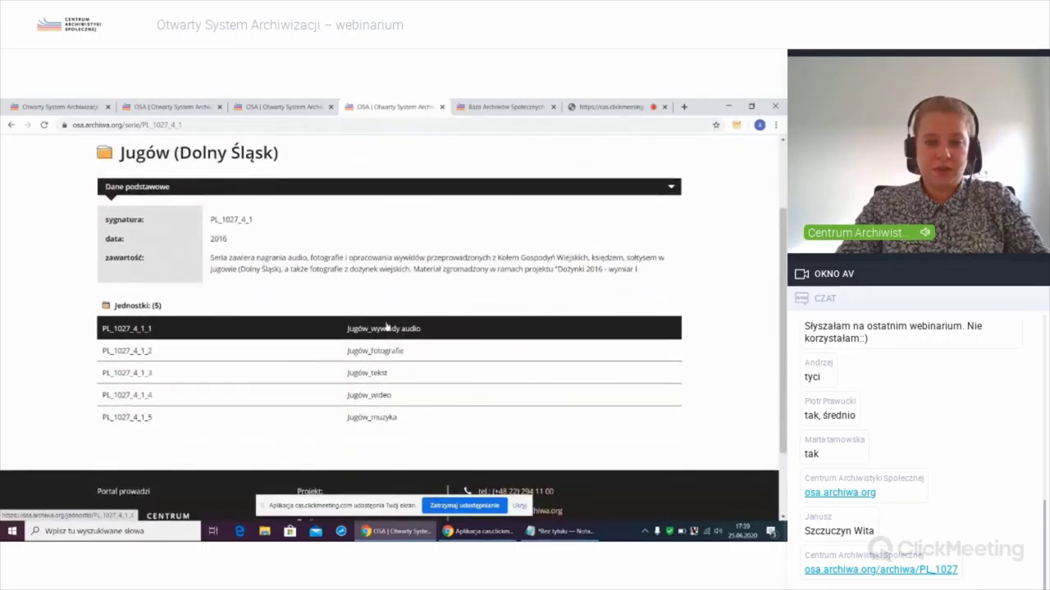
left_click(385, 330)
scroll(355, 357, "down", 2)
scroll(355, 357, "down", 1)
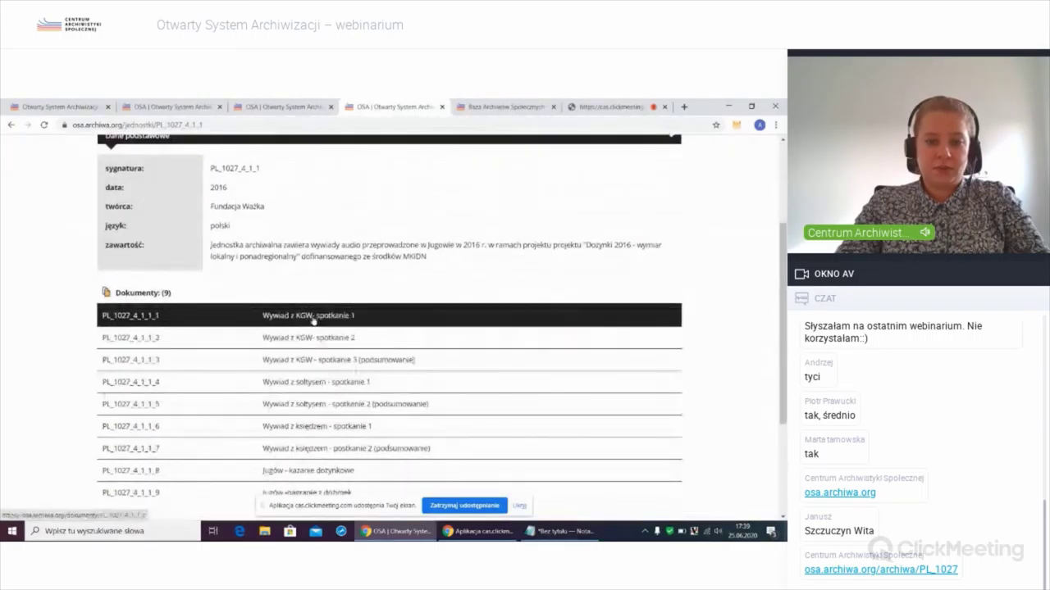
scroll(332, 328, "down", 1)
scroll(338, 286, "down", 1)
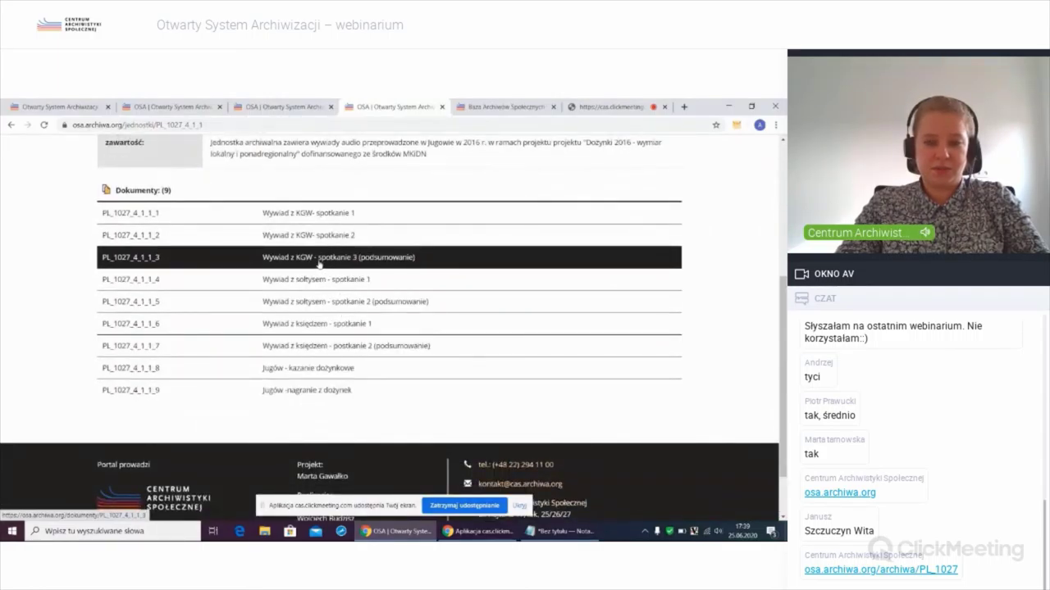
Return to the Fundacja Ważka (PL_1027) archive page and scroll down it.
scroll(308, 246, "up", 3)
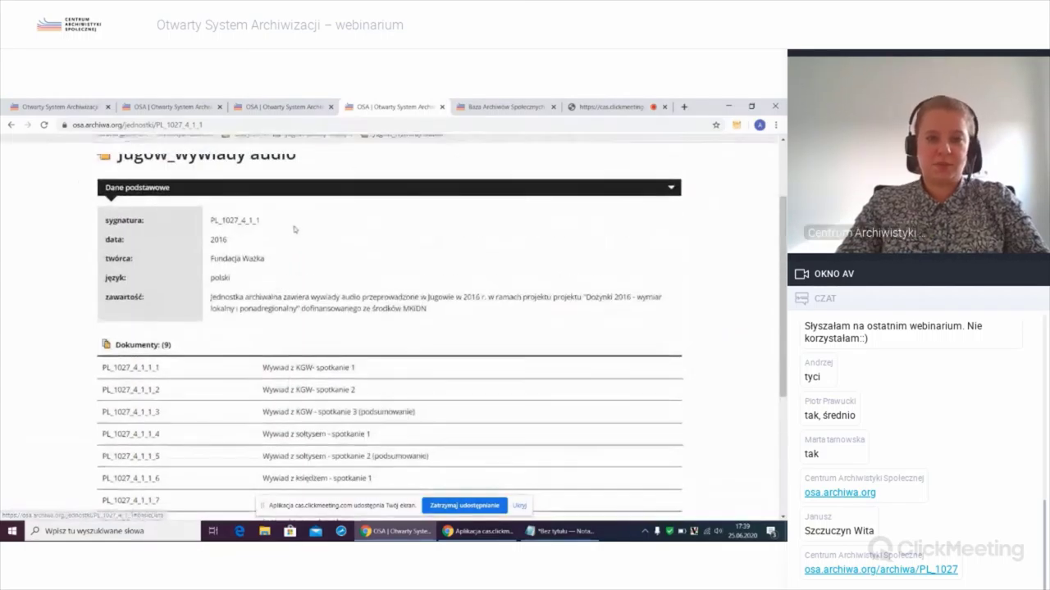
scroll(294, 229, "up", 2)
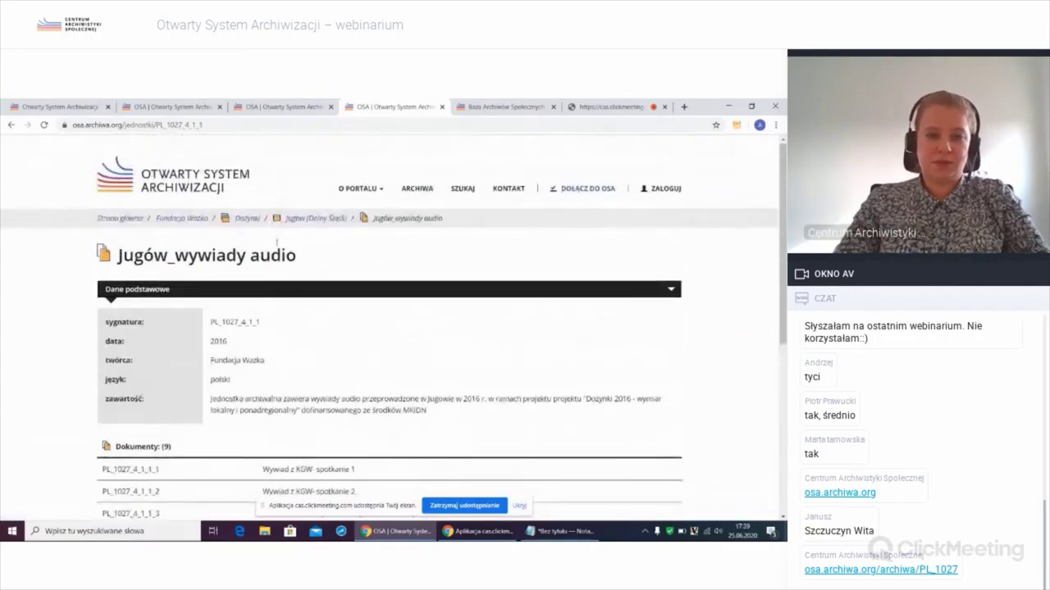
left_click(173, 217)
scroll(668, 227, "down", 1)
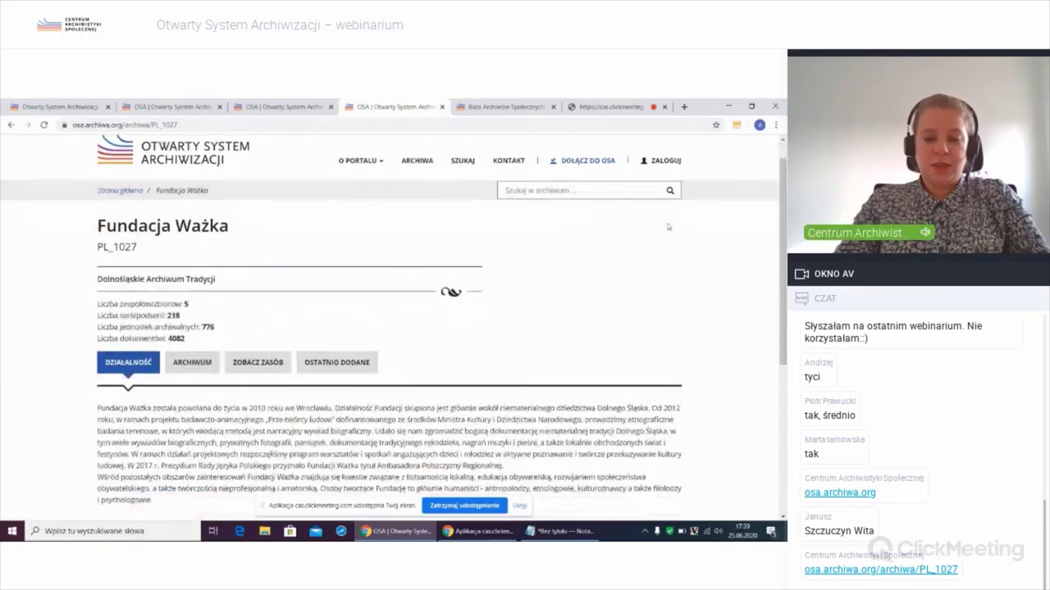
scroll(668, 226, "down", 1)
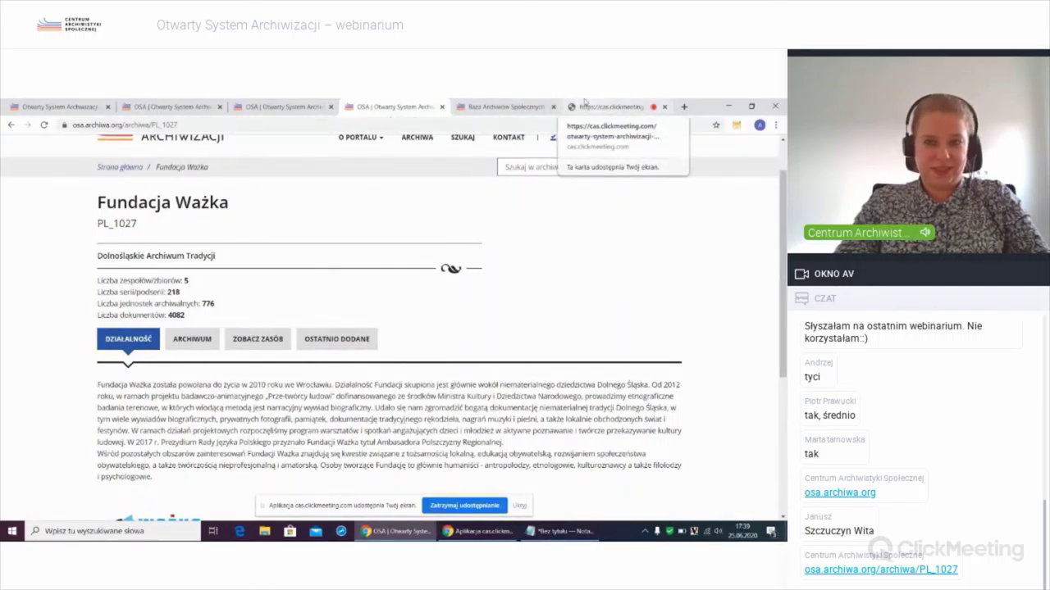
In the ClickMeeting webinar room, turn off the Podgląd preview and stop sharing the screen.
left_click(585, 103)
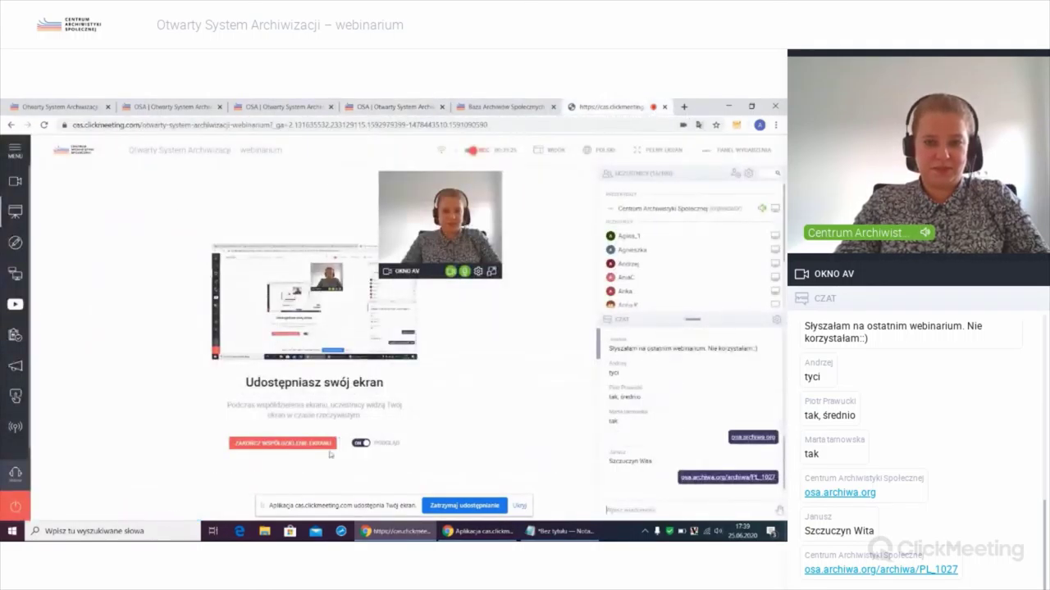
left_click(362, 446)
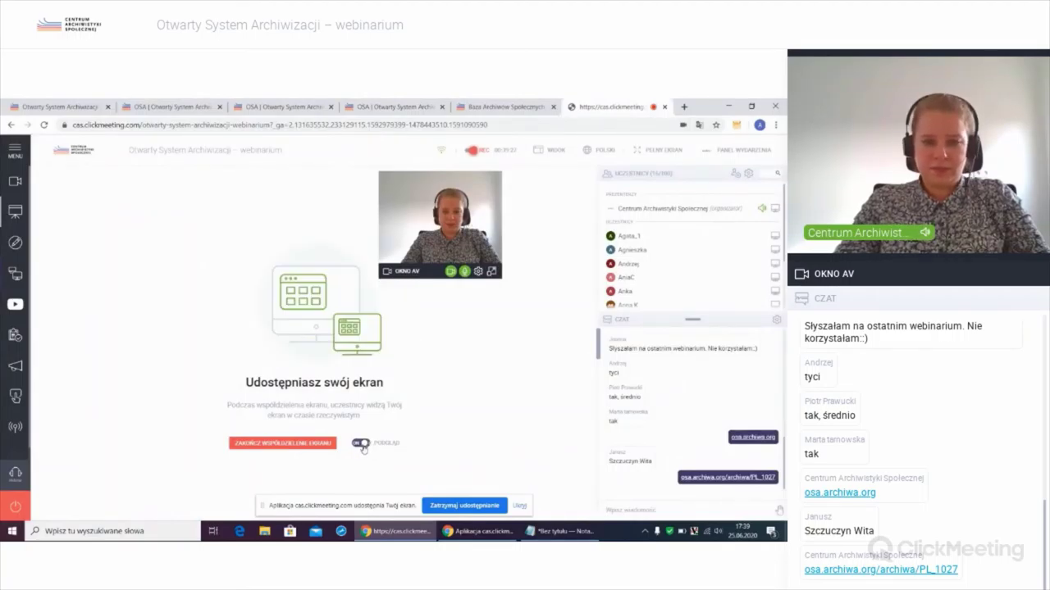
left_click(282, 443)
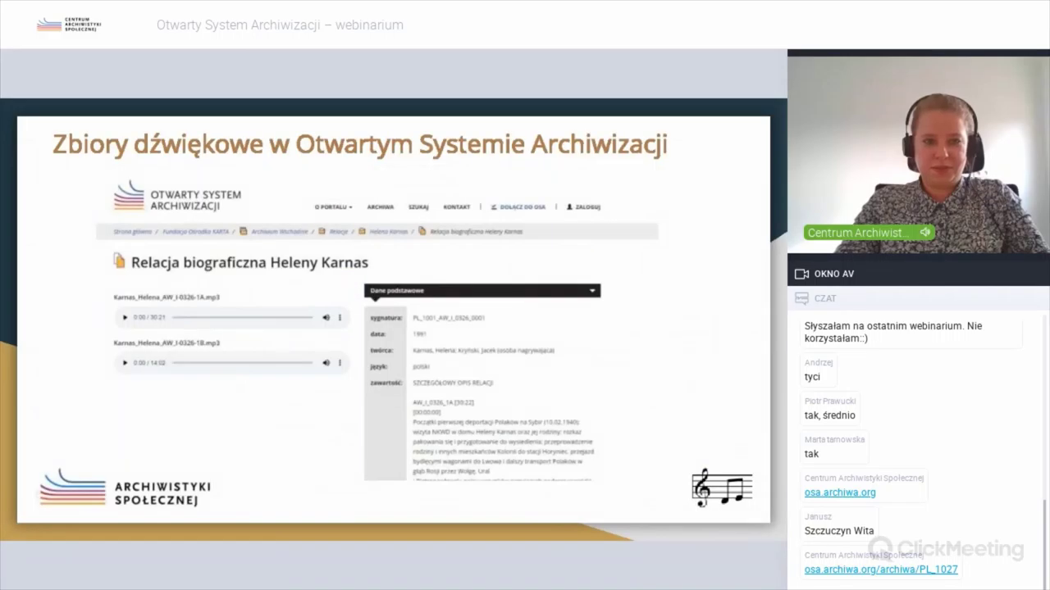
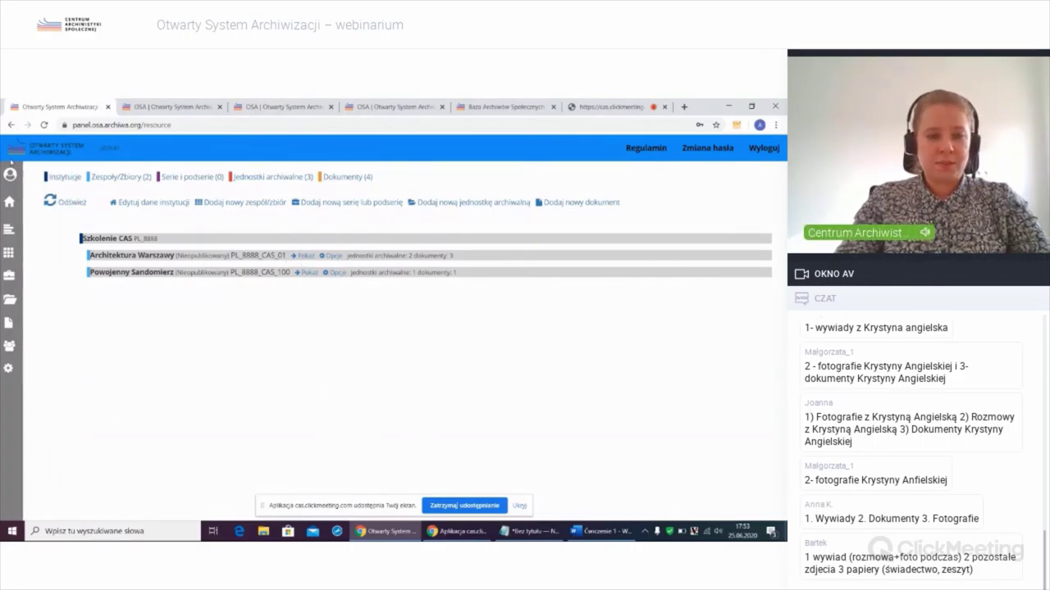
Show the OSA panel's Szkolenie CAS resource view and its two fonds in the webinar.
mouse_move(11, 344)
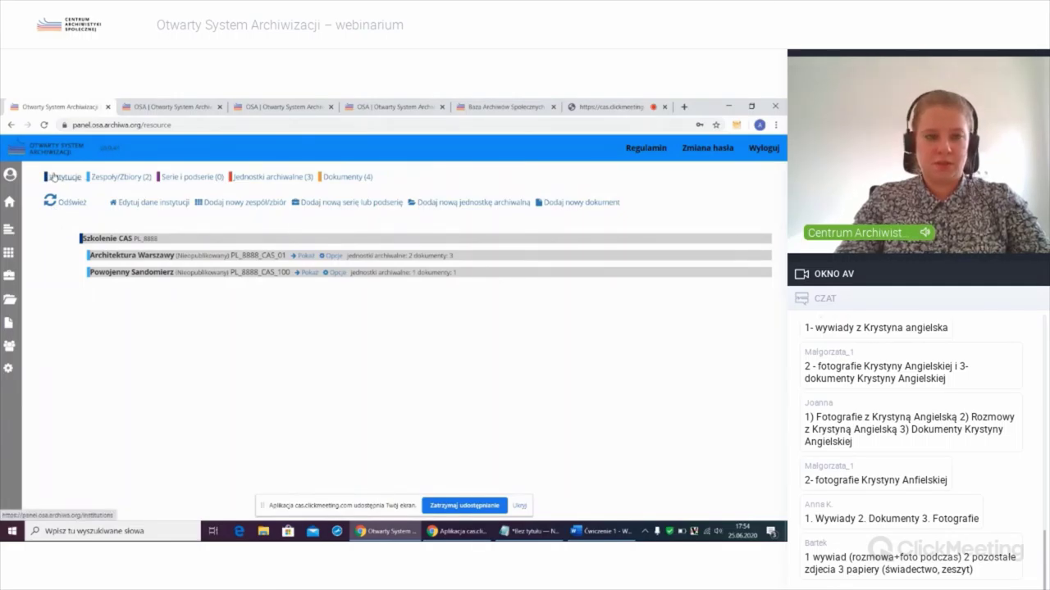
Open the Instytucje list and the Szkolenie CAS institution's edit form.
left_click(53, 177)
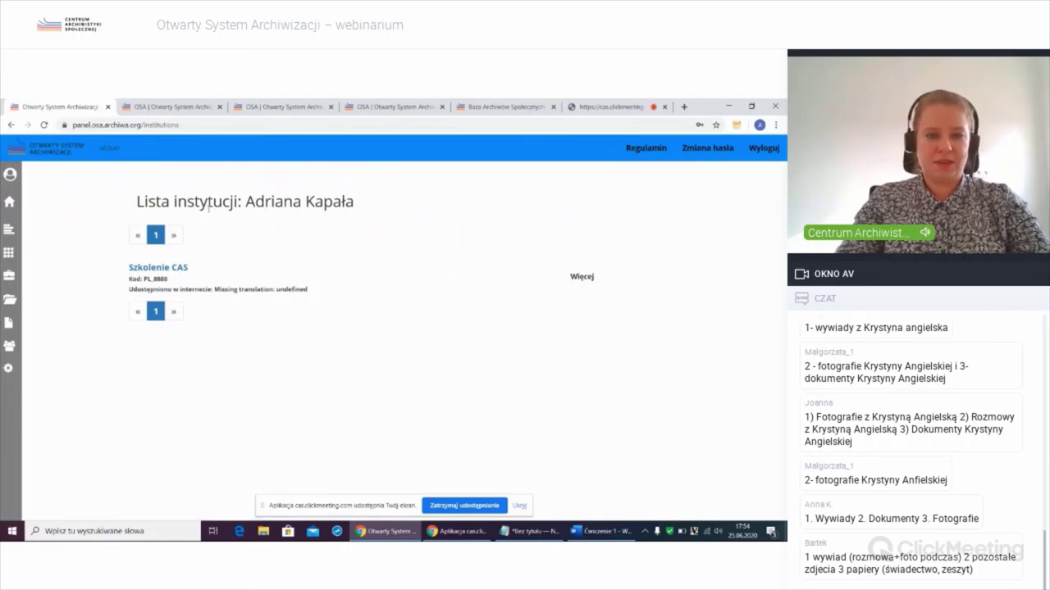
left_click(188, 271)
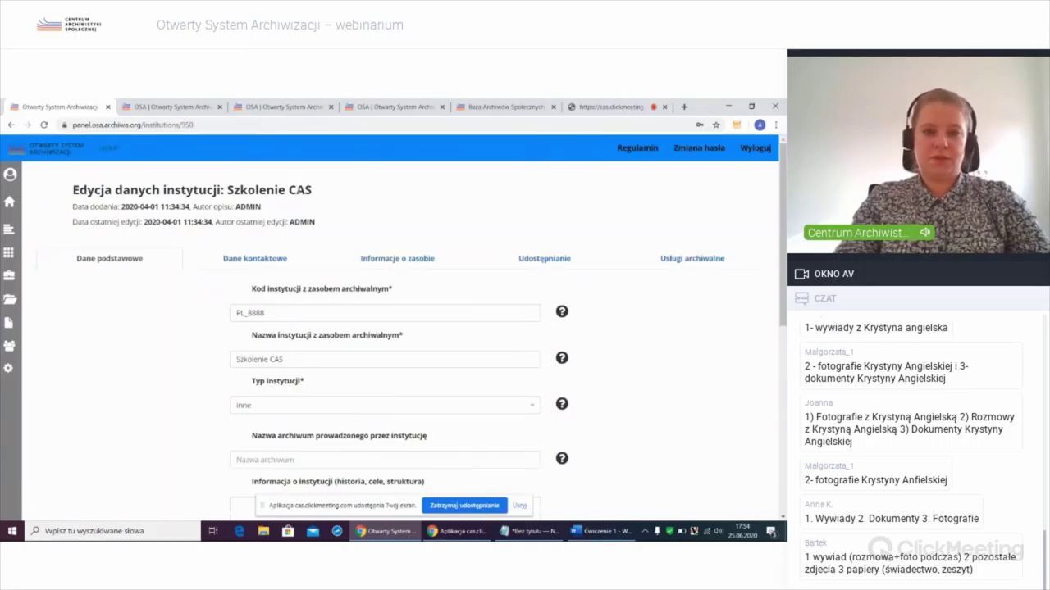
scroll(209, 264, "down", 1)
scroll(246, 254, "down", 1)
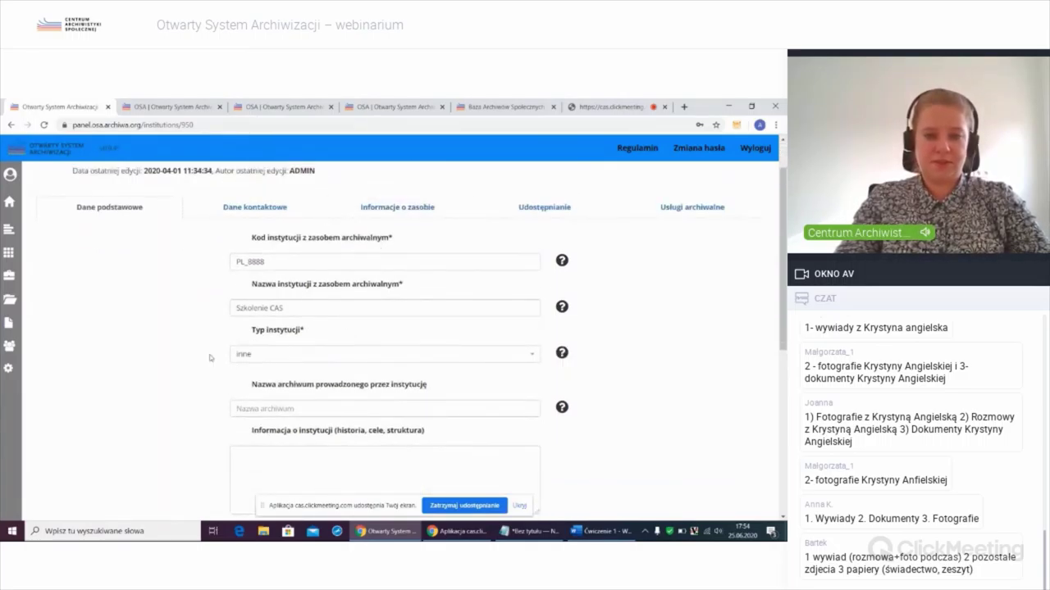
scroll(356, 352, "down", 4)
scroll(520, 343, "down", 3)
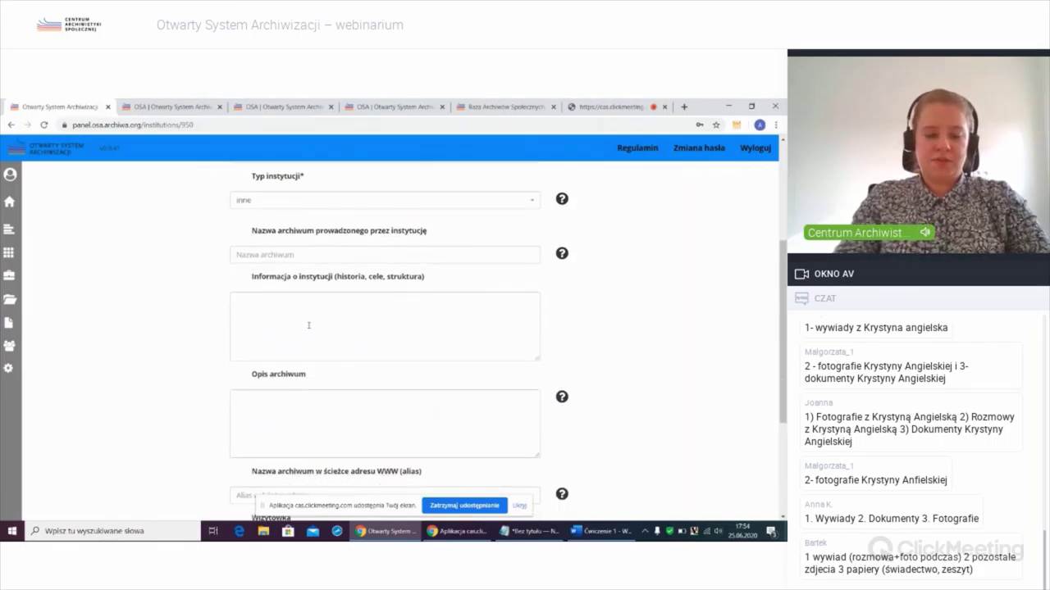
scroll(304, 402, "down", 5)
scroll(297, 369, "down", 1)
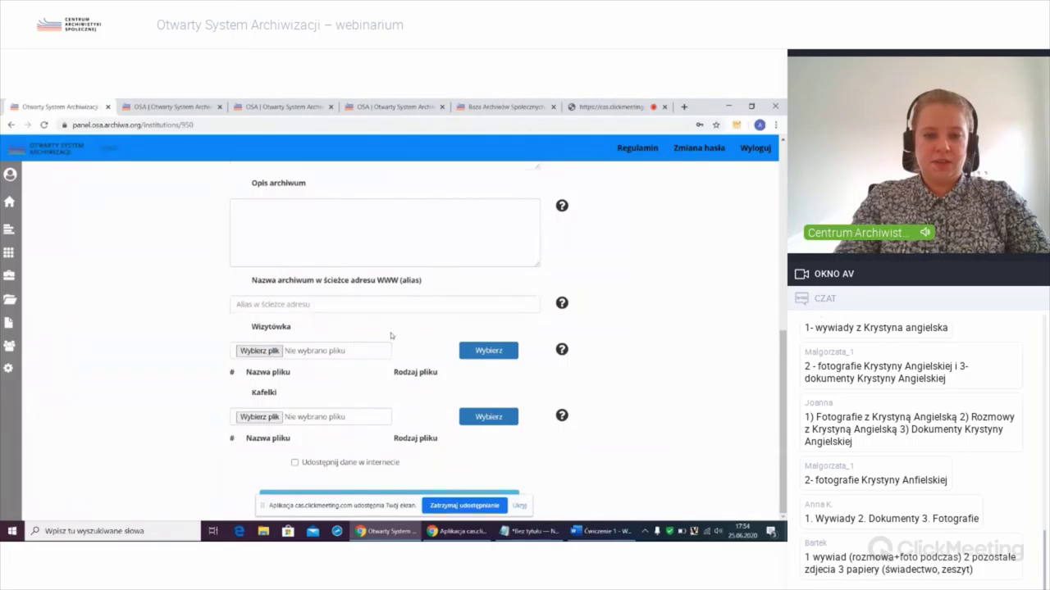
scroll(777, 330, "up", 3)
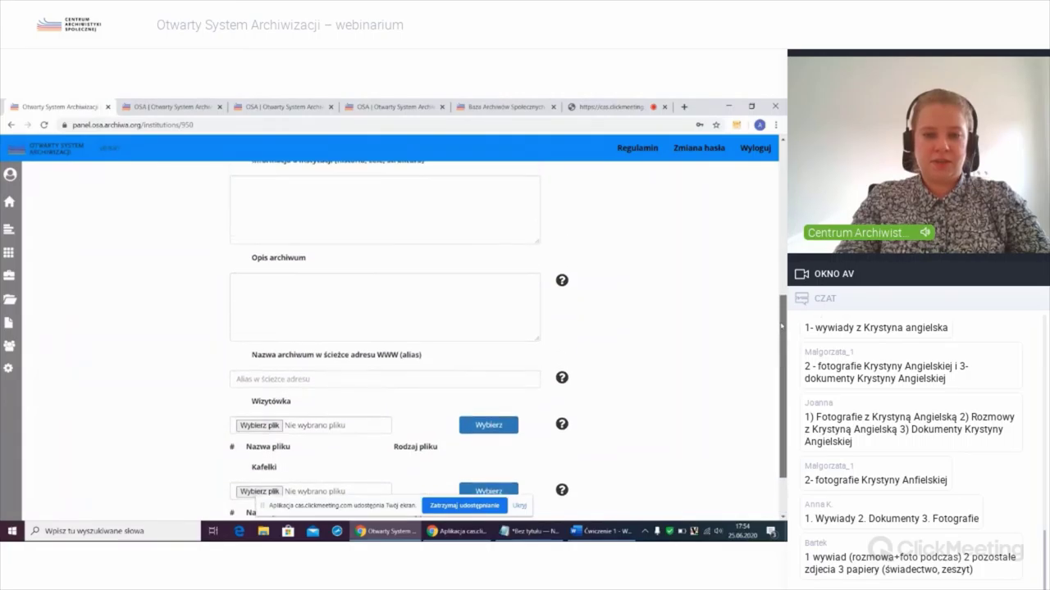
scroll(354, 360, "up", 1)
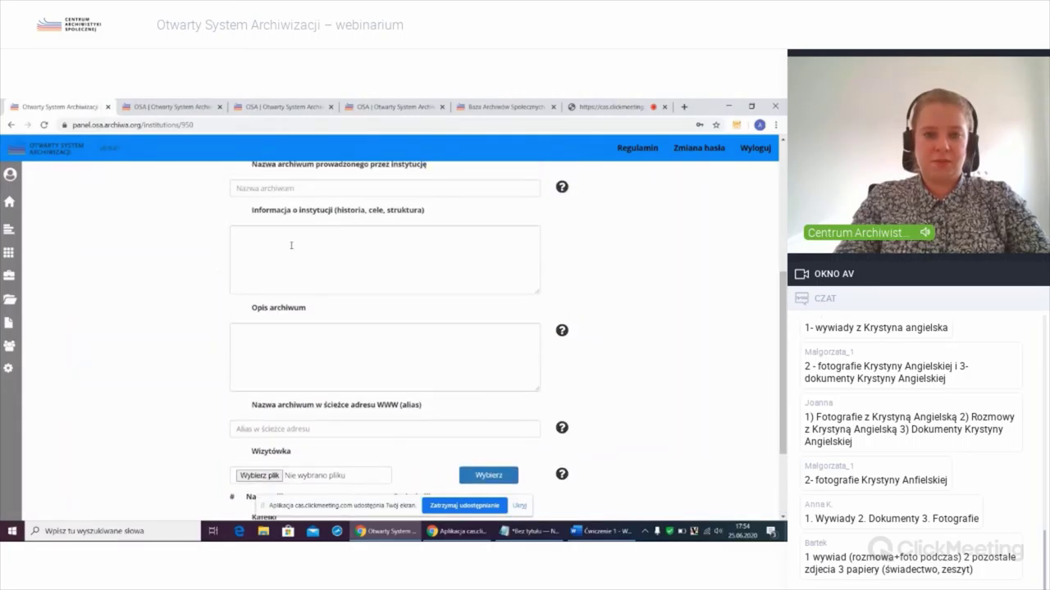
scroll(352, 246, "up", 6)
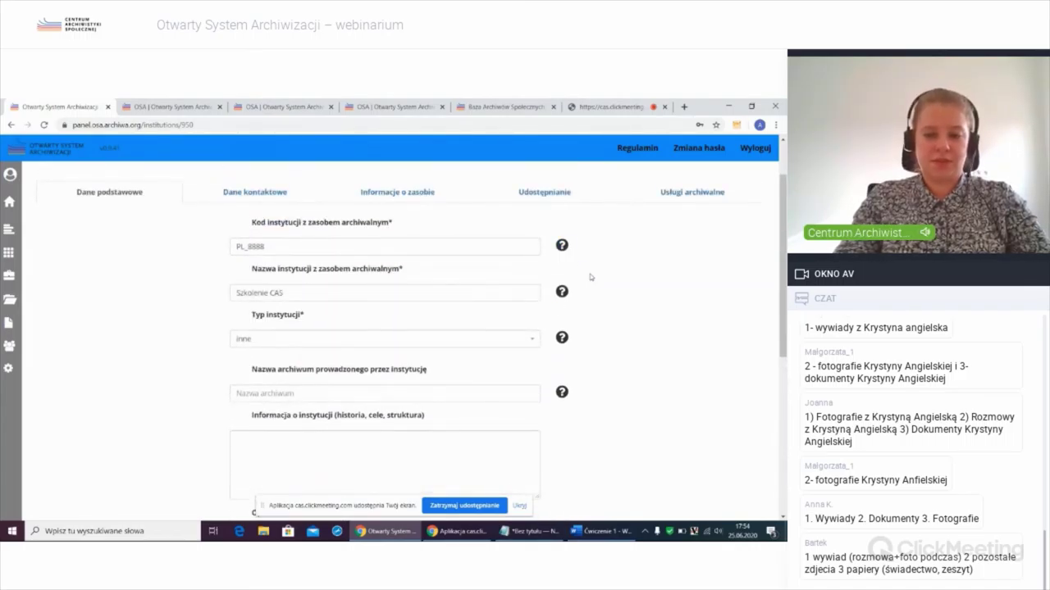
left_click(563, 246)
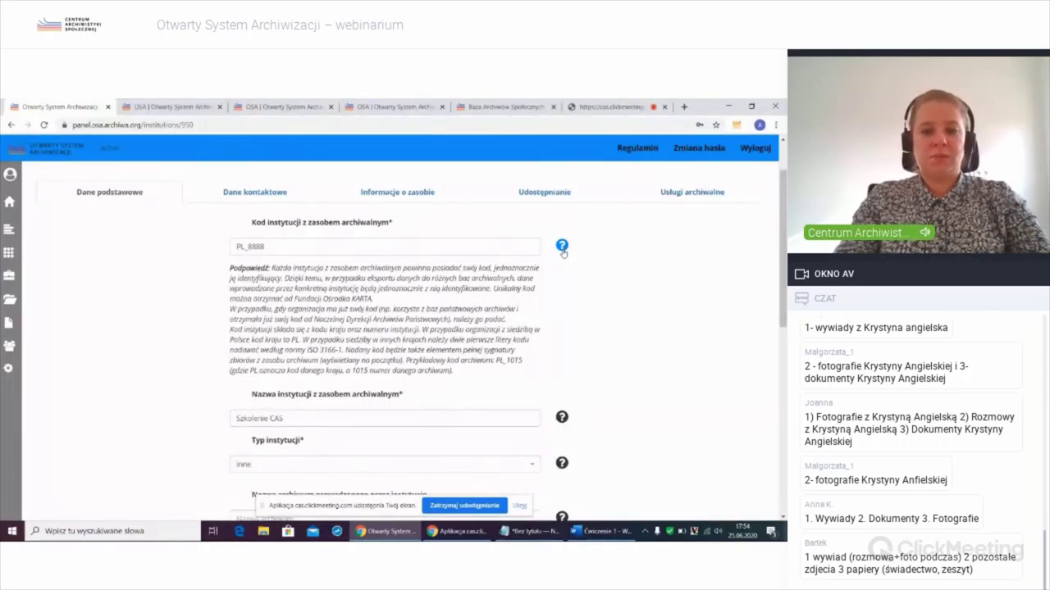
left_click(563, 246)
left_click(561, 293)
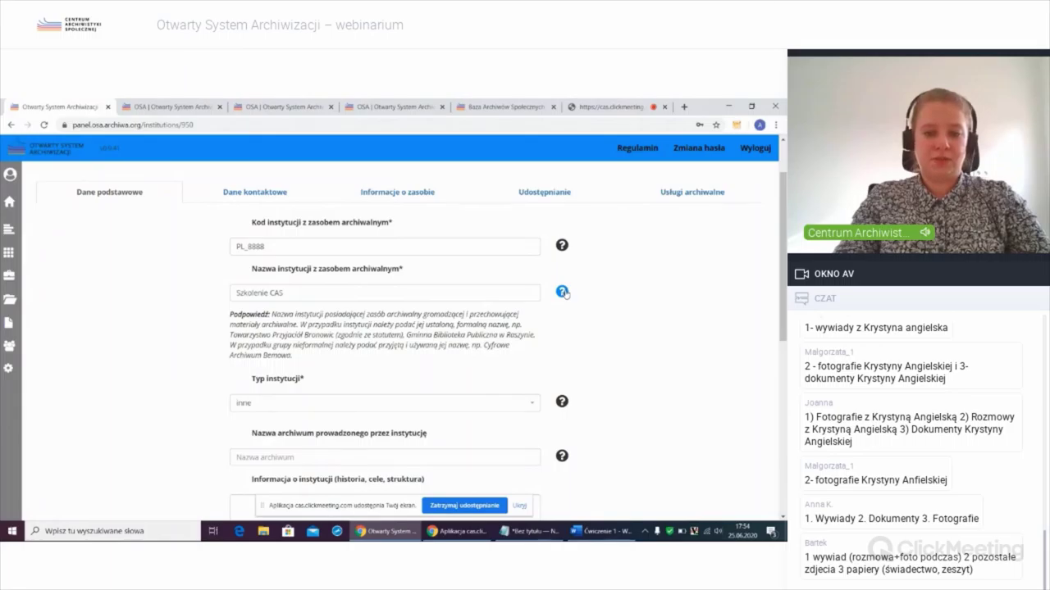
left_click(564, 293)
left_click(562, 392)
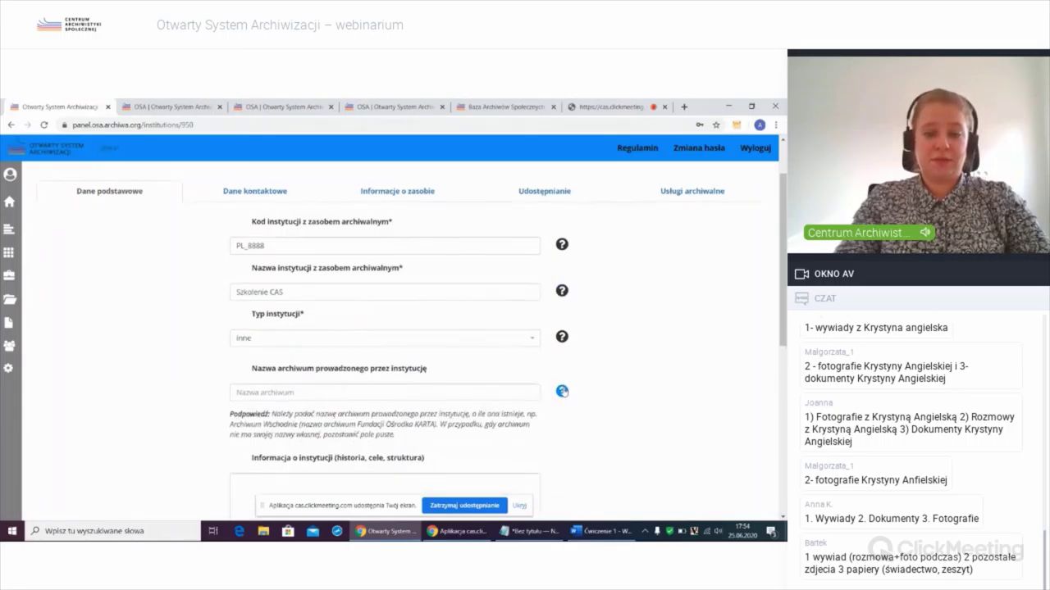
scroll(571, 354, "down", 1)
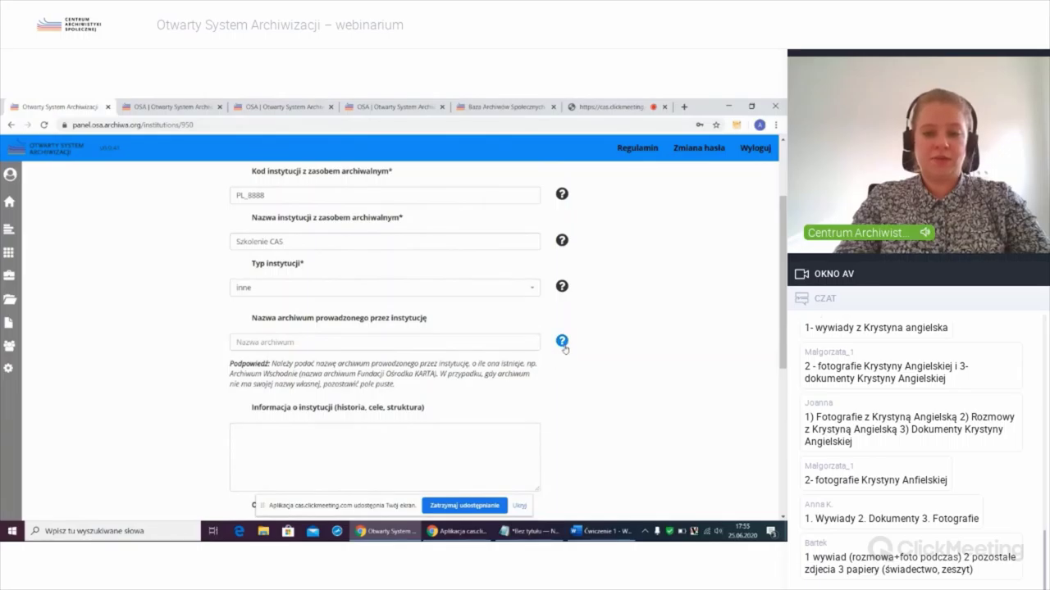
left_click(562, 342)
scroll(560, 435, "down", 1)
scroll(561, 437, "down", 1)
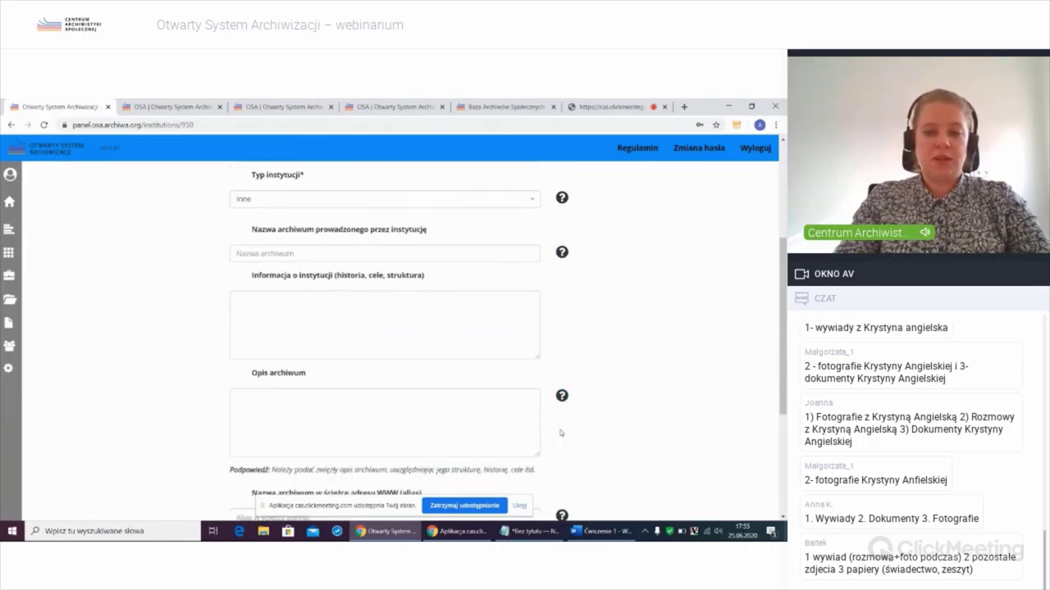
mouse_move(12, 177)
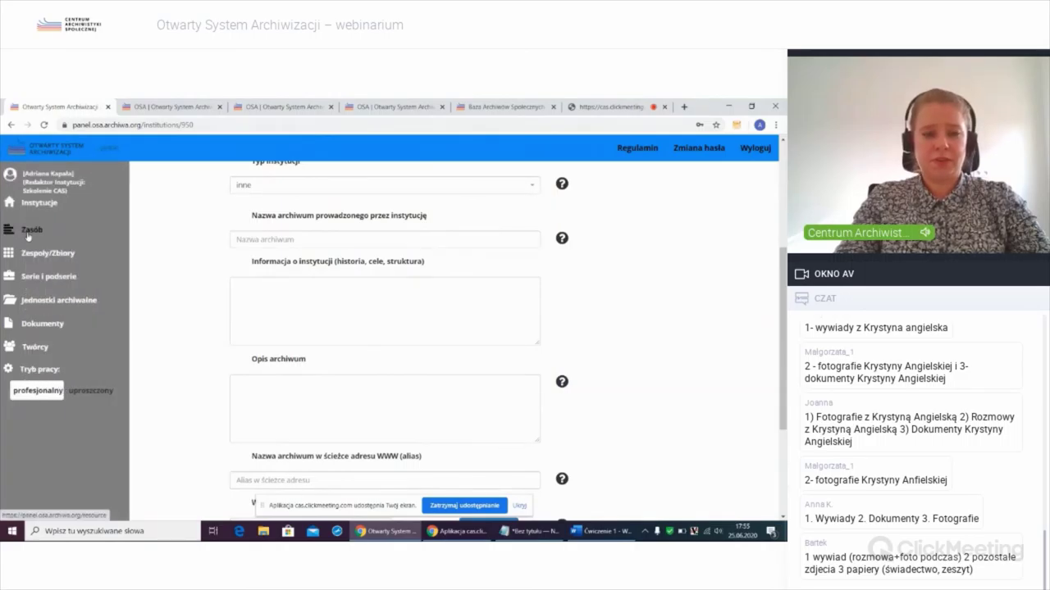
Browse the Zasób, Zespoły/Zbiory and Twórcy views, ending on the Szkolenie CAS resource overview.
left_click(28, 234)
left_click(33, 261)
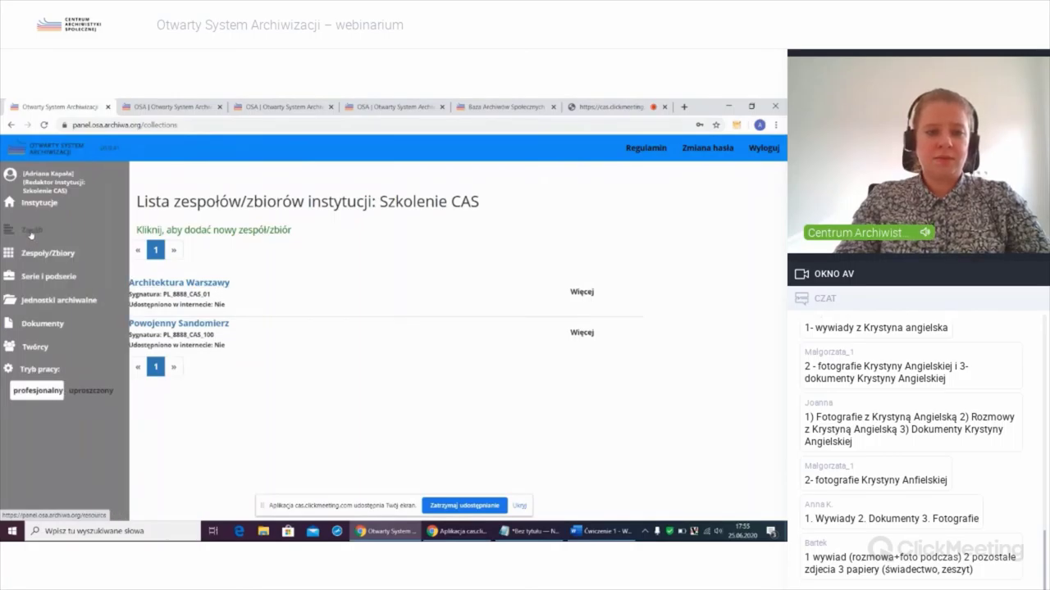
left_click(31, 230)
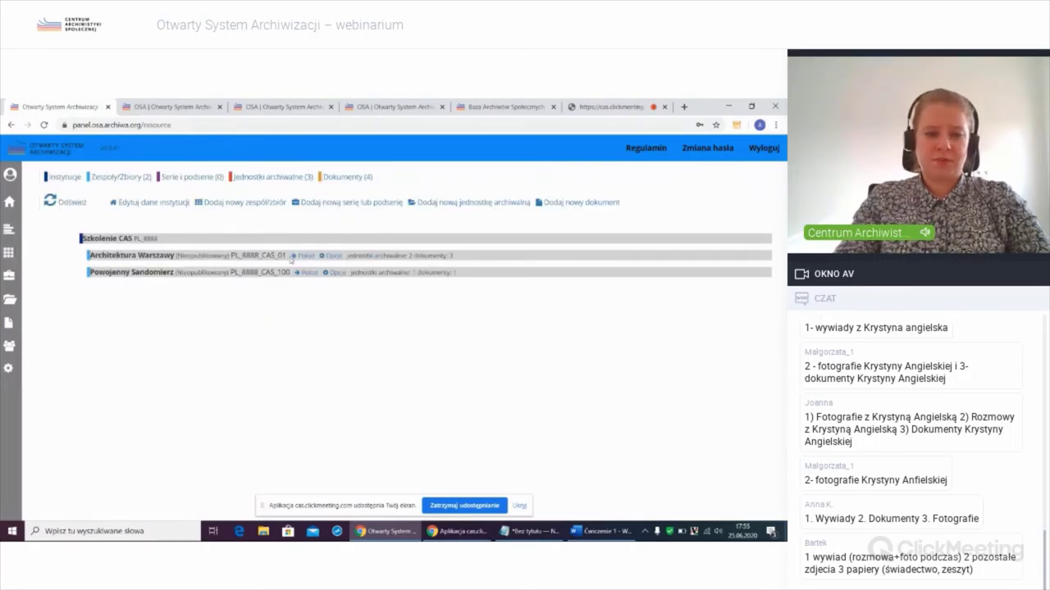
left_click(305, 255)
mouse_move(3, 235)
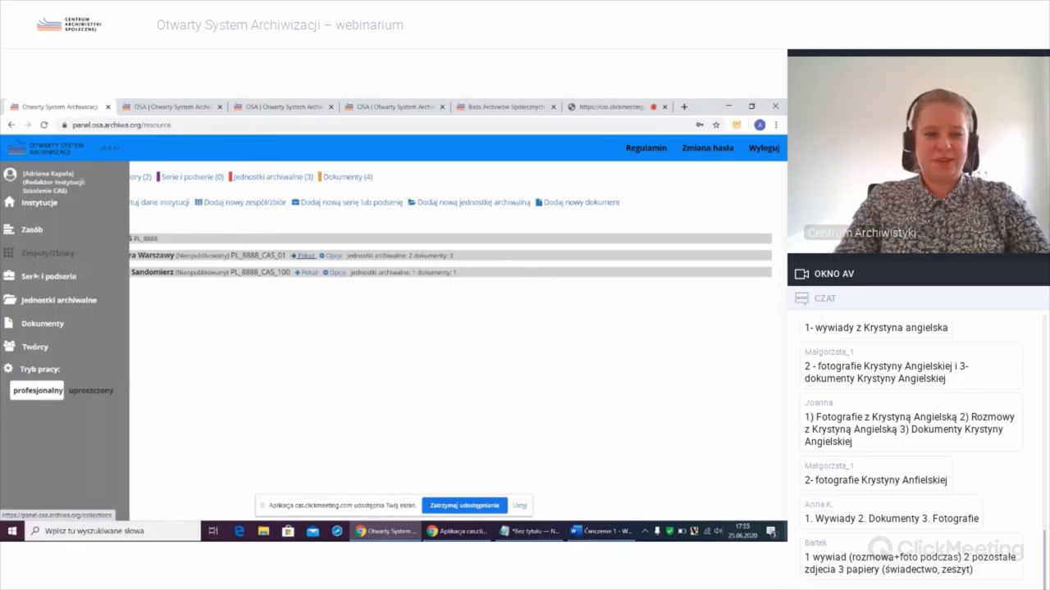
left_click(27, 348)
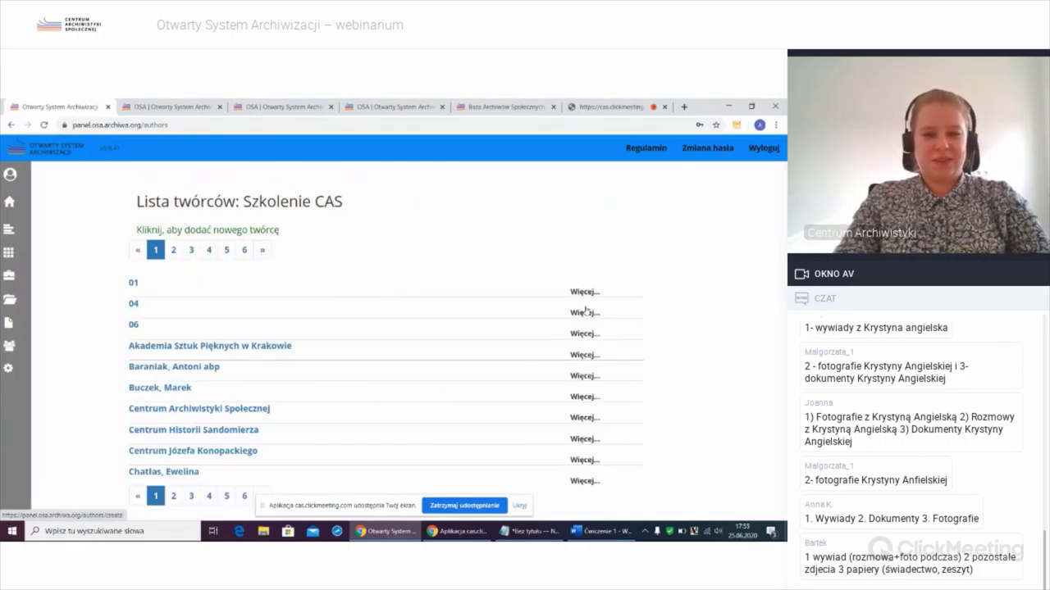
mouse_move(8, 246)
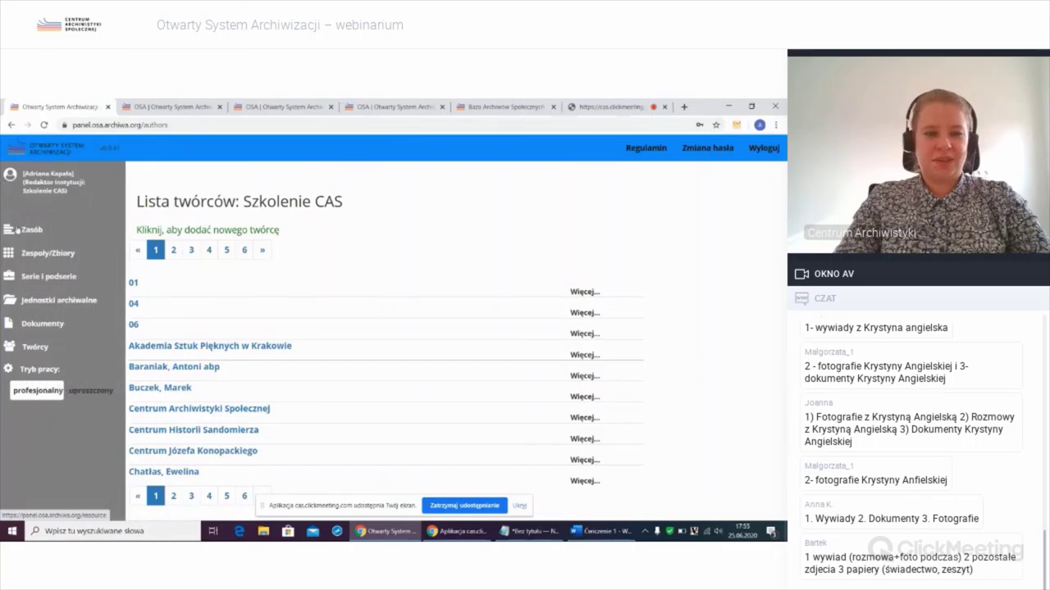
left_click(31, 230)
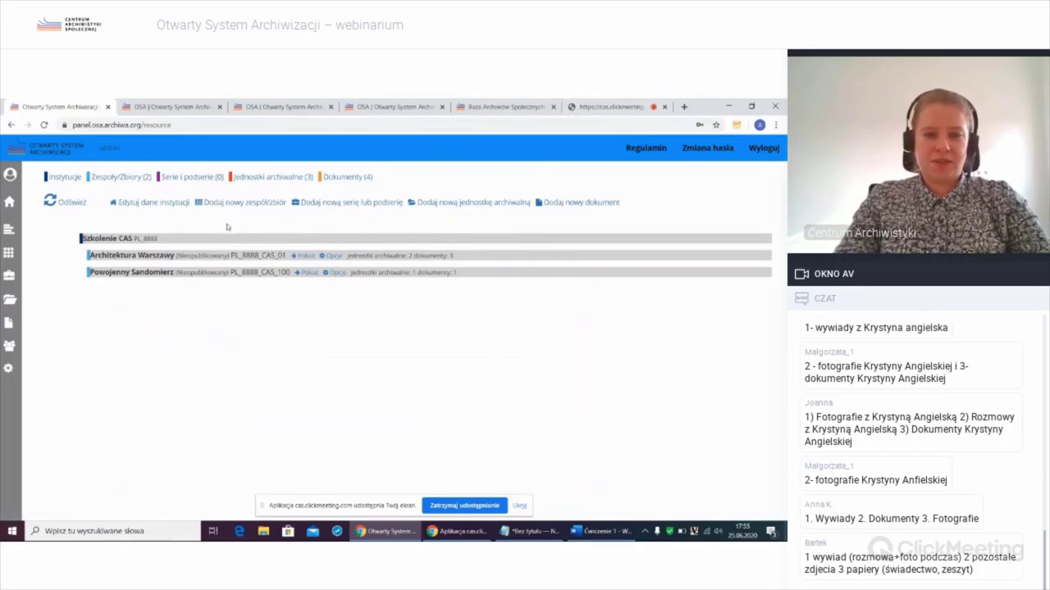
Look through the Fundacja Ważka portal and ClickMeeting tabs, then return to the panel.
left_click(392, 107)
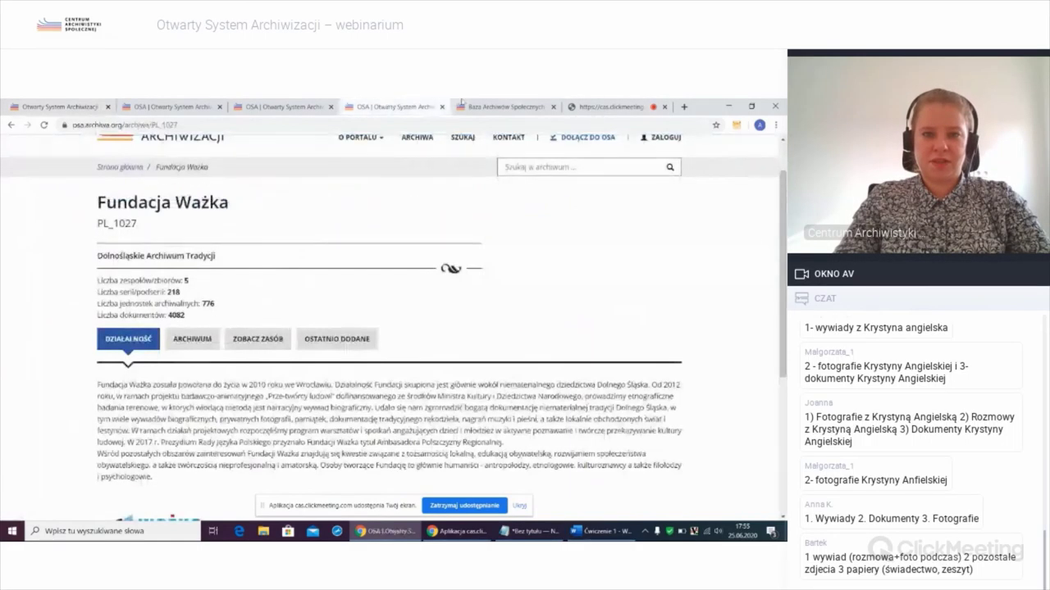
left_click(607, 106)
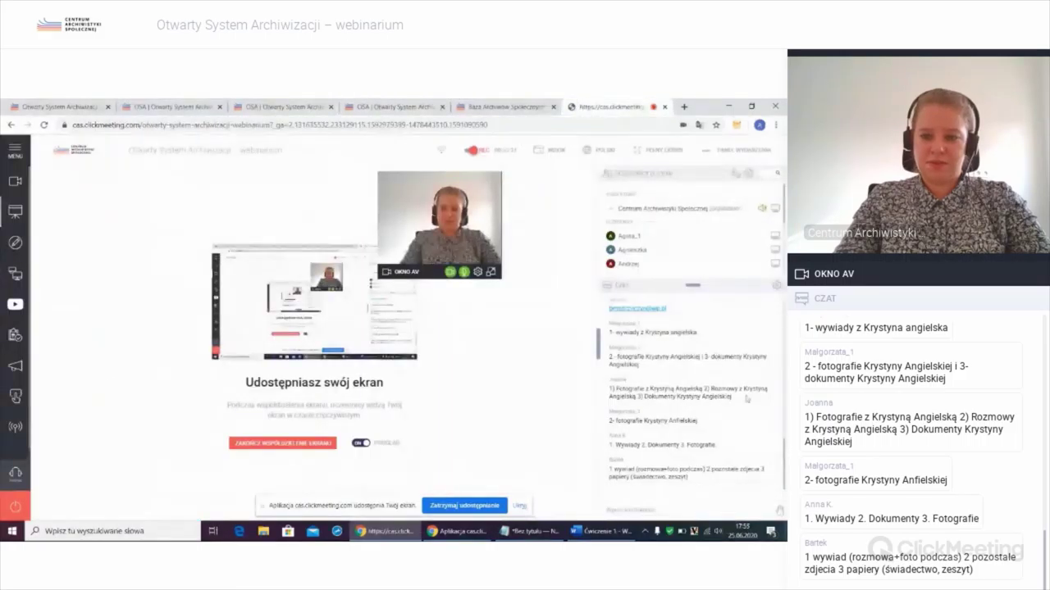
left_click(201, 106)
left_click(62, 107)
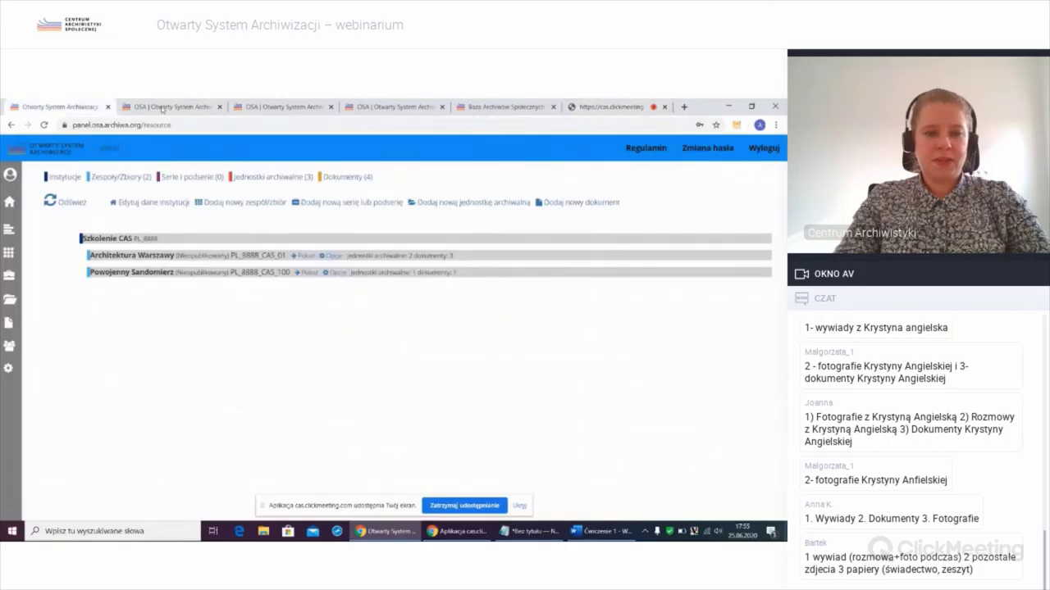
Close the extra OSA portal tabs and go back to the panel's resource view.
left_click(218, 108)
left_click(215, 104)
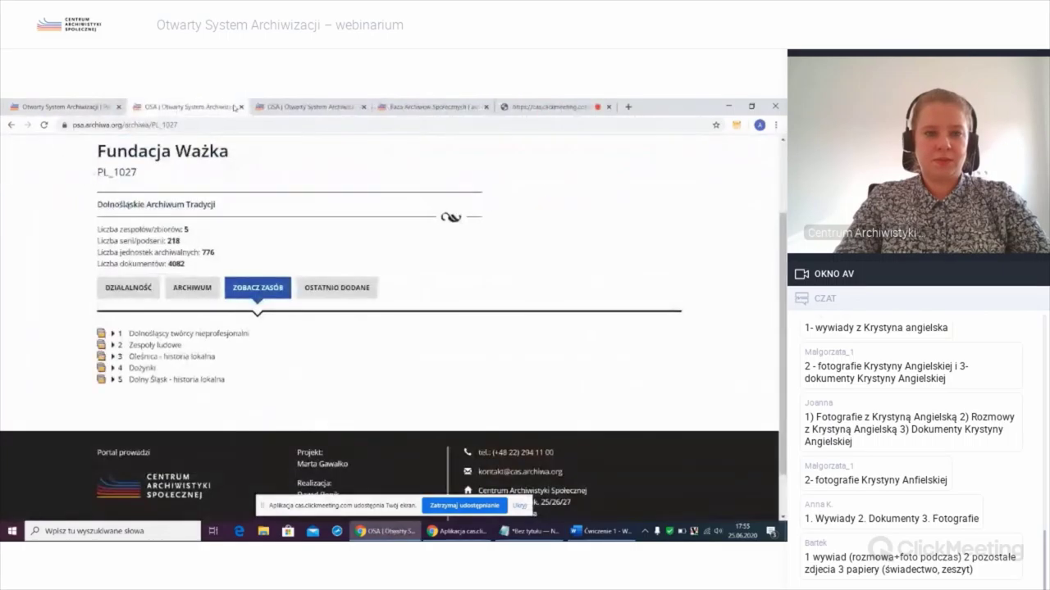
left_click(241, 107)
left_click(241, 106)
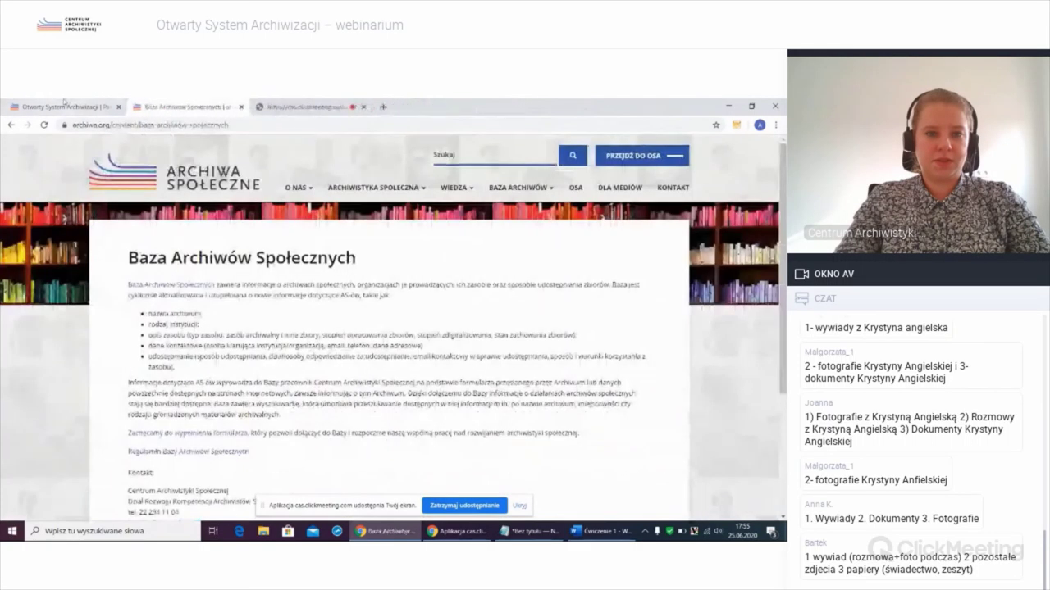
left_click(64, 105)
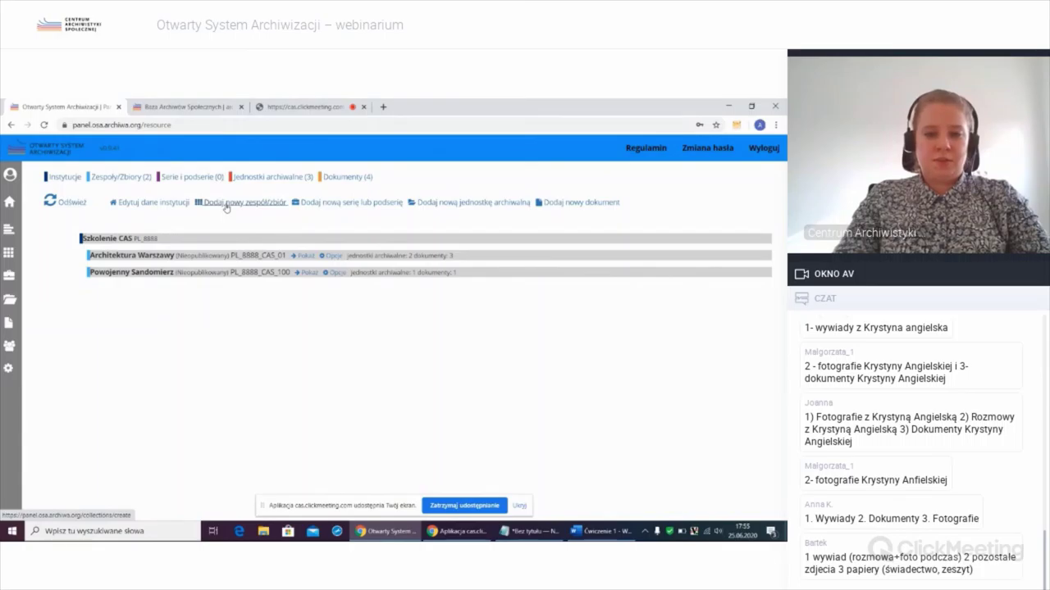
Start a new collection and scroll through the blank 'Dodawanie nowego zespołu/zbioru' form.
left_click(227, 207)
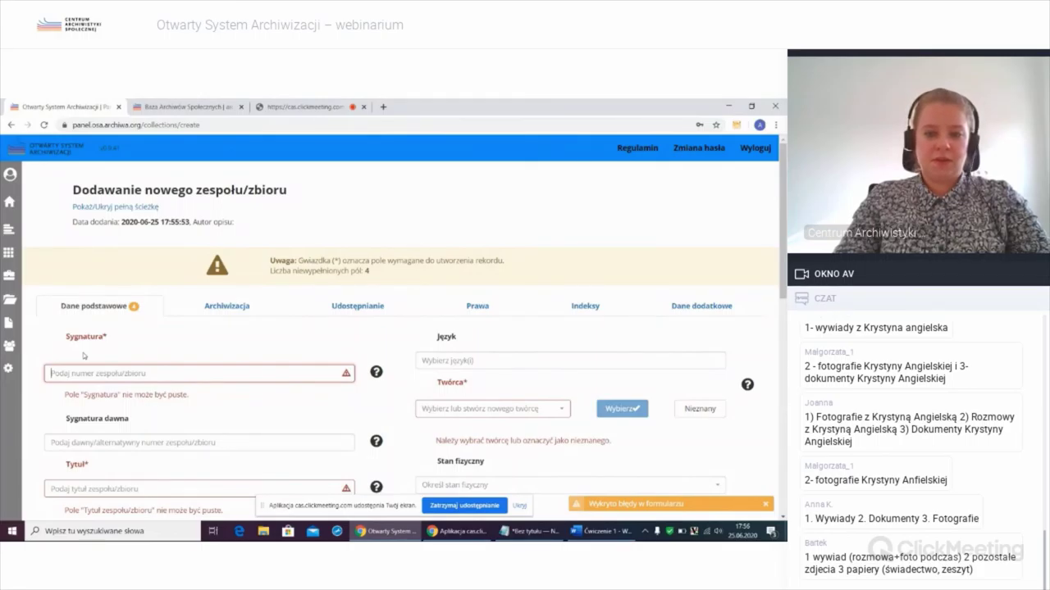
scroll(83, 356, "down", 10)
scroll(492, 410, "up", 1)
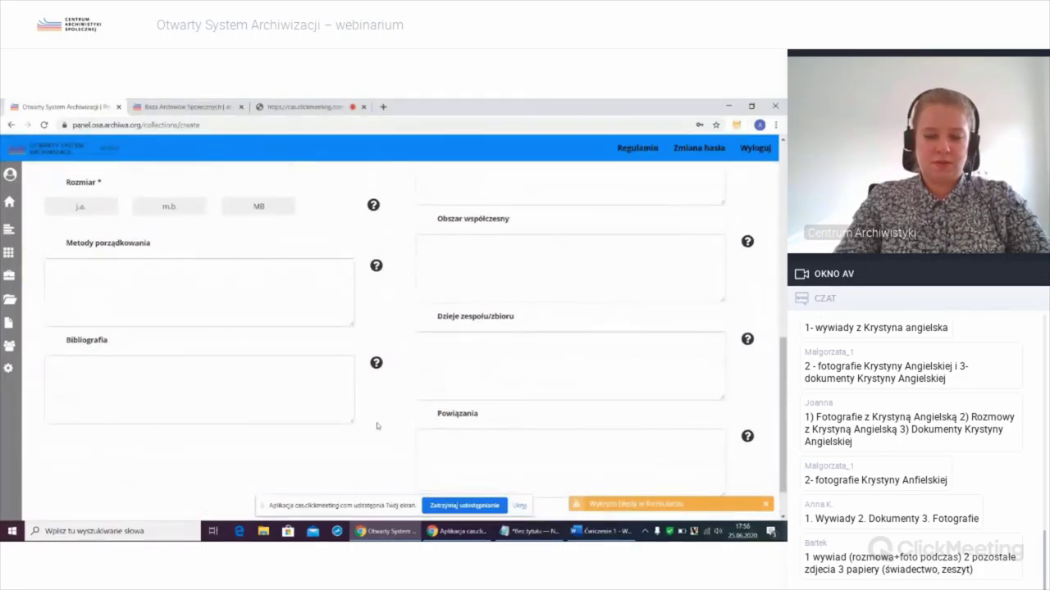
scroll(377, 426, "down", 1)
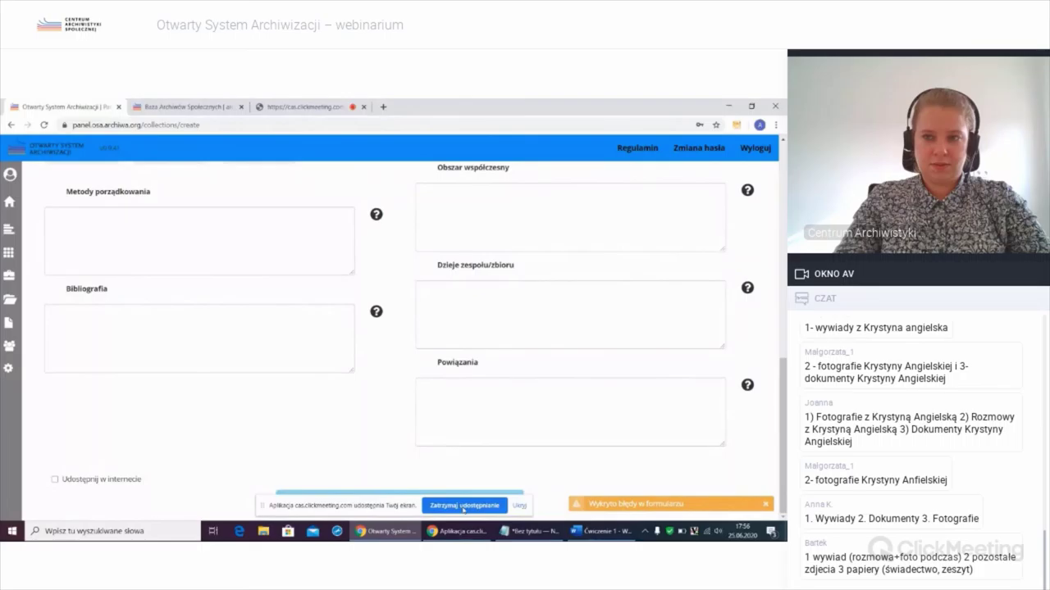
scroll(328, 369, "up", 12)
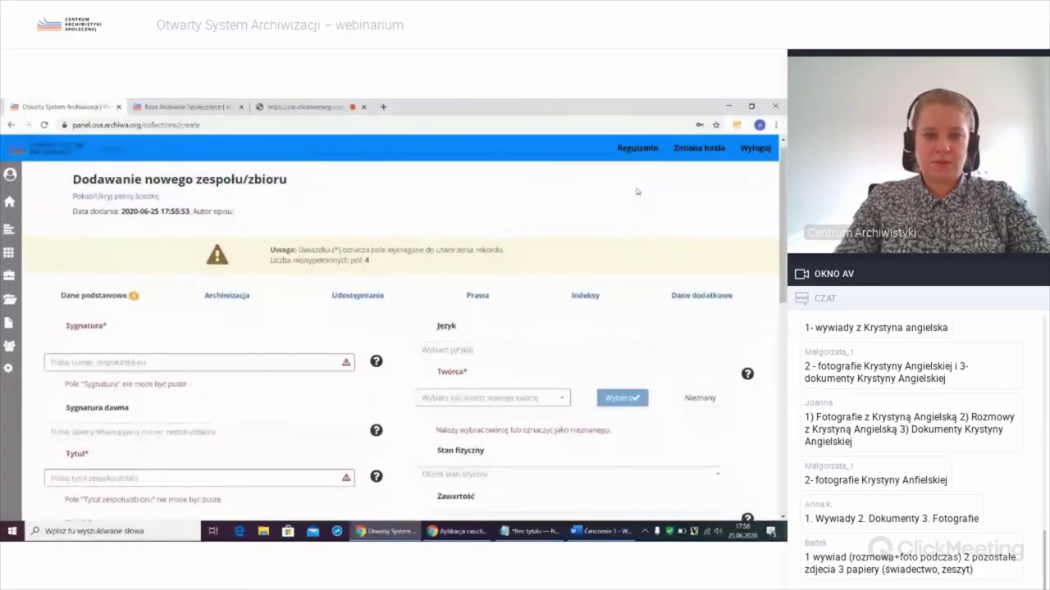
scroll(366, 310, "down", 3)
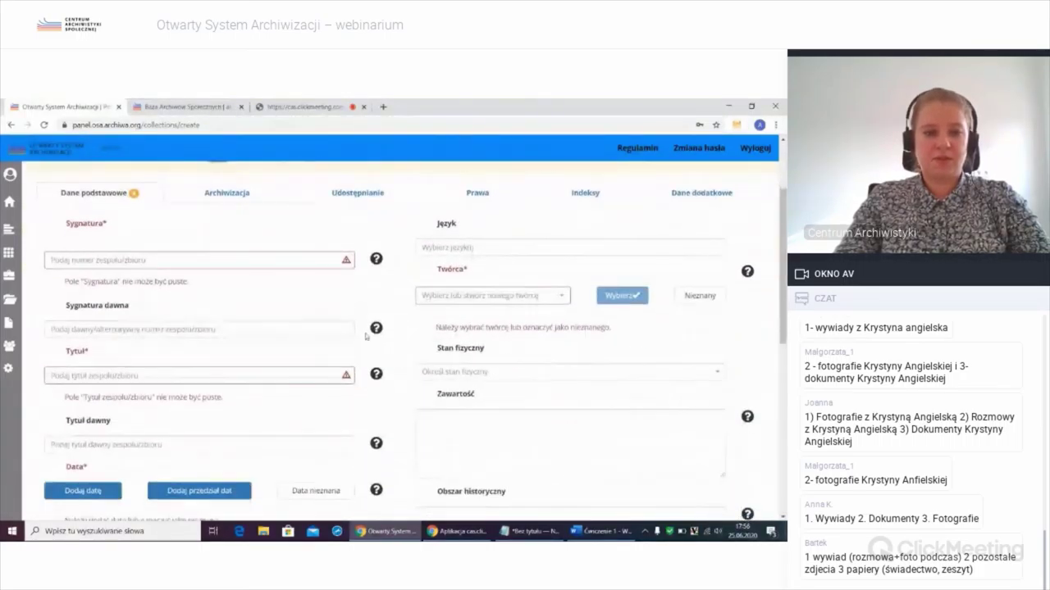
scroll(366, 310, "up", 3)
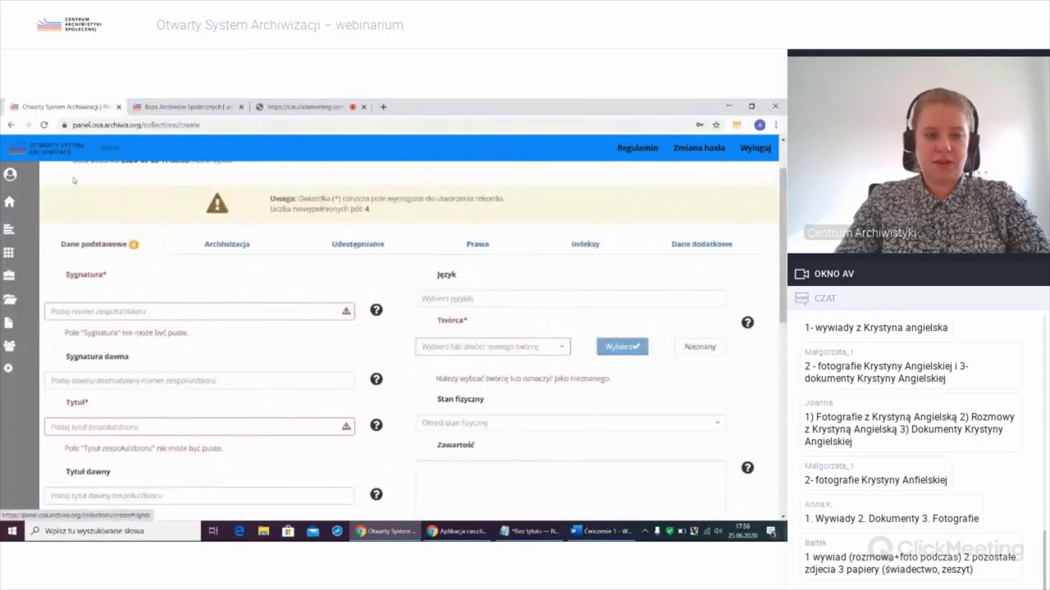
mouse_move(3, 182)
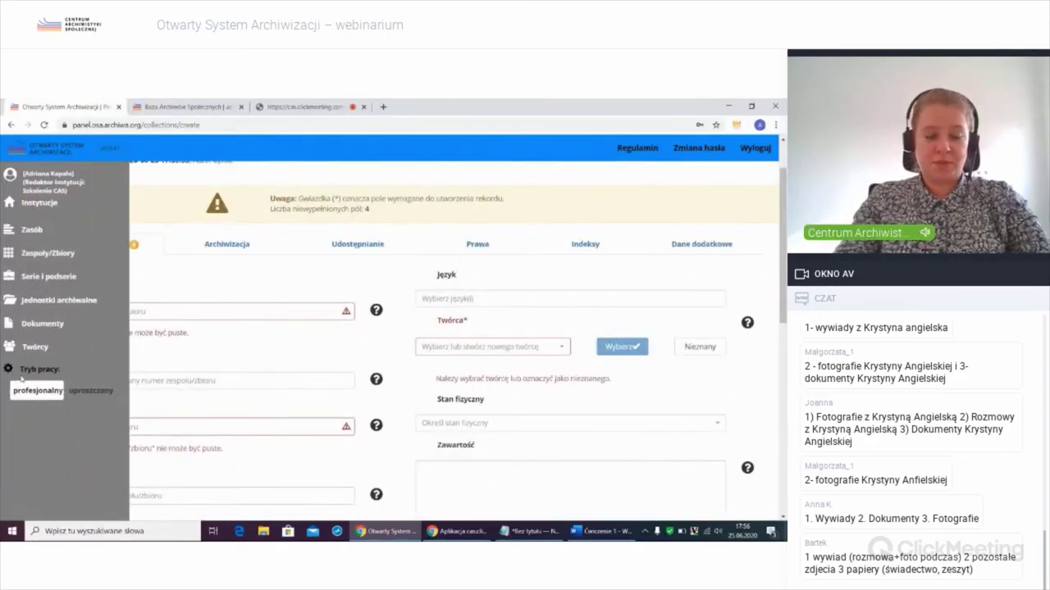
Try the new collection form in simplified work mode, then switch back to profesjonalny.
left_click(90, 391)
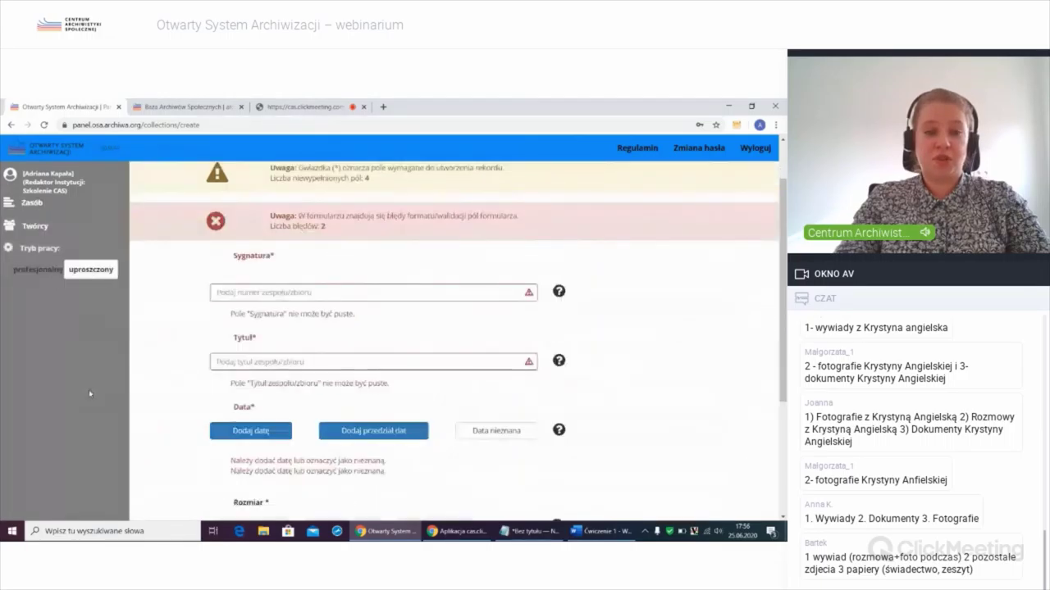
scroll(386, 250, "up", 1)
scroll(366, 295, "down", 3)
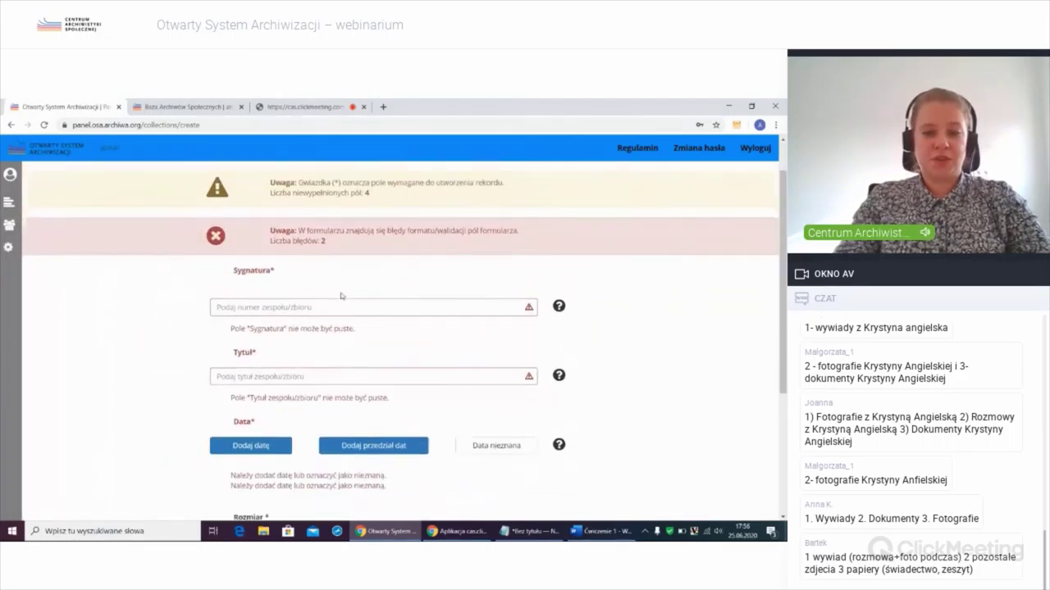
scroll(374, 346, "up", 3)
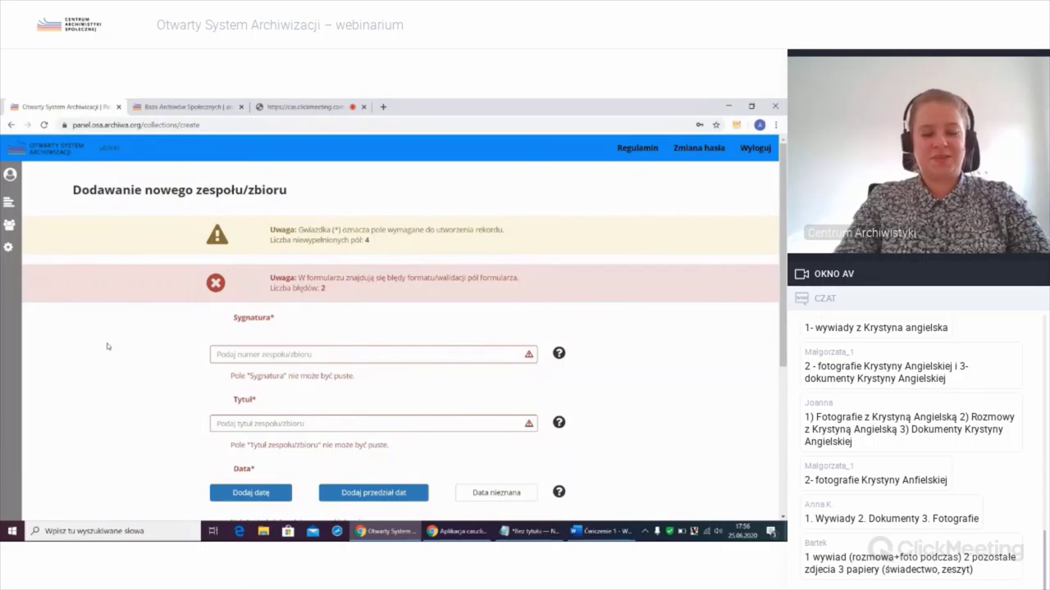
mouse_move(26, 277)
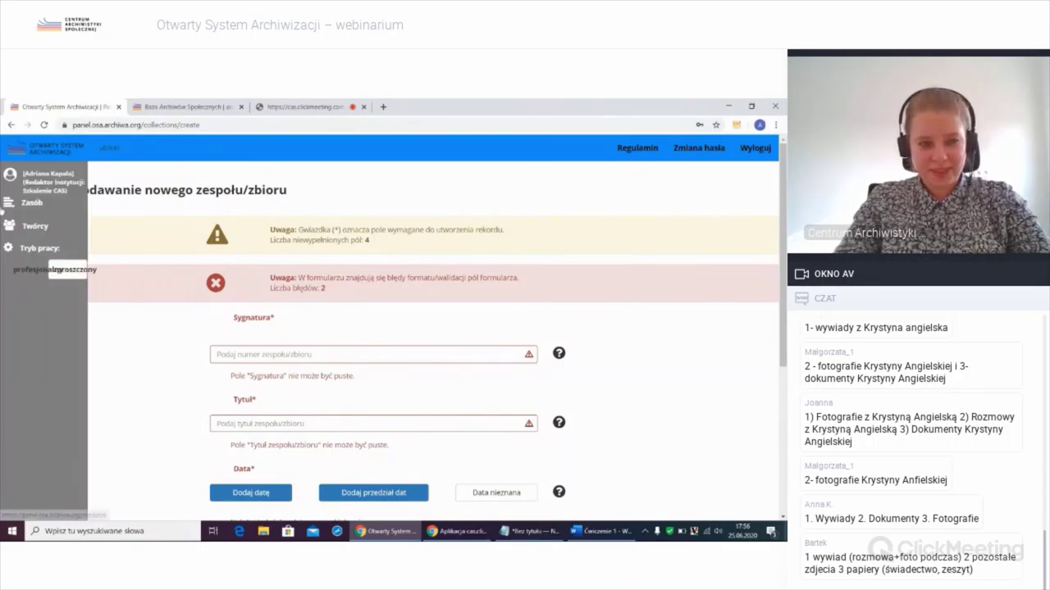
left_click(33, 271)
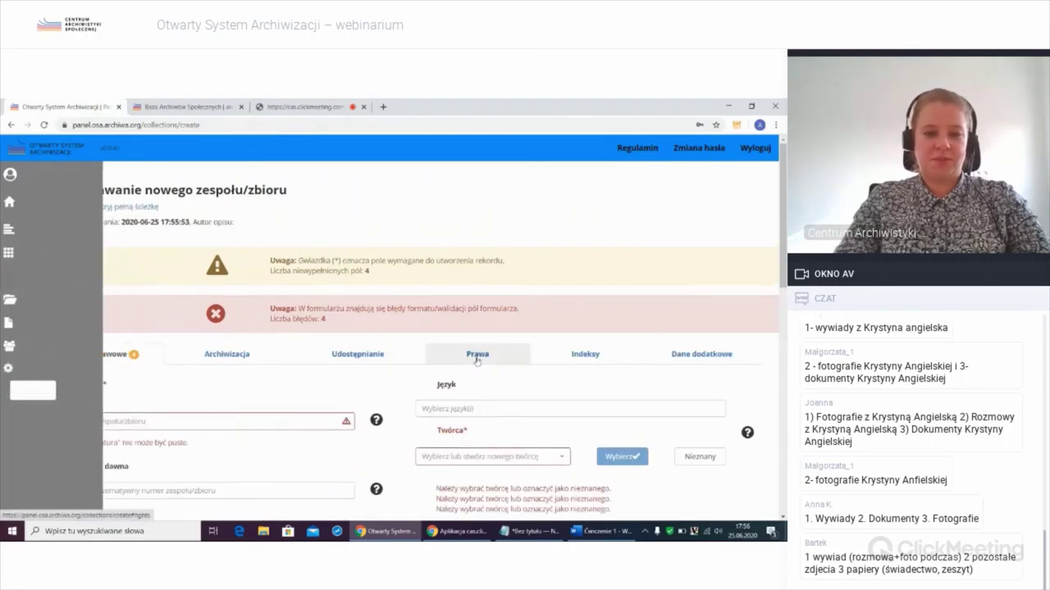
Enter Sygnatura 1222 and Tytuł 'Polacy na Wschodzie' for the new collection.
left_click(208, 422)
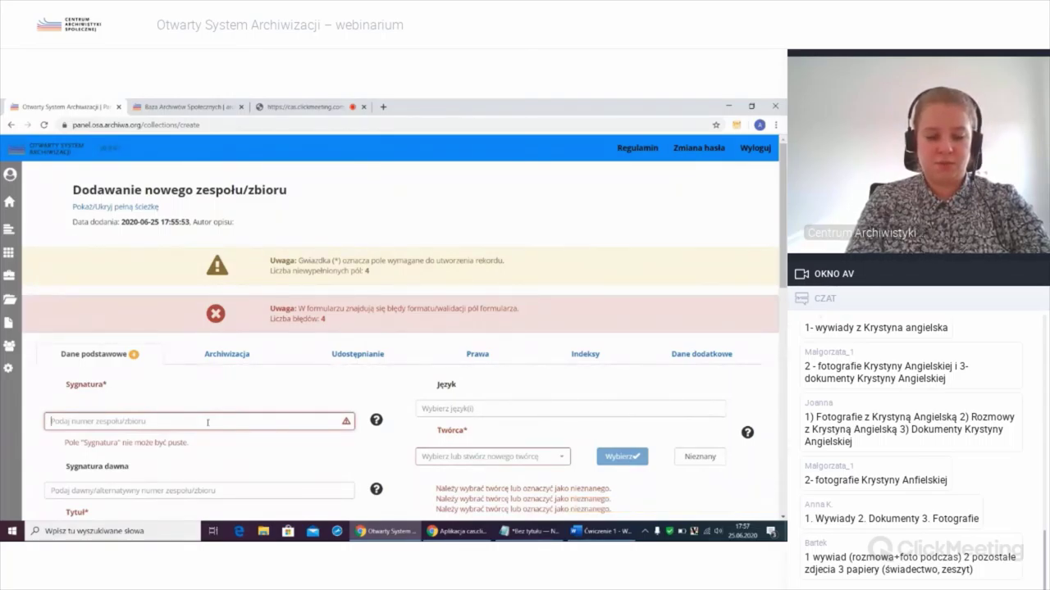
type("1222")
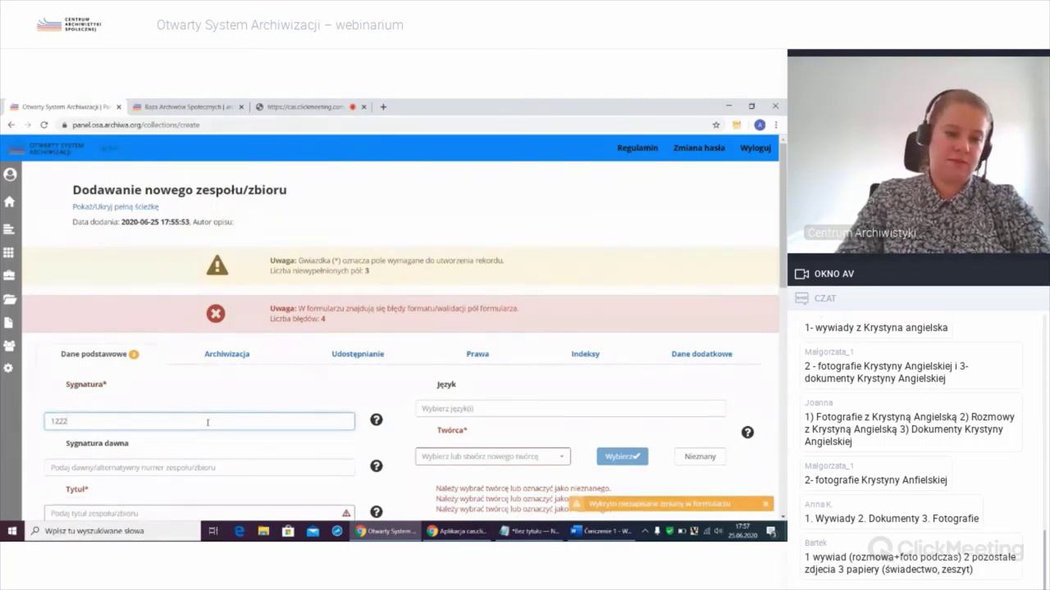
scroll(206, 431, "down", 2)
scroll(265, 243, "up", 3)
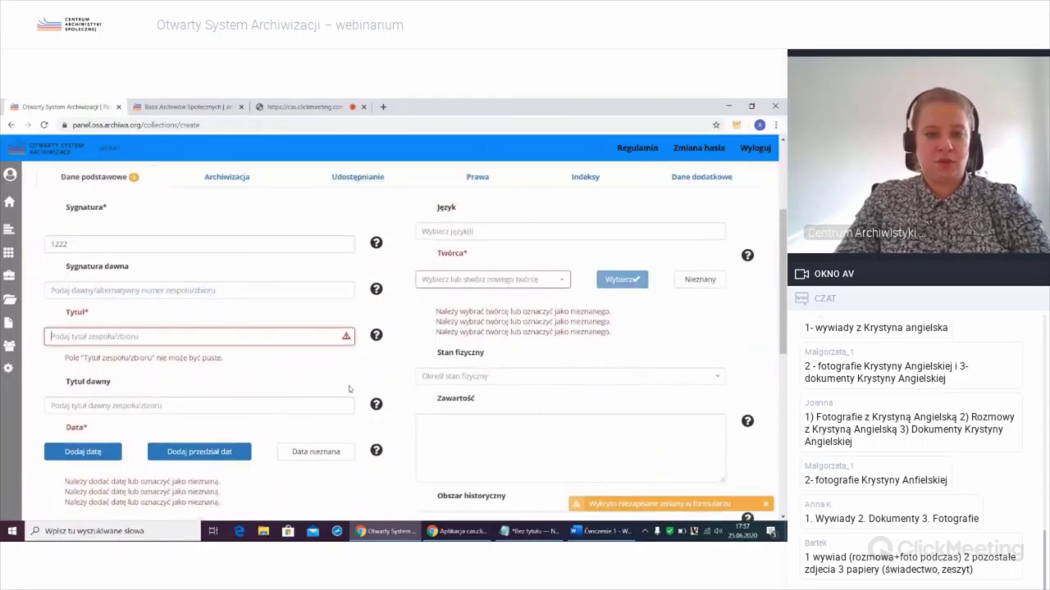
scroll(108, 398, "down", 3)
scroll(117, 276, "up", 1)
type("P")
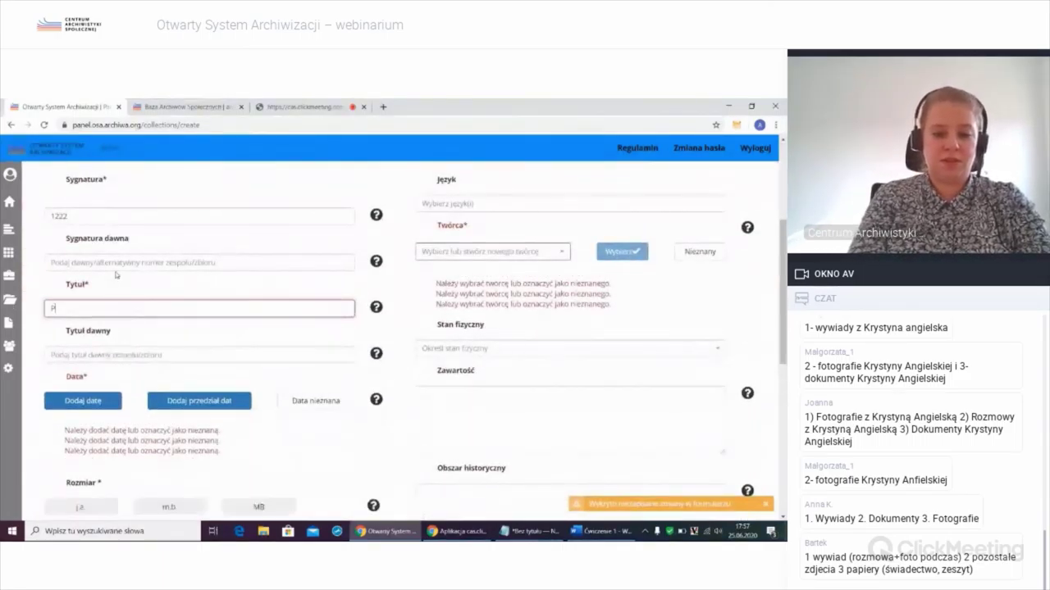
type("olacy na Wschodzie")
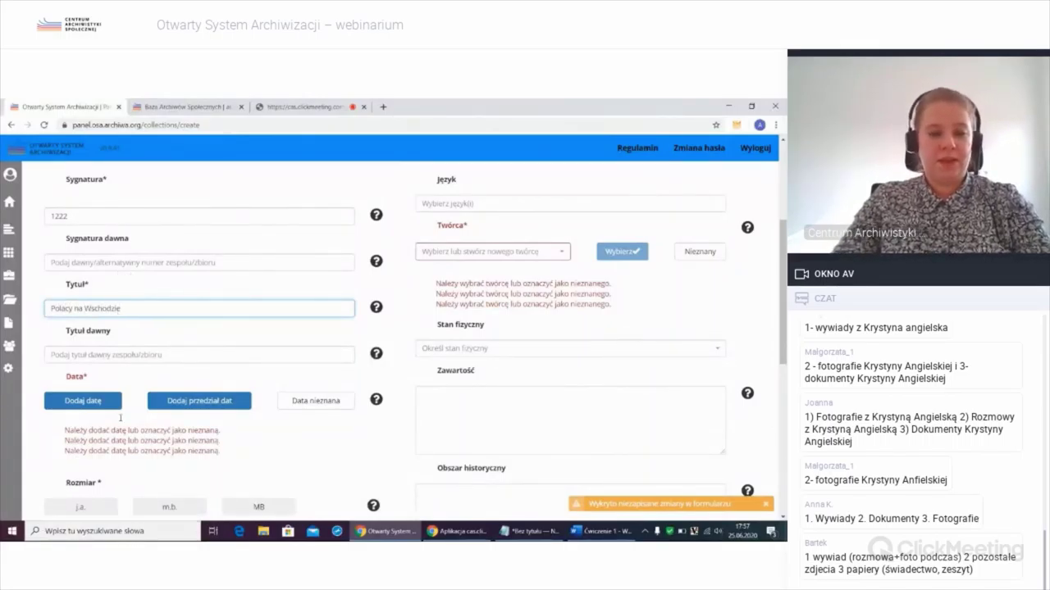
left_click(119, 402)
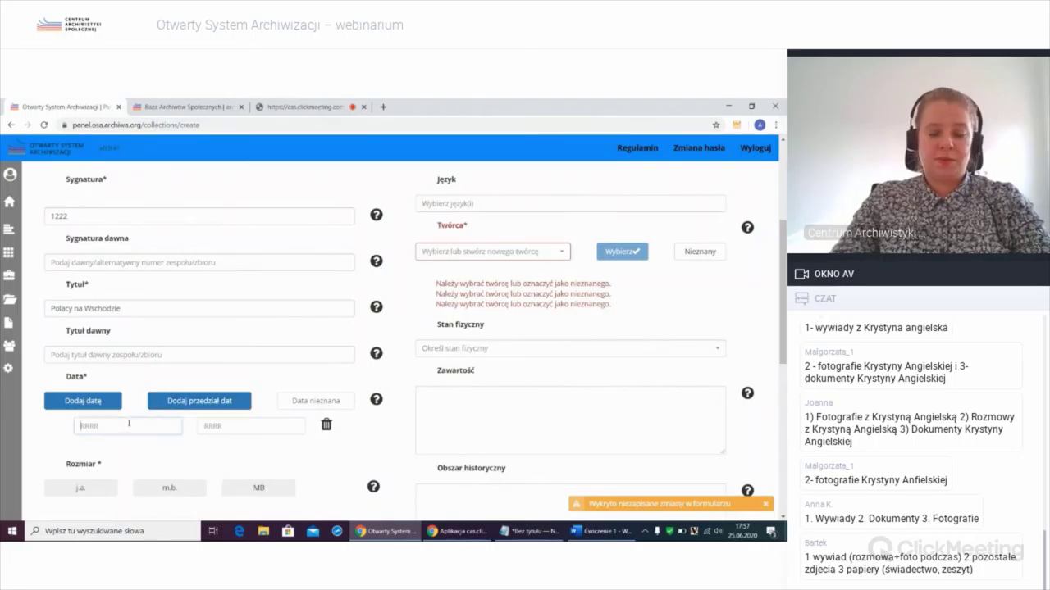
left_click(129, 424)
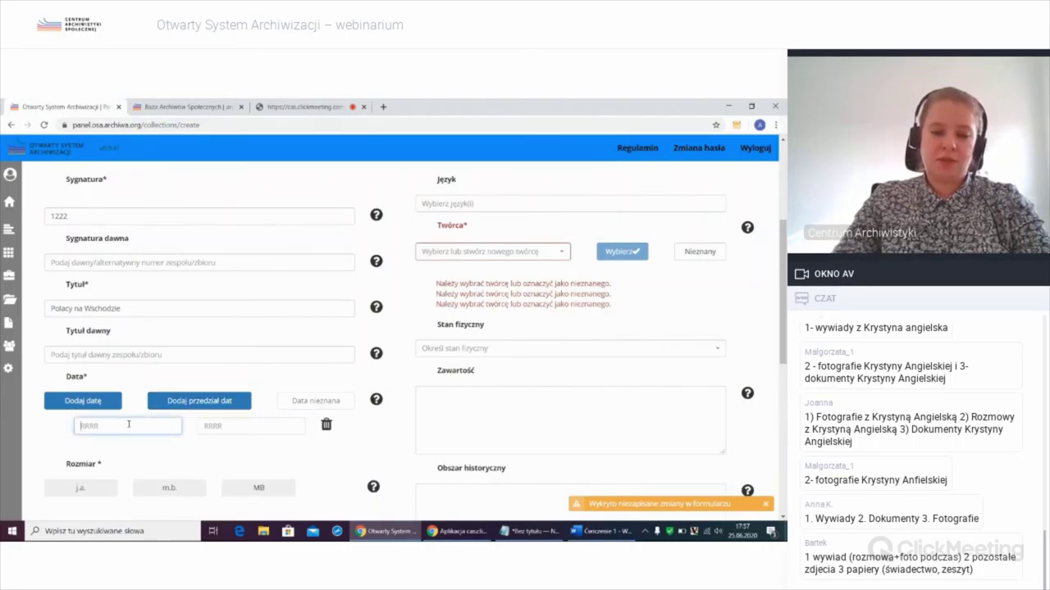
left_click(376, 400)
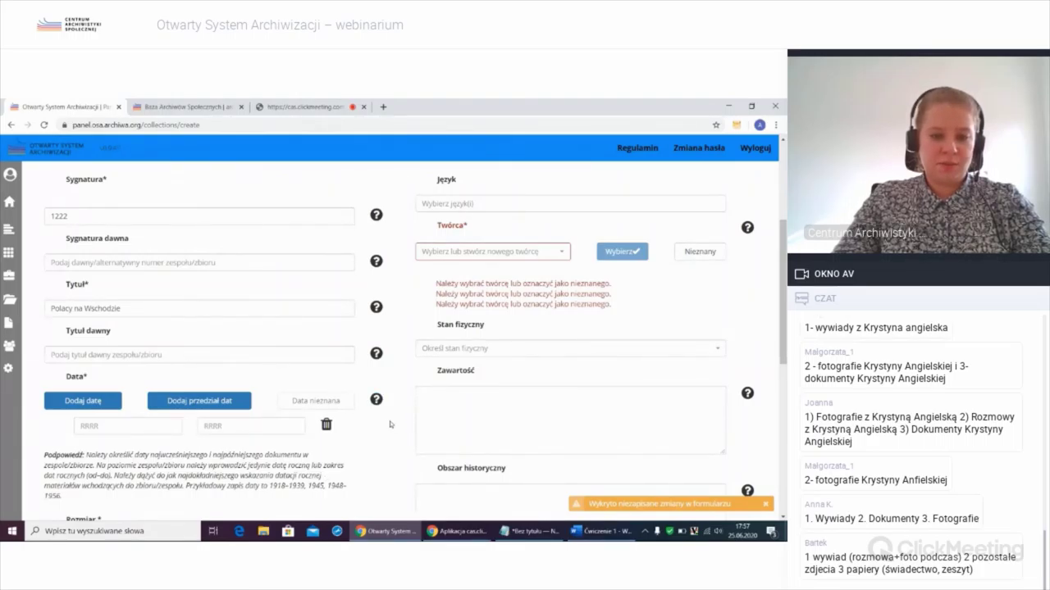
left_click(376, 400)
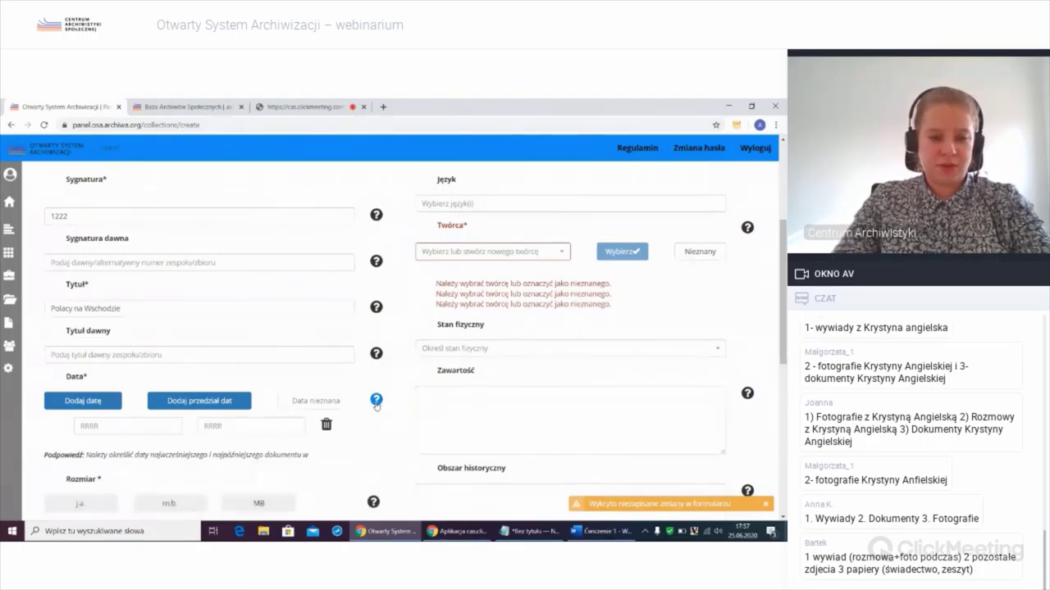
left_click(154, 430)
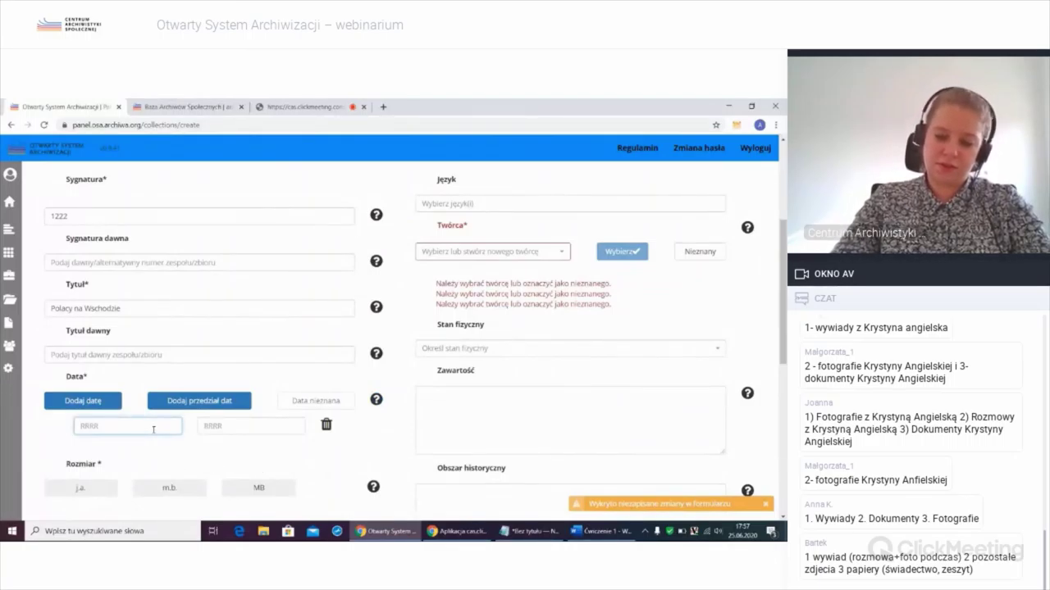
type("2006")
key("Tab")
type("2012")
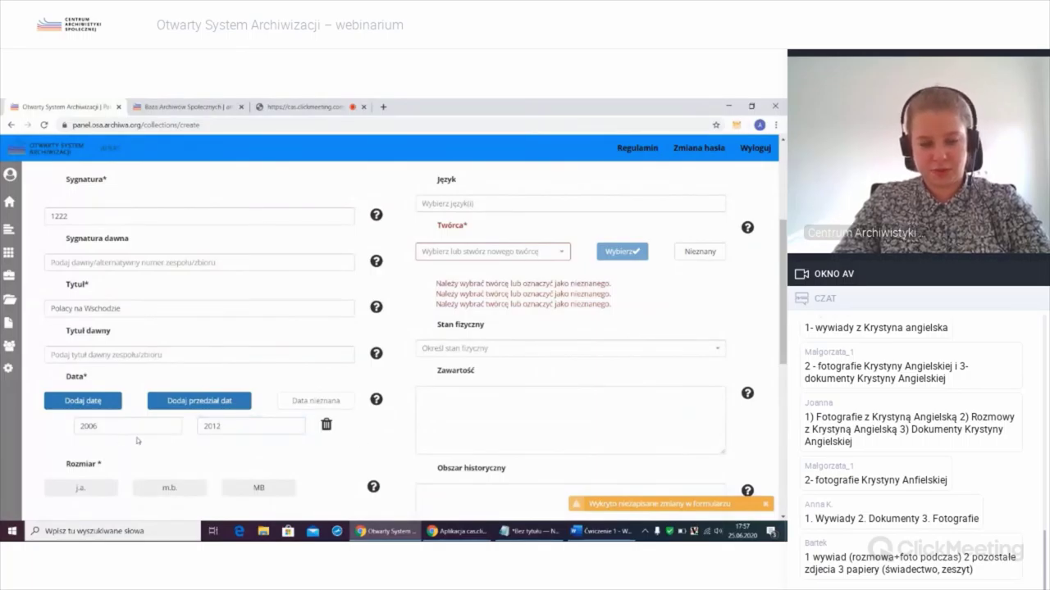
scroll(137, 440, "down", 2)
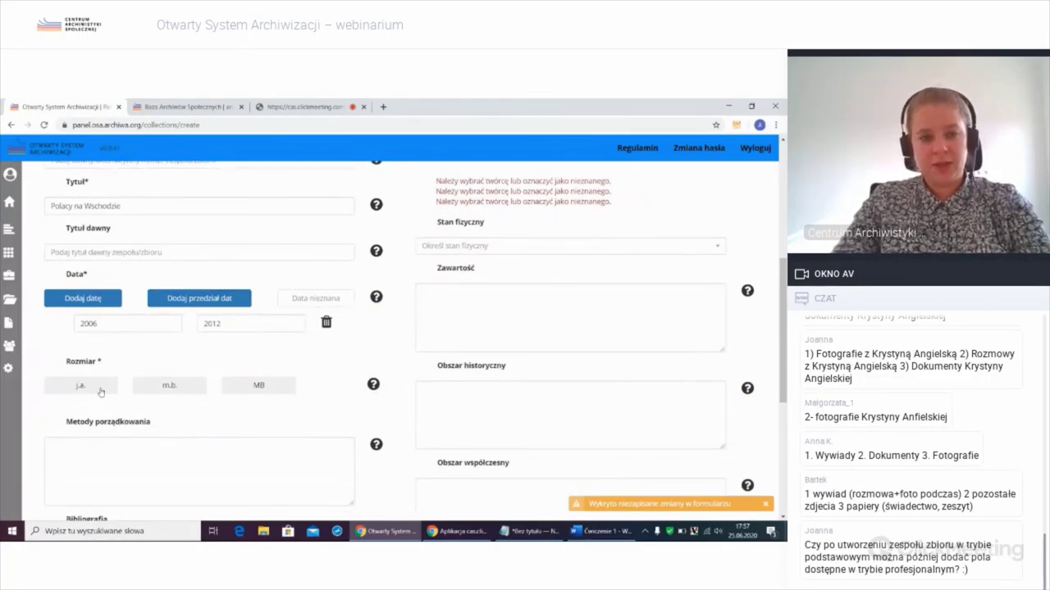
scroll(101, 392, "down", 3)
scroll(77, 343, "up", 2)
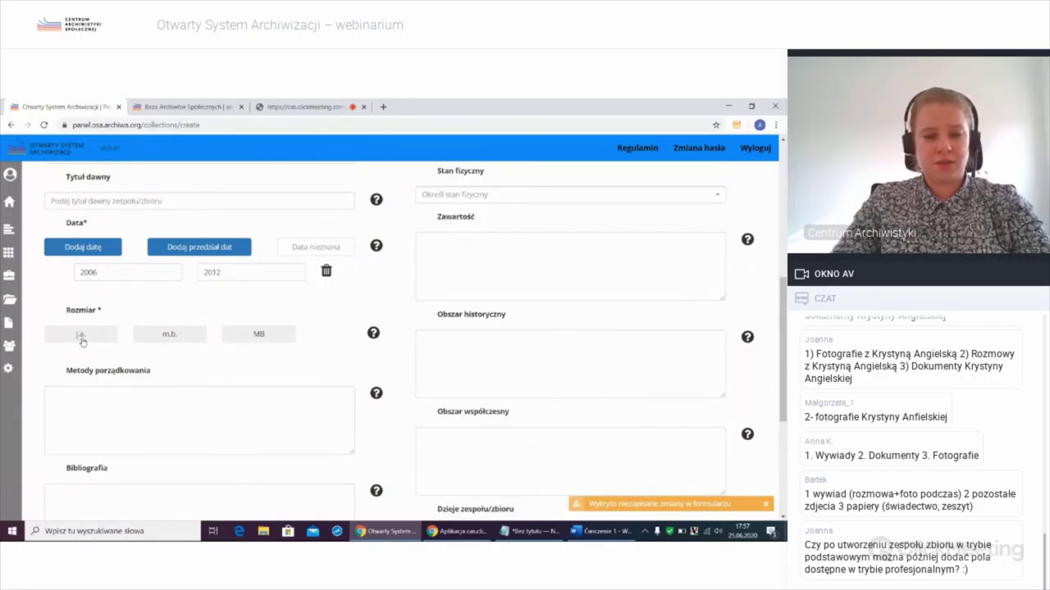
scroll(123, 345, "down", 2)
scroll(82, 350, "up", 2)
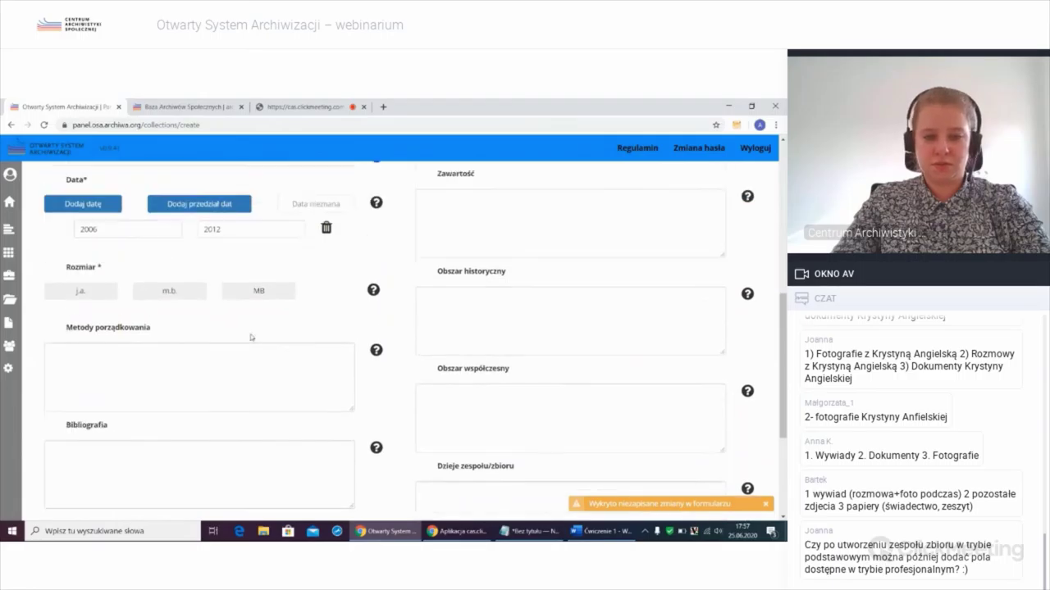
left_click(82, 336)
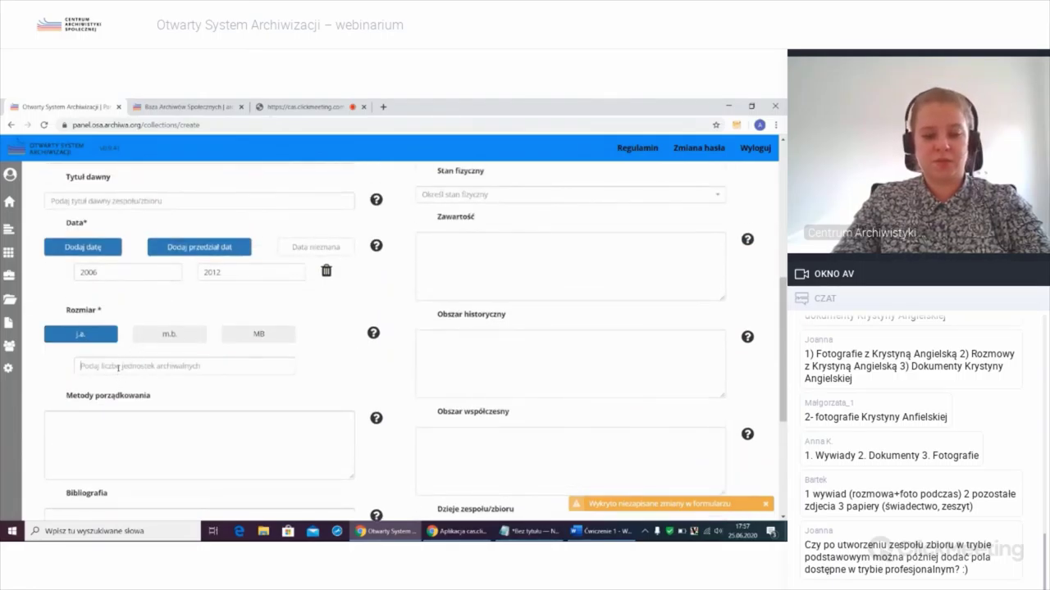
left_click(119, 366)
type("10")
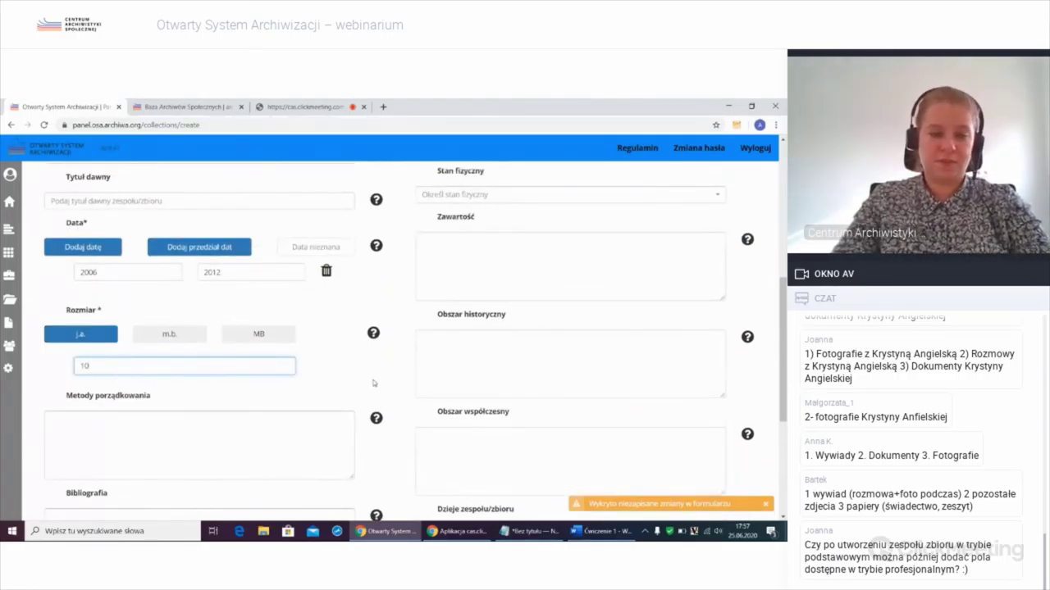
left_click(370, 383)
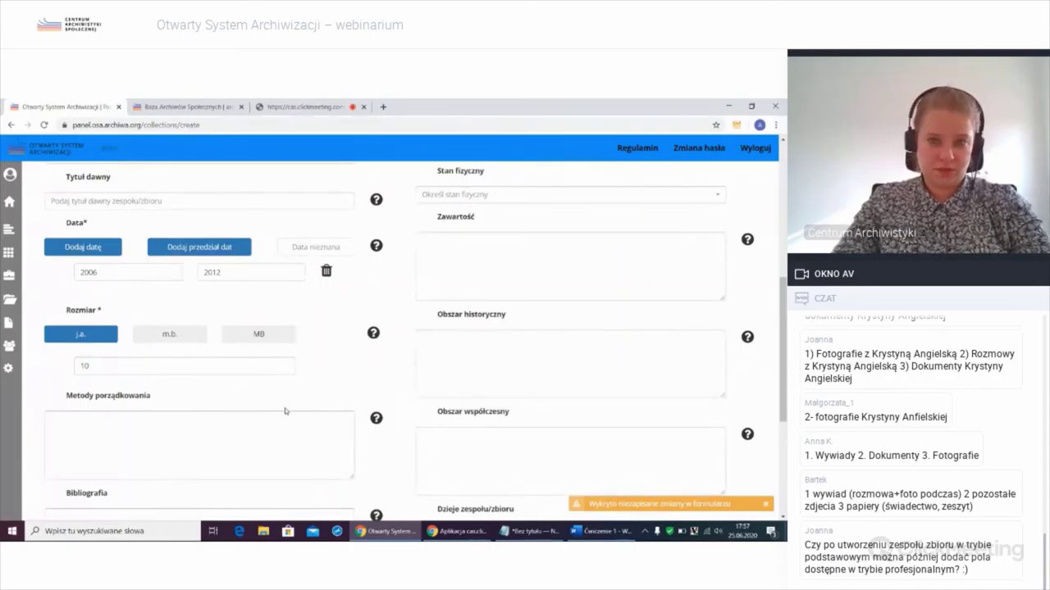
scroll(285, 409, "up", 2)
scroll(285, 407, "up", 4)
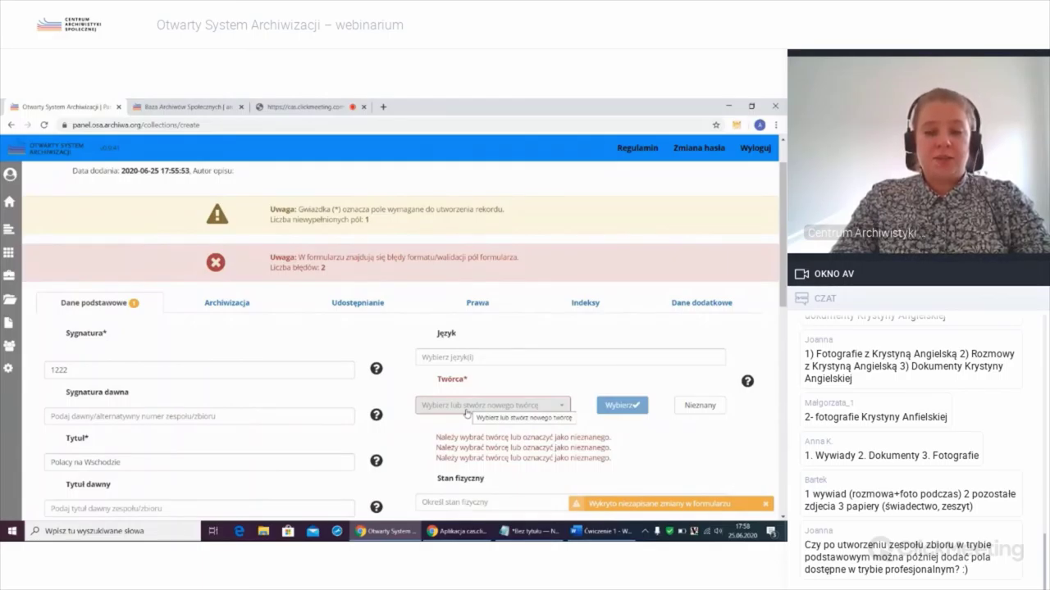
Create the creator 'Fundacja Ośrodka KARTA' and assign it as the collection's Twórca.
left_click(464, 410)
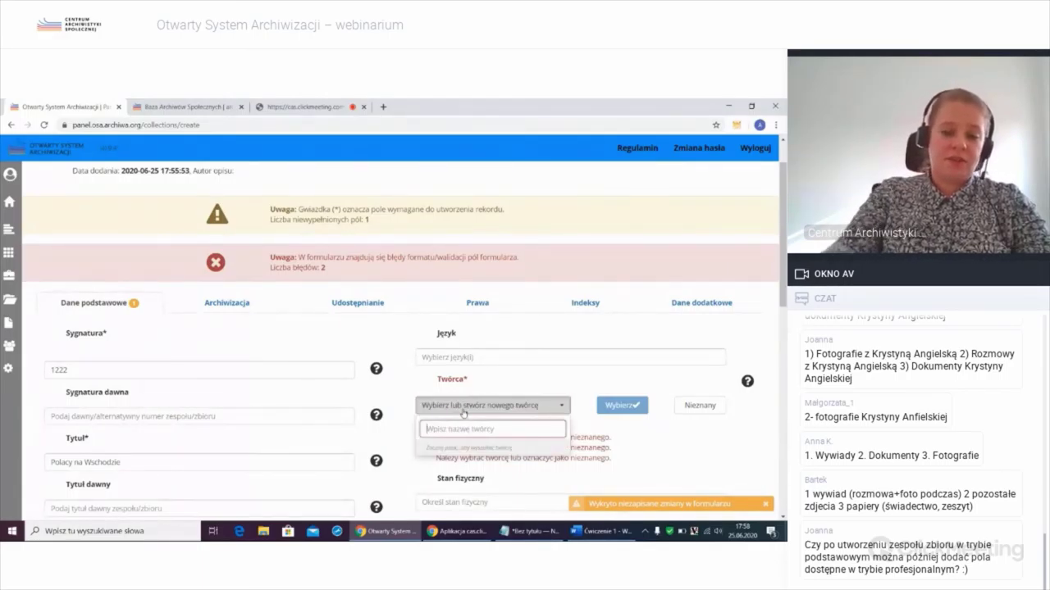
type("Funda")
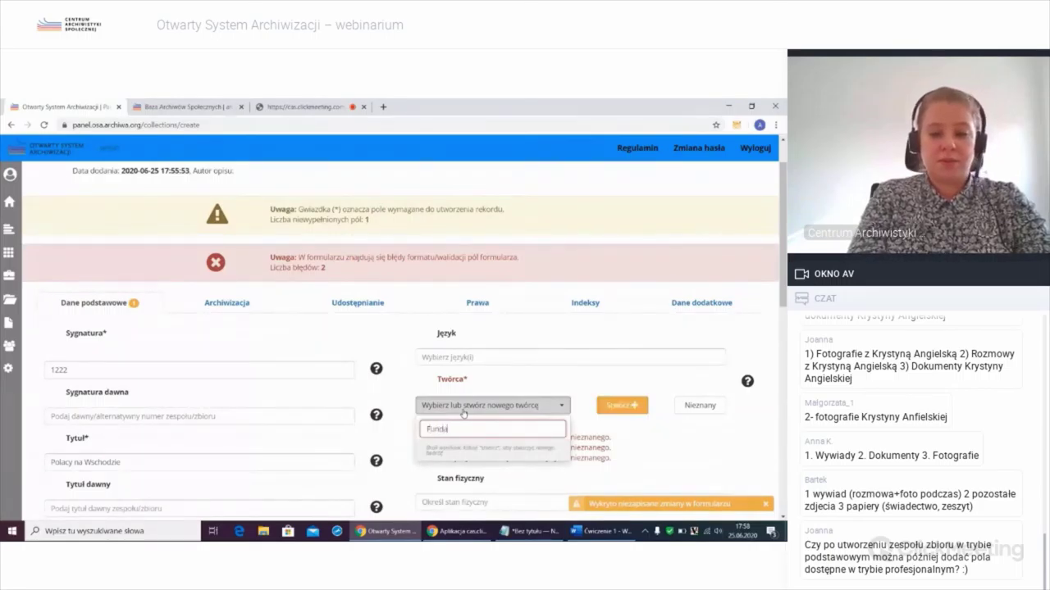
type("cja Oś")
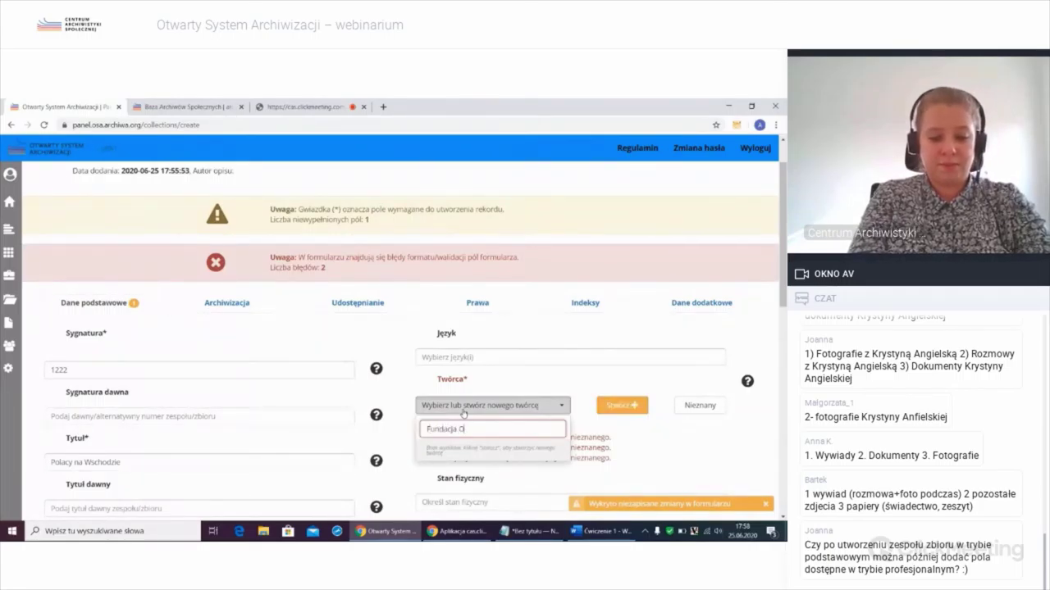
type("rodka")
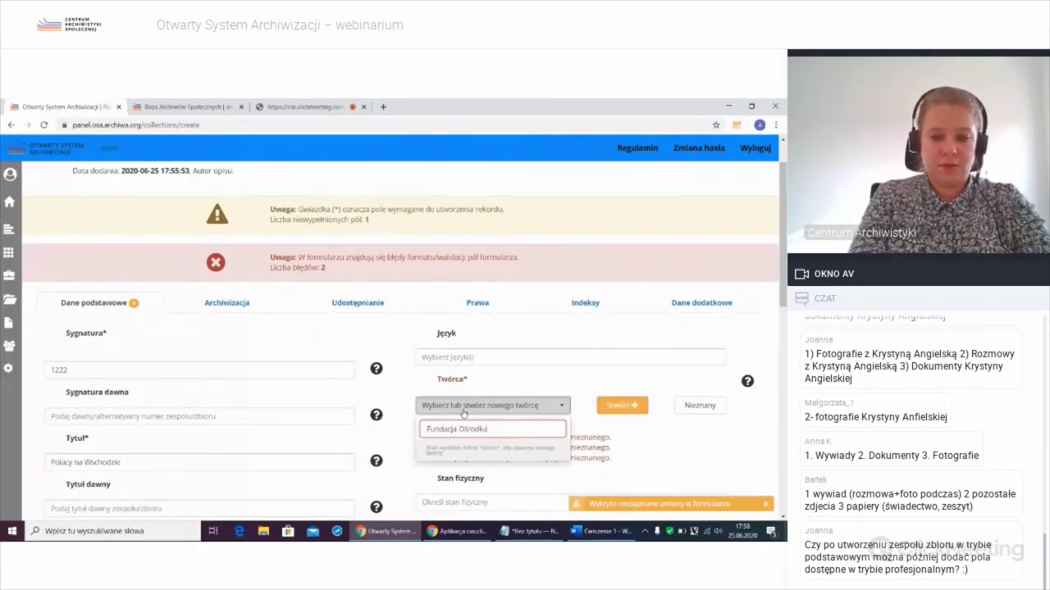
type(" KARTA")
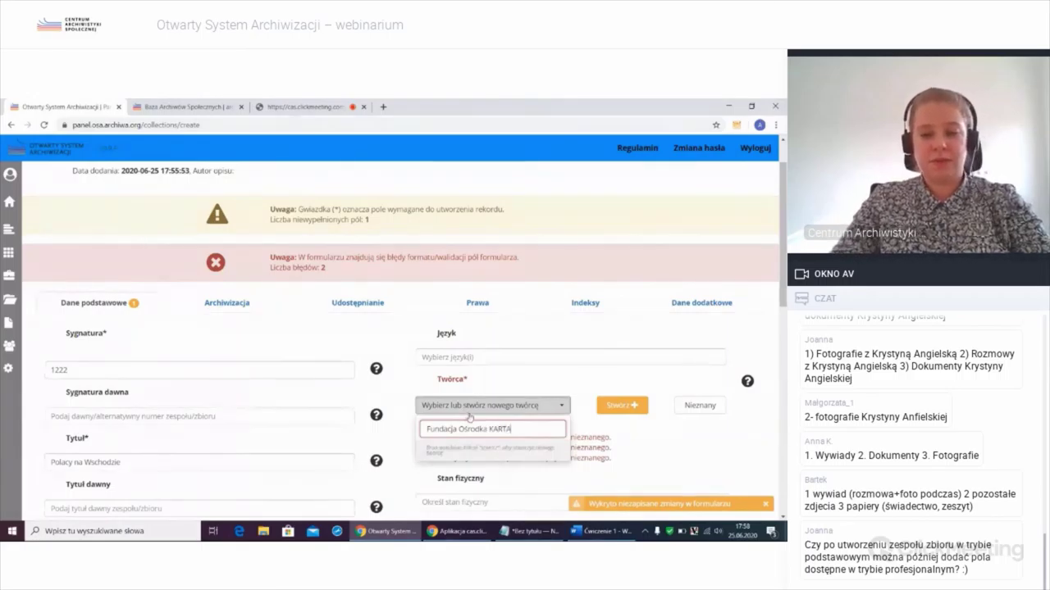
left_click(627, 404)
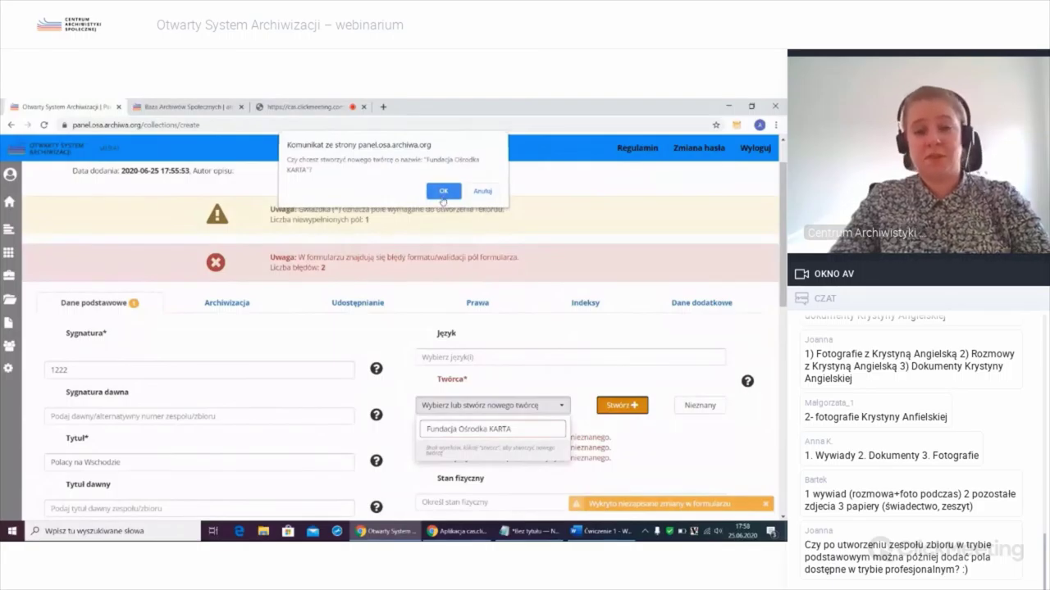
left_click(443, 192)
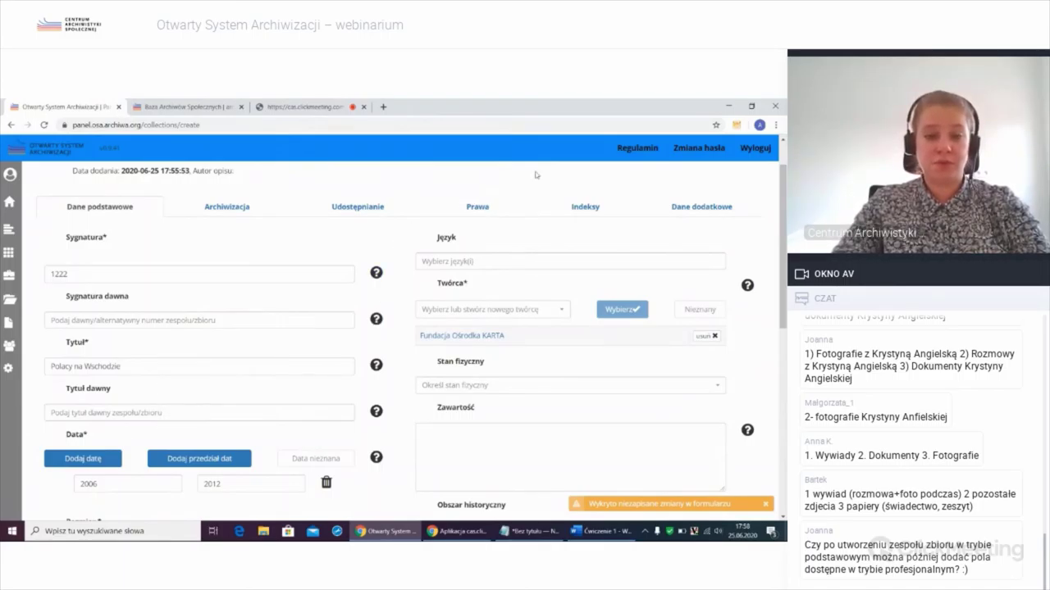
scroll(505, 283, "down", 2)
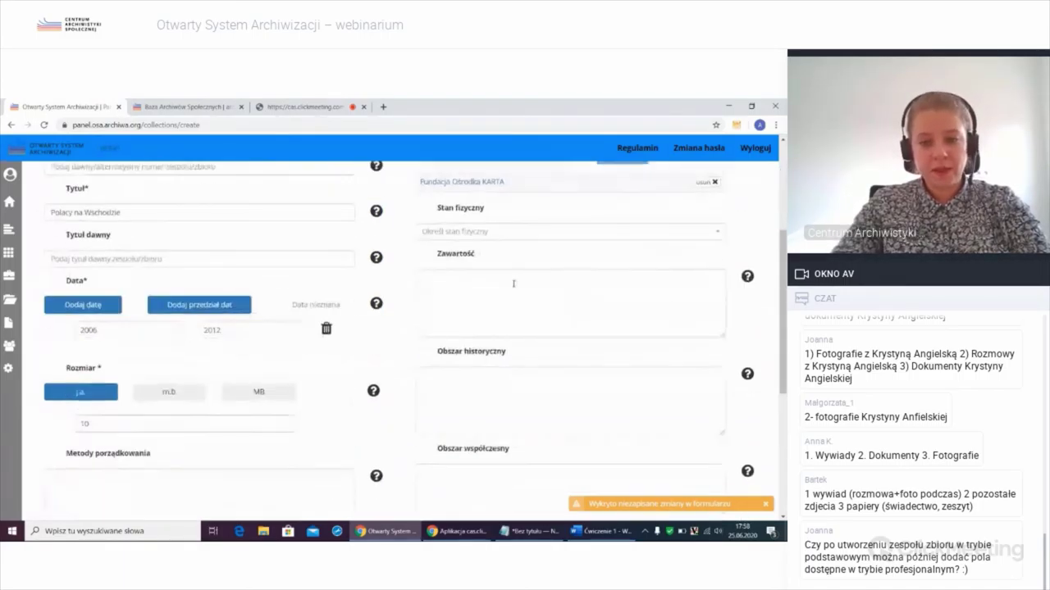
scroll(213, 310, "up", 3)
scroll(351, 358, "down", 3)
scroll(351, 357, "down", 3)
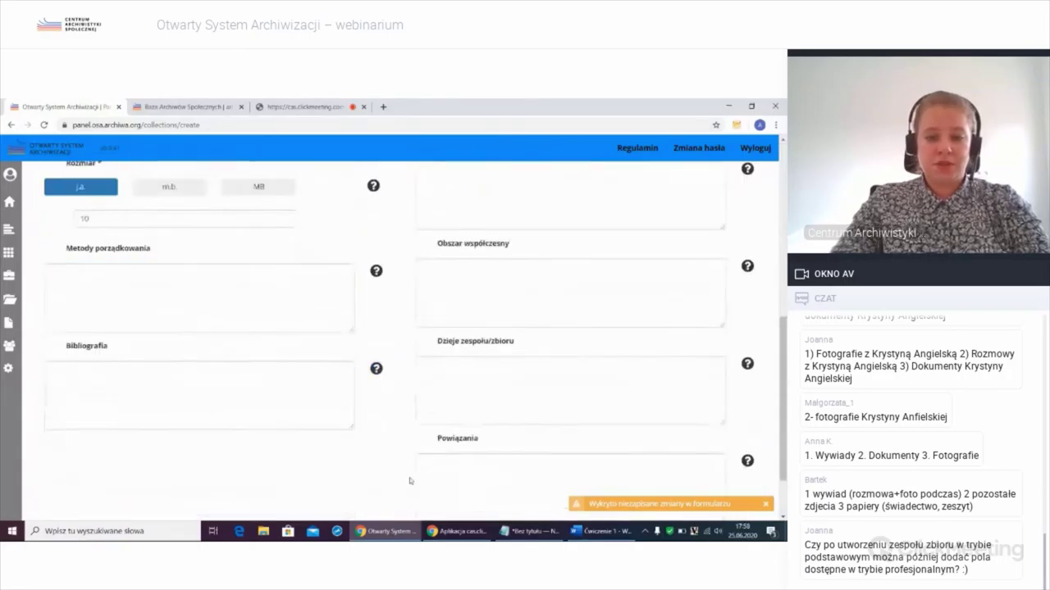
Save the Polacy na Wschodzie collection, then tick 'Udostępnij w internecie' on the form.
left_click(379, 499)
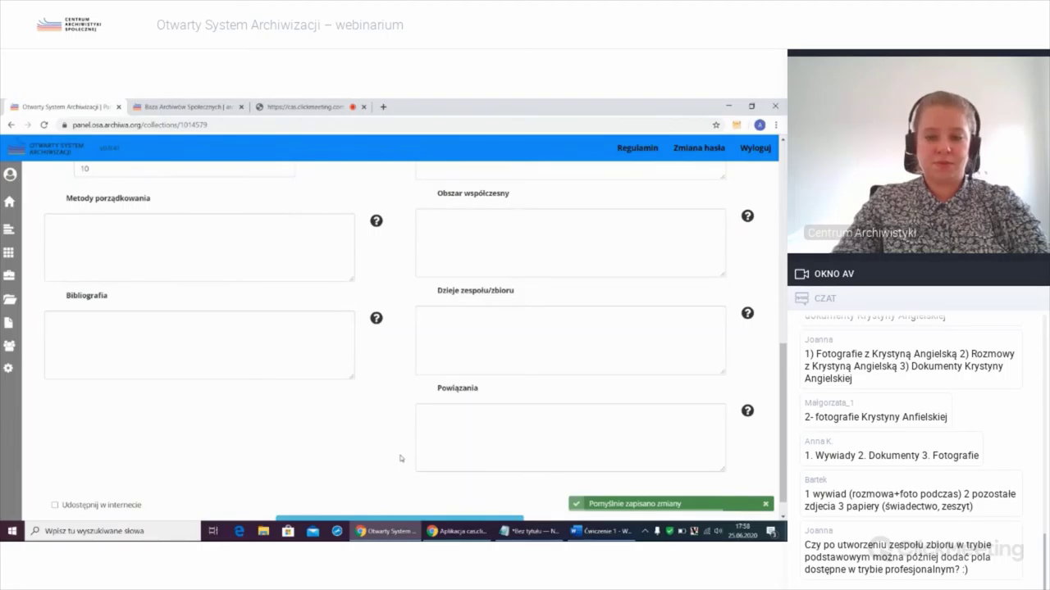
scroll(233, 509, "up", 15)
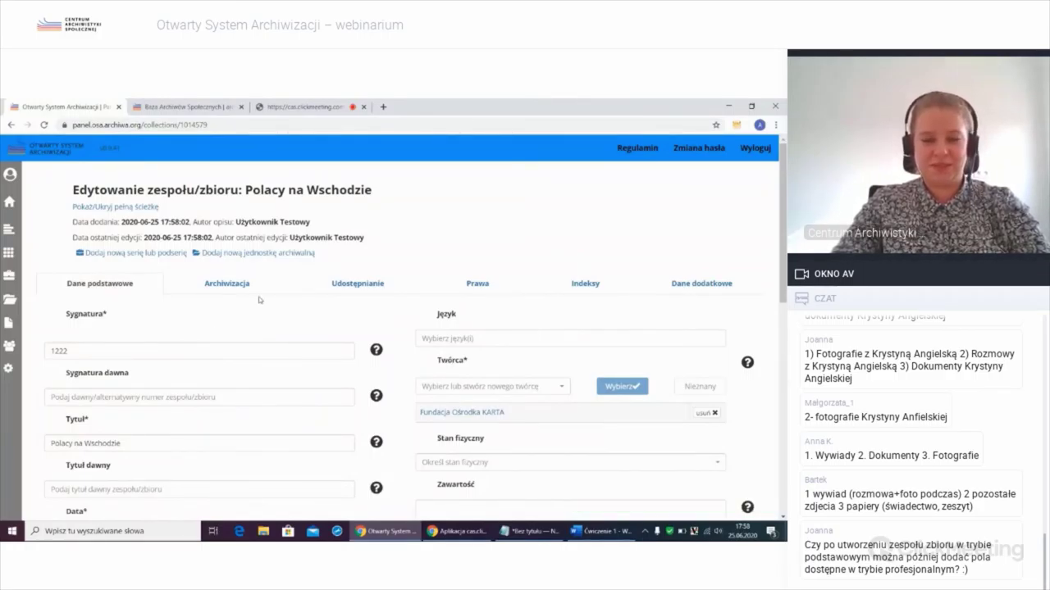
scroll(260, 300, "down", 5)
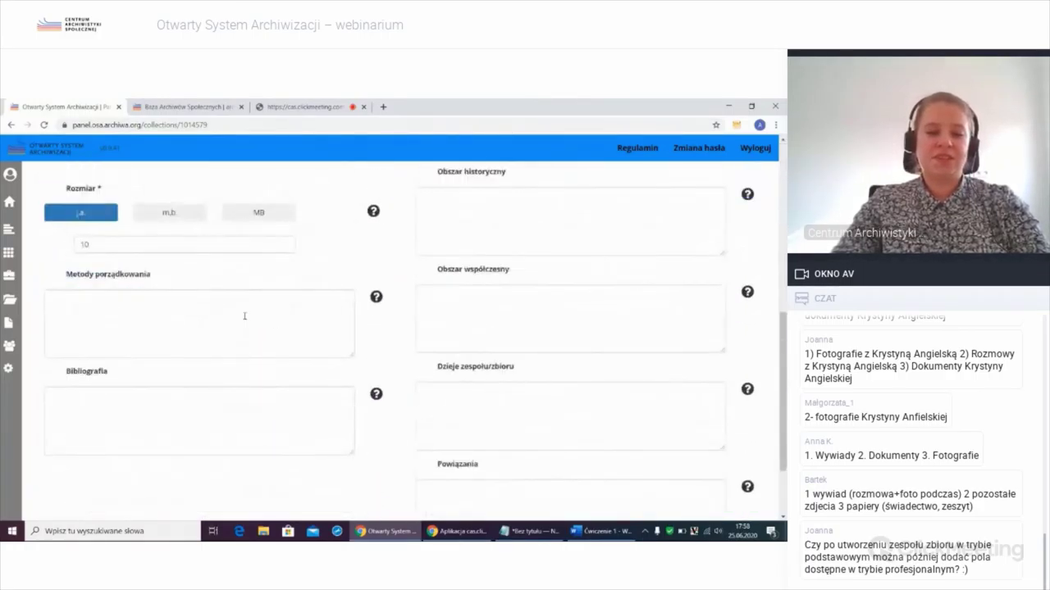
scroll(244, 316, "down", 2)
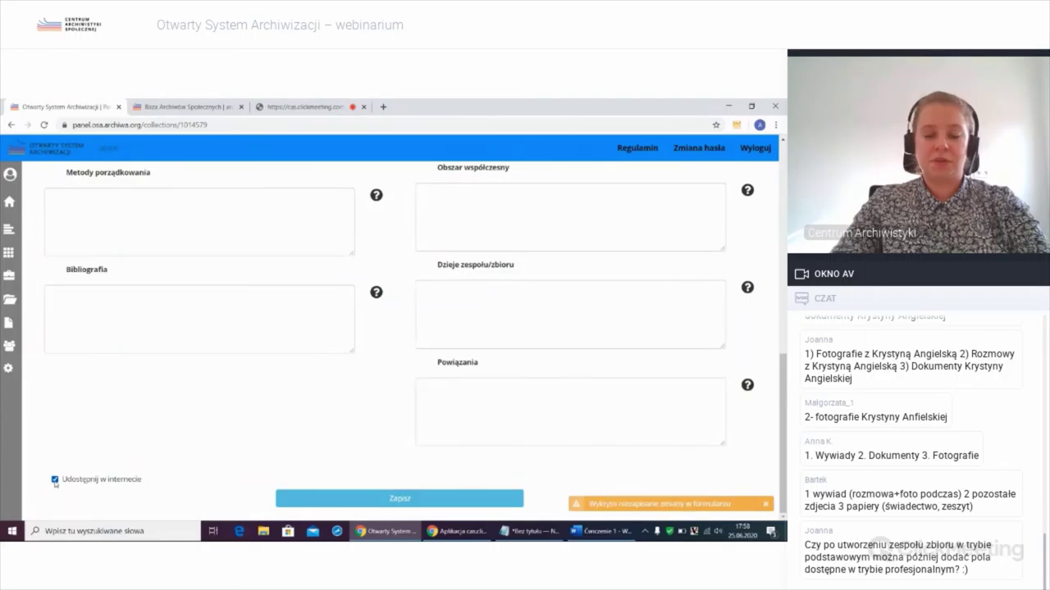
left_click(56, 484)
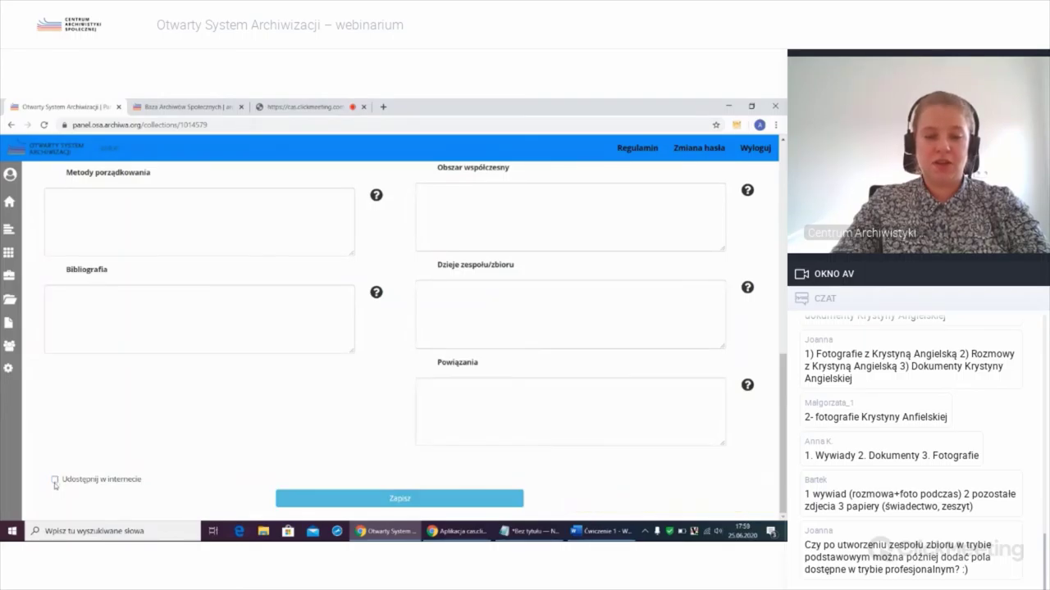
left_click(55, 480)
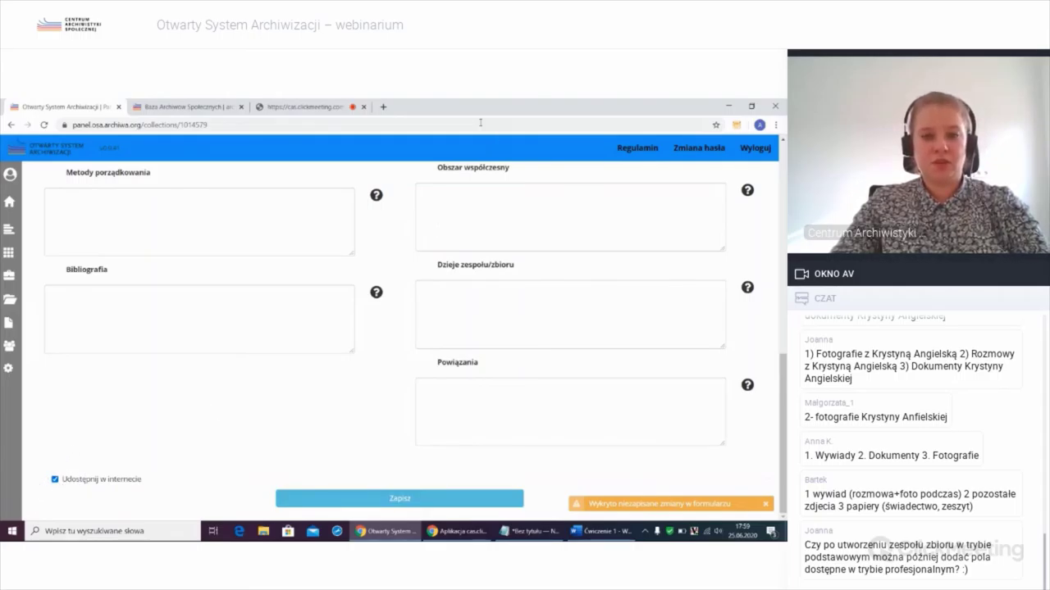
Load the osa.archiwa.org public portal in a new tab, then close it.
left_click(382, 107)
type("osa")
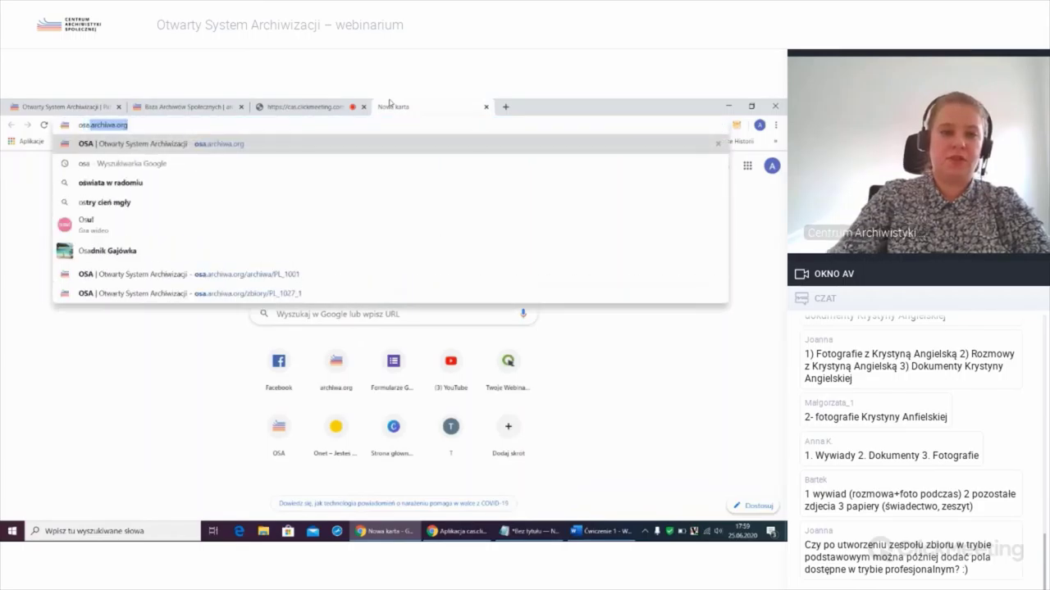
key("Return")
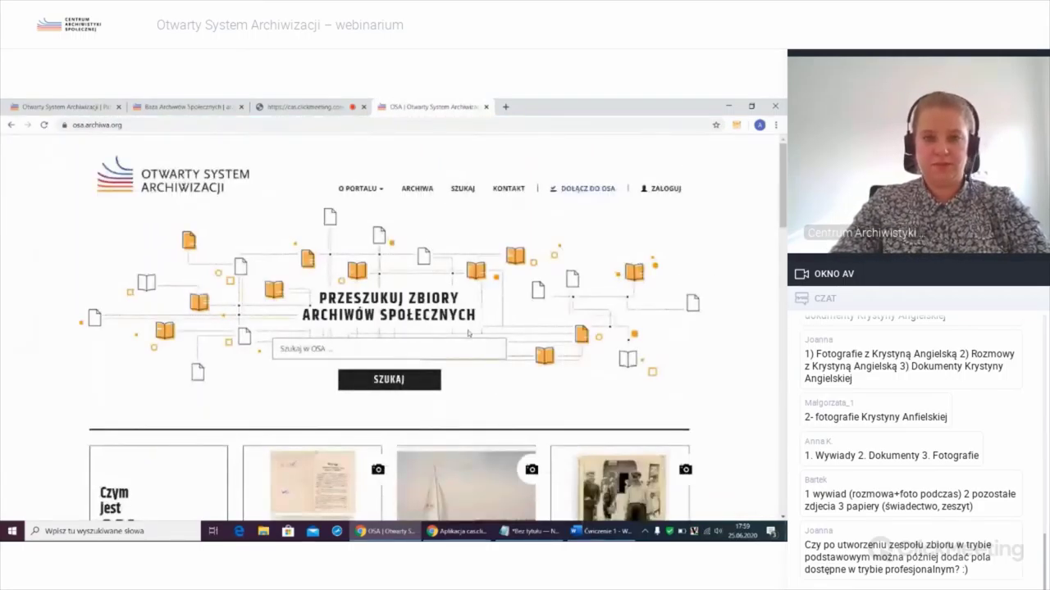
left_click(487, 108)
Untick 'Udostępnij w internecie' on the collection form.
scroll(492, 360, "up", 3)
scroll(328, 369, "down", 3)
left_click(129, 484)
Open the Polacy na Wschodzie fonds' Indeksy section via the Archiwizacja and Prawa tabs.
scroll(222, 345, "up", 10)
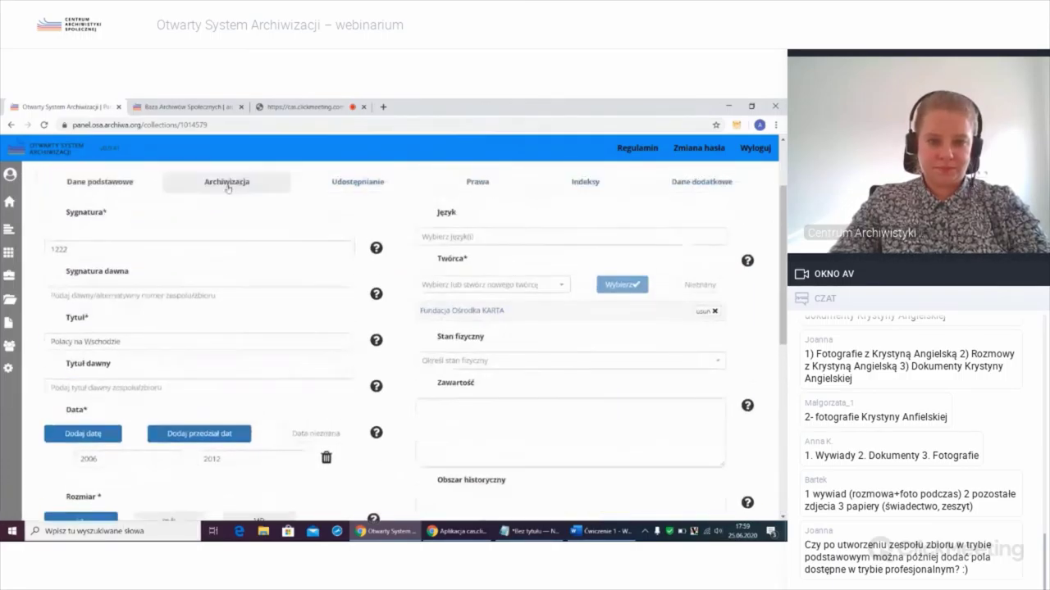
left_click(227, 283)
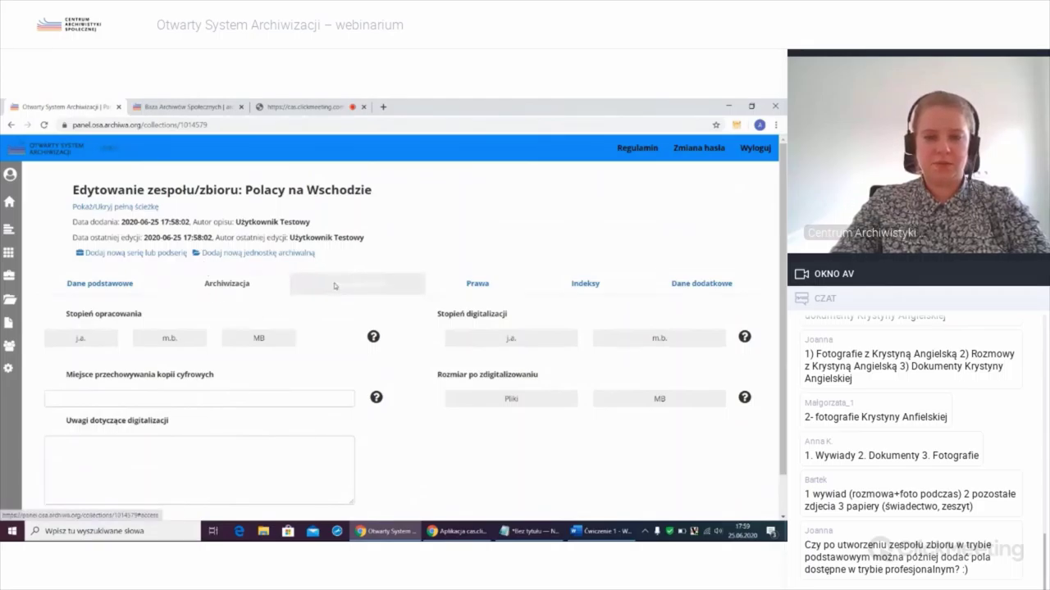
left_click(477, 283)
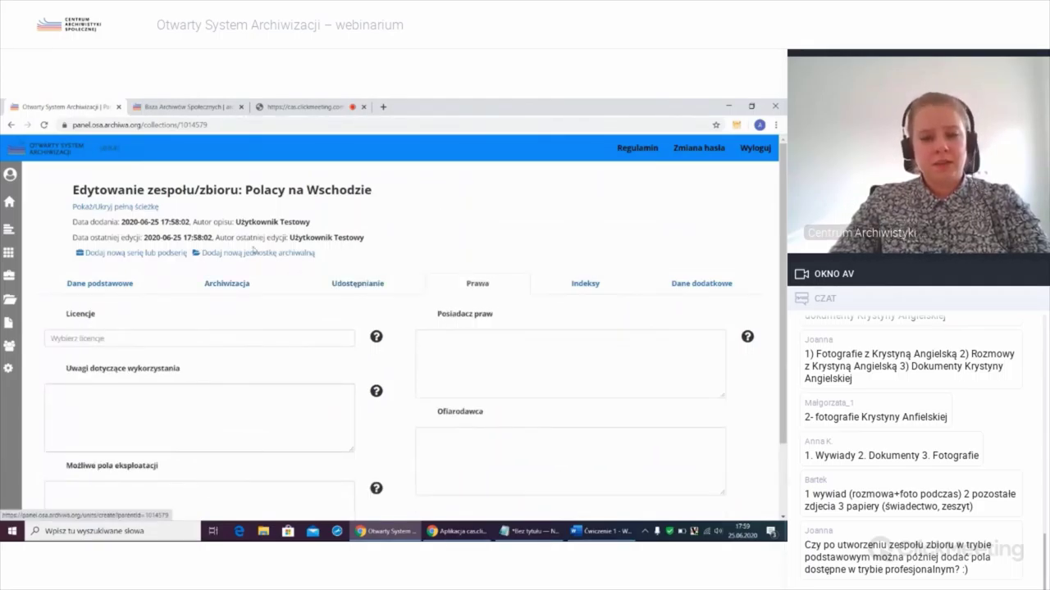
left_click(599, 284)
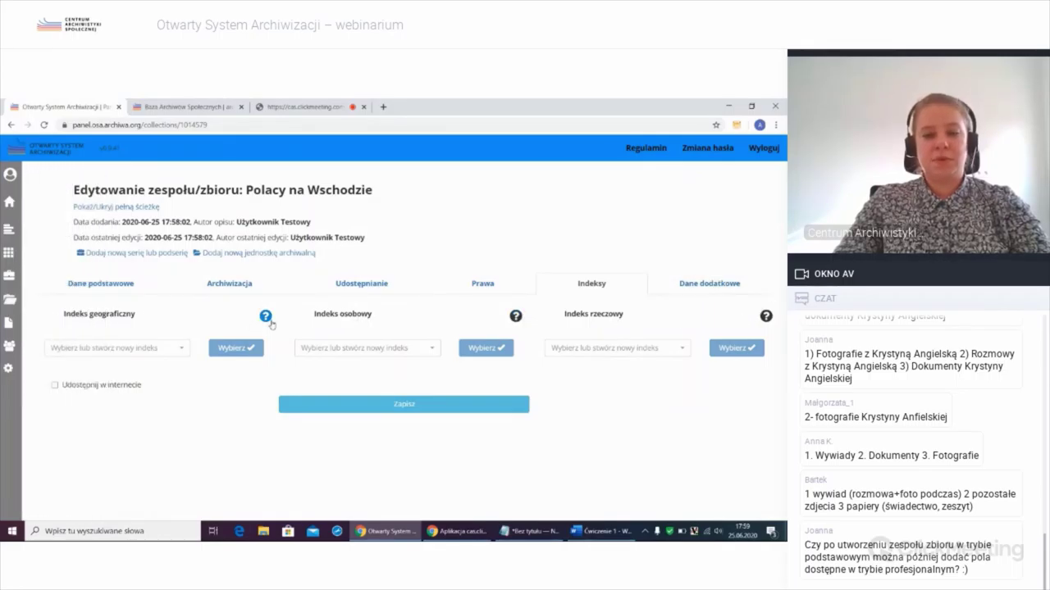
left_click(269, 321)
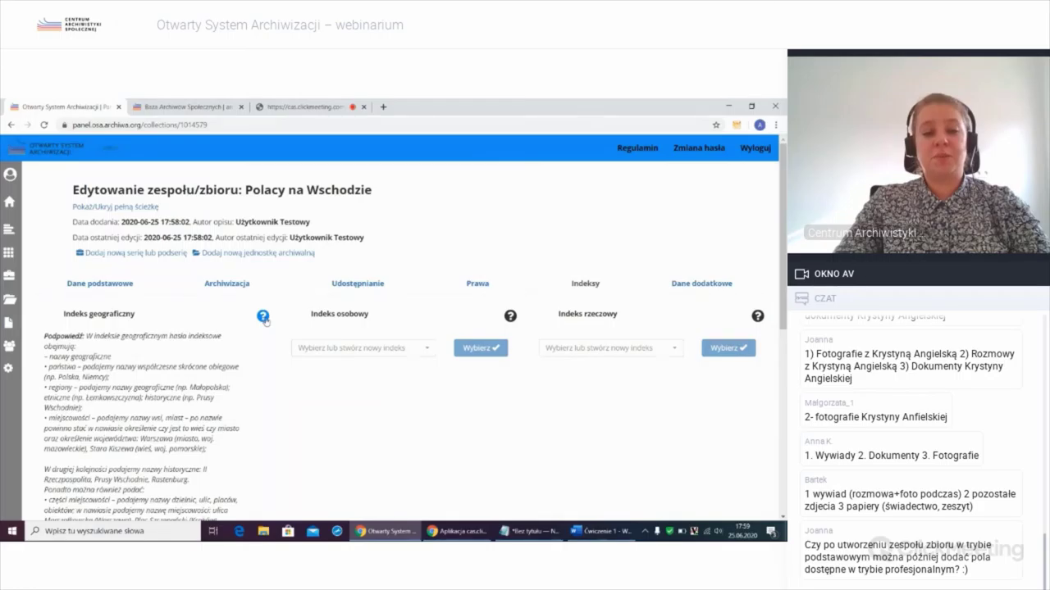
left_click(264, 320)
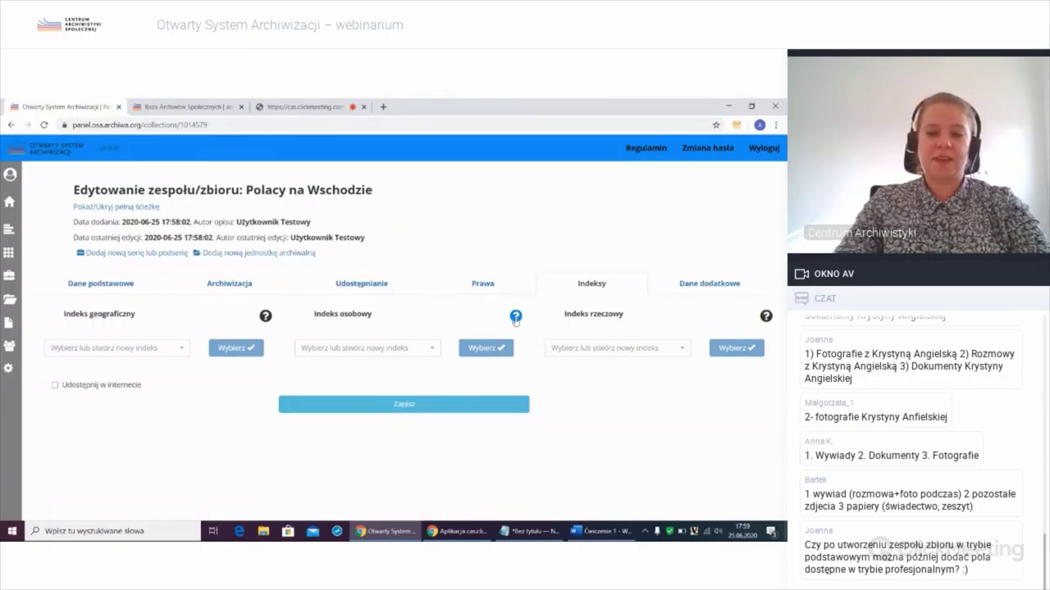
left_click(515, 319)
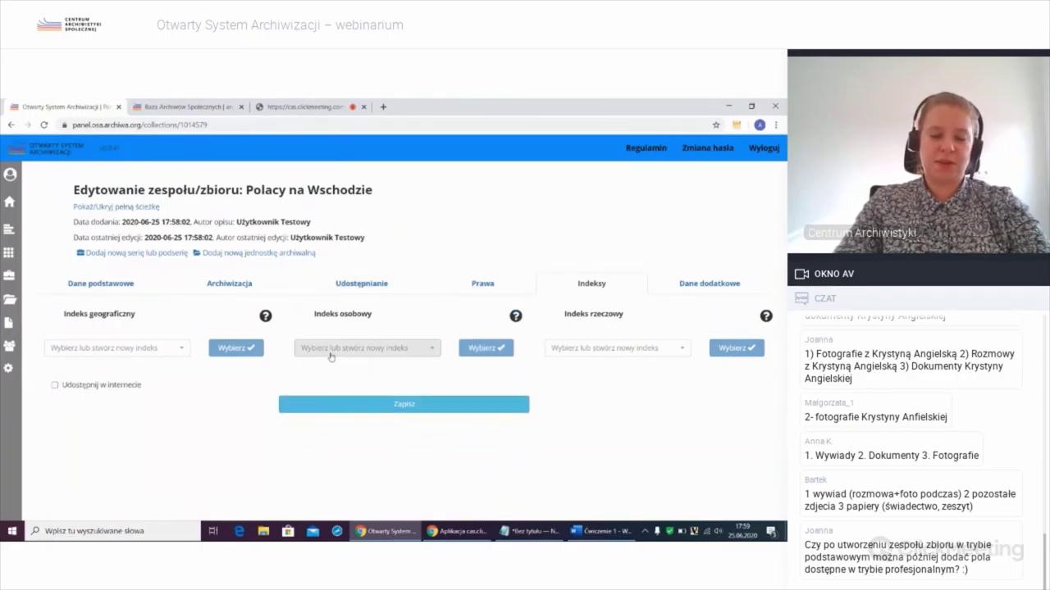
Create a new person entry in the Indeks osobowy and confirm it.
left_click(332, 349)
type("K")
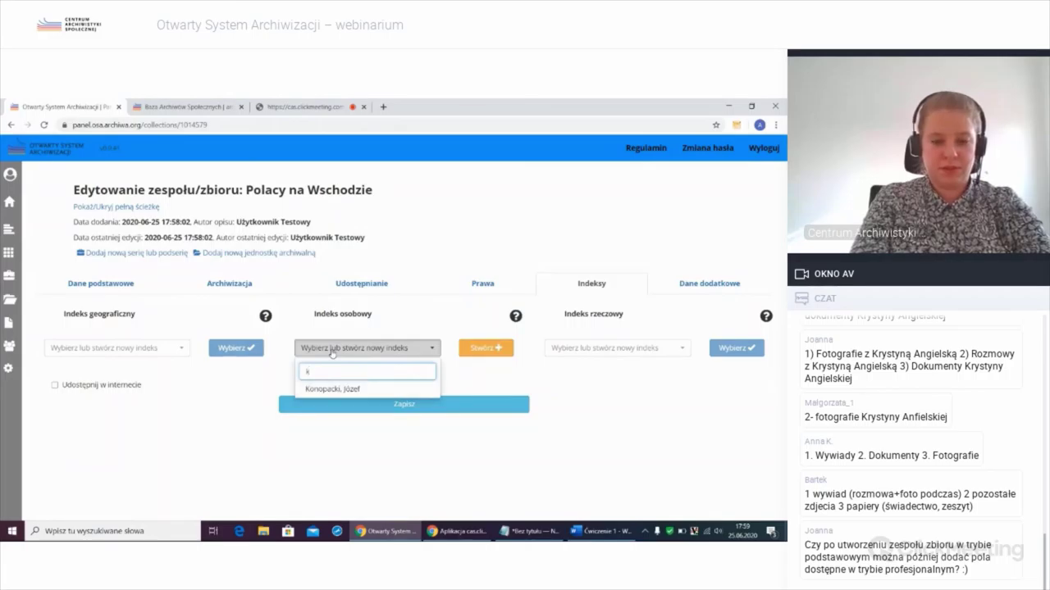
key("BackSpace")
type("Kowalski, Jan")
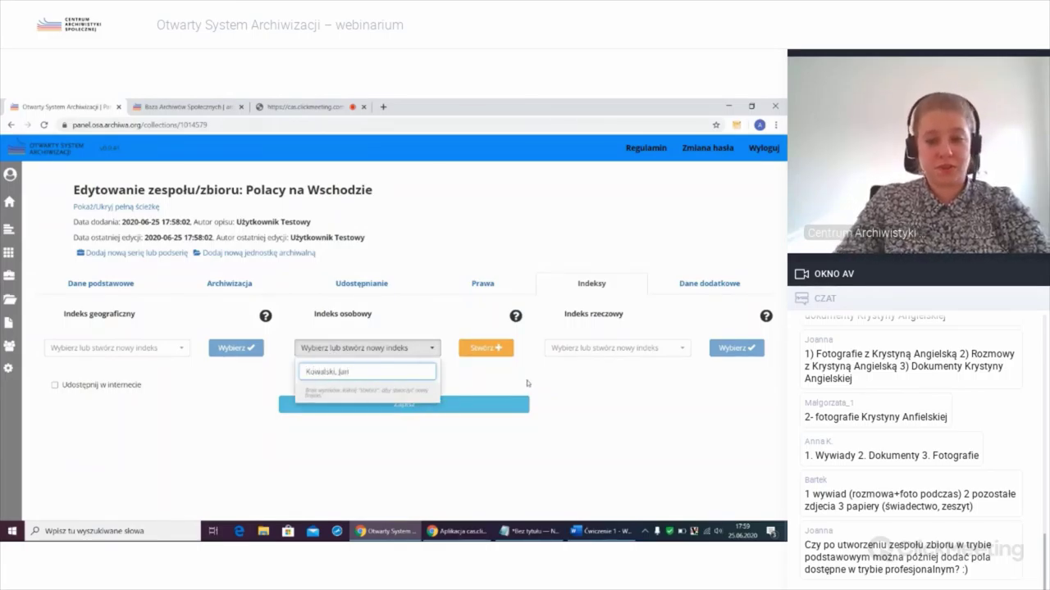
left_click(488, 347)
left_click(443, 193)
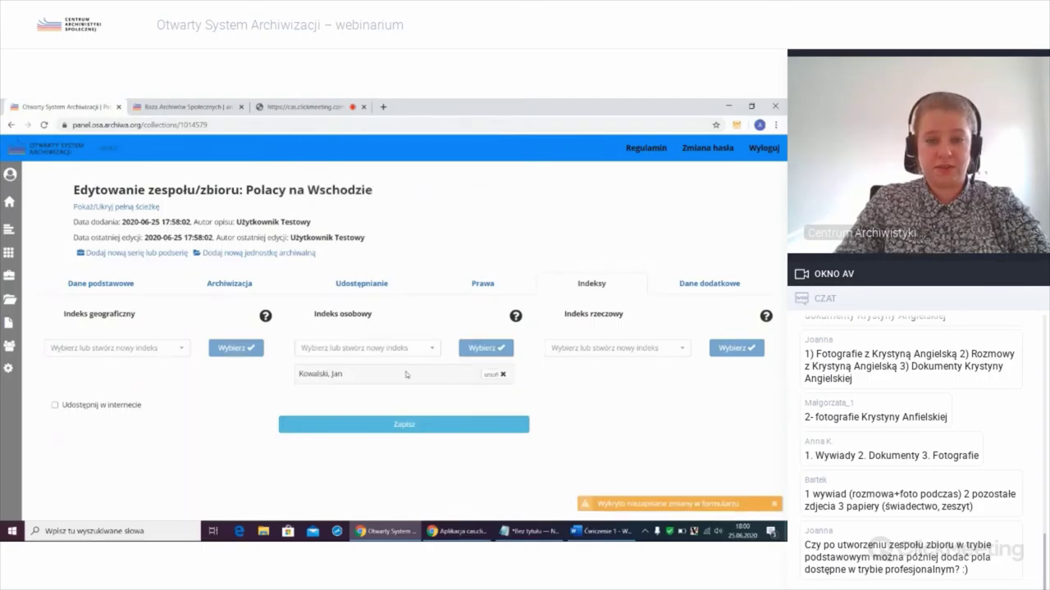
Create the interviewee as a second personal index entry, then go to the ClickMeeting page.
left_click(361, 351)
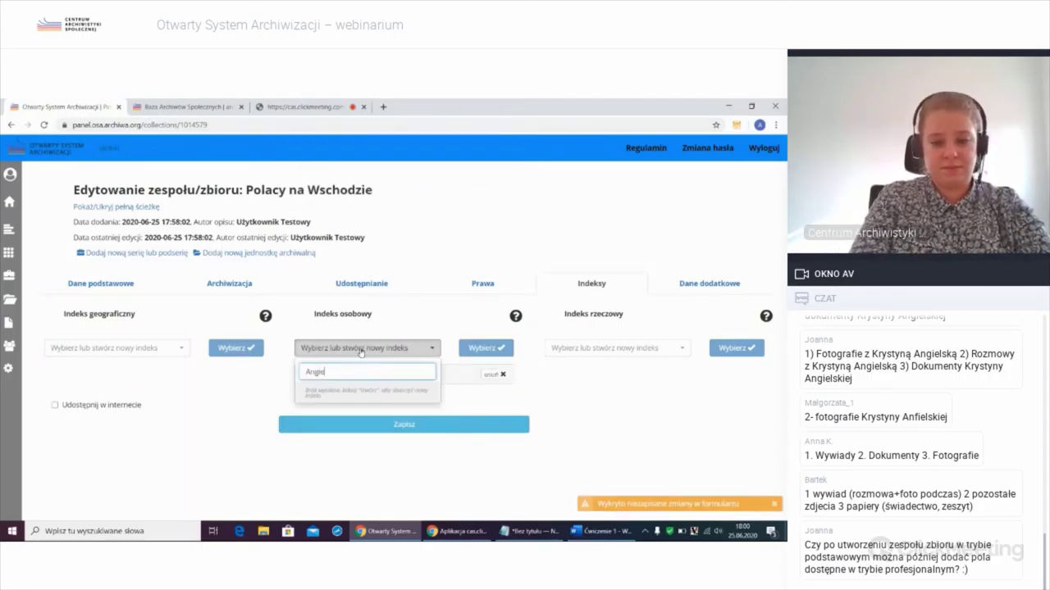
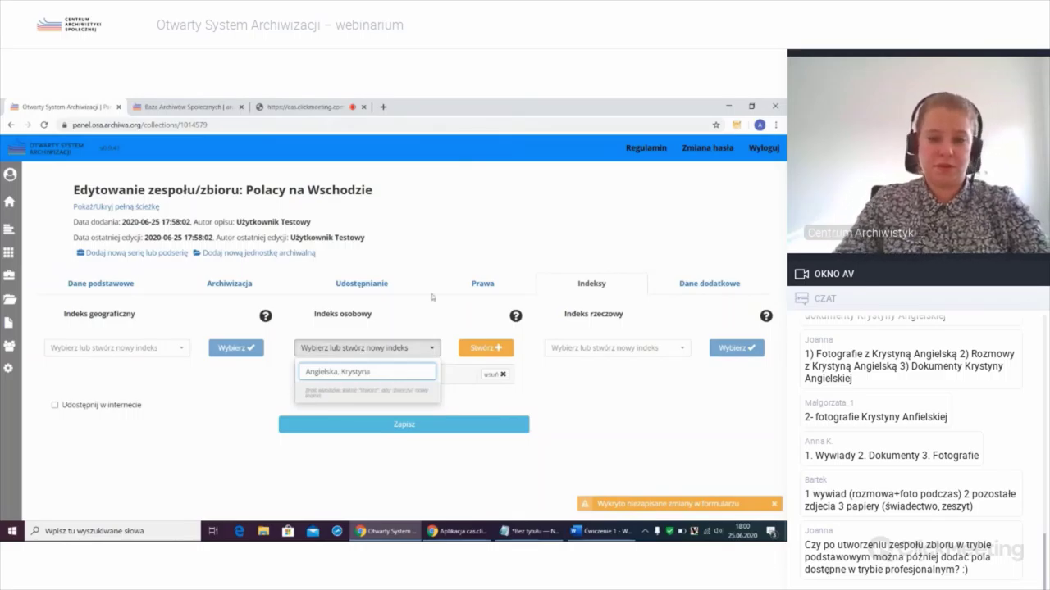
left_click(483, 349)
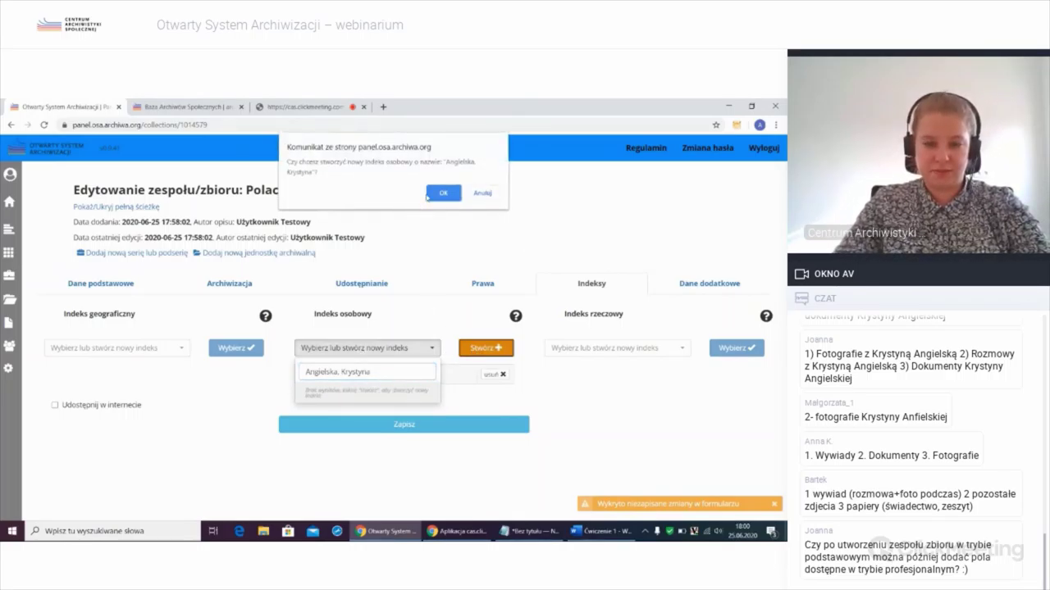
left_click(431, 194)
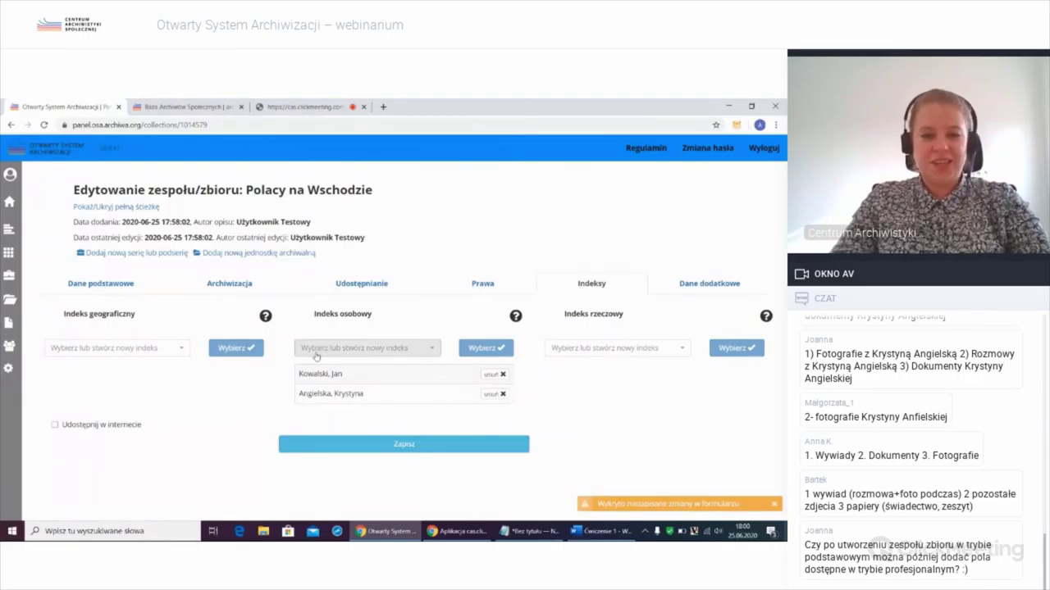
left_click(313, 103)
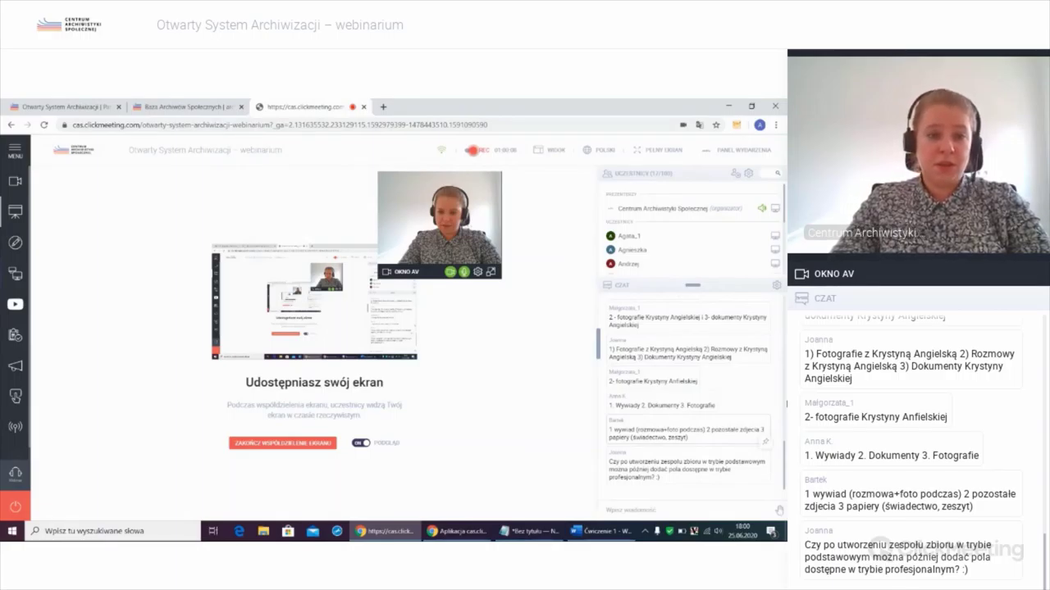
Back in the OSA panel, set Tryb pracy to uproszczony and then back to profesjonalny.
left_click(62, 107)
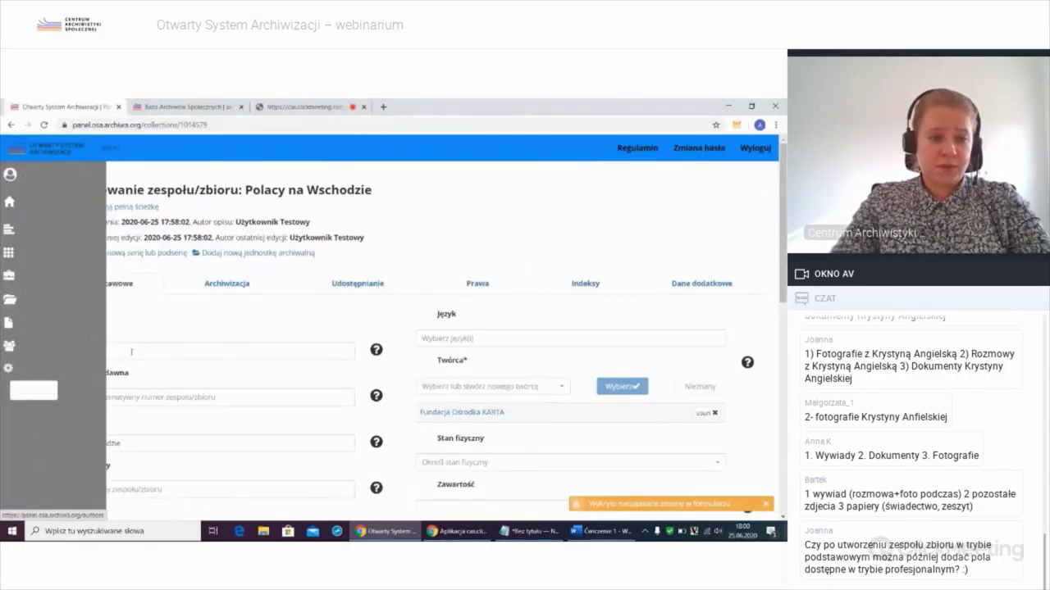
left_click(82, 397)
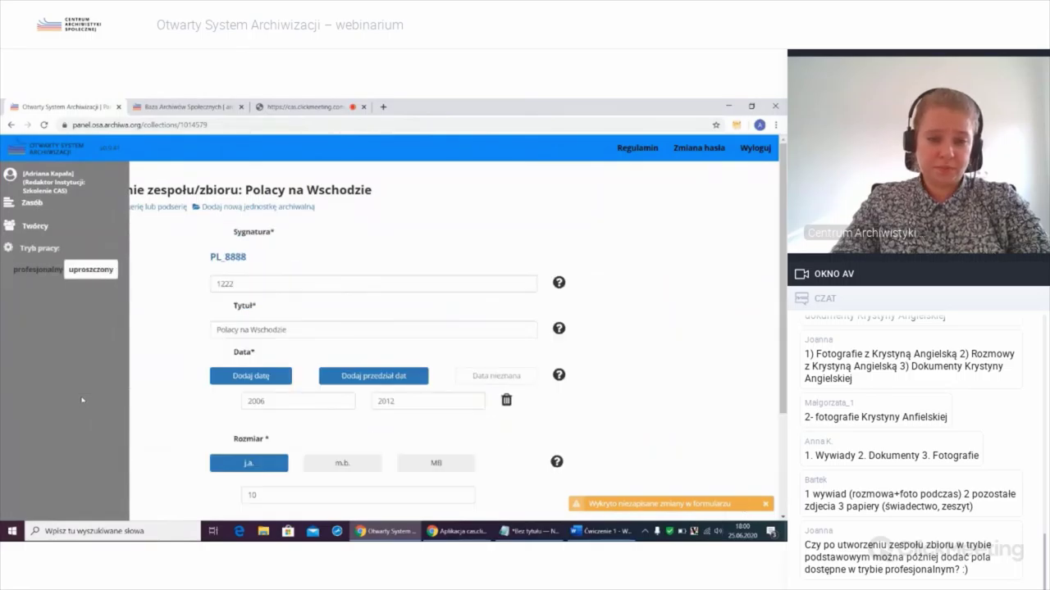
scroll(181, 426, "down", 3)
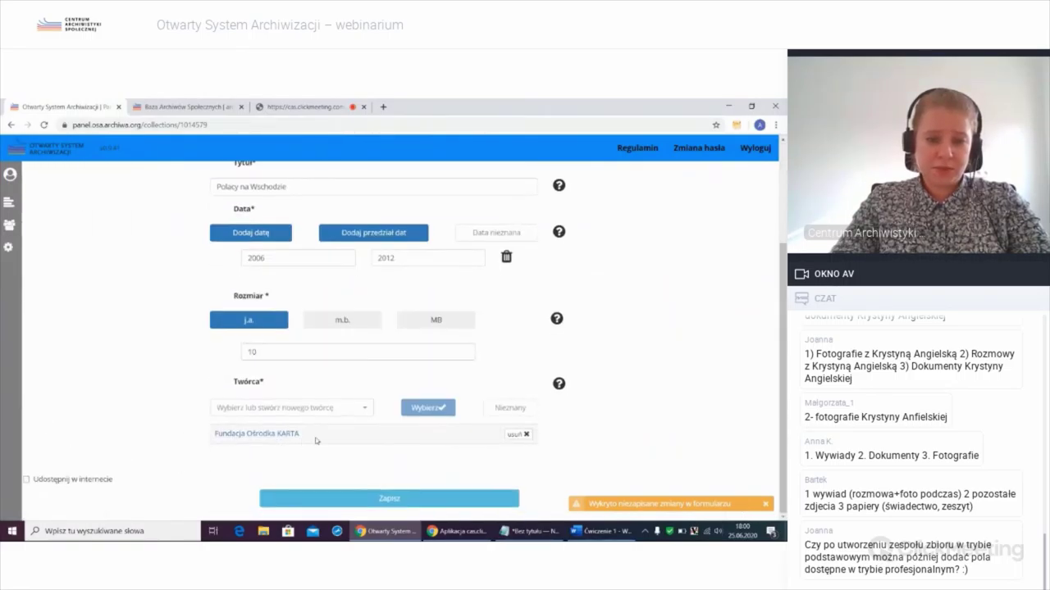
scroll(311, 389, "up", 3)
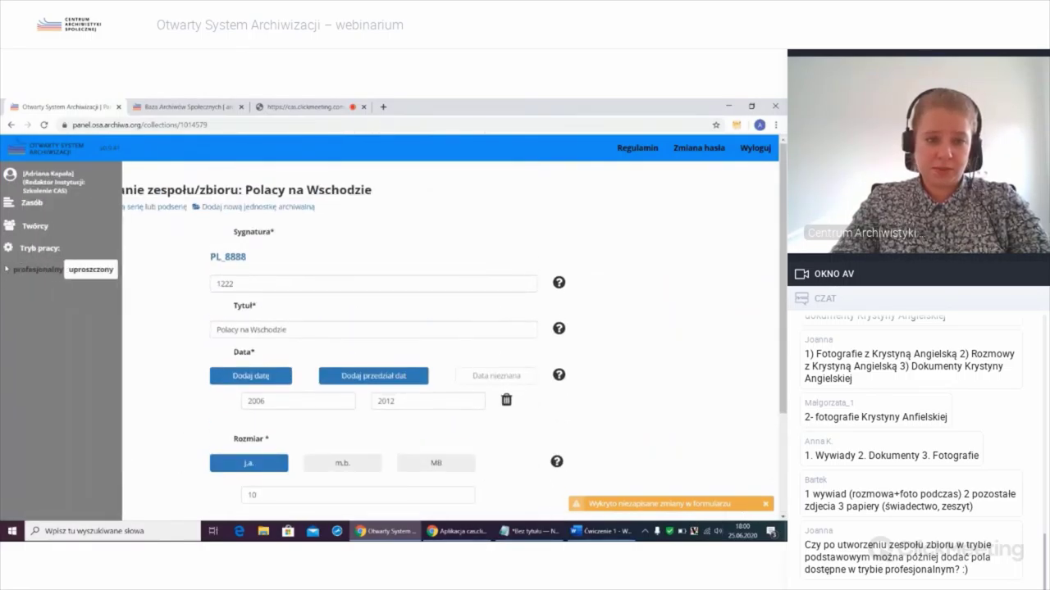
left_click(30, 275)
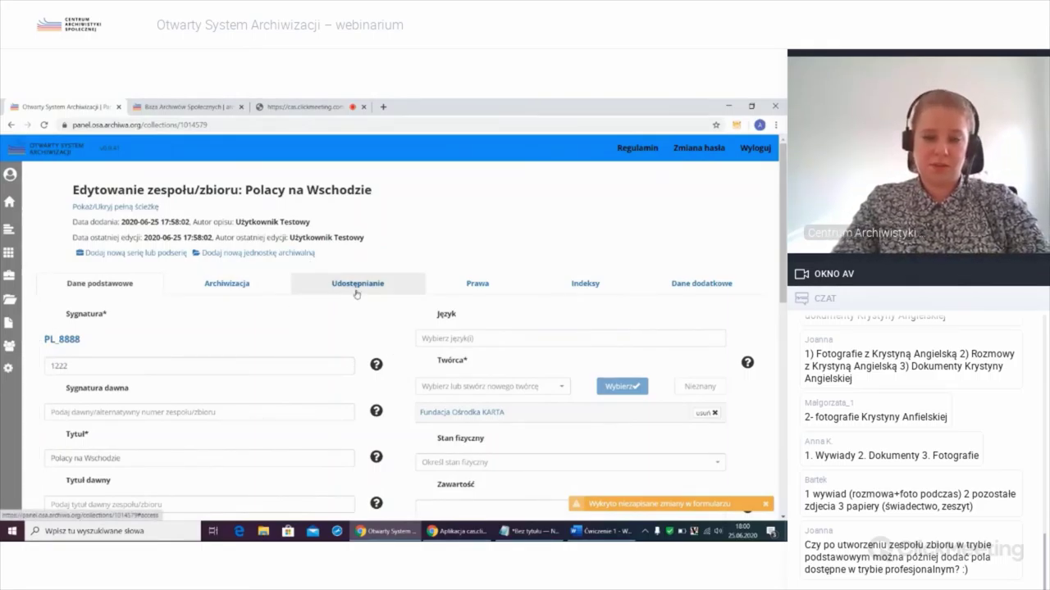
Put test text in Metody porządkowania and save the fonds.
scroll(329, 373, "down", 3)
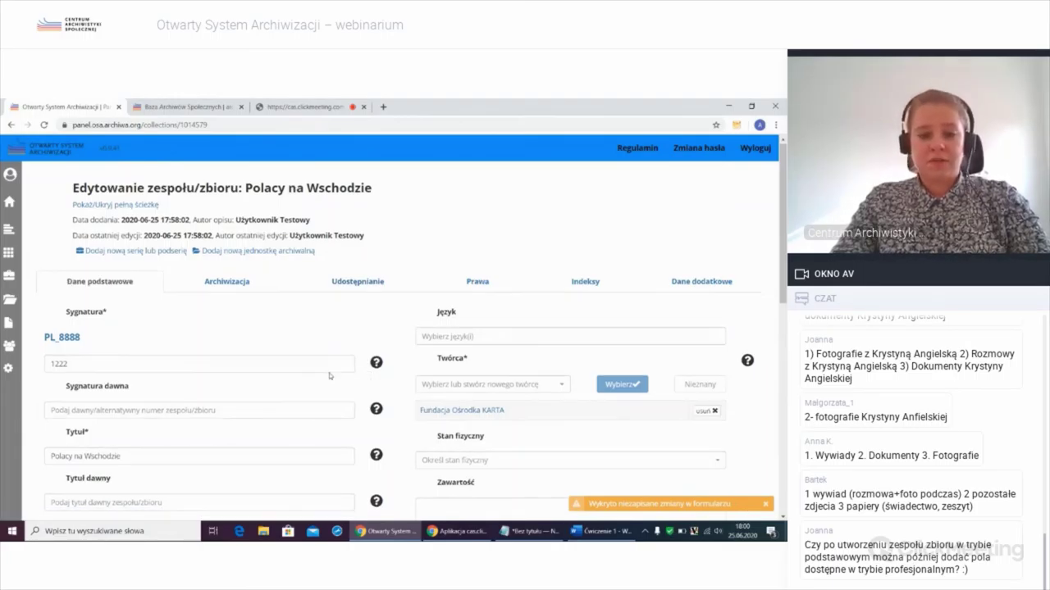
scroll(329, 376, "up", 3)
scroll(205, 427, "down", 5)
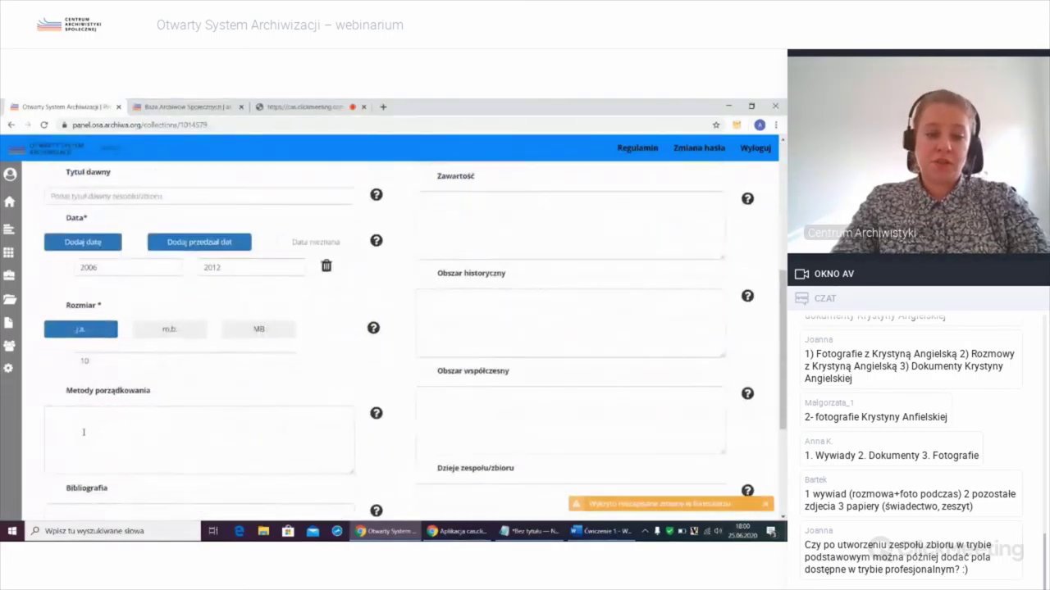
scroll(70, 484, "down", 1)
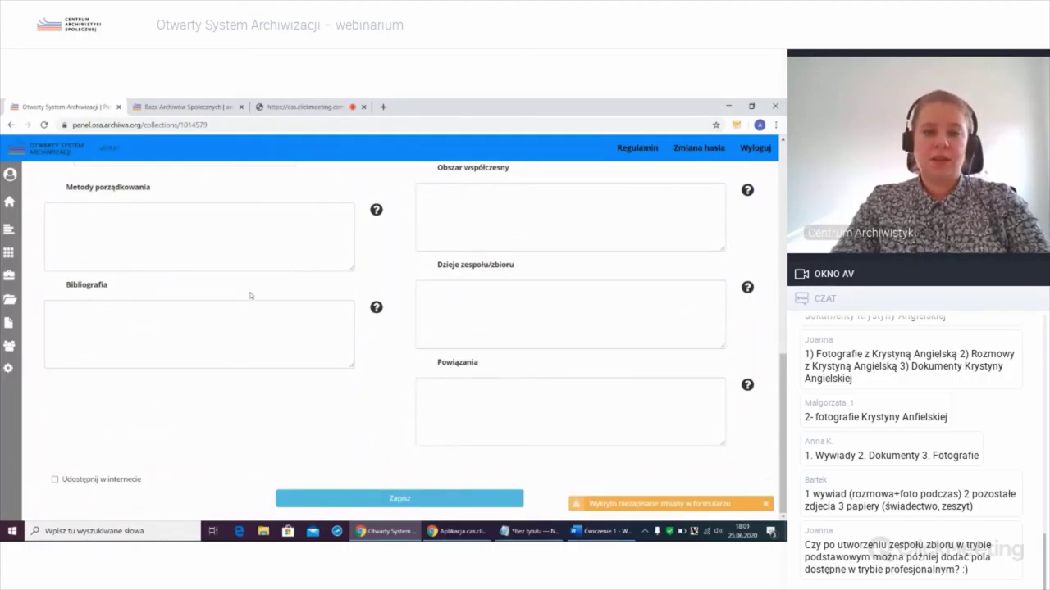
left_click(166, 232)
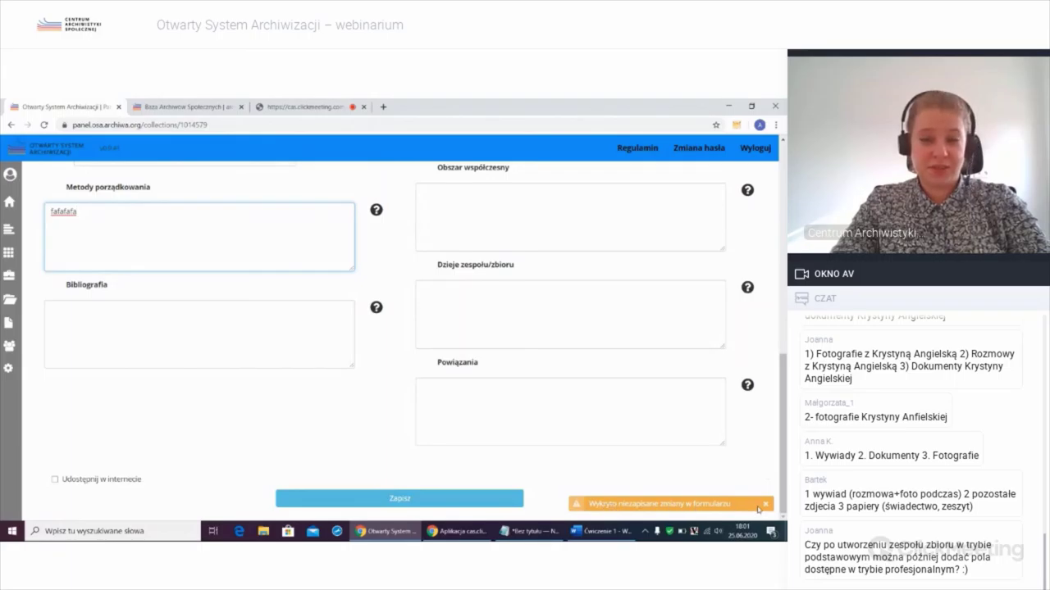
left_click(397, 499)
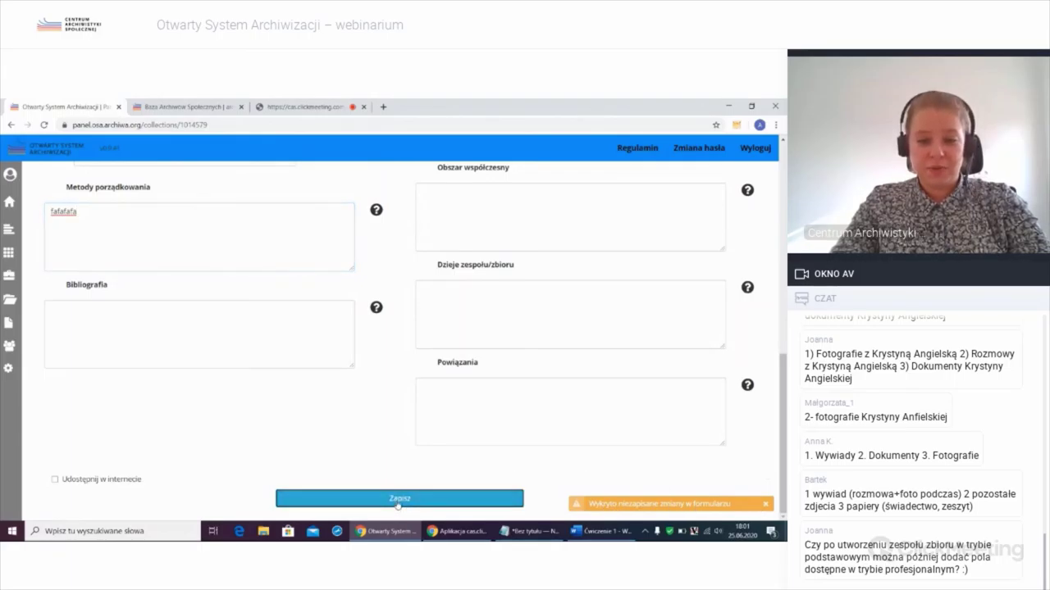
Clear the Metody porządkowania field, save again, and return to the top of the form.
mouse_move(6, 210)
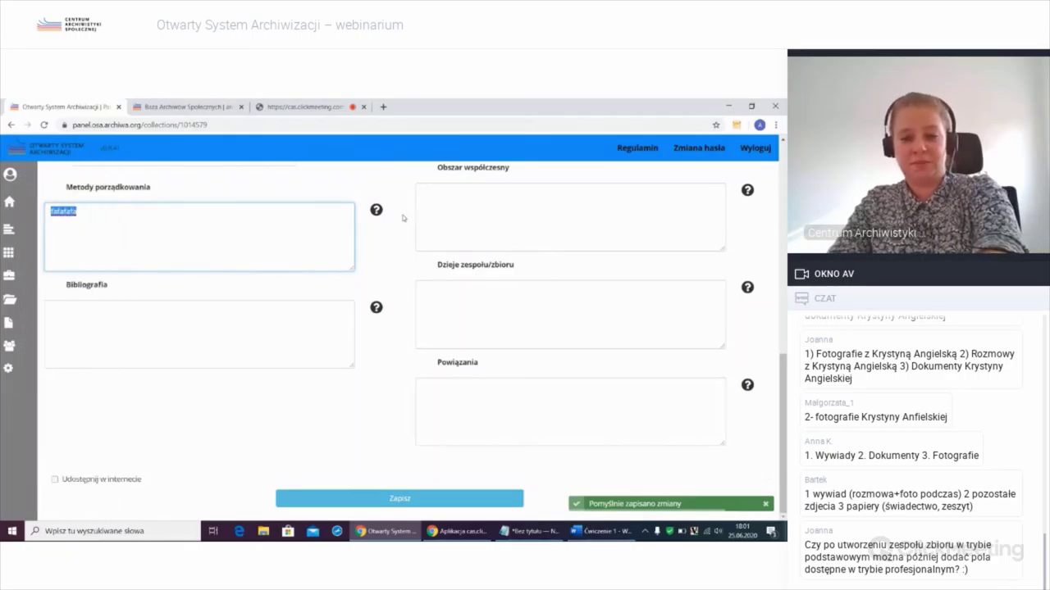
key("BackSpace")
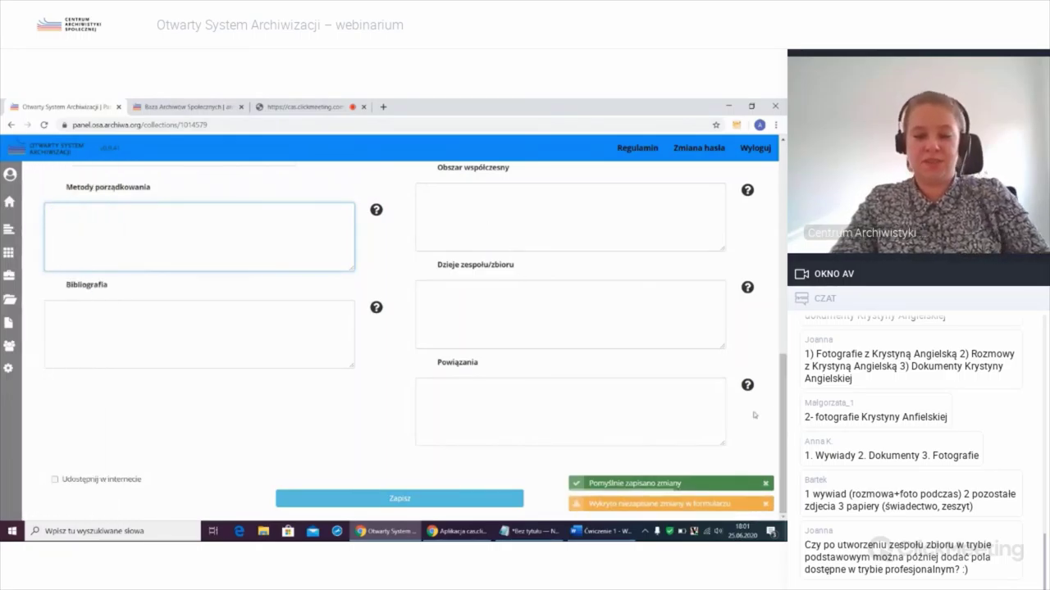
left_click(385, 499)
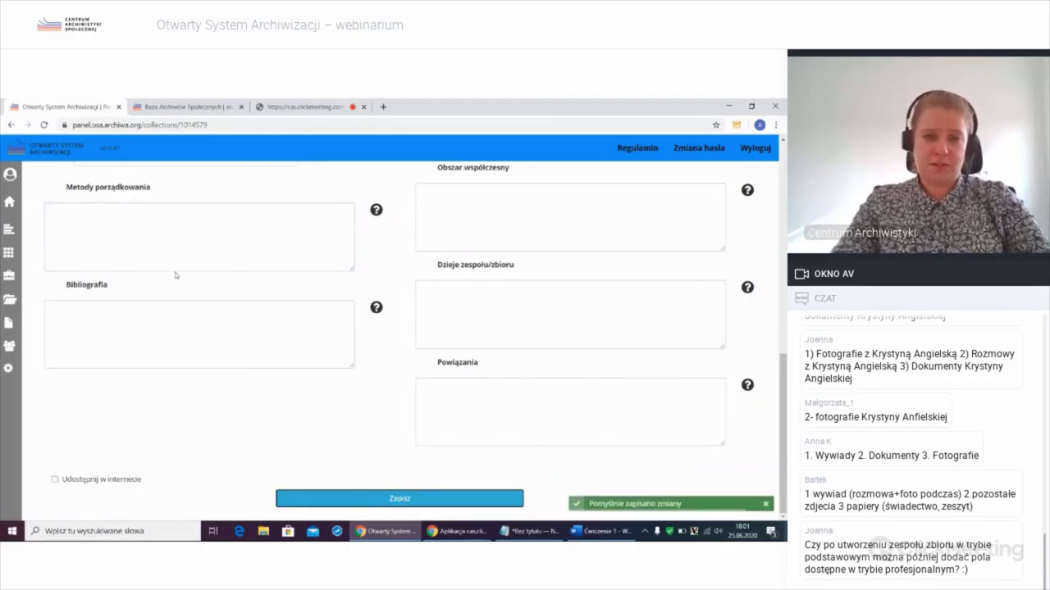
left_click(299, 107)
left_click(65, 106)
scroll(412, 361, "up", 5)
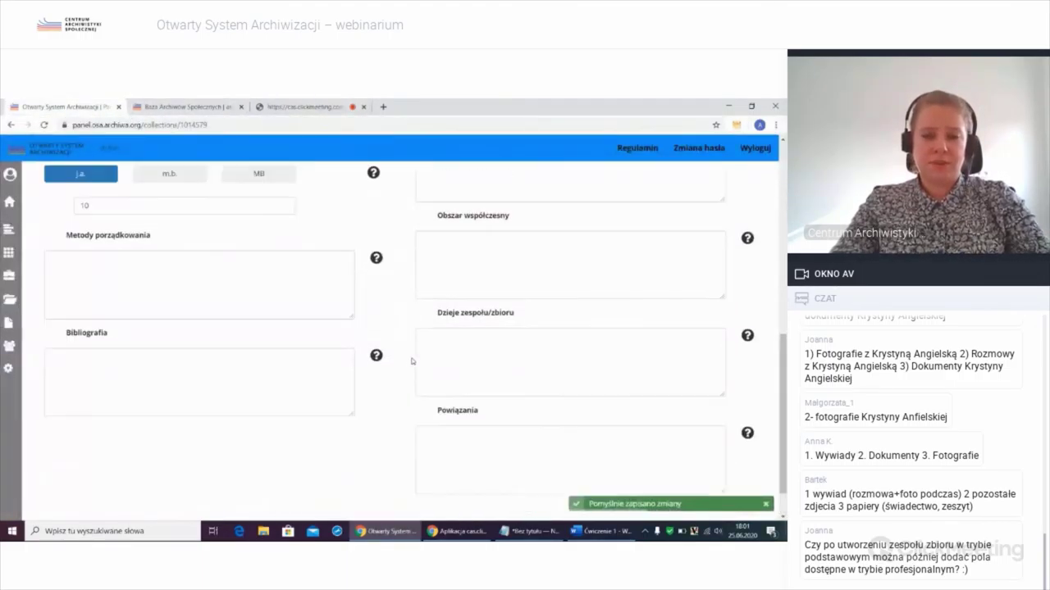
scroll(412, 361, "up", 2)
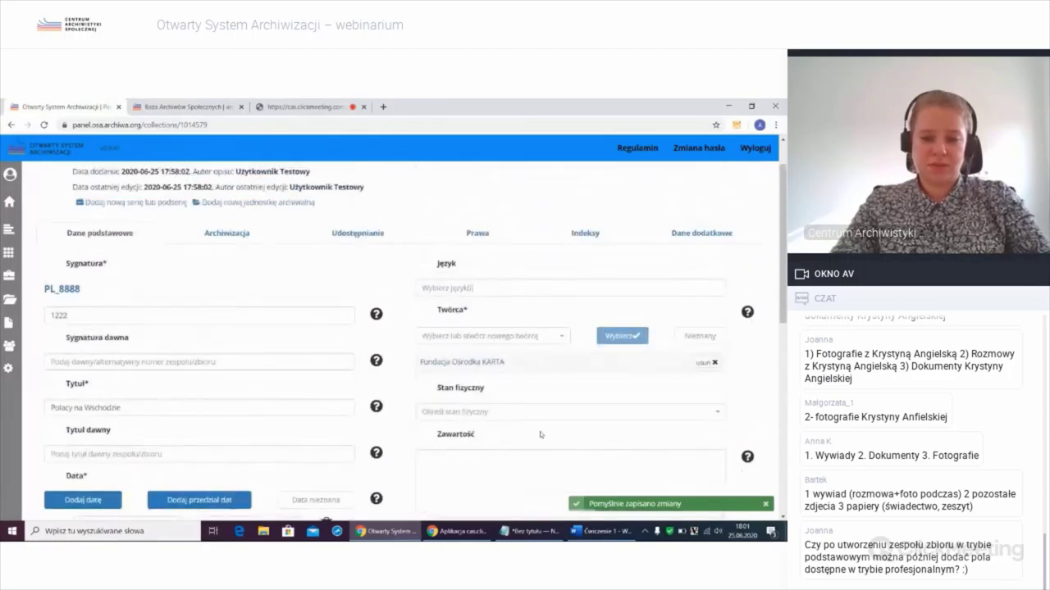
scroll(592, 489, "up", 1)
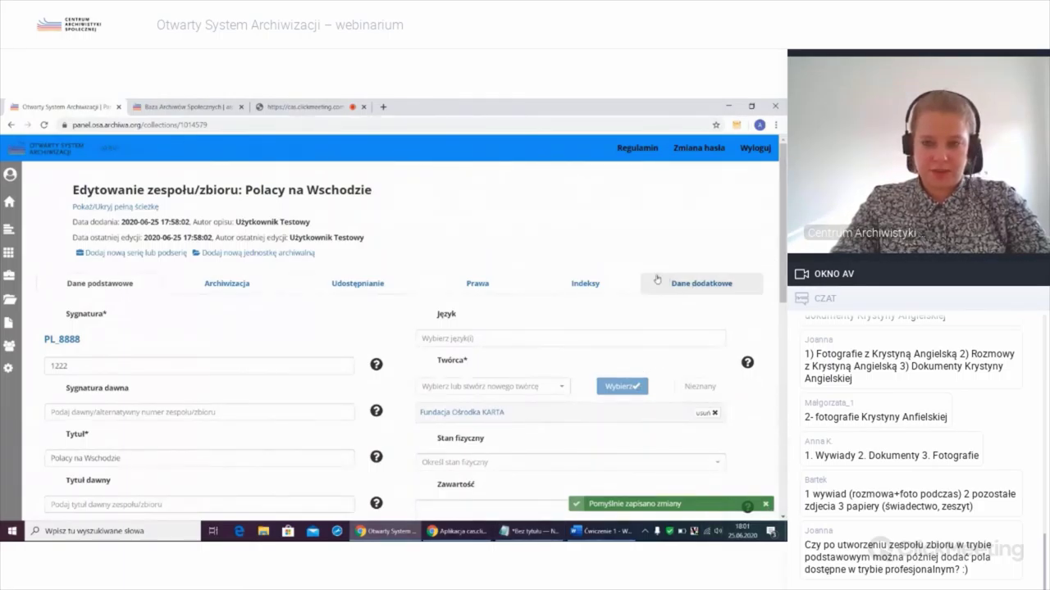
In the resource tree, show the Opcje for the interviewee's series PL_8888_1222_01 under Polacy na Wschodzie.
left_click(594, 284)
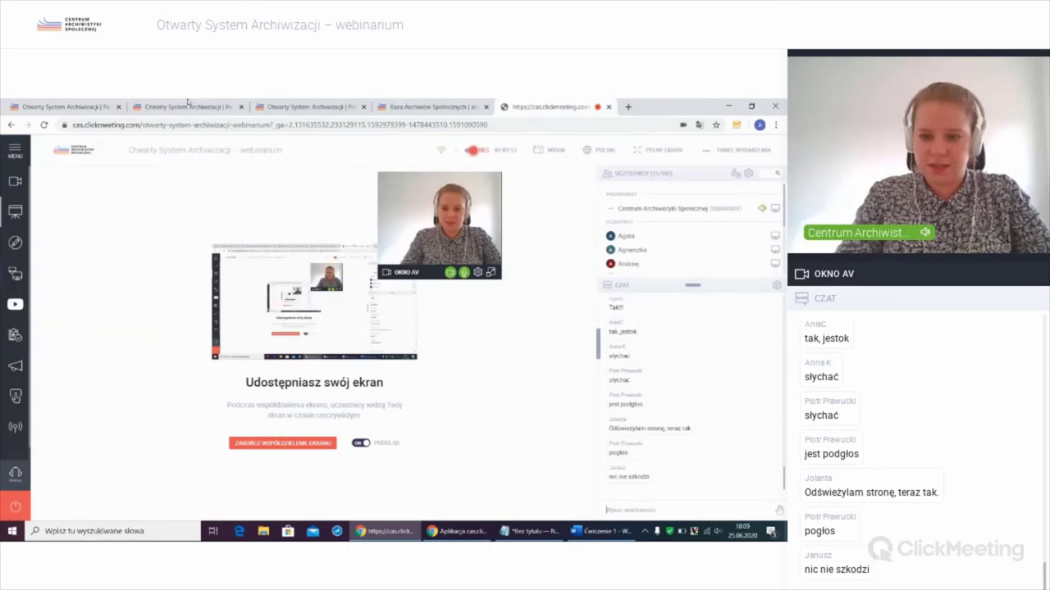
left_click(13, 106)
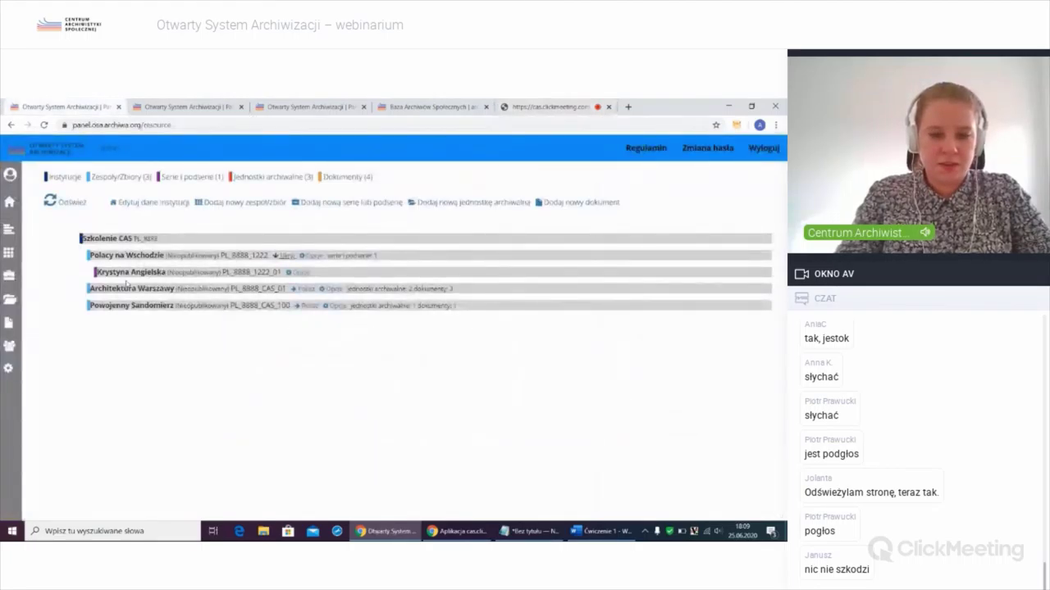
left_click_drag(107, 272, 256, 280)
left_click(152, 348)
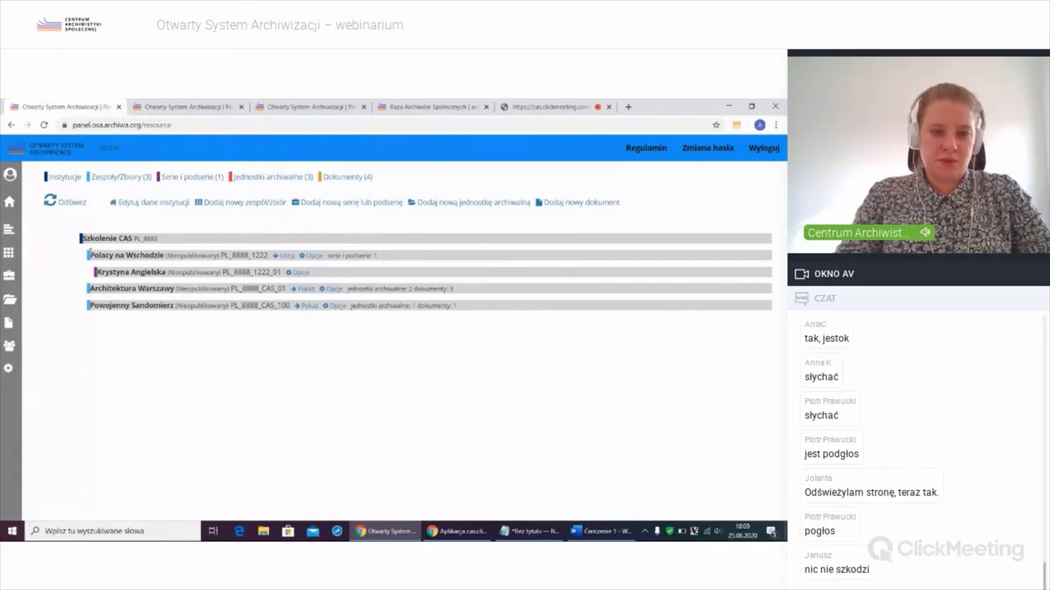
left_click_drag(89, 255, 268, 256)
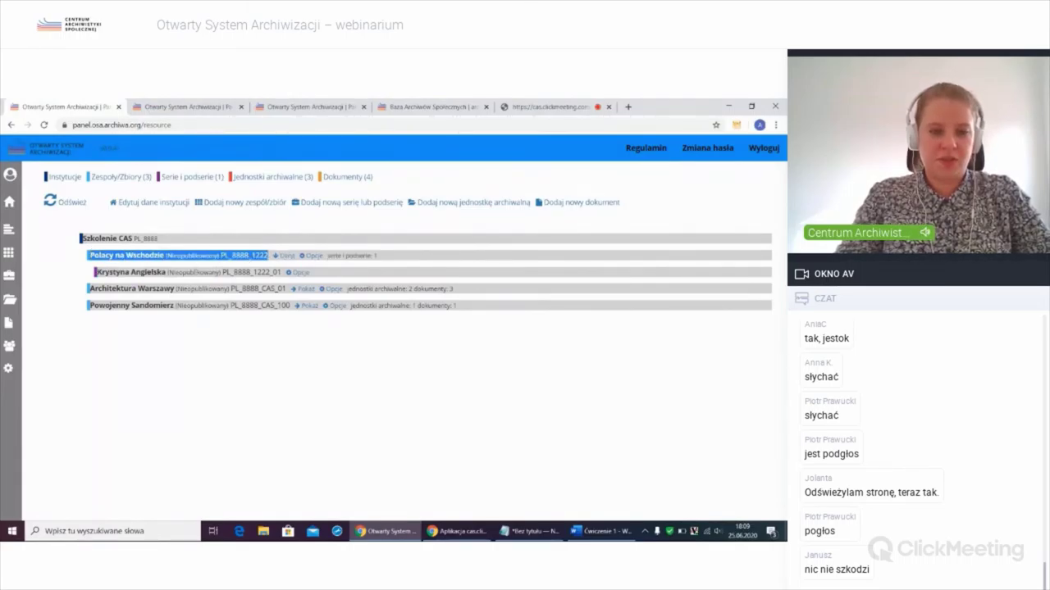
left_click_drag(96, 273, 279, 273)
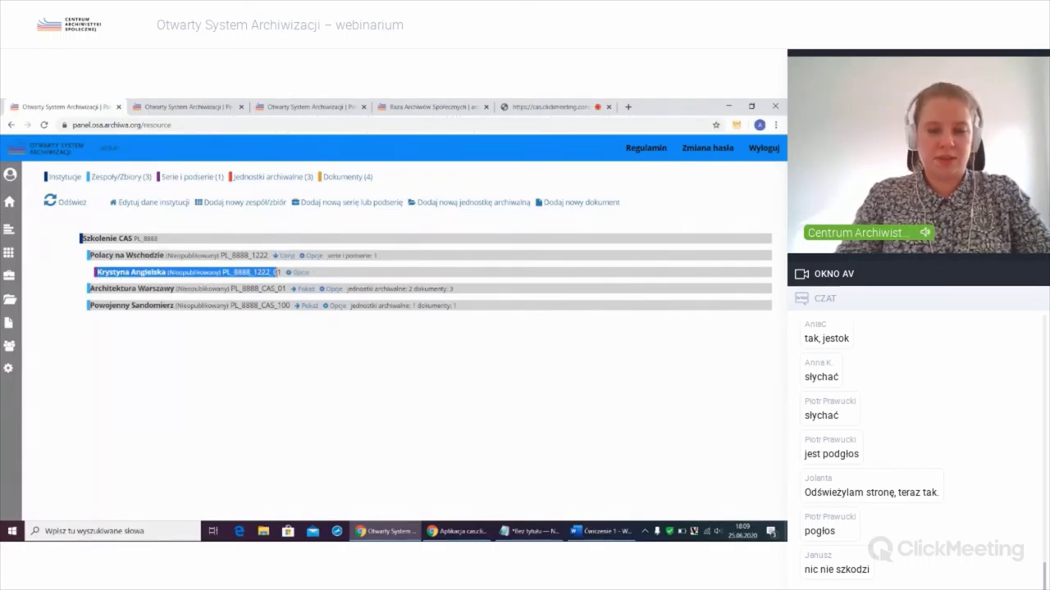
left_click(243, 371)
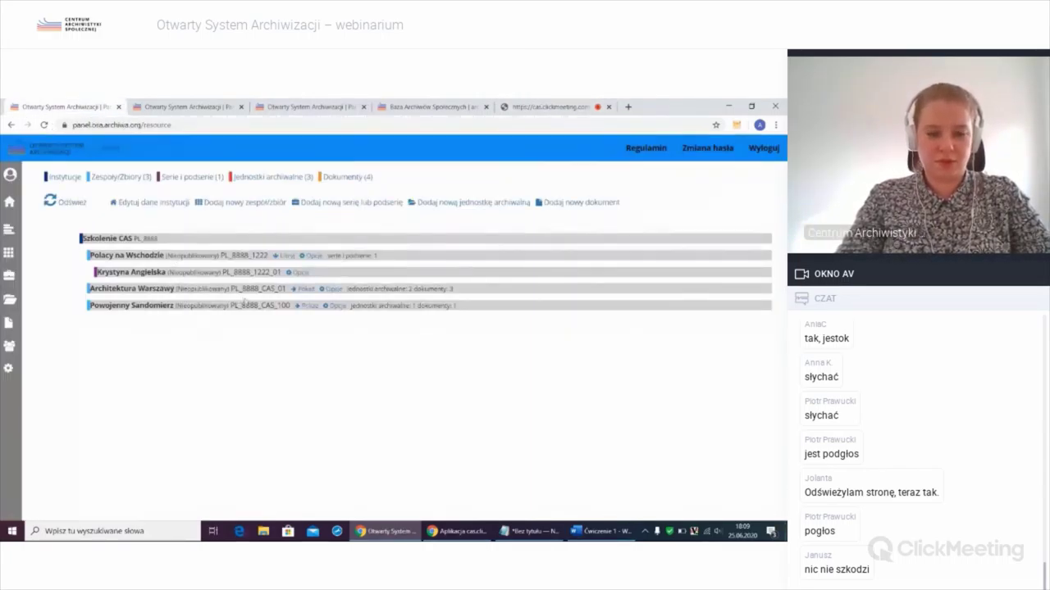
left_click(297, 272)
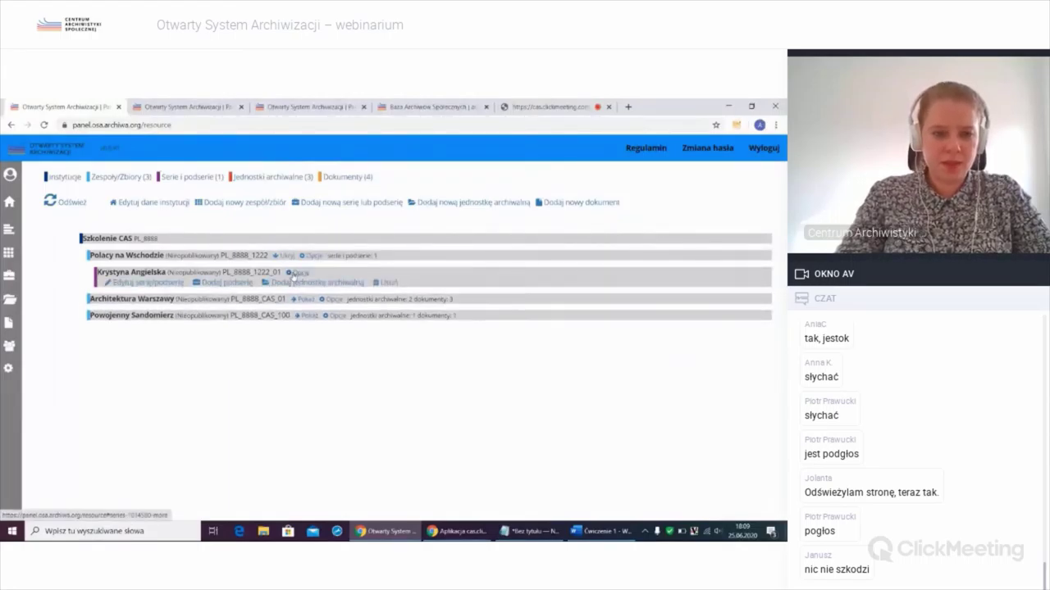
Start a new archival unit for the series and close the leftover unsaved form tab.
left_click(332, 291)
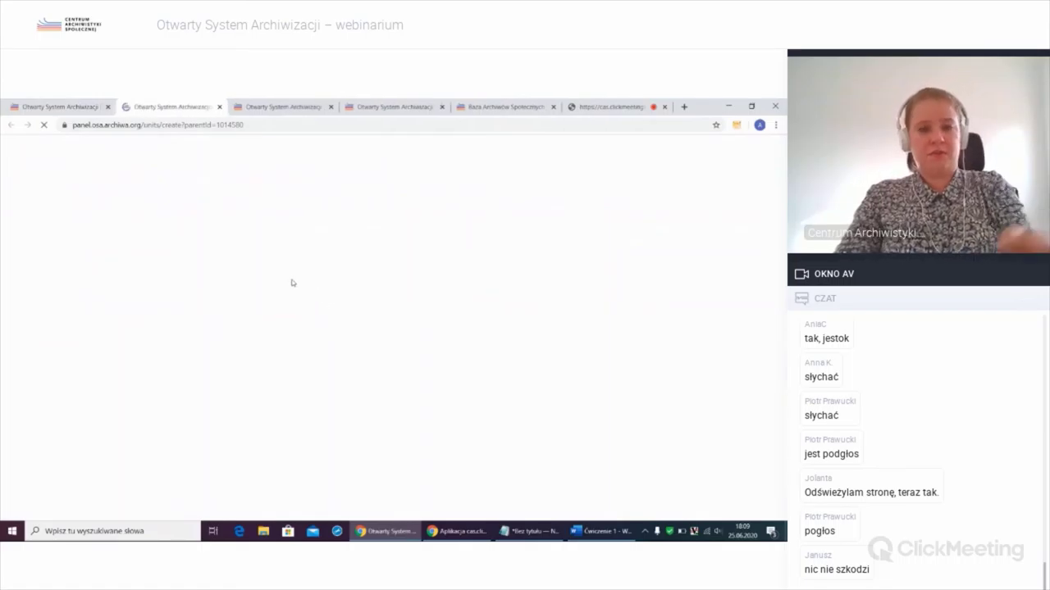
left_click(282, 102)
left_click(422, 106)
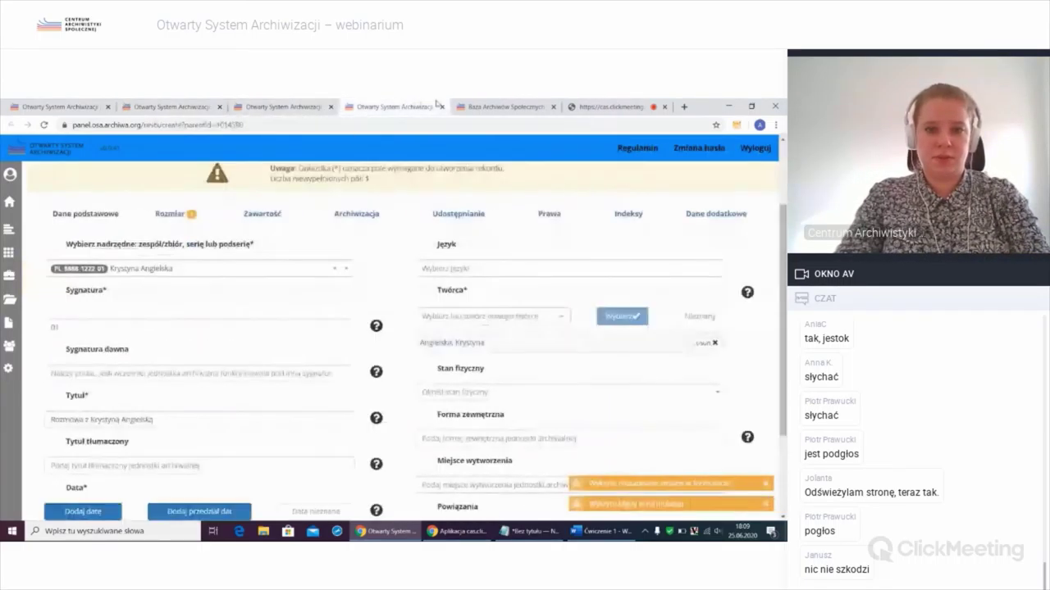
left_click(442, 107)
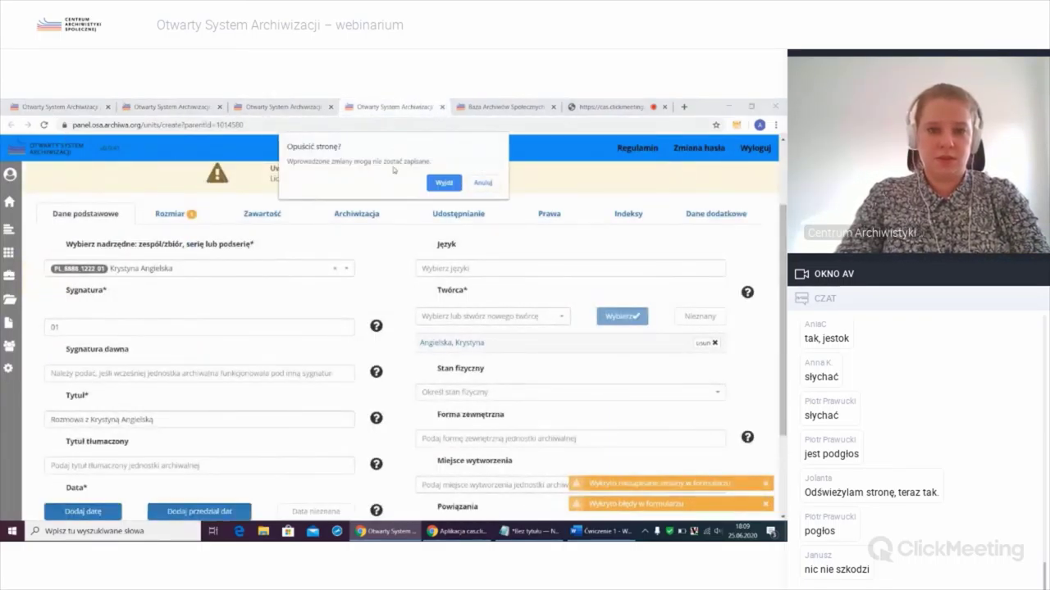
left_click(439, 180)
left_click(214, 104)
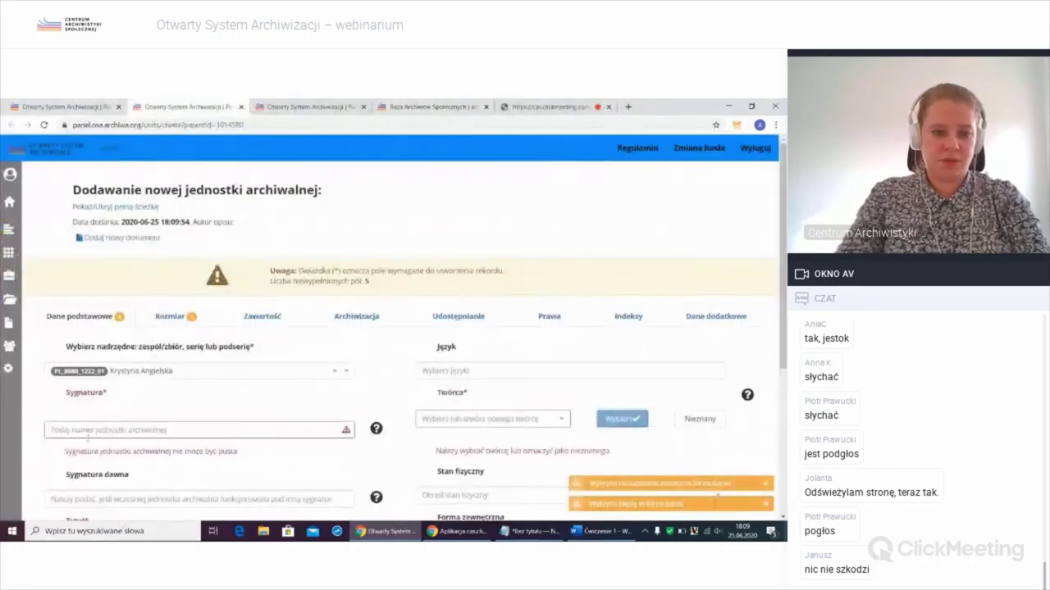
left_click(116, 433)
type("01")
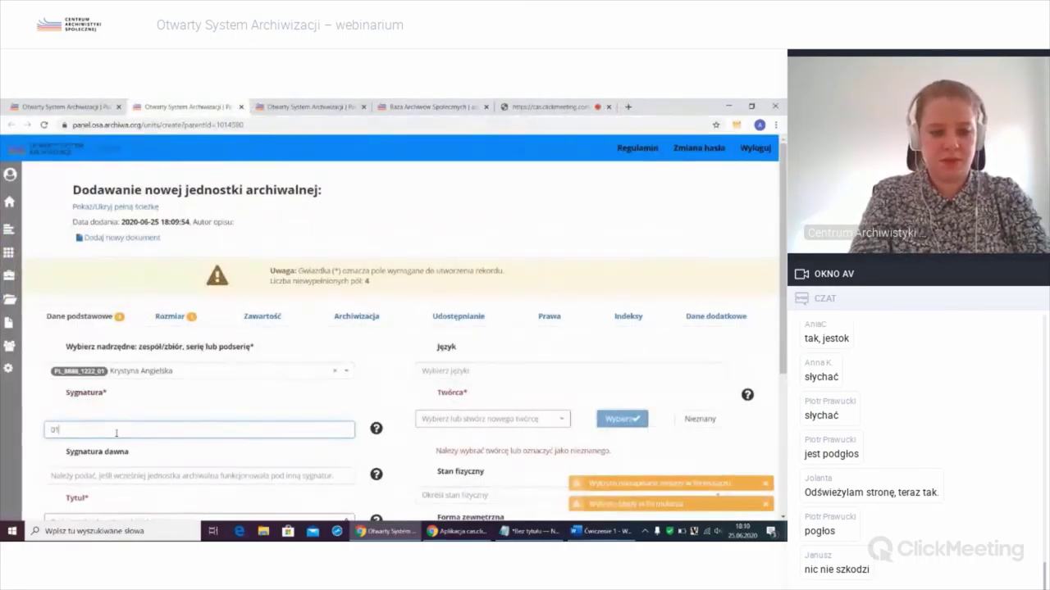
key("Tab")
key("Tab")
type("Rozmowa z")
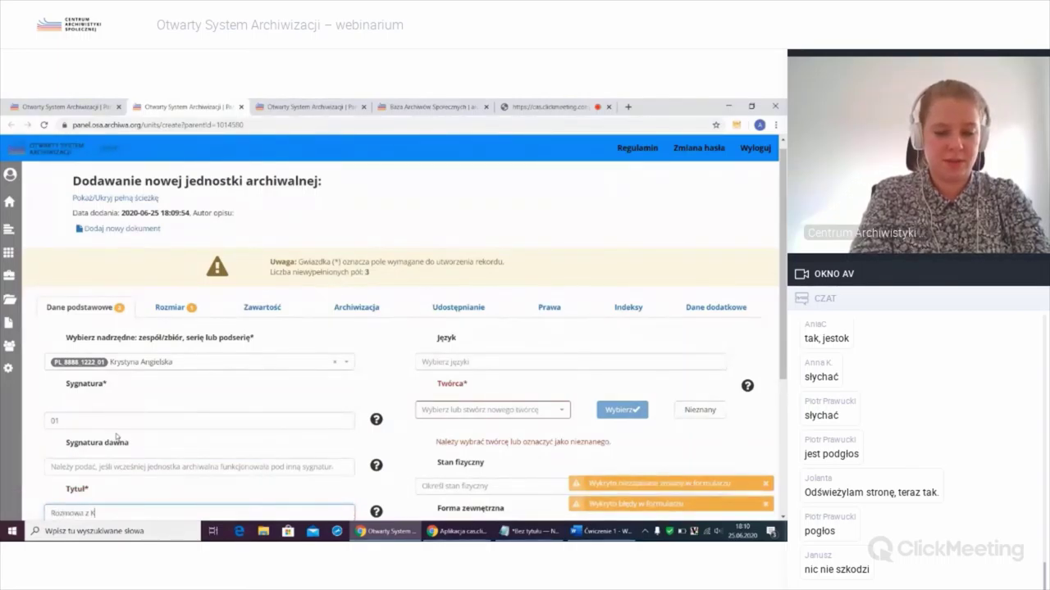
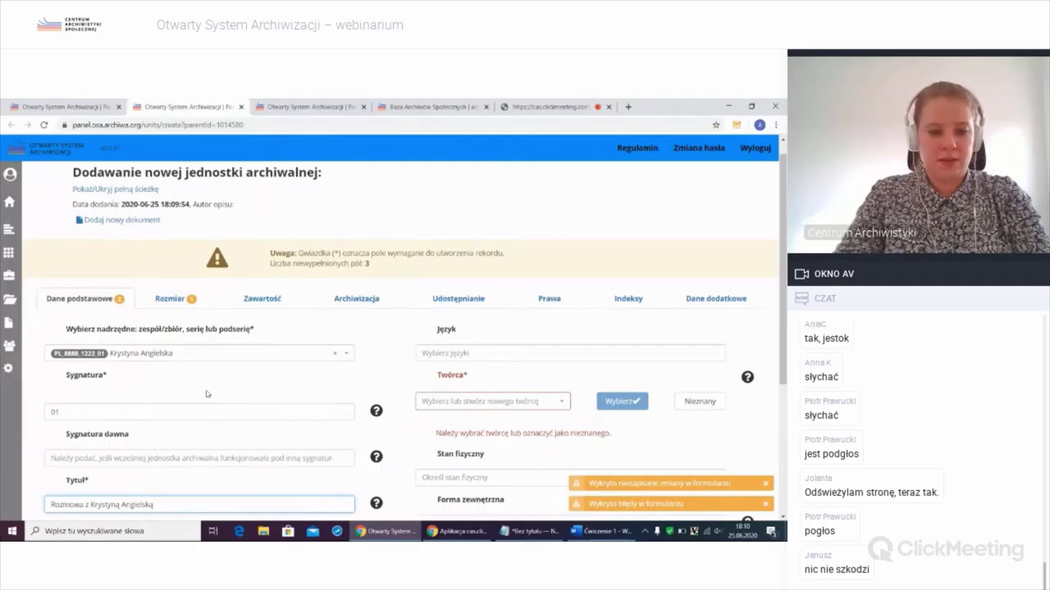
Add a date range of 1930–2001 to the unit.
scroll(205, 395, "down", 3)
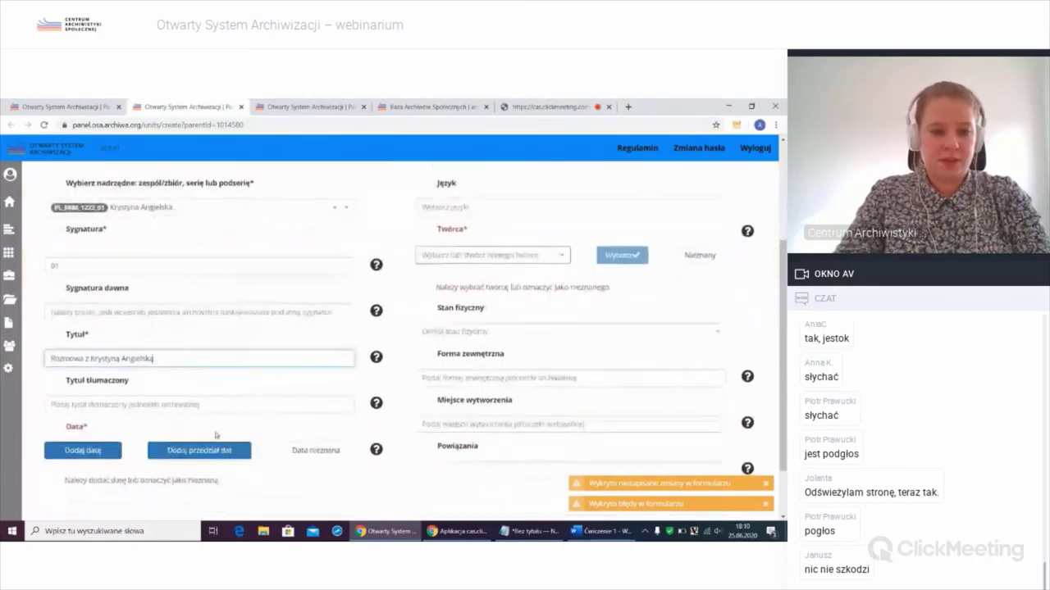
left_click(199, 380)
left_click(115, 404)
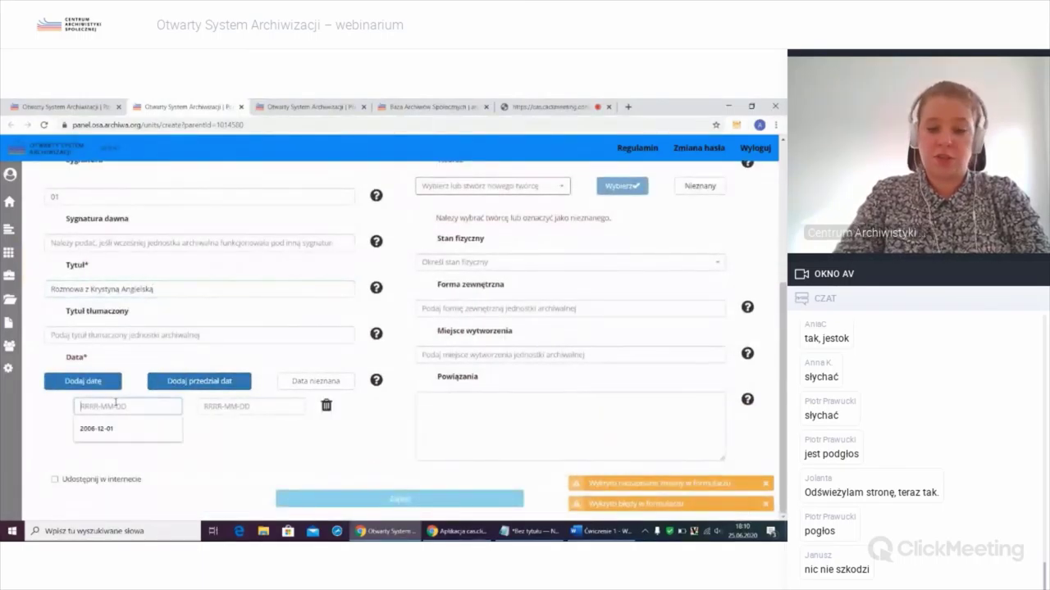
type("1930")
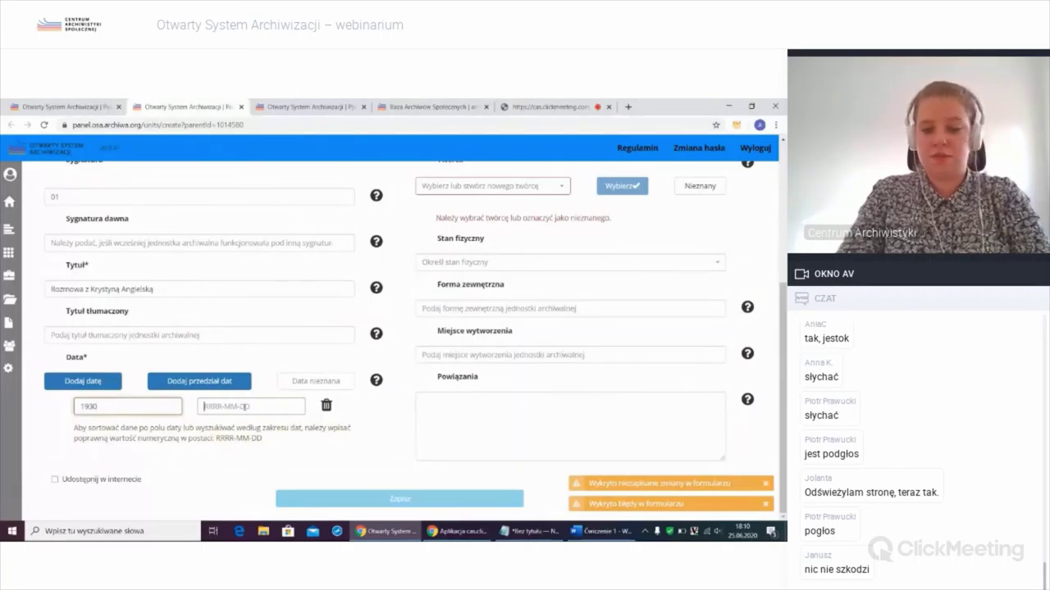
left_click(251, 406)
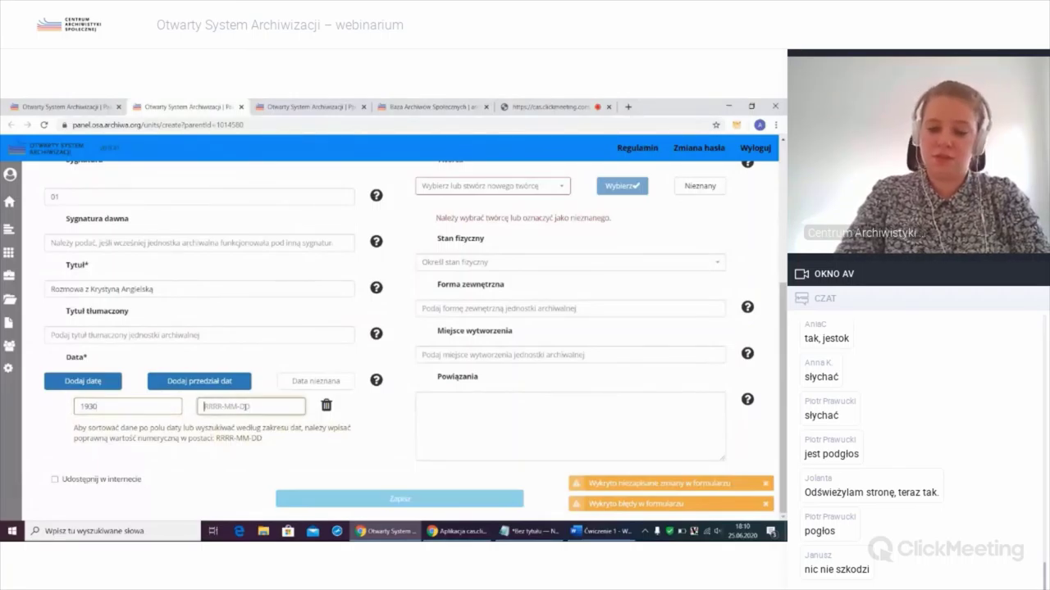
type("200")
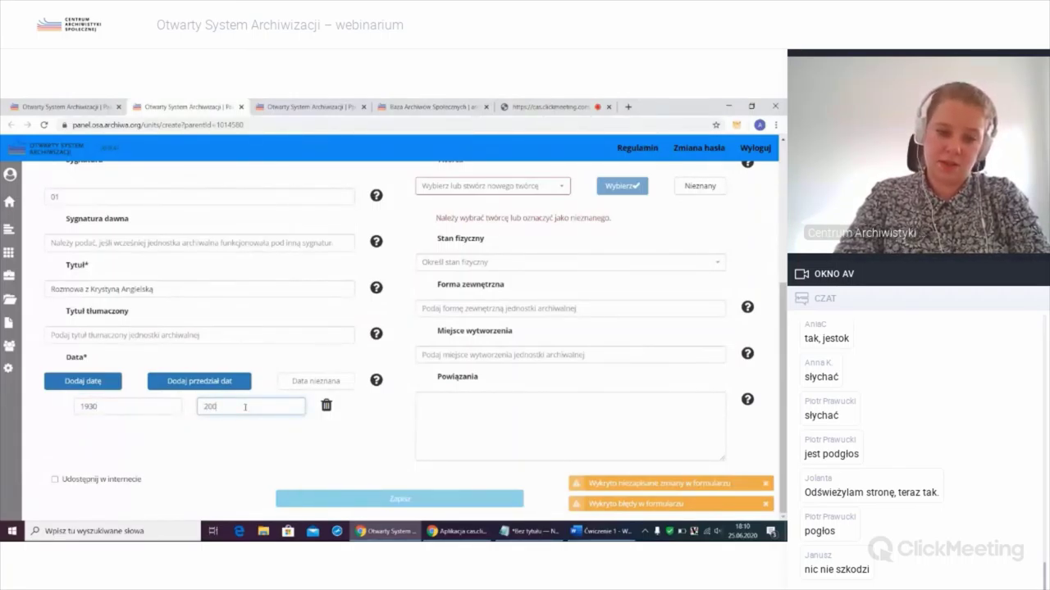
type("1")
left_click(545, 107)
left_click(187, 107)
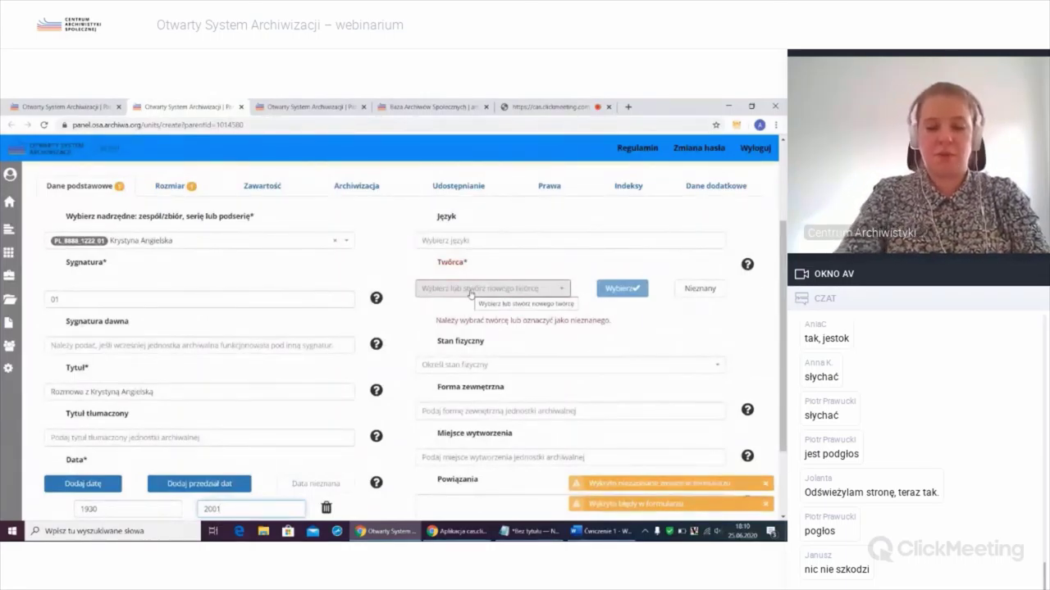
Select the existing interviewee as the unit's first Twórca.
left_click(472, 290)
type("Ang")
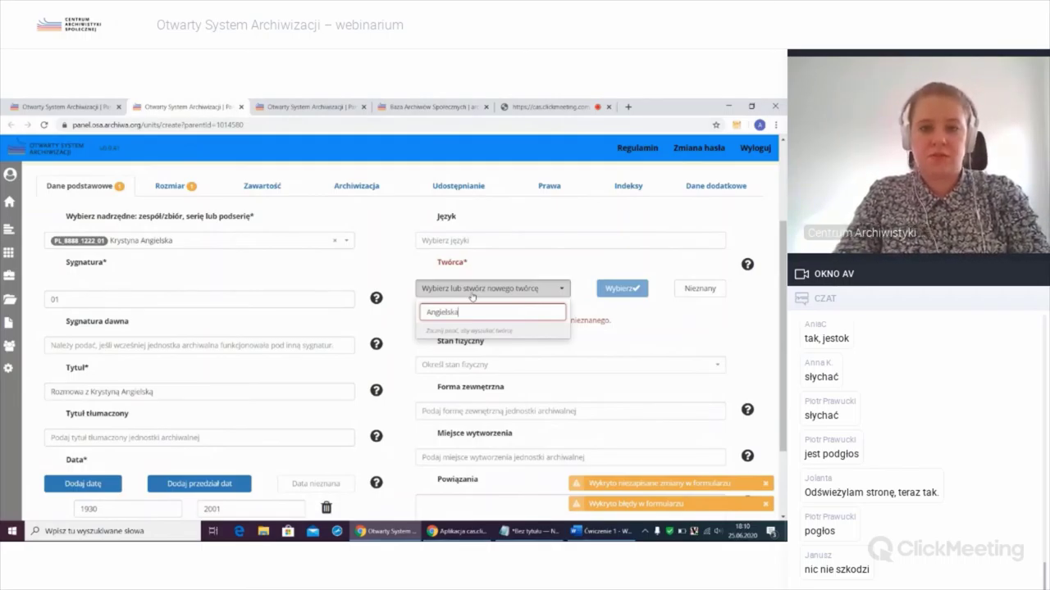
type("ielska")
key("Return")
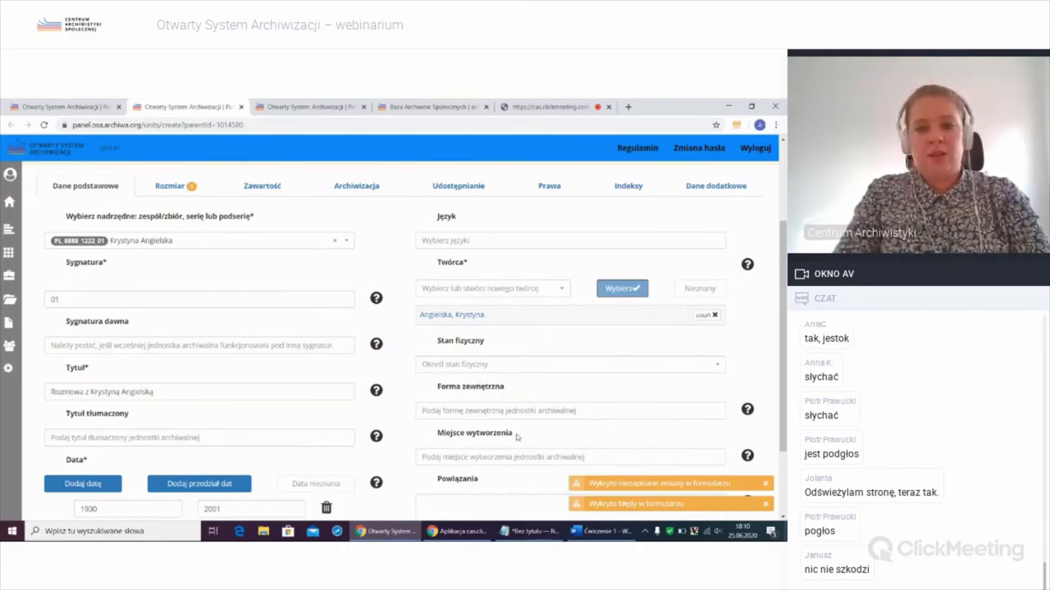
Create a new second creator for the unit and confirm it.
left_click(430, 288)
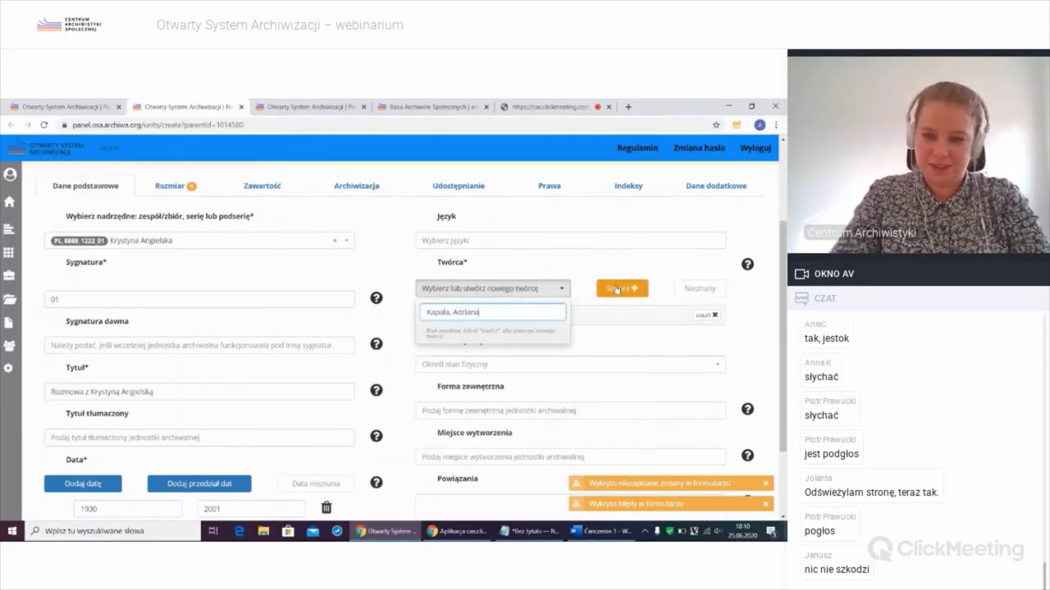
left_click(611, 287)
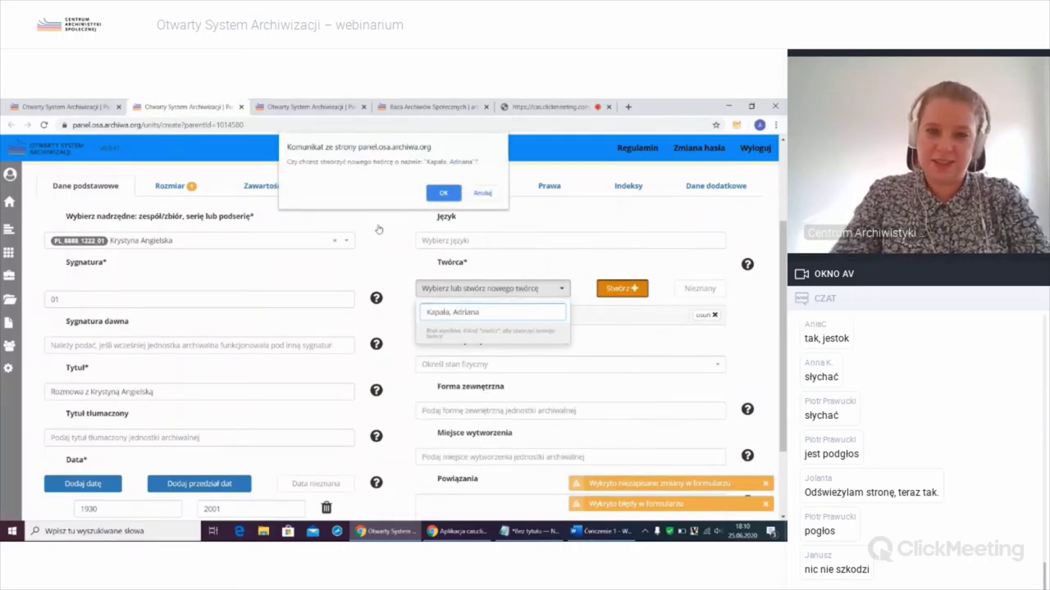
left_click(456, 195)
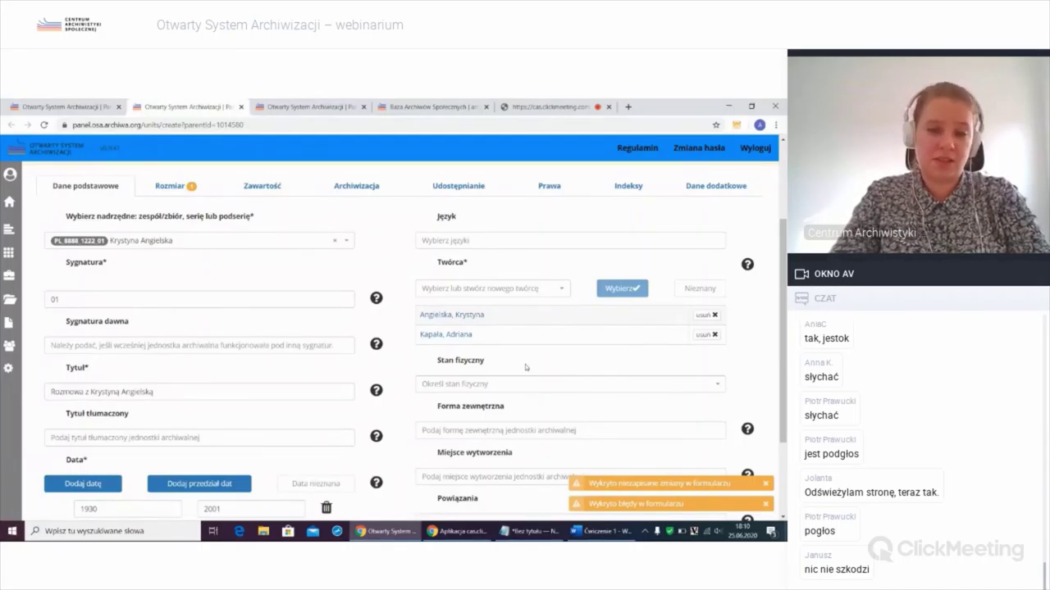
scroll(519, 391, "down", 1)
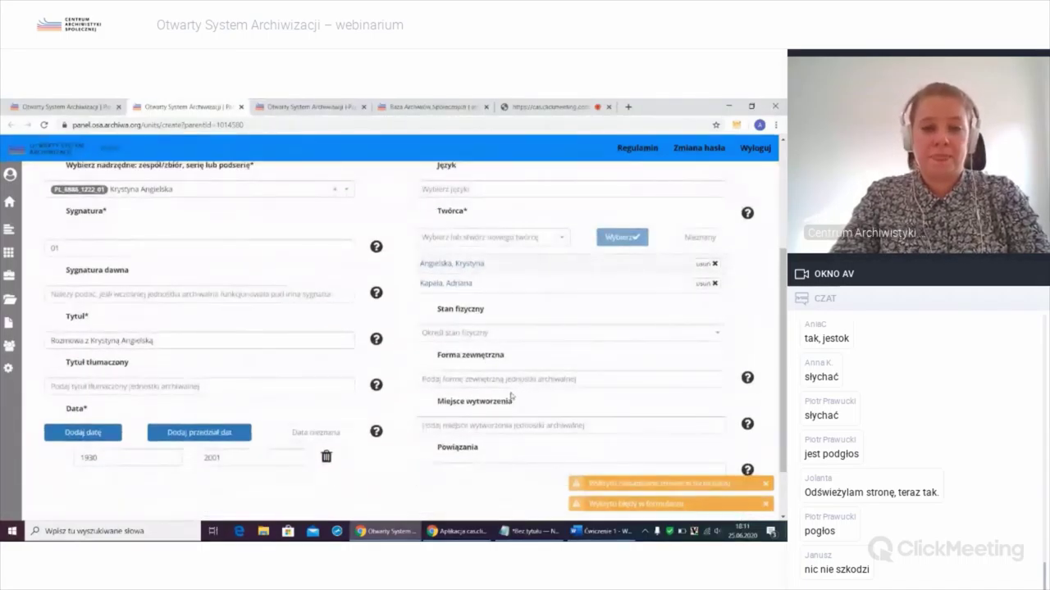
scroll(519, 391, "up", 3)
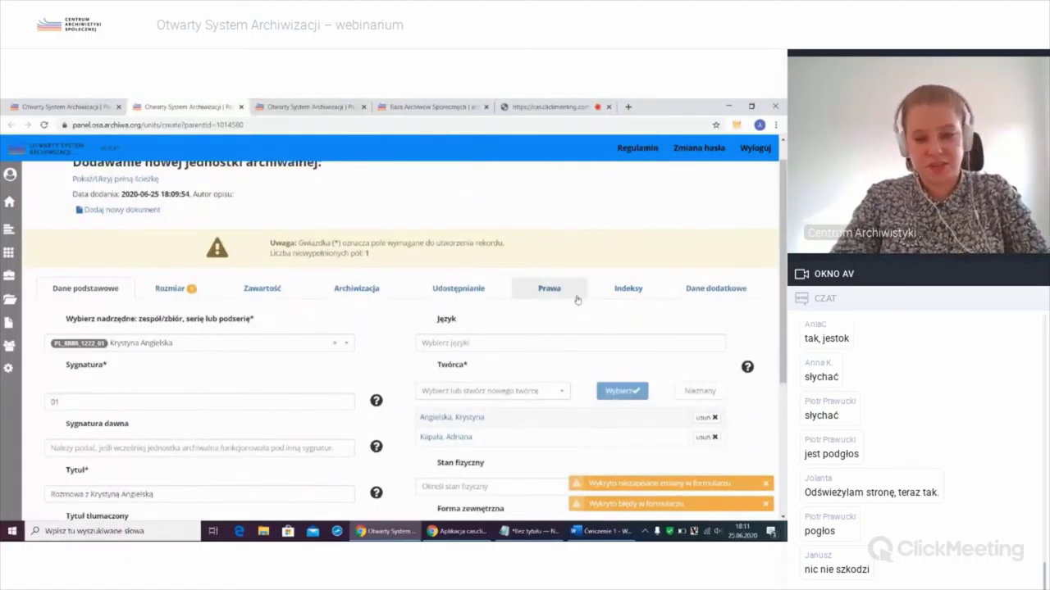
Enter 1 as Rozmiar ogółem in the Rozmiar section and save the unit.
scroll(583, 281, "down", 2)
scroll(583, 280, "down", 1)
scroll(583, 280, "up", 1)
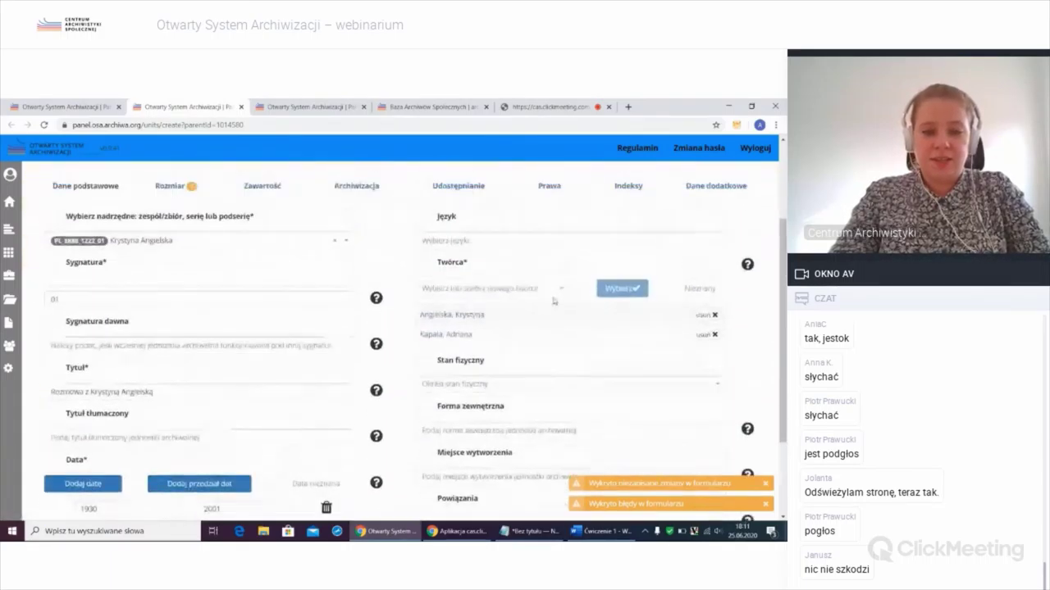
left_click(173, 187)
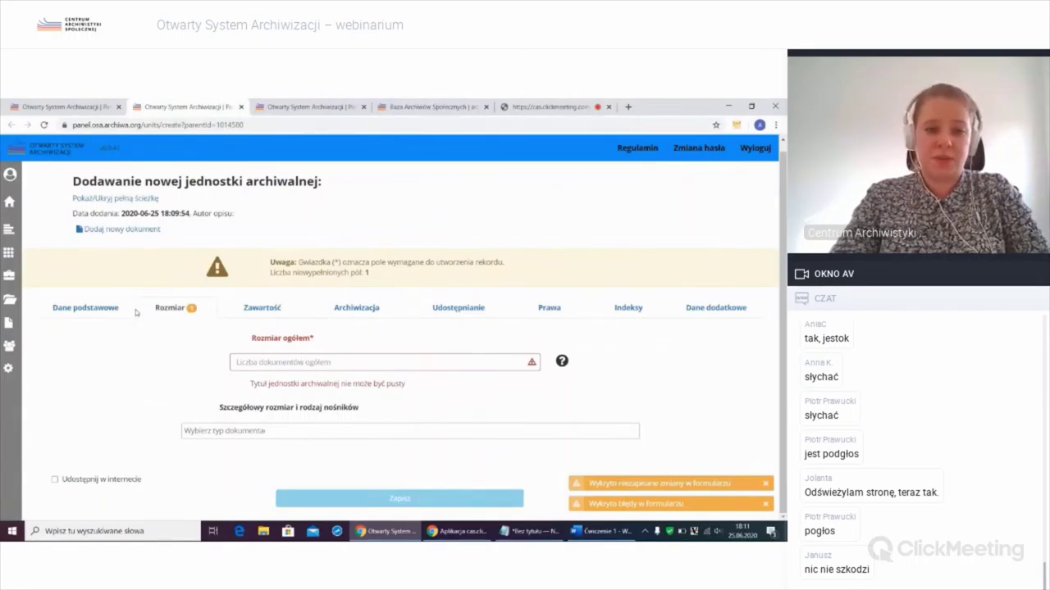
left_click(320, 358)
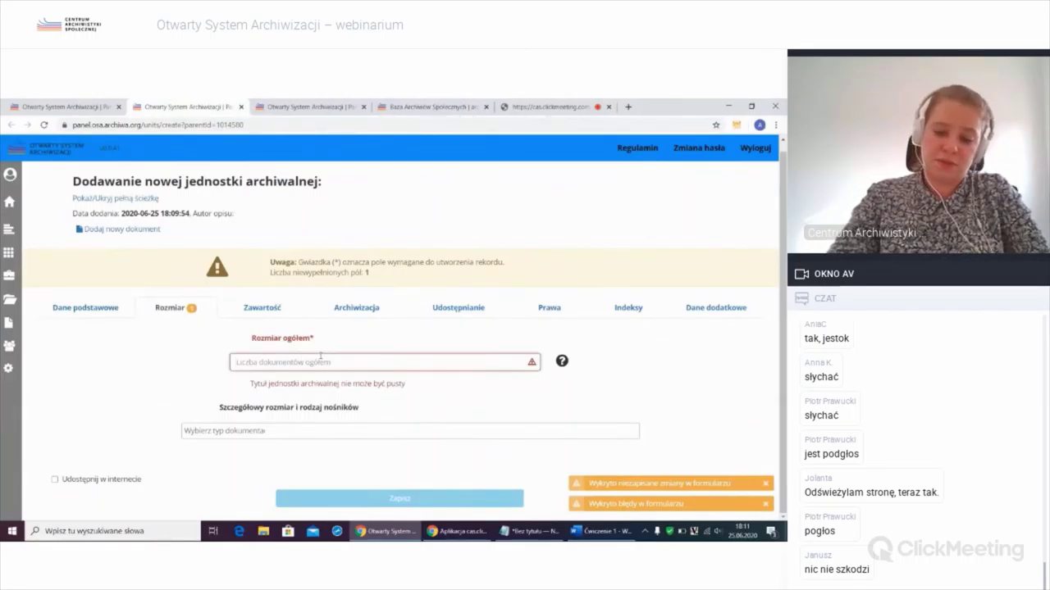
type("1")
key("BackSpace")
type("1")
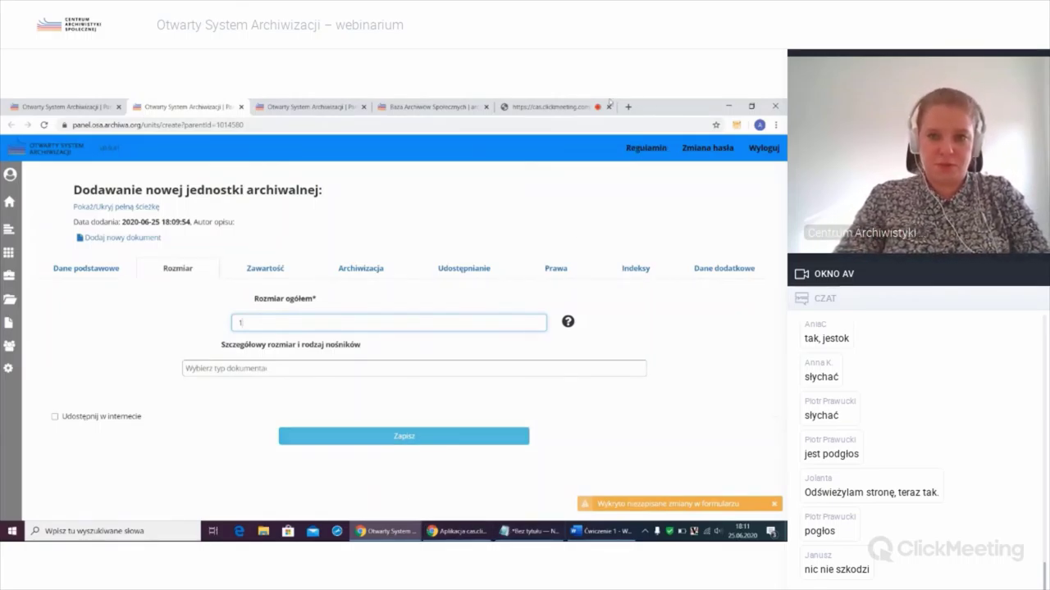
left_click(547, 107)
left_click(175, 104)
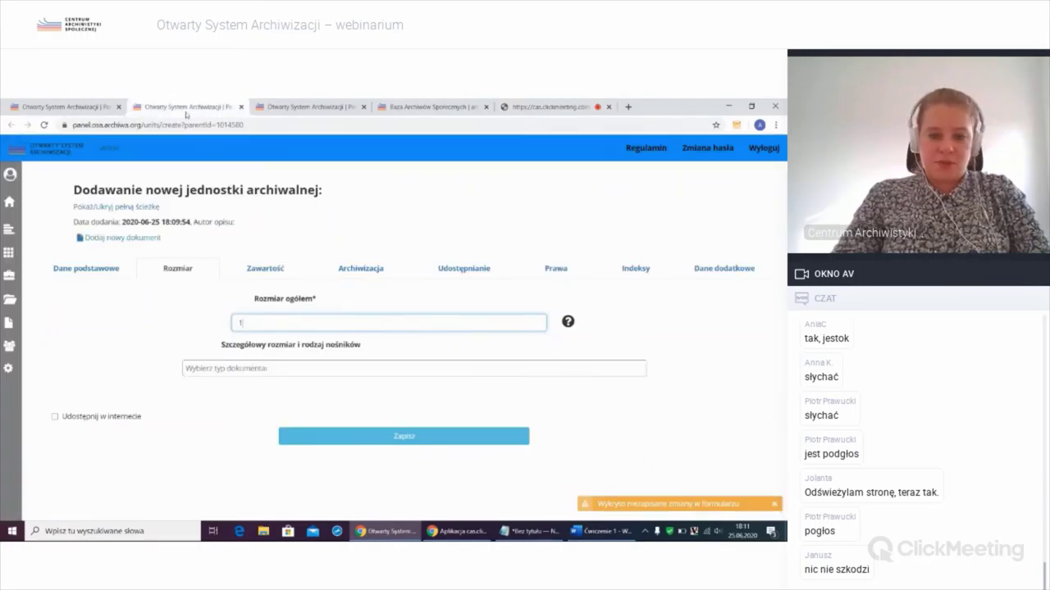
left_click(361, 443)
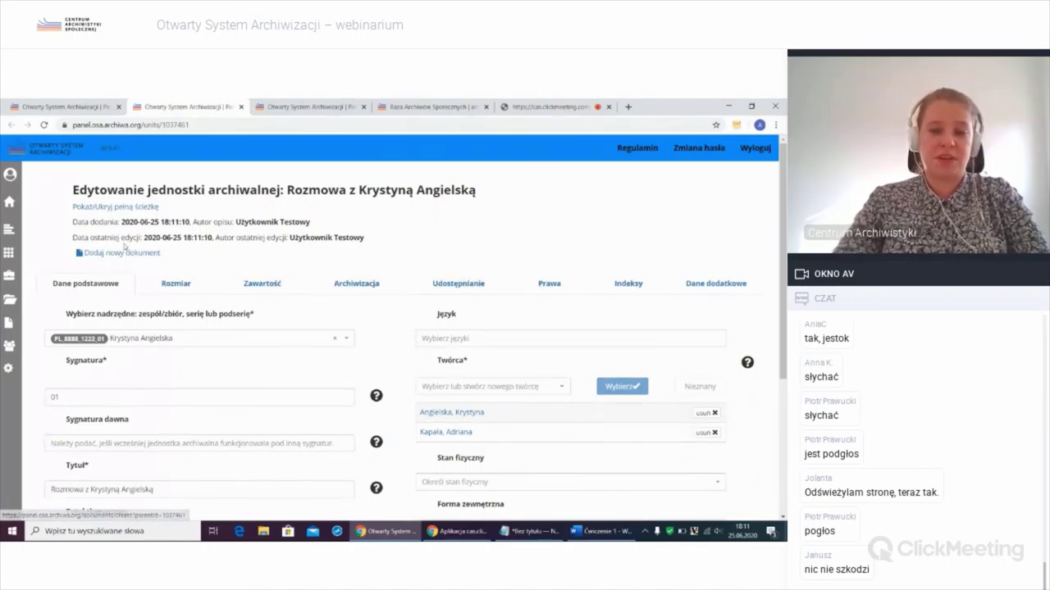
Set Tryb pracy to uproszczony and then back to profesjonalny.
scroll(228, 291, "down", 5)
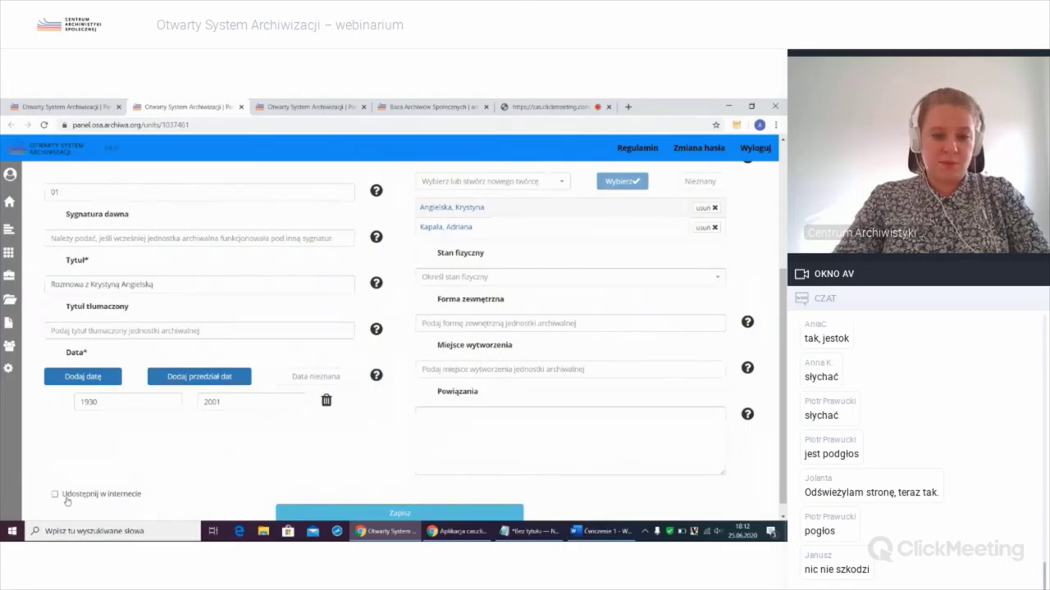
scroll(399, 472, "up", 5)
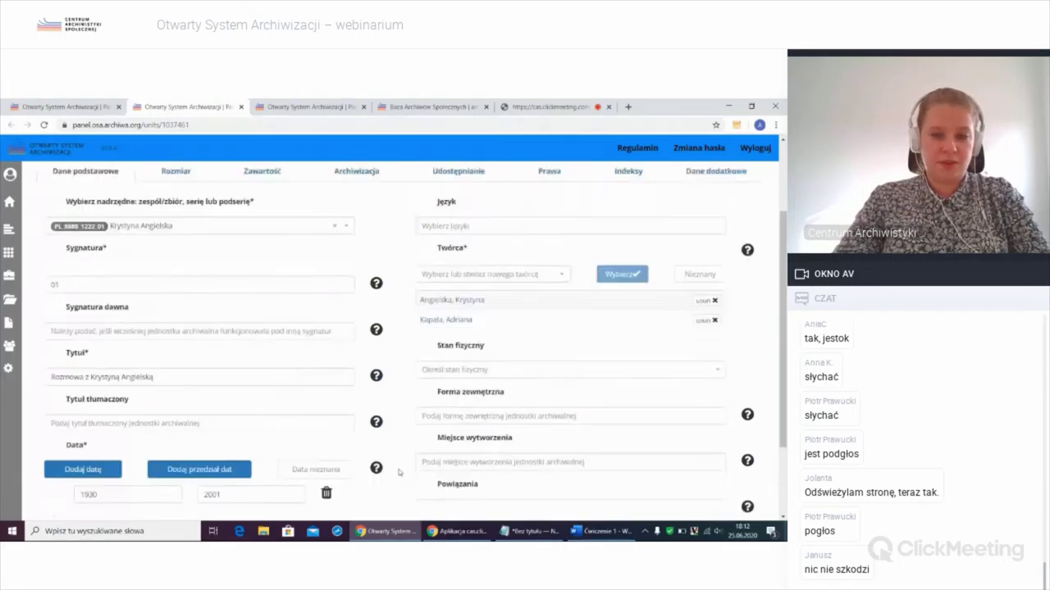
left_click(91, 392)
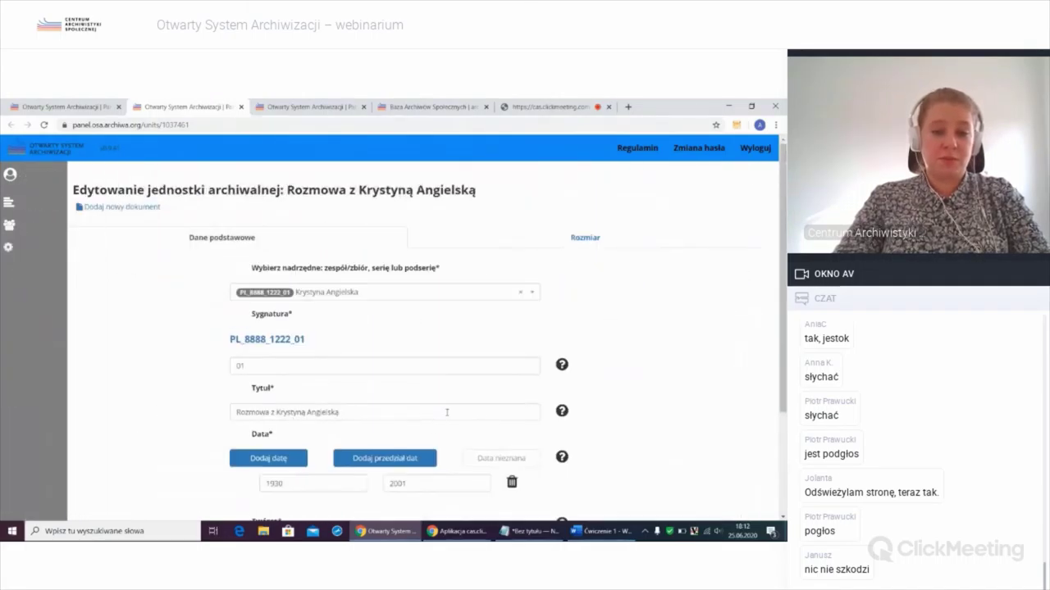
mouse_move(22, 274)
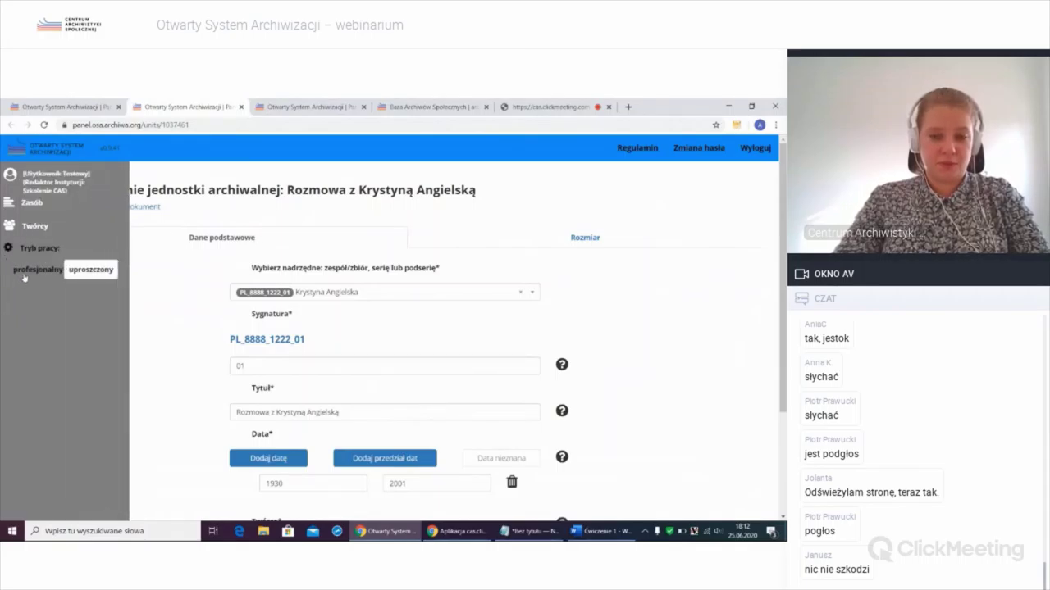
left_click(24, 274)
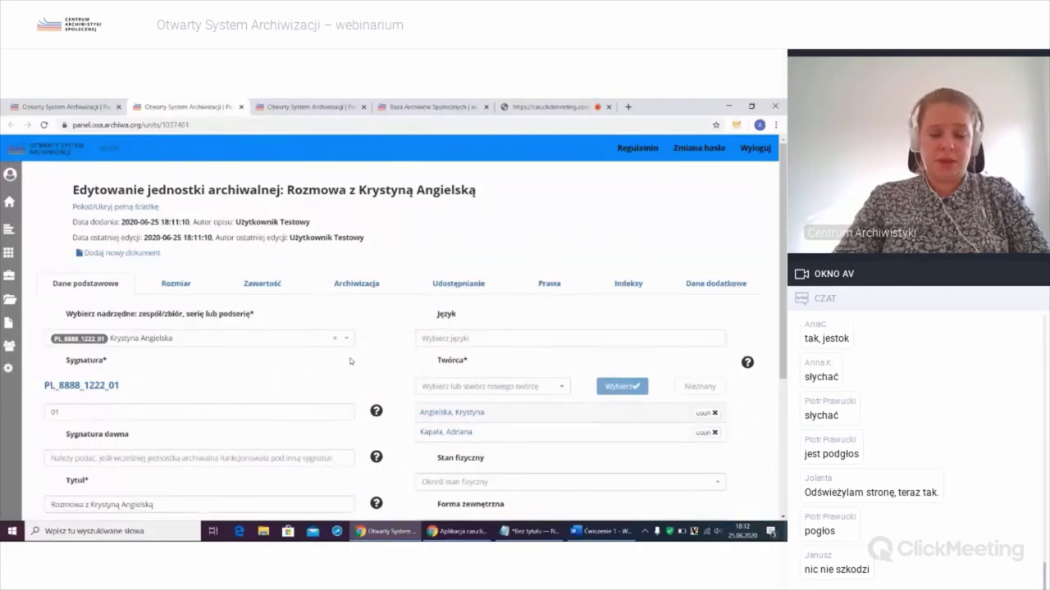
Re-save the unit's size details and show its Indeksy section.
left_click(197, 287)
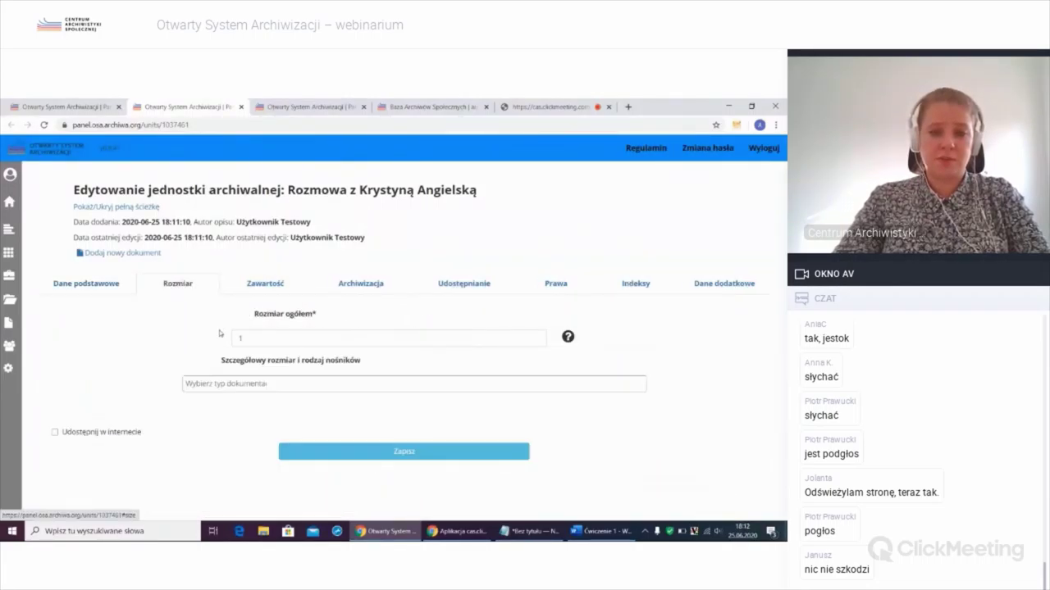
left_click(254, 337)
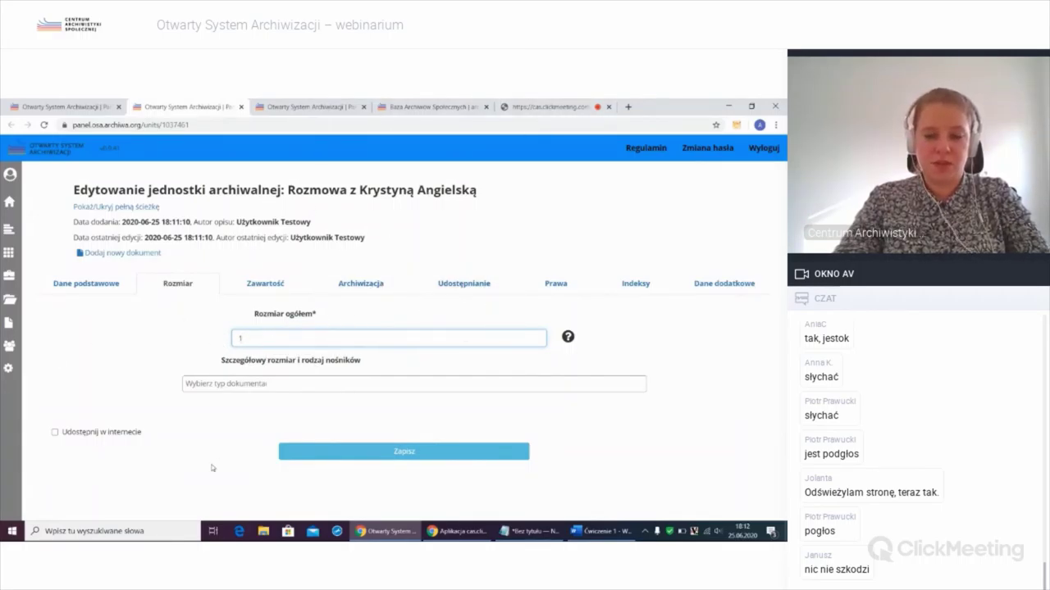
left_click(399, 454)
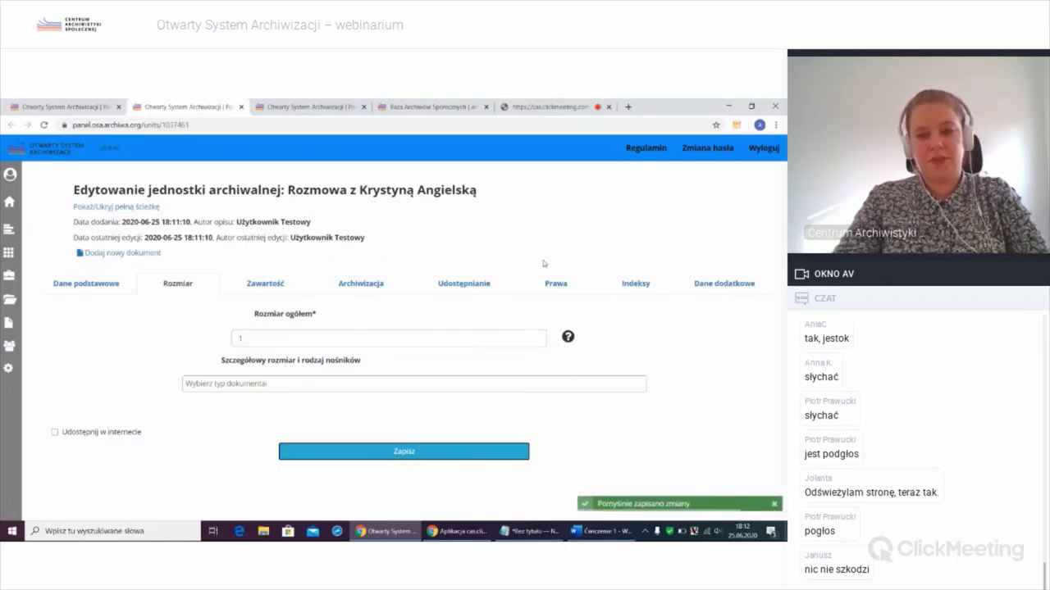
left_click(642, 290)
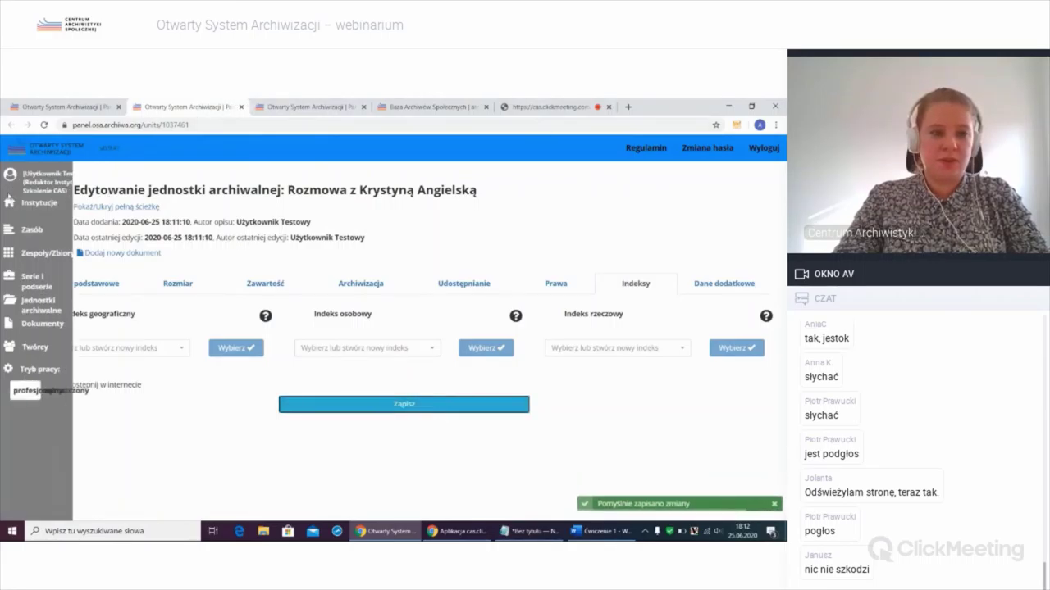
In the Zasób tree, expand Polacy na Wschodzie and the interviewee's series.
left_click(37, 203)
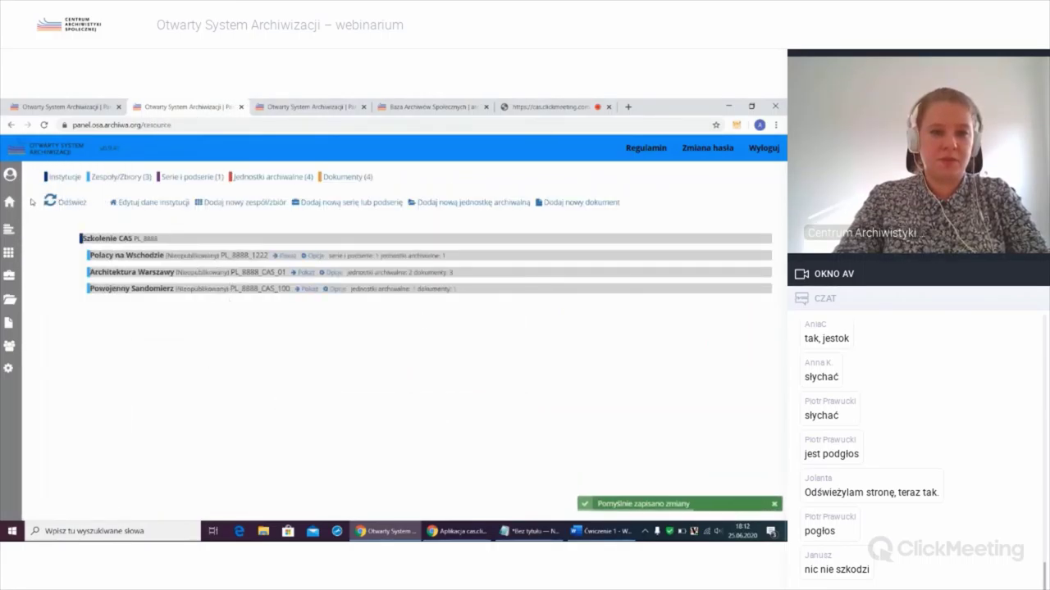
left_click(285, 256)
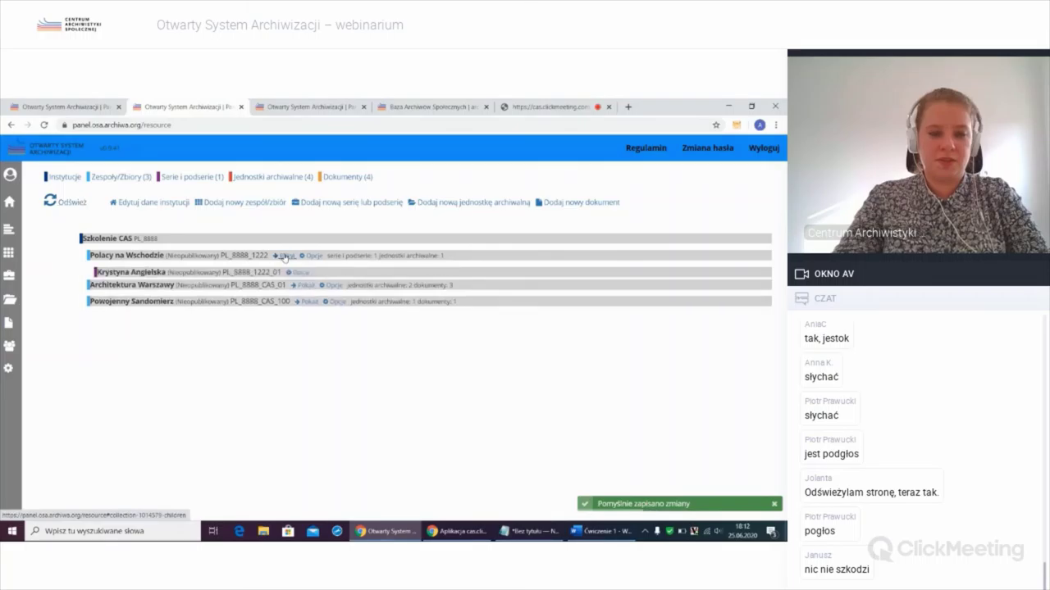
left_click(298, 273)
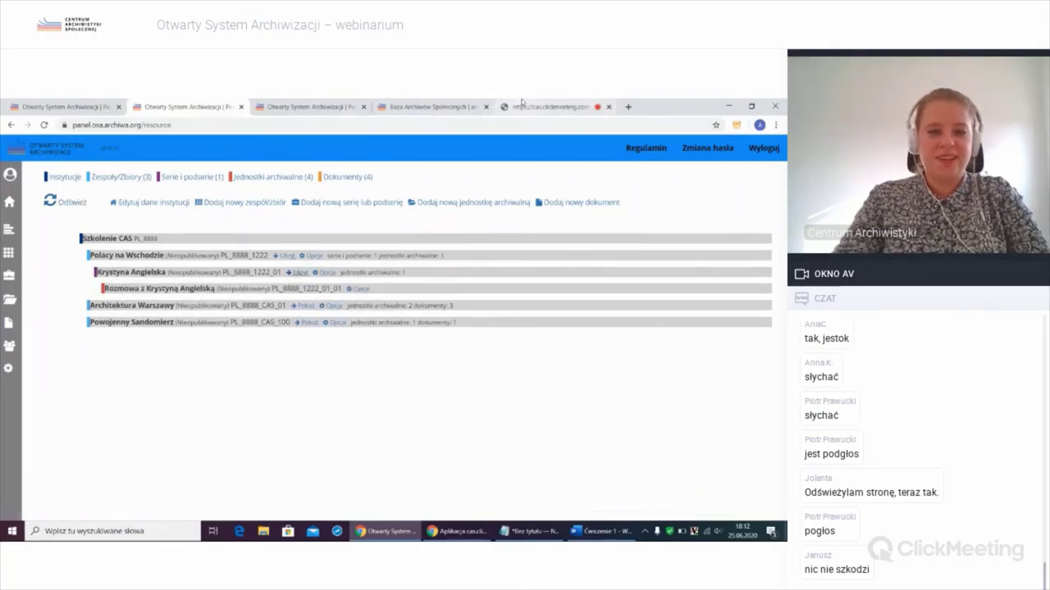
left_click_drag(88, 256, 254, 255)
left_click_drag(93, 274, 436, 273)
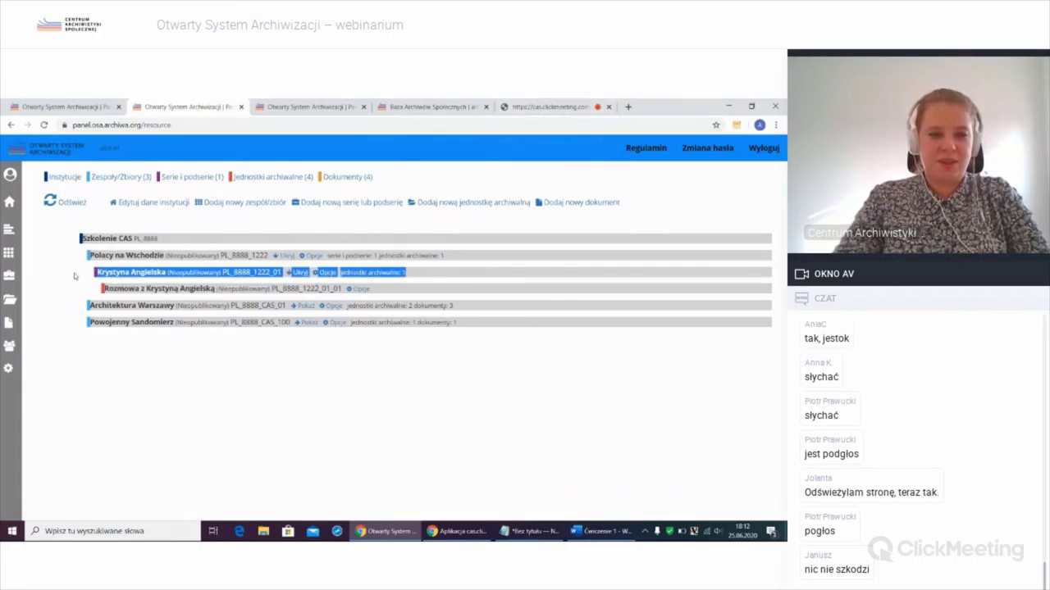
left_click_drag(102, 289, 396, 293)
left_click(187, 366)
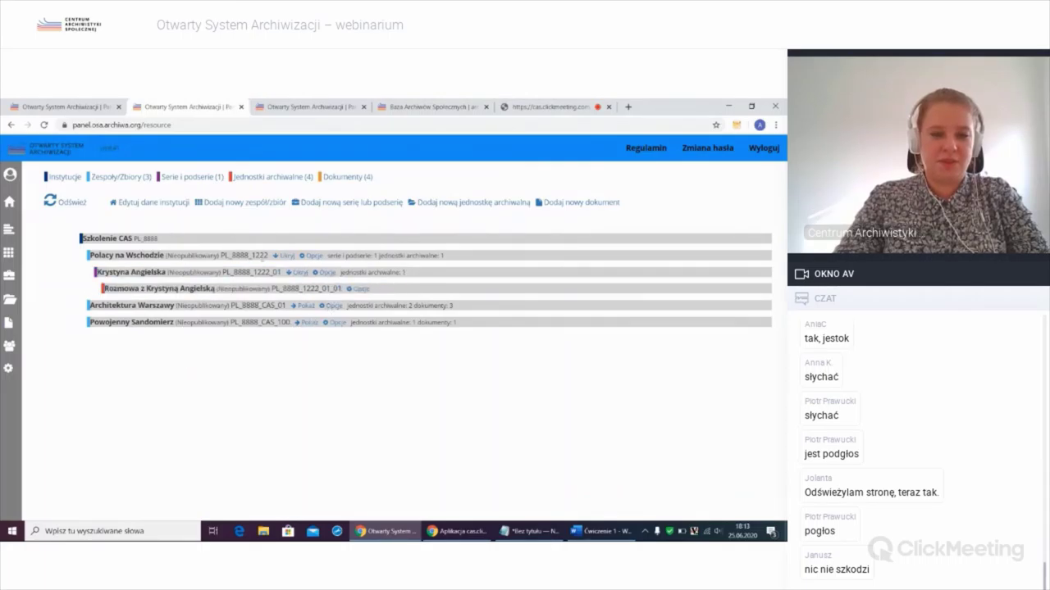
mouse_move(282, 274)
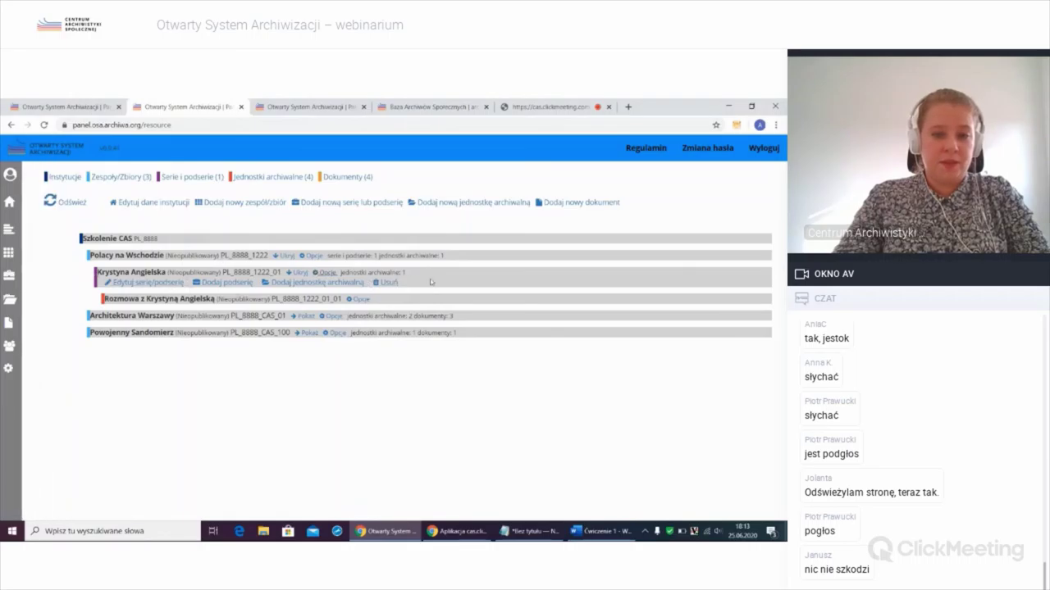
left_click(361, 299)
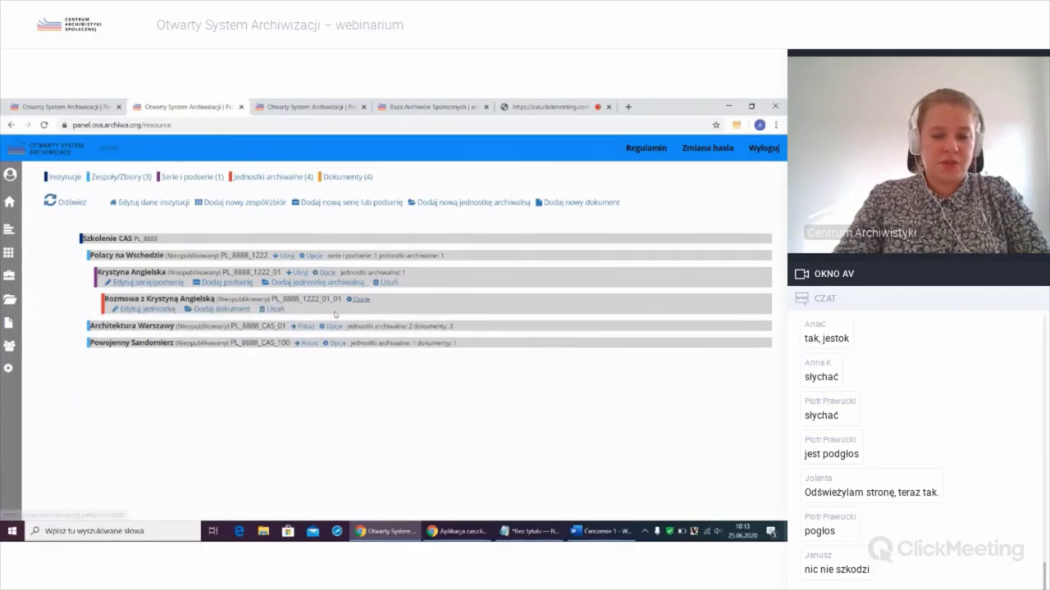
left_click(231, 315)
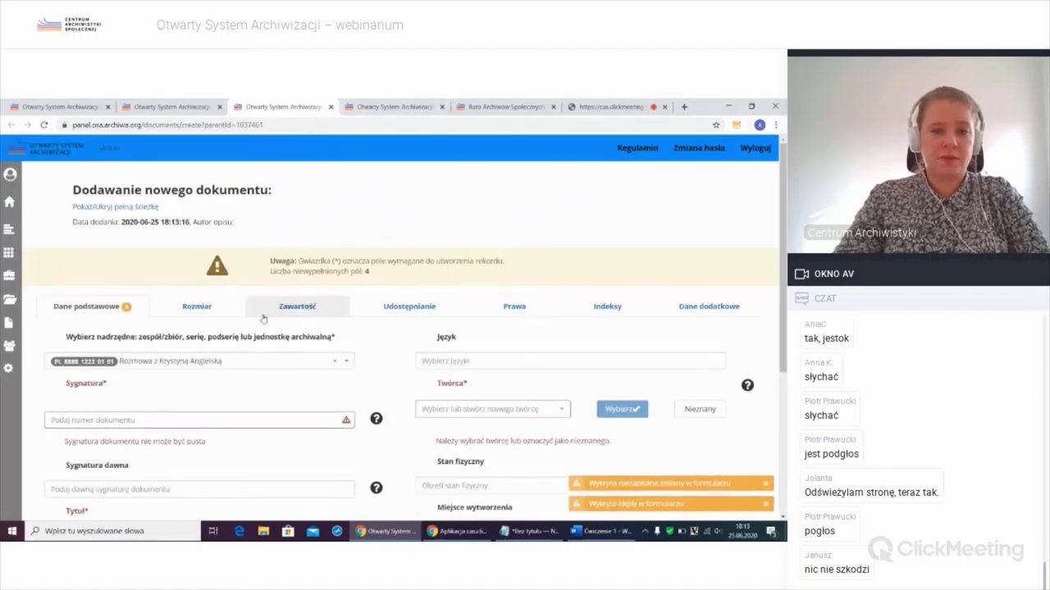
Enter reference 01 and the title 'Fragment nagrania: Przedwojenny Lwów' for the new document.
scroll(222, 394, "down", 1)
scroll(222, 394, "down", 2)
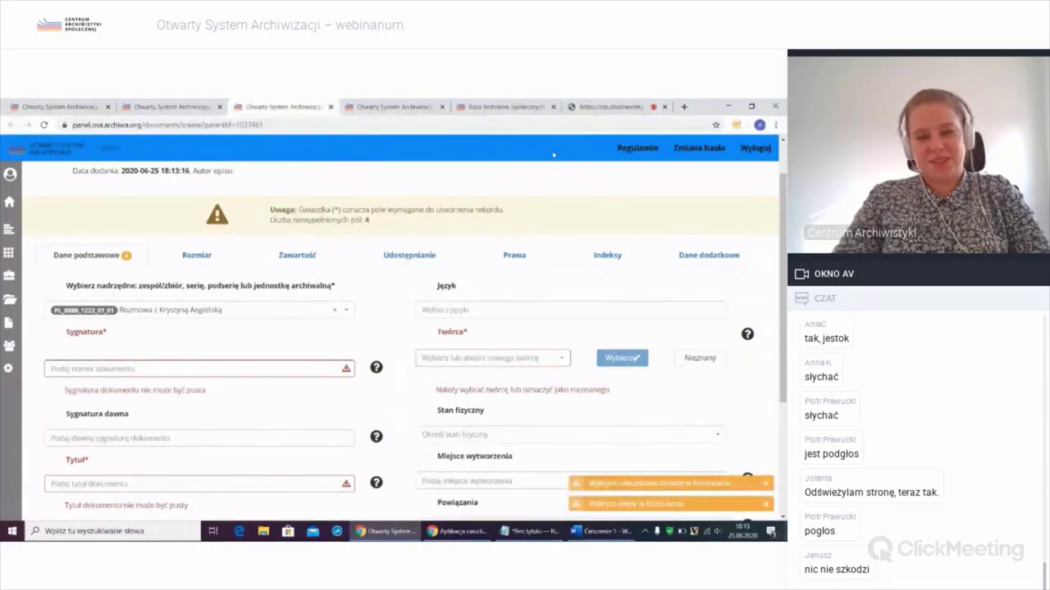
scroll(358, 223, "down", 2)
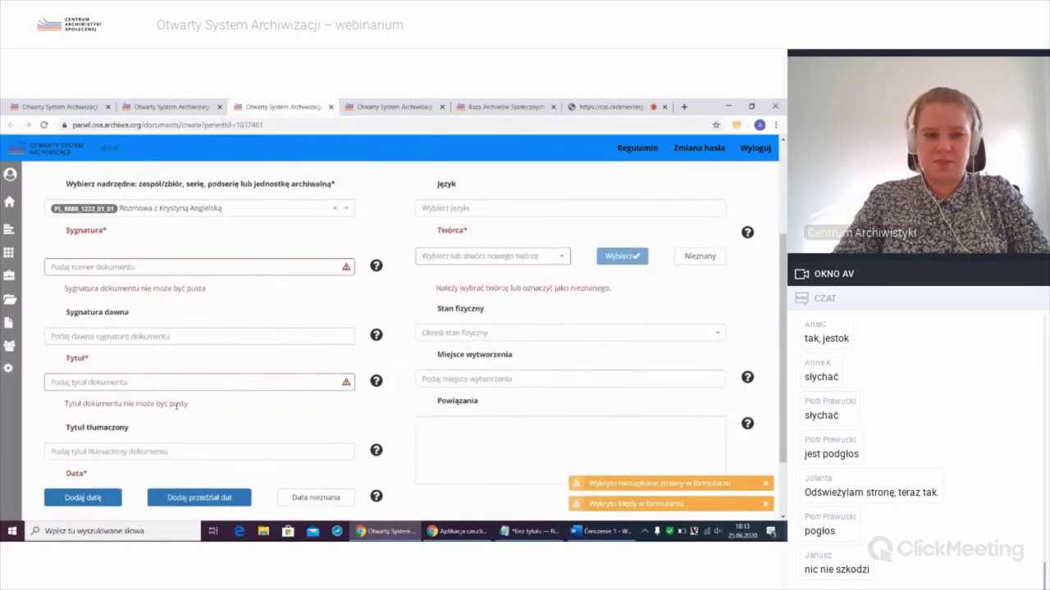
scroll(634, 231, "up", 2)
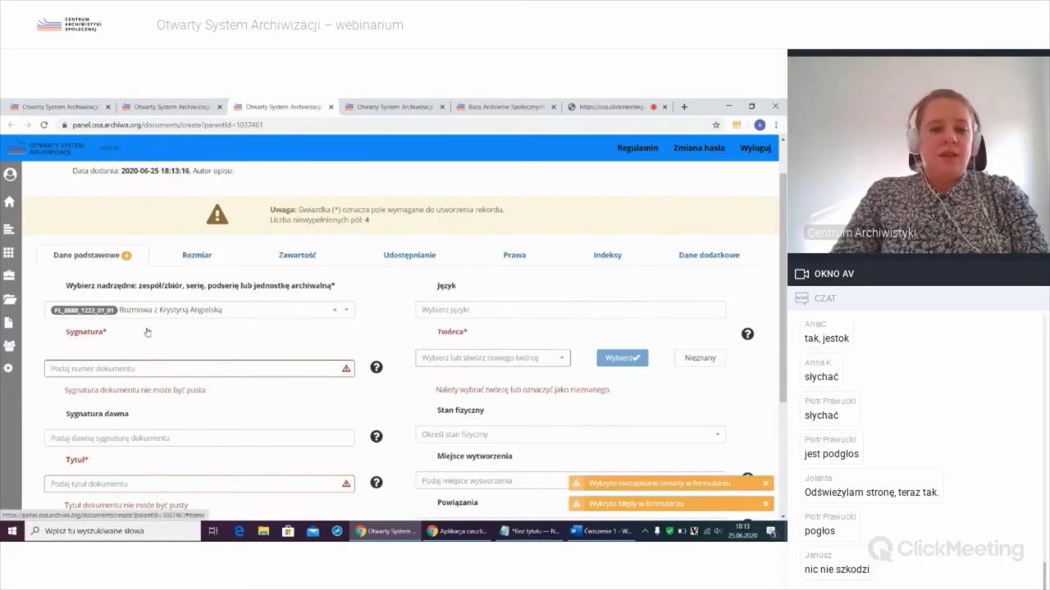
left_click(148, 369)
type("01")
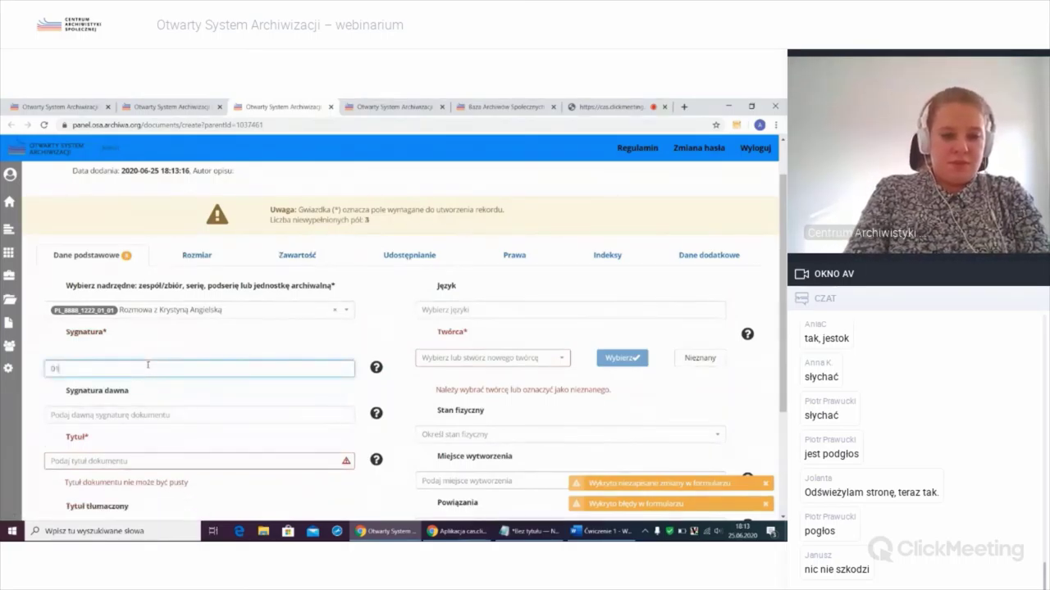
key("Tab")
key("Tab")
type("Fragment")
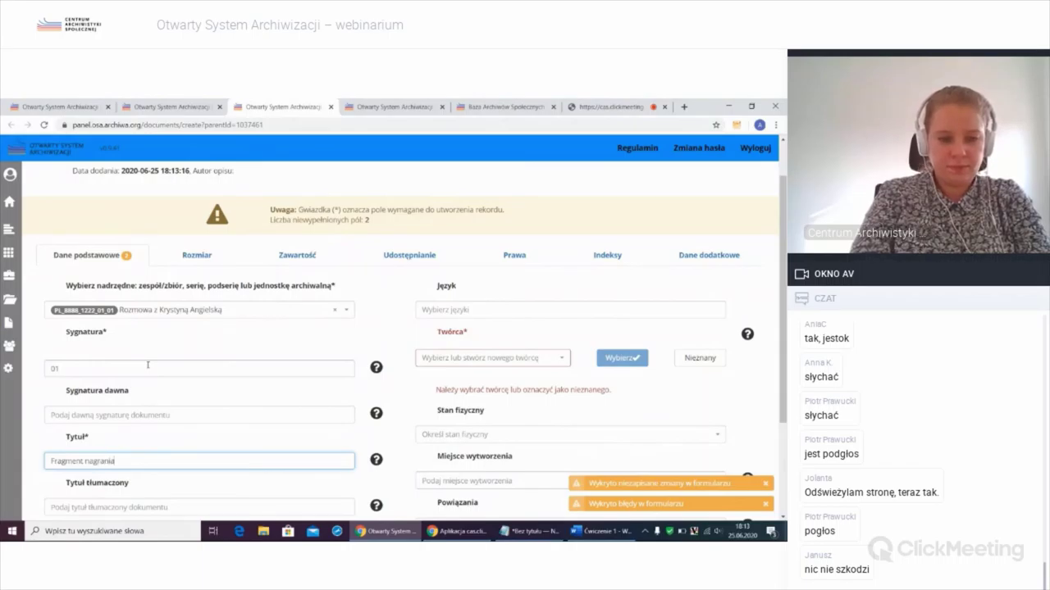
type(" nagrania:")
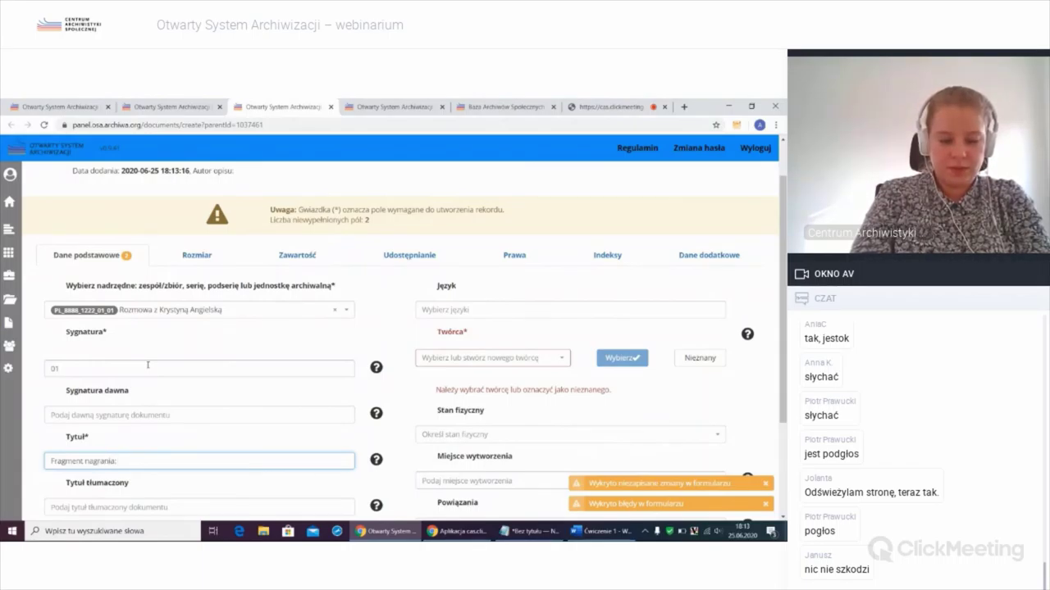
type(" Przedwojenny Lwów")
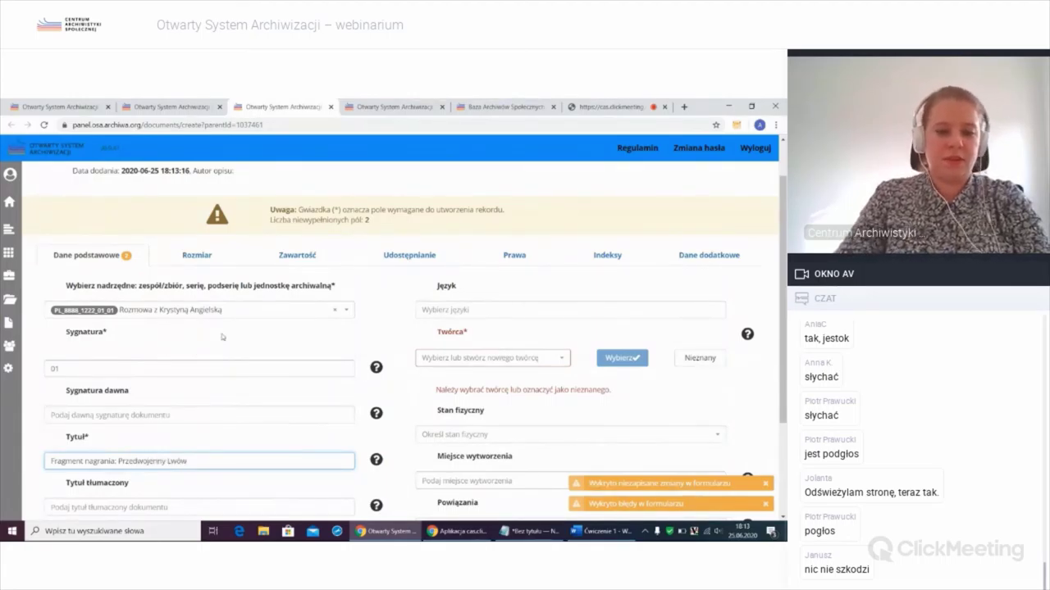
Add a date range from 1935 to 1938.
scroll(221, 336, "down", 2)
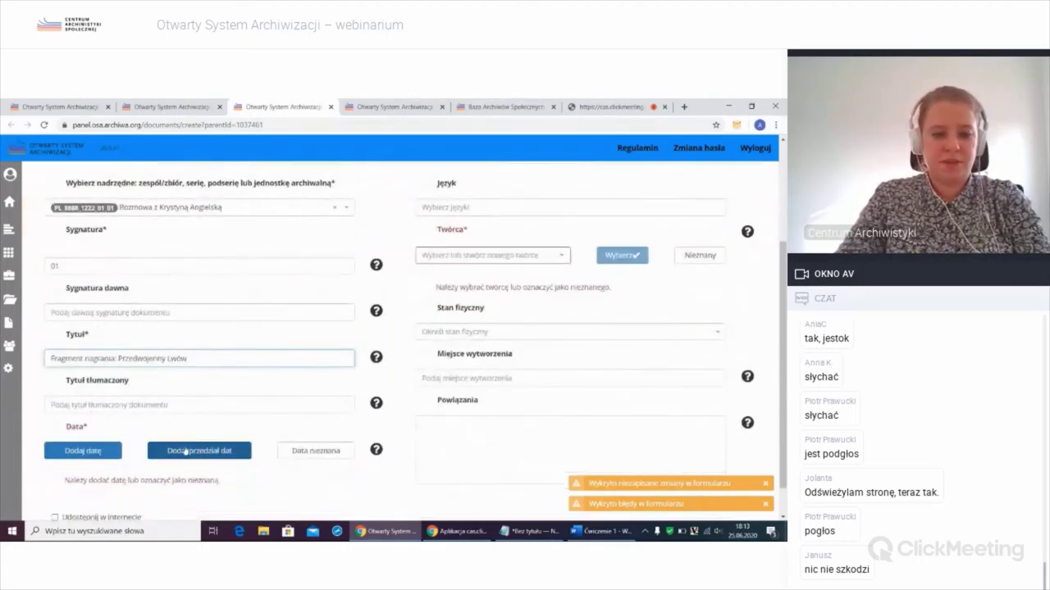
scroll(277, 390, "down", 1)
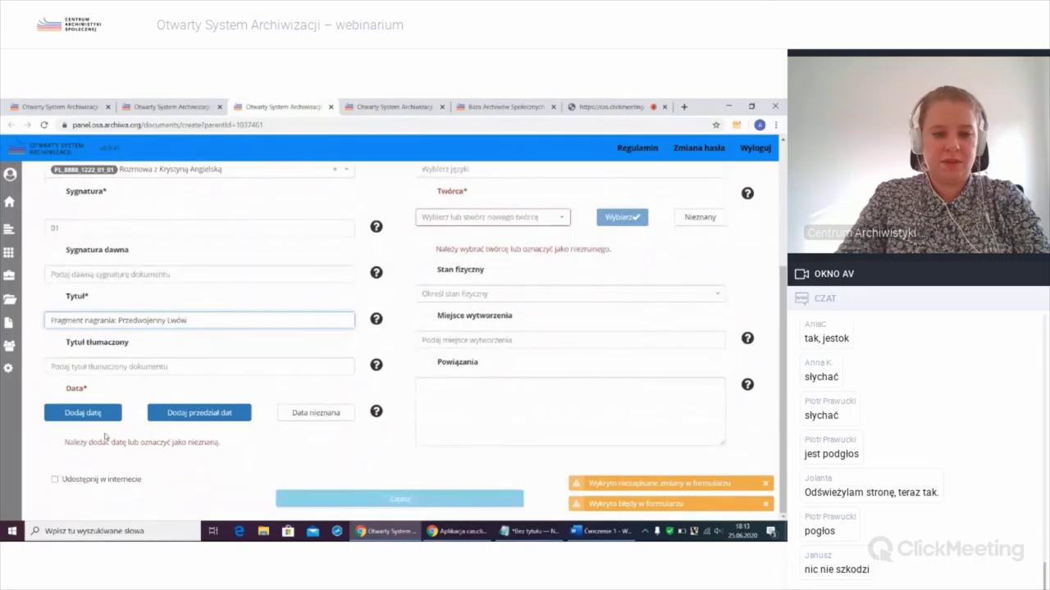
left_click(197, 413)
left_click(111, 435)
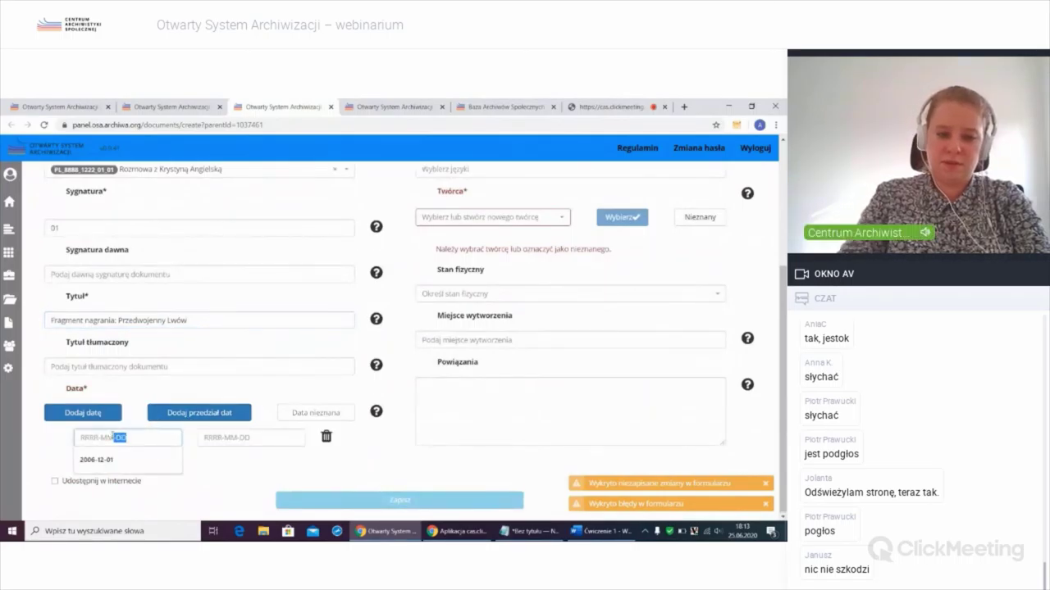
type("1940")
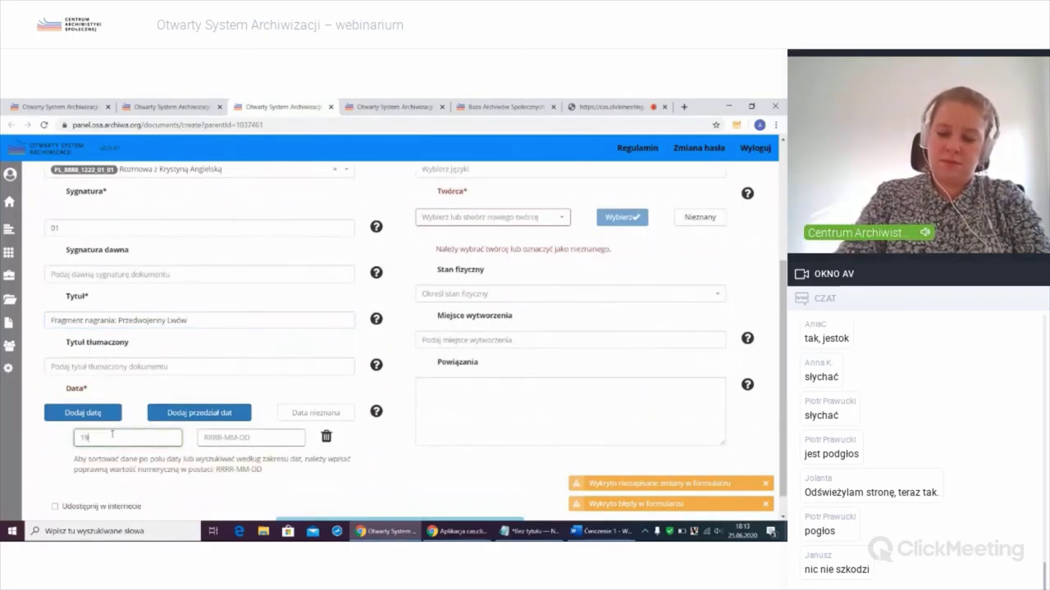
key("BackSpace")
key("BackSpace")
type("39")
left_click(254, 441)
type("1938")
Pick the first creator in Twórca and add them to the document.
left_click(400, 500)
left_click(447, 374)
type("Krystyn")
key("BackSpace")
key("BackSpace")
key("BackSpace")
key("BackSpace")
key("BackSpace")
key("BackSpace")
key("BackSpace")
type("Angiel")
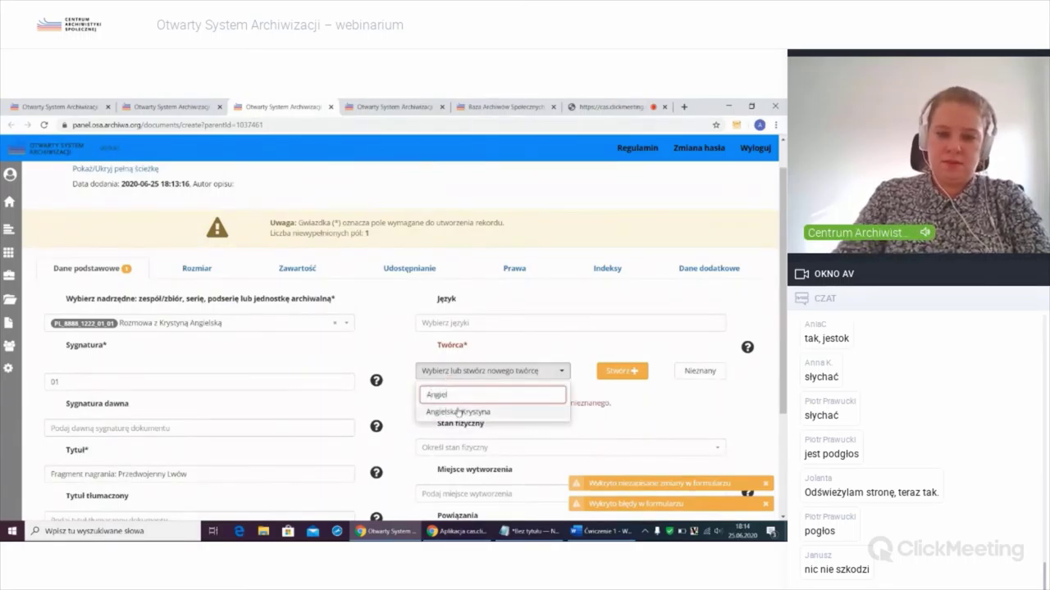
left_click(473, 413)
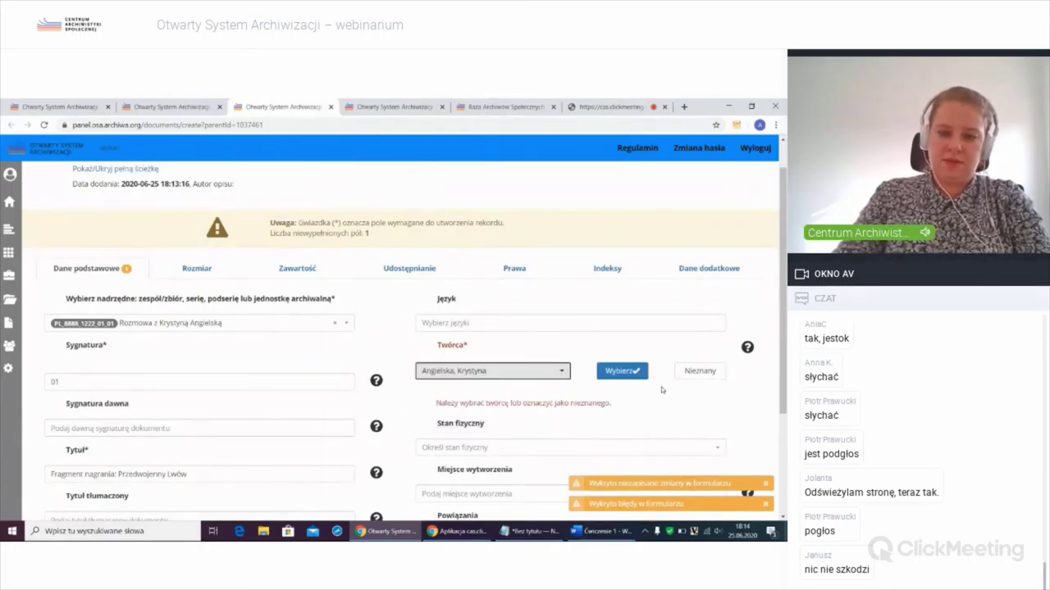
left_click(622, 371)
Search for and add the second creator, then save the document.
left_click(462, 323)
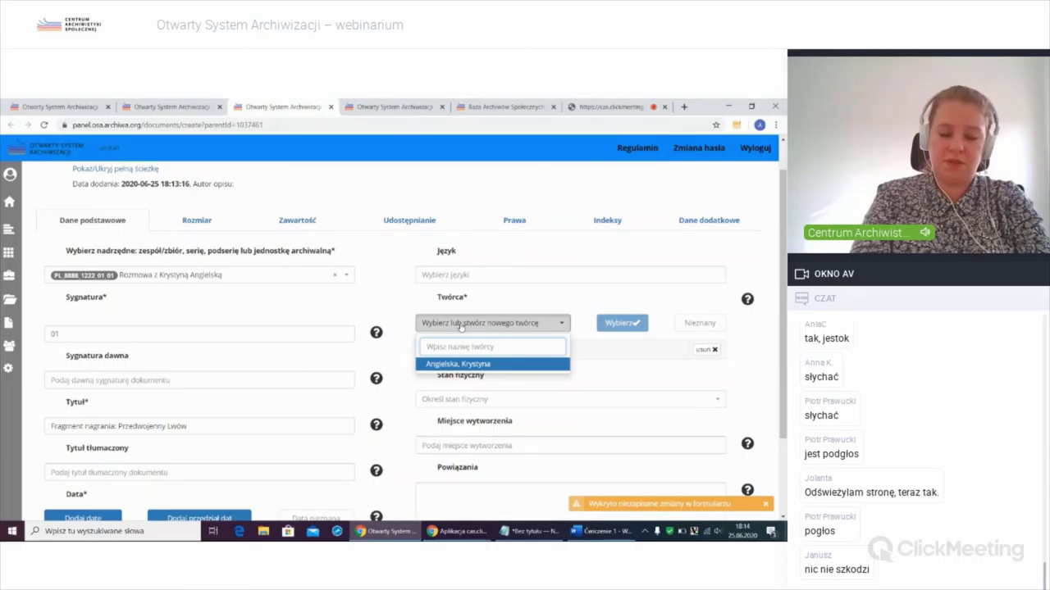
type("Kiepała,")
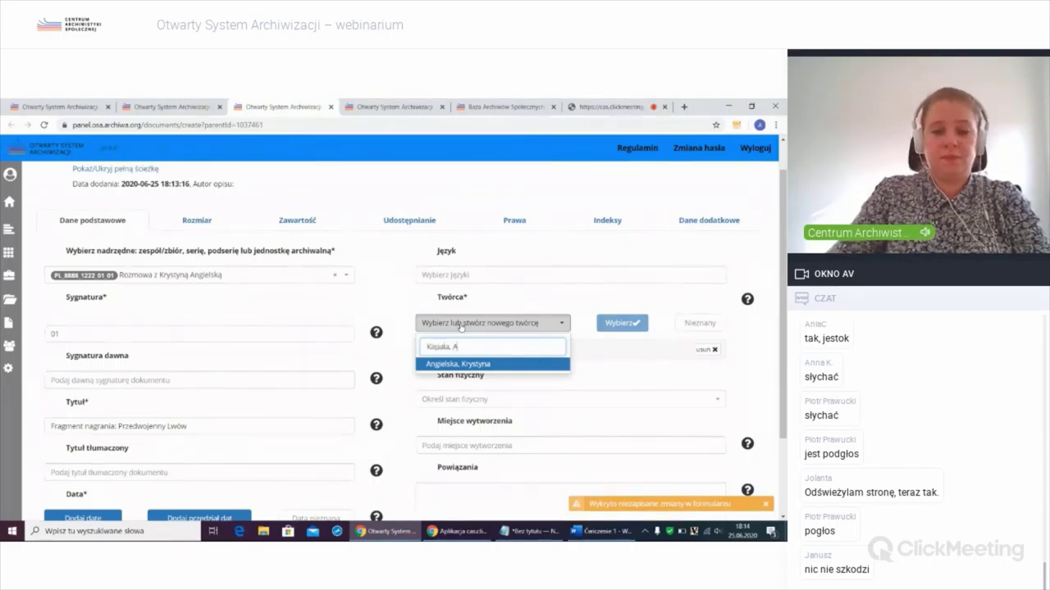
type(" A")
key("Return")
left_click(621, 323)
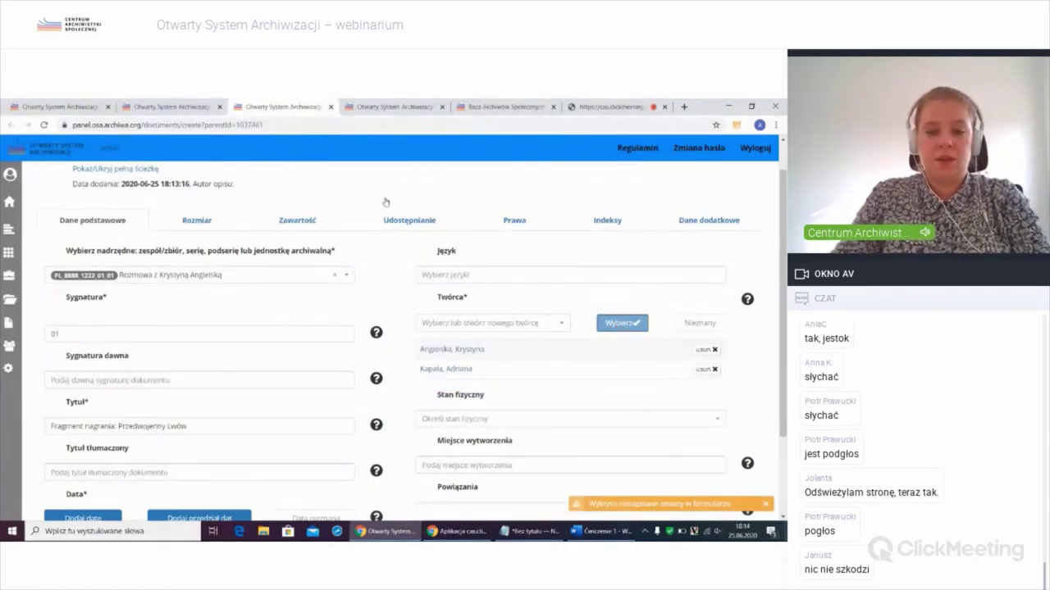
left_click(301, 221)
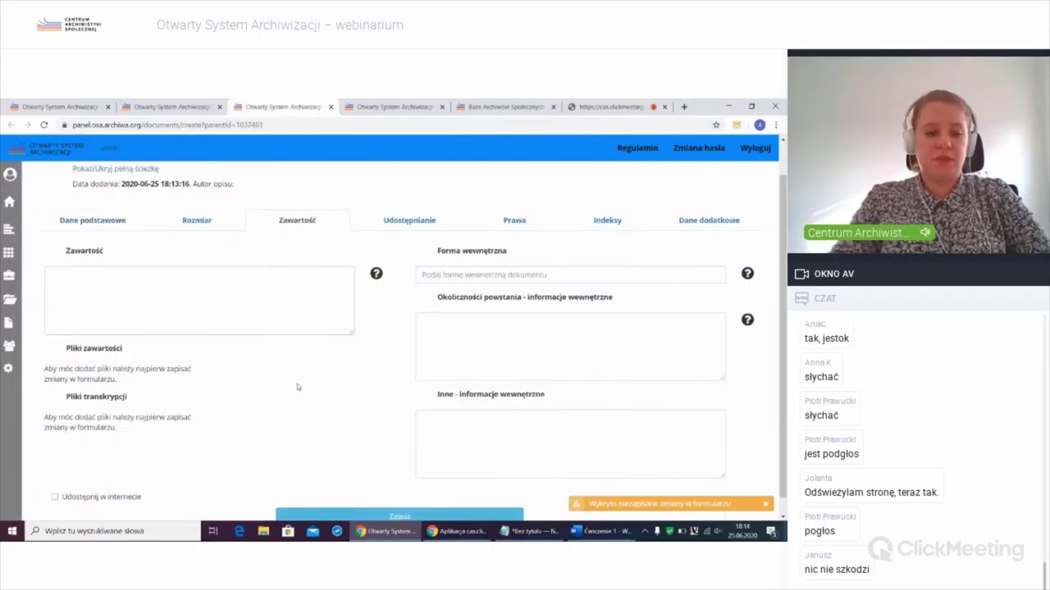
scroll(187, 466, "down", 1)
left_click(335, 501)
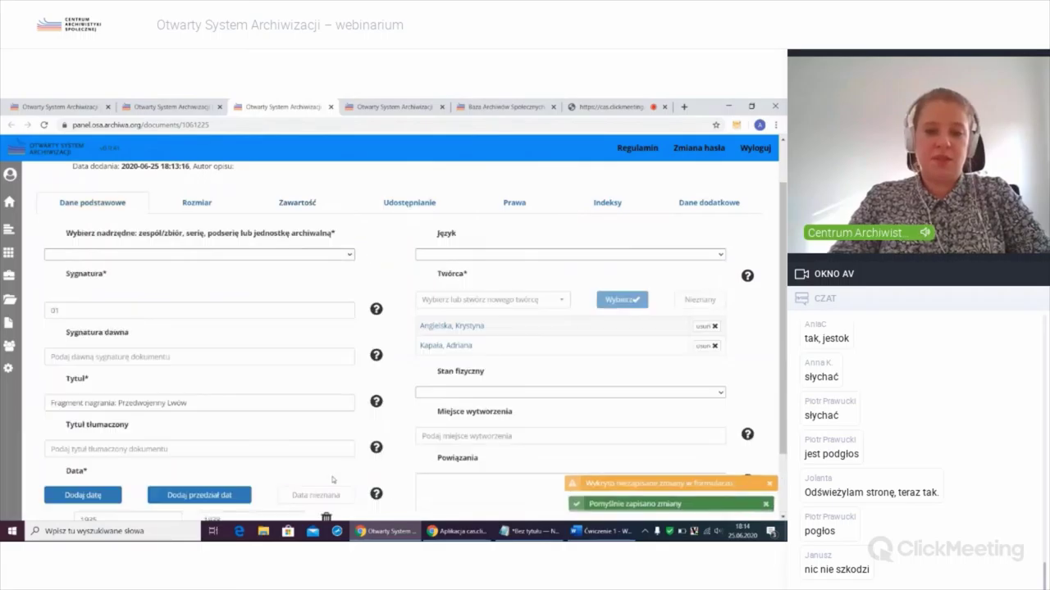
Show the saved document's Zawartość file pickers, then compare the resource trees in other tabs.
left_click(300, 206)
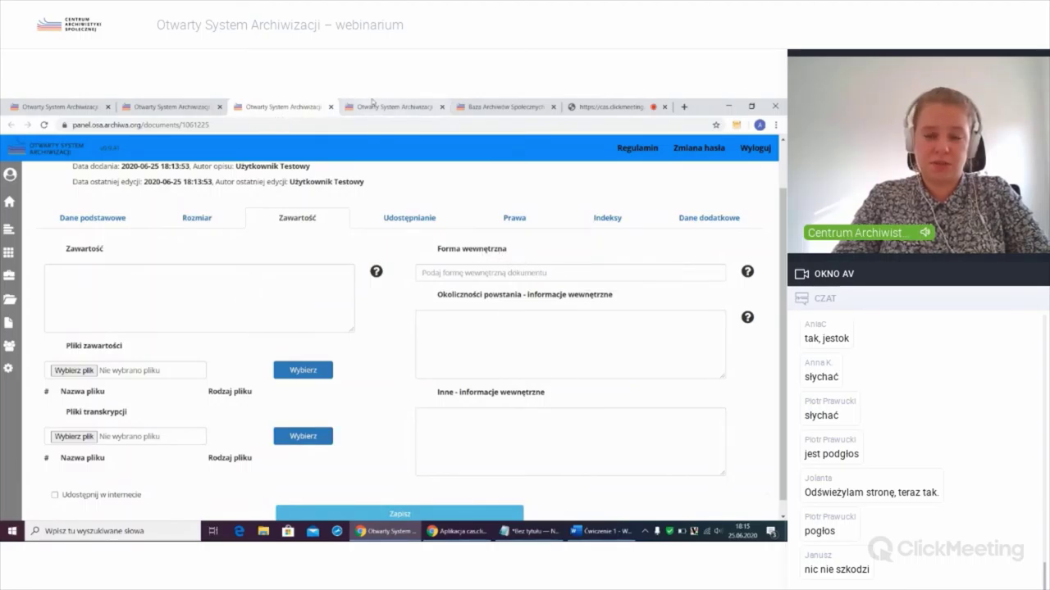
left_click(385, 107)
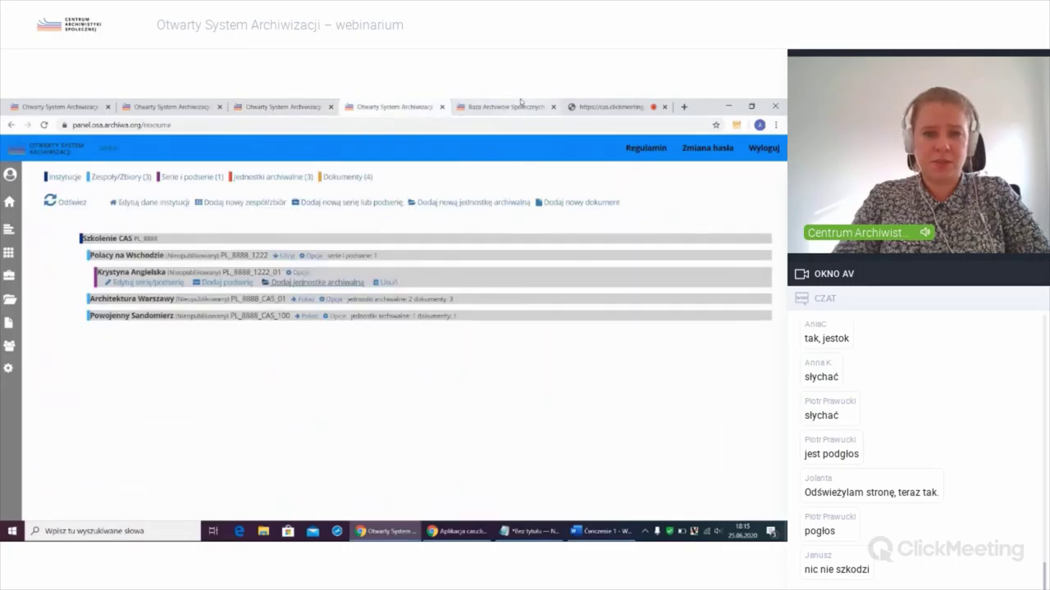
left_click(501, 107)
left_click(172, 107)
left_click(281, 106)
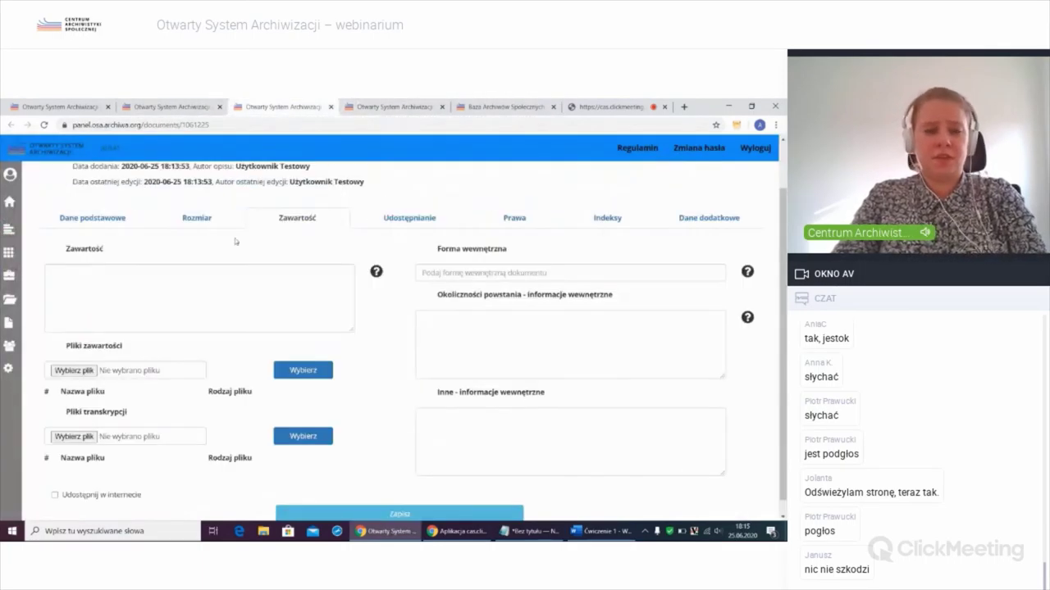
left_click(57, 107)
Load osa.archiwa.org in a new tab, search for 'kar', and open the biographical interview record.
left_click(682, 106)
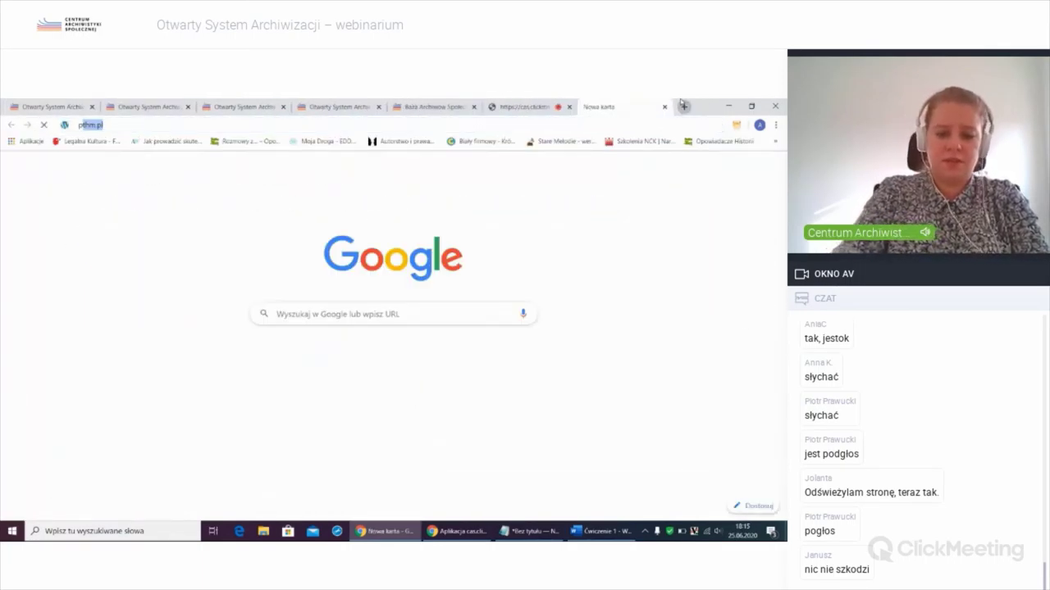
type("osa.archiwa.org")
key("Return")
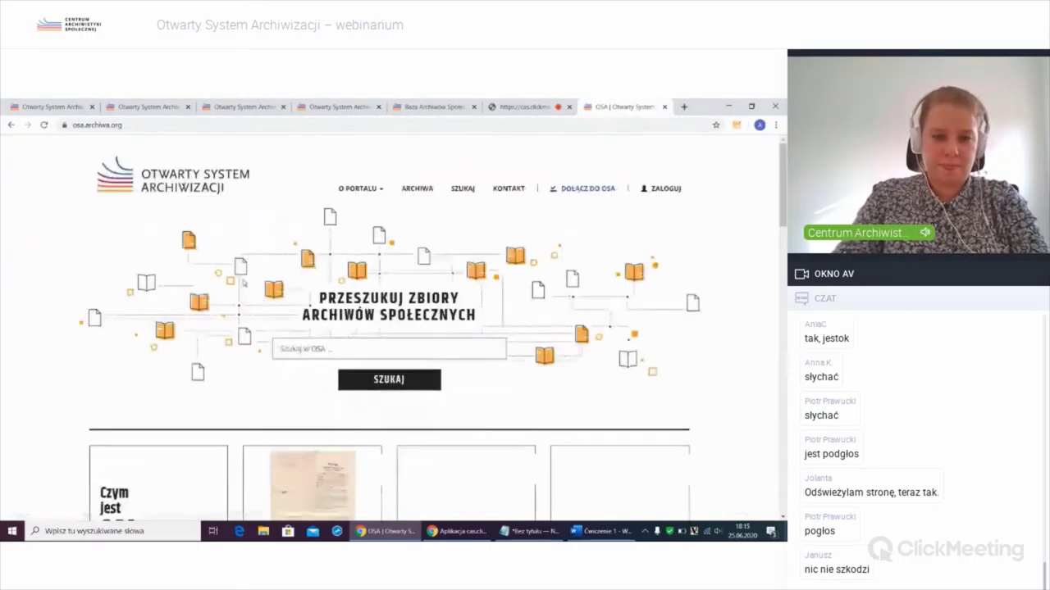
left_click(297, 353)
type("kar")
left_click(288, 371)
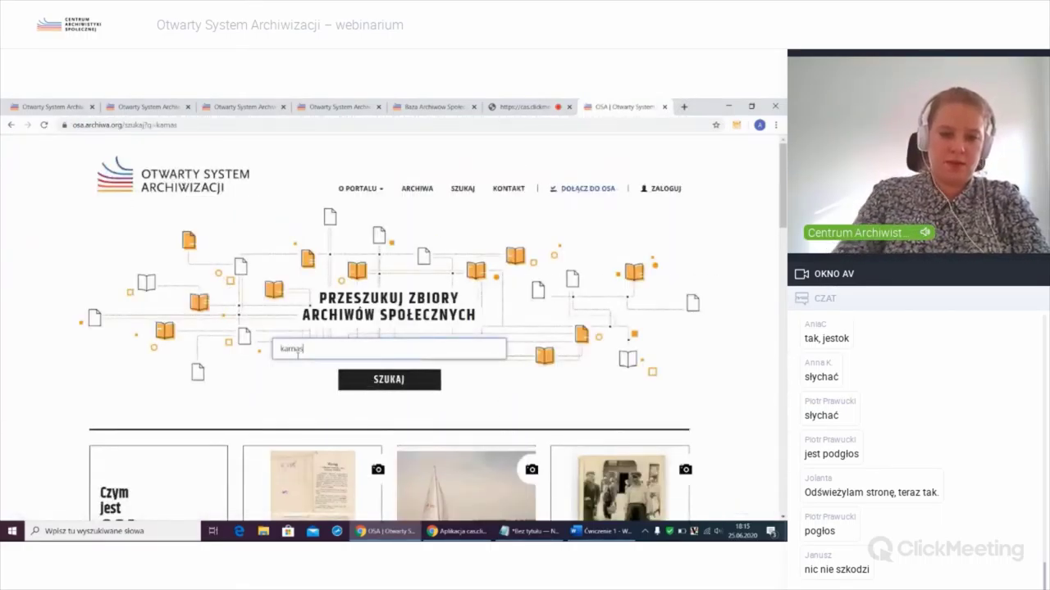
key("Return")
scroll(199, 397, "down", 2)
left_click(198, 397)
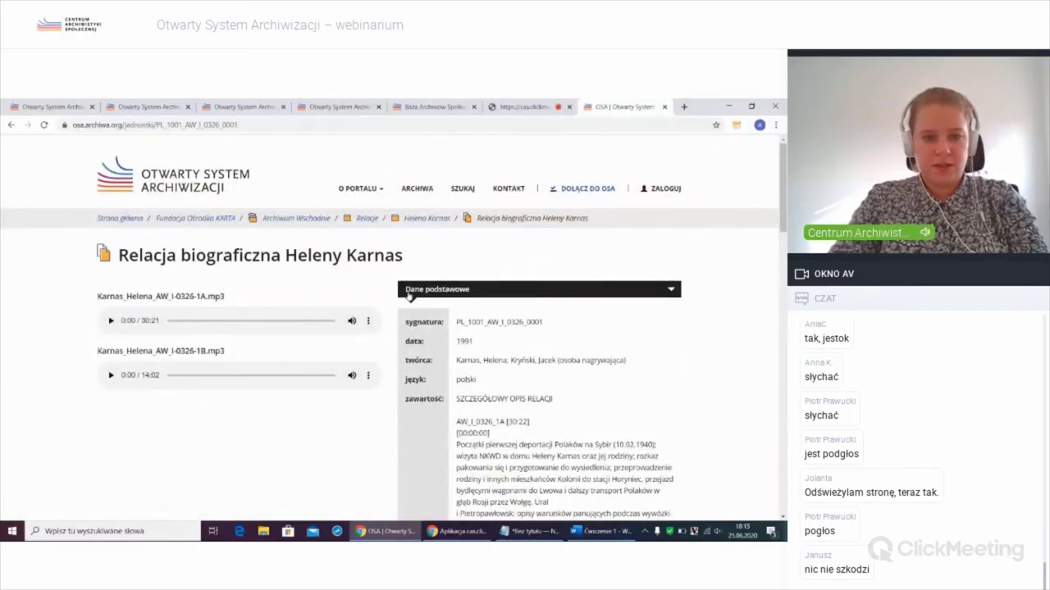
Toggle the record's Dane podstawowe section, then return to the ClickMeeting tab.
left_click_drag(98, 297, 103, 297)
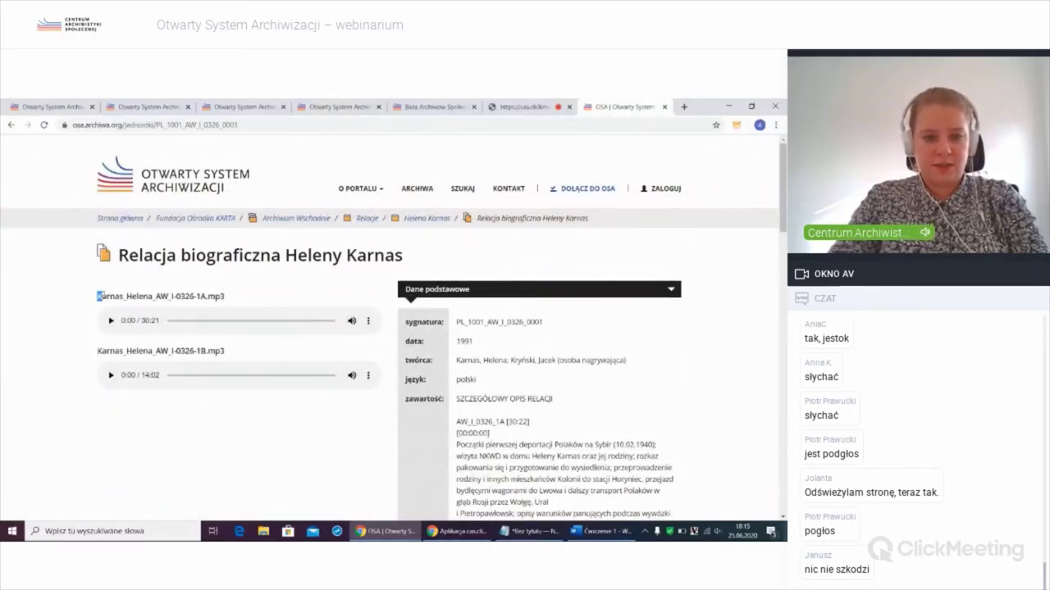
left_click(103, 297)
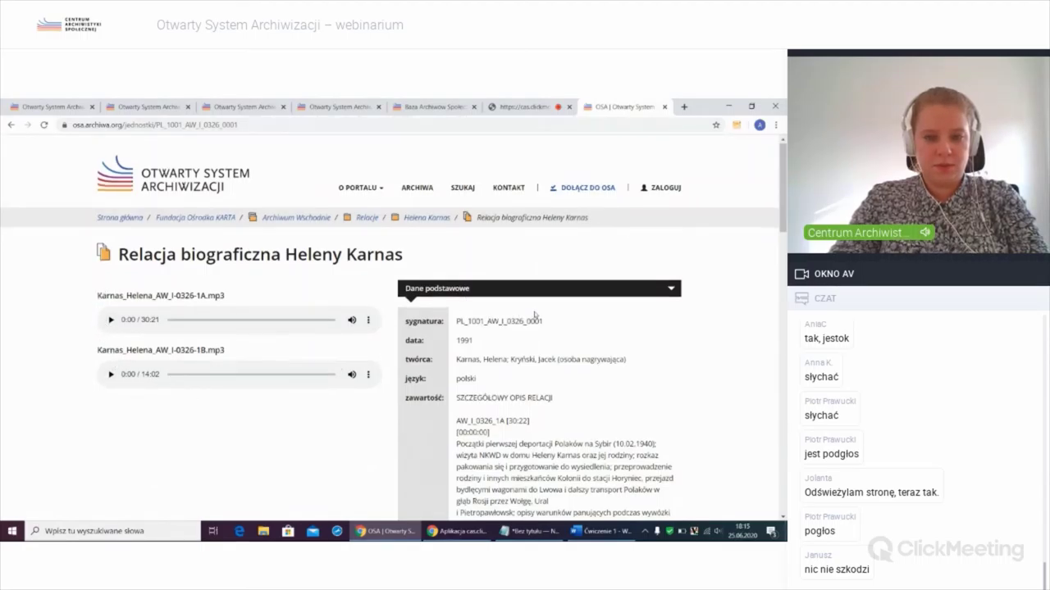
scroll(535, 314, "down", 1)
left_click(533, 238)
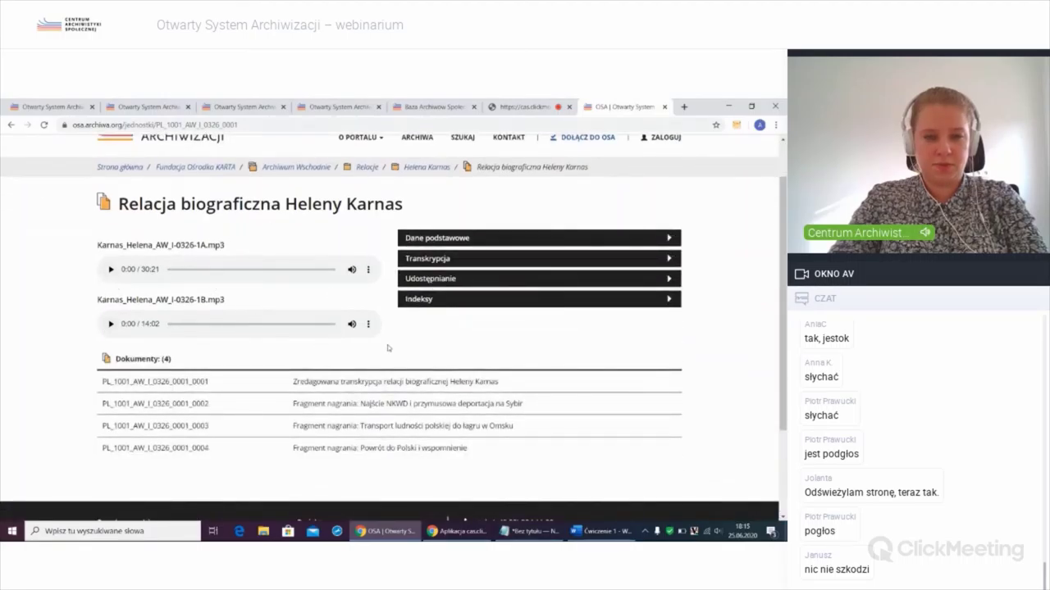
left_click(500, 239)
left_click(495, 239)
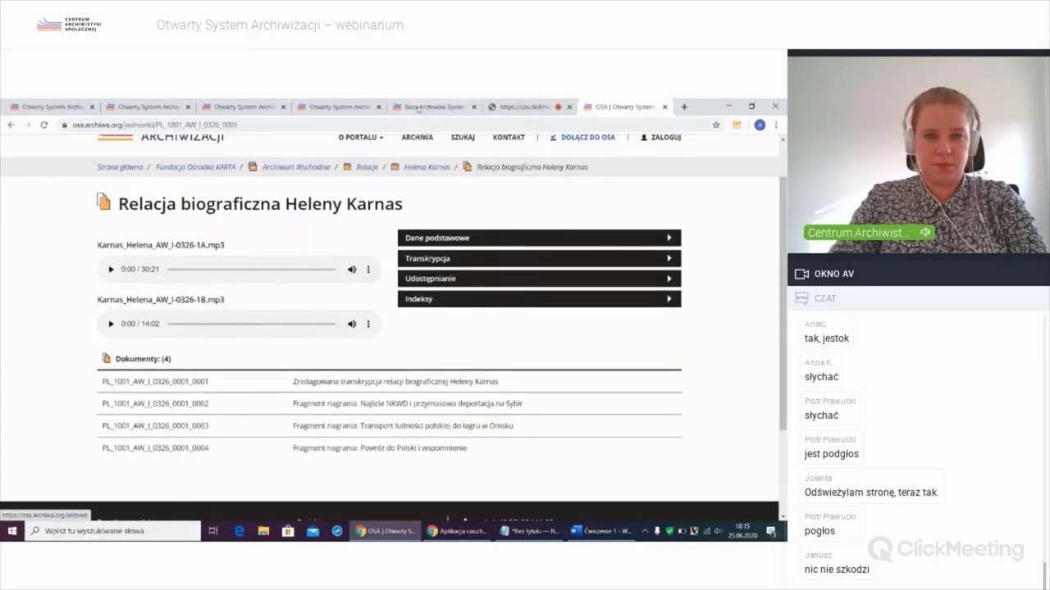
left_click(513, 107)
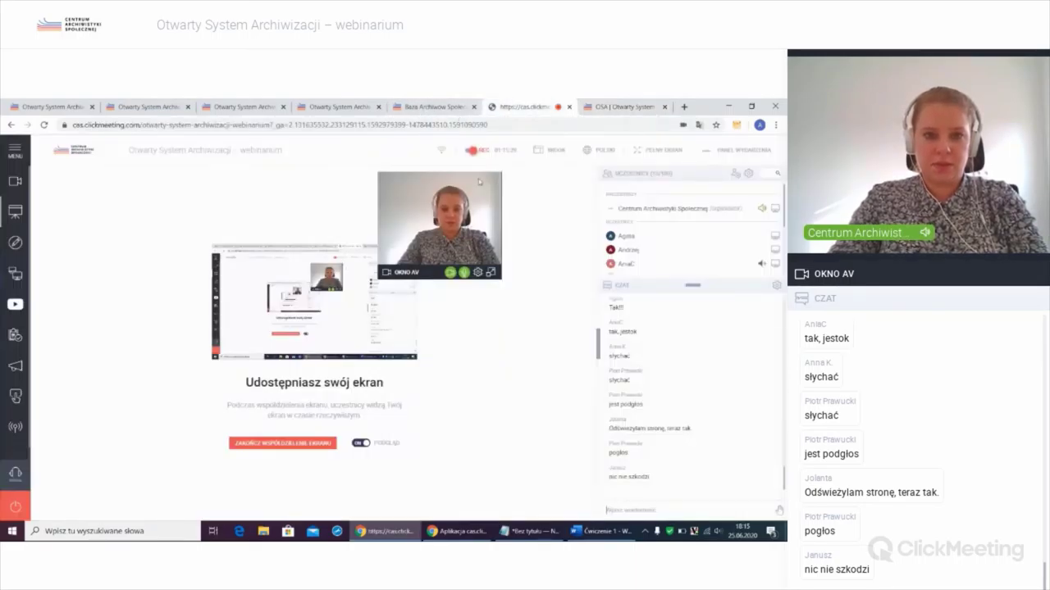
Save the document again, return to the resource list, and end ClickMeeting screen sharing.
left_click(313, 105)
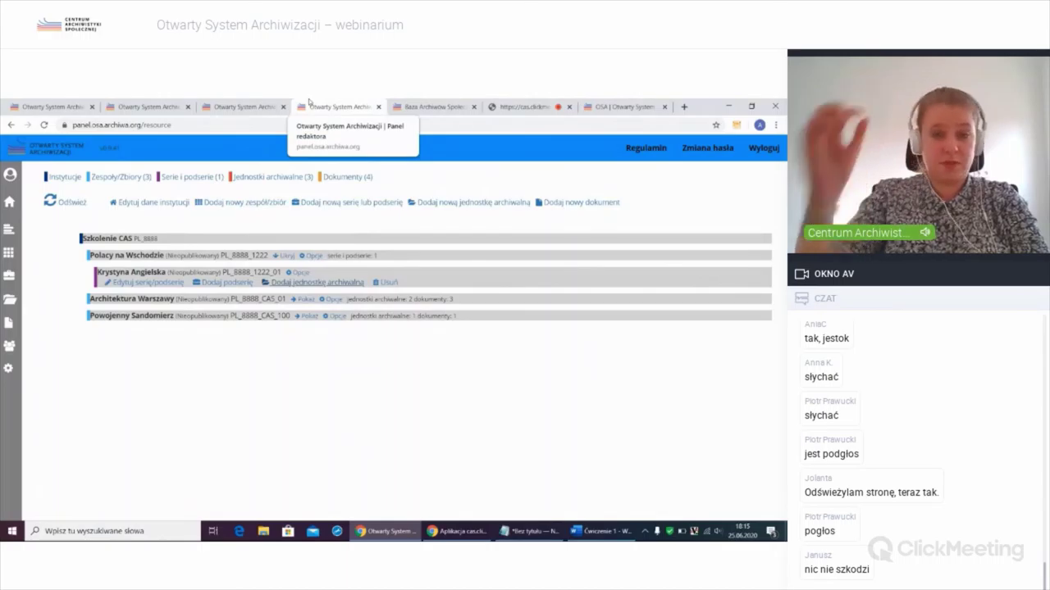
left_click(223, 102)
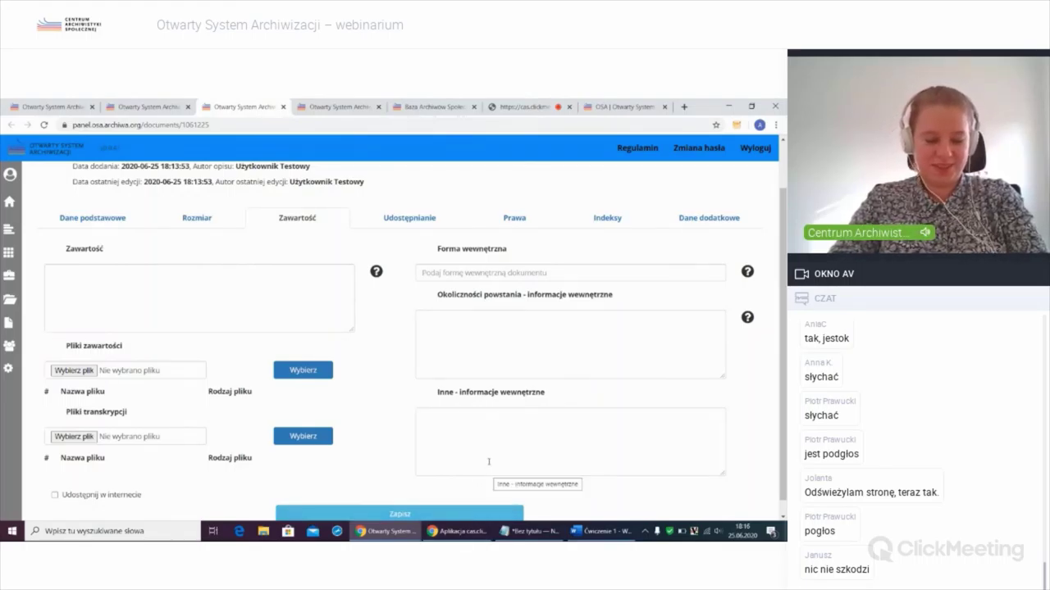
scroll(402, 500, "down", 1)
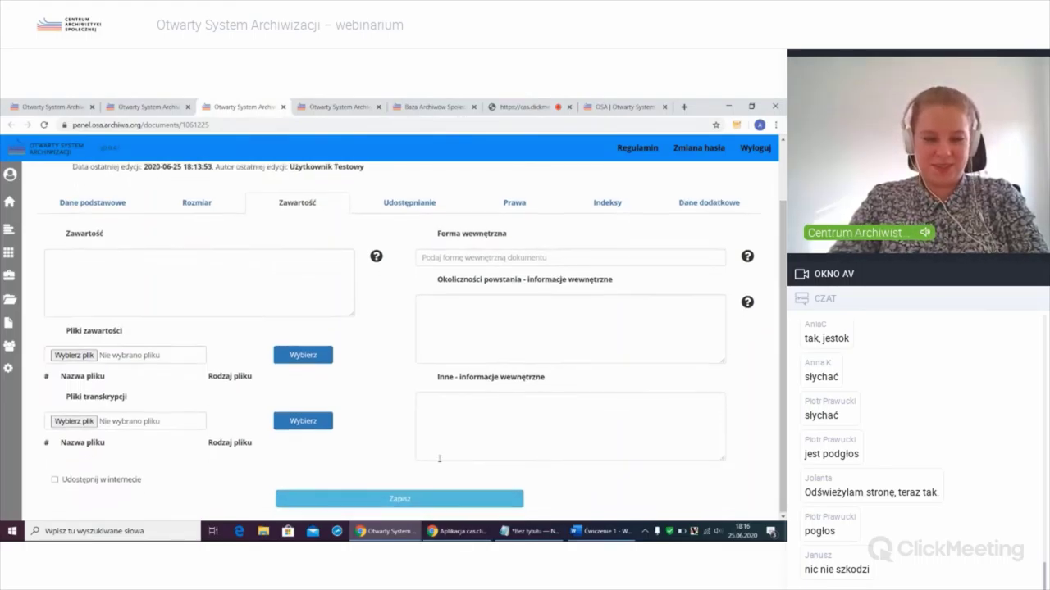
left_click(398, 500)
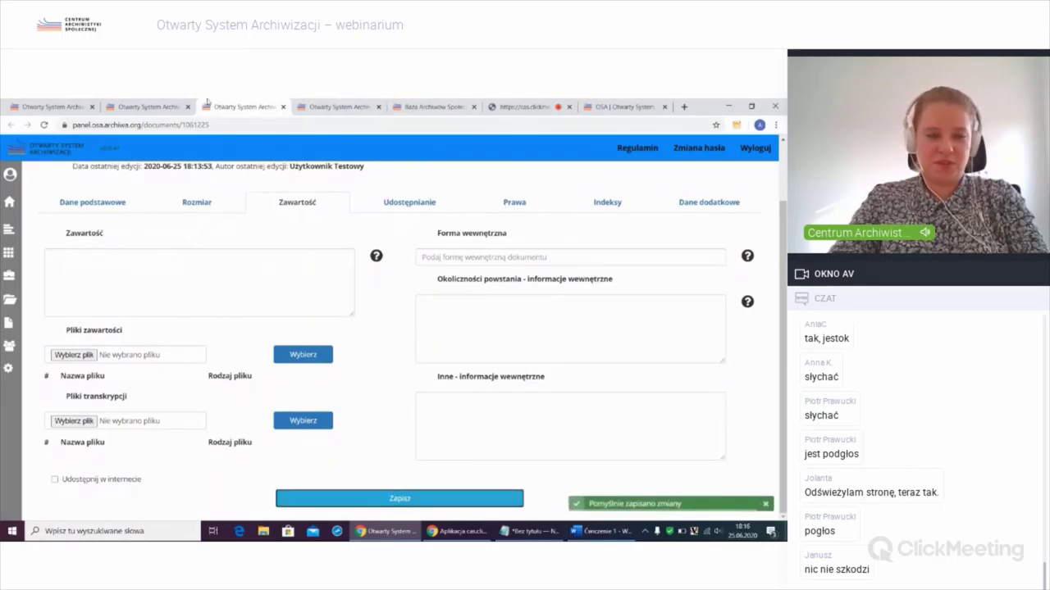
scroll(135, 240, "up", 2)
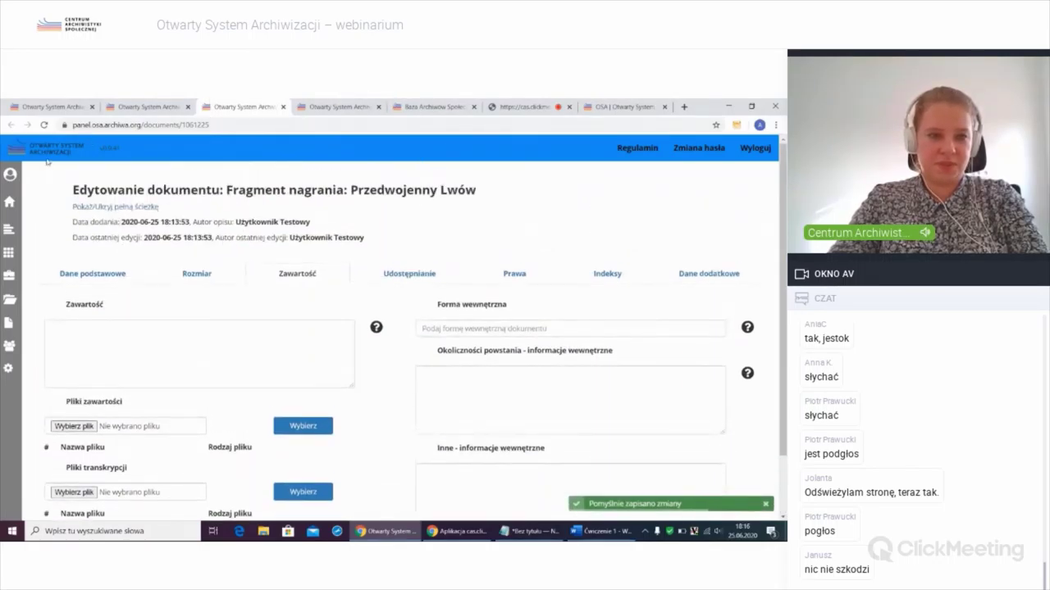
left_click(32, 202)
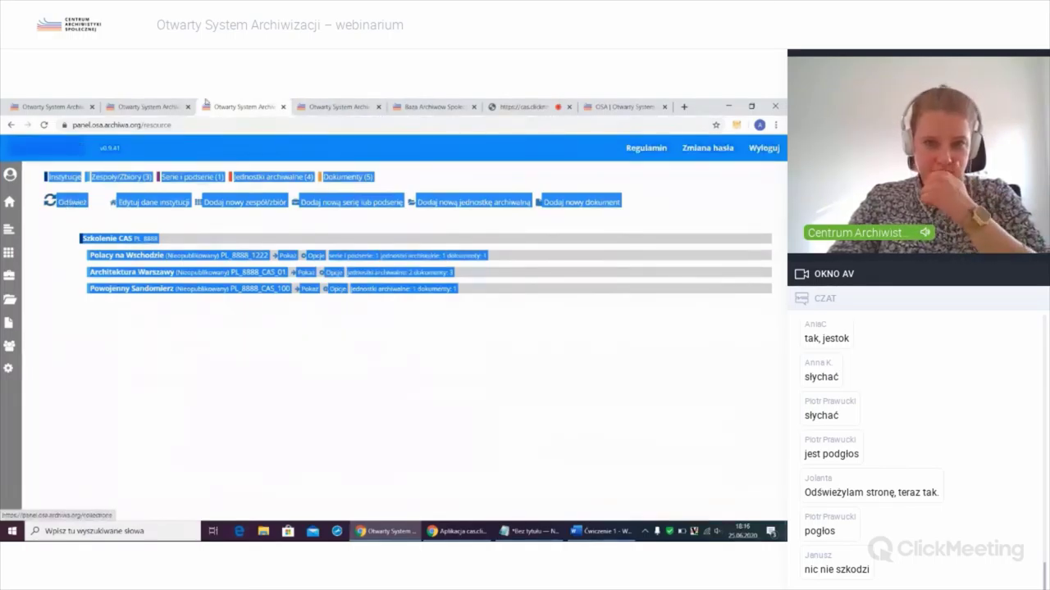
left_click(490, 106)
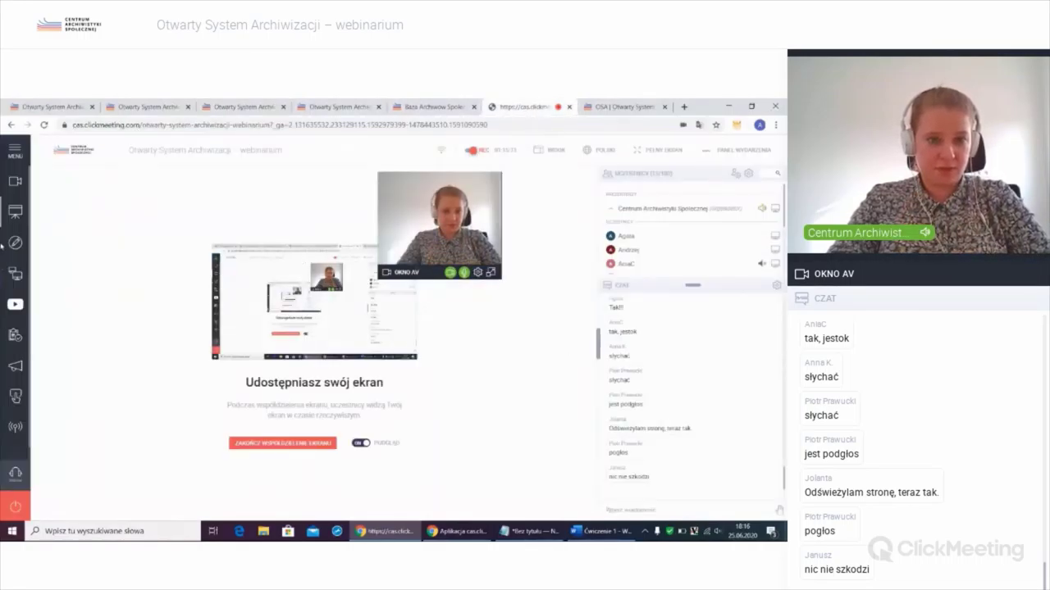
left_click(310, 446)
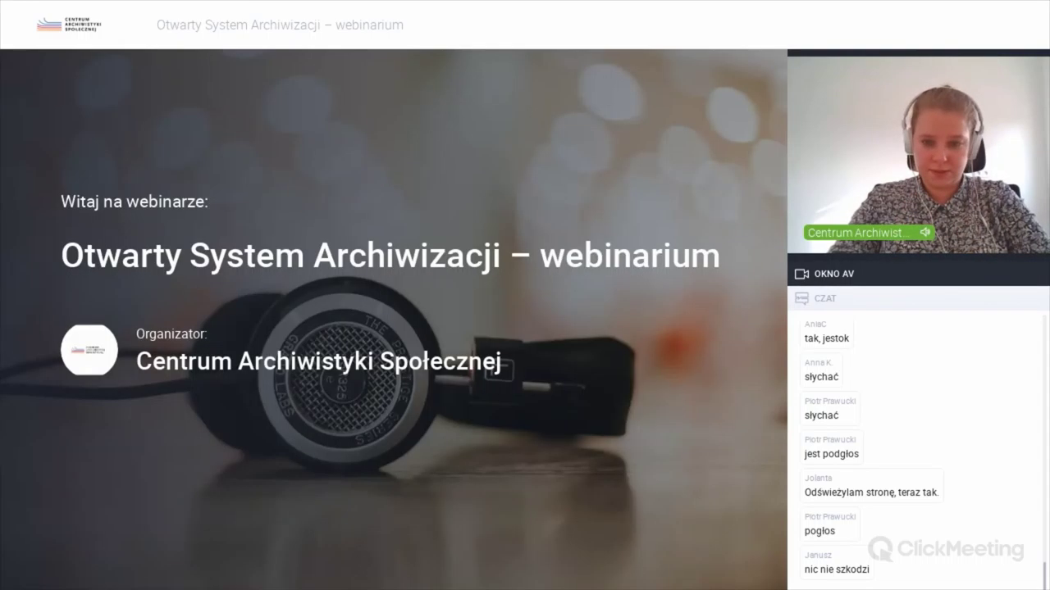